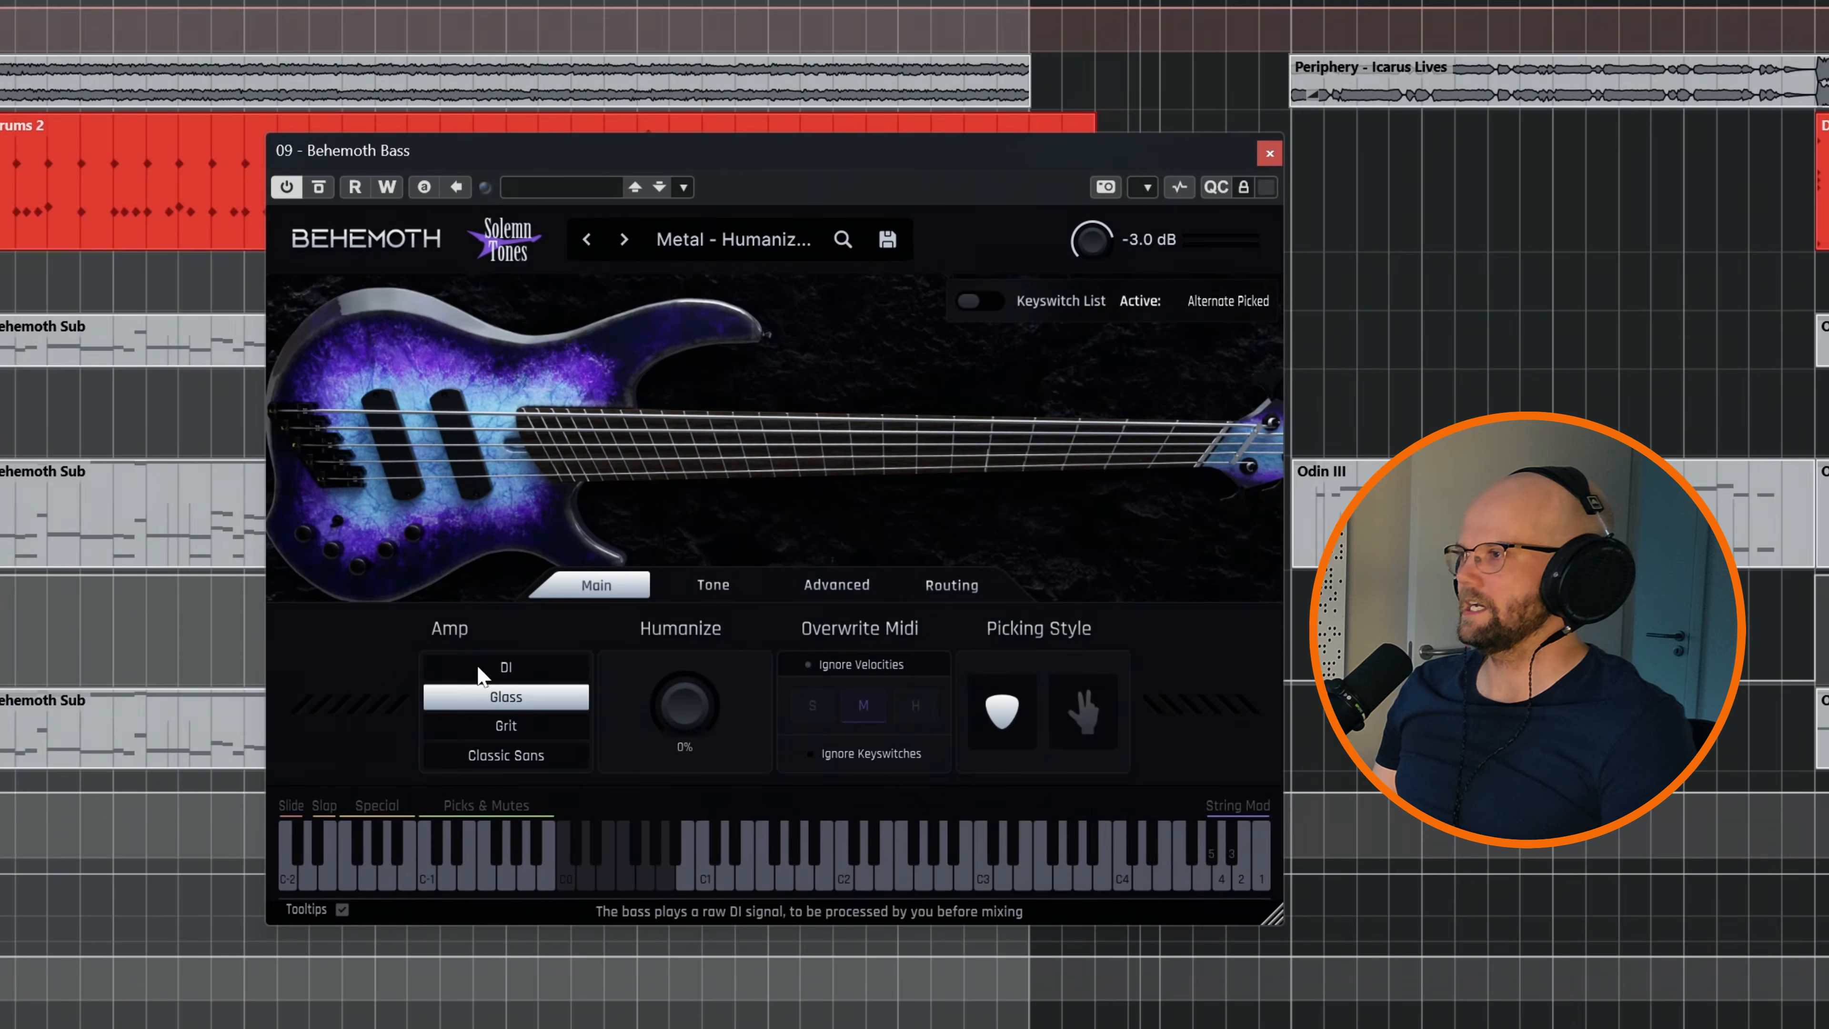
Play the bass through the DI amp and compare the finger picking style with the pick
{"action": "left_click", "coordinate": [504, 666]}
{"action": "key", "text": "space"}
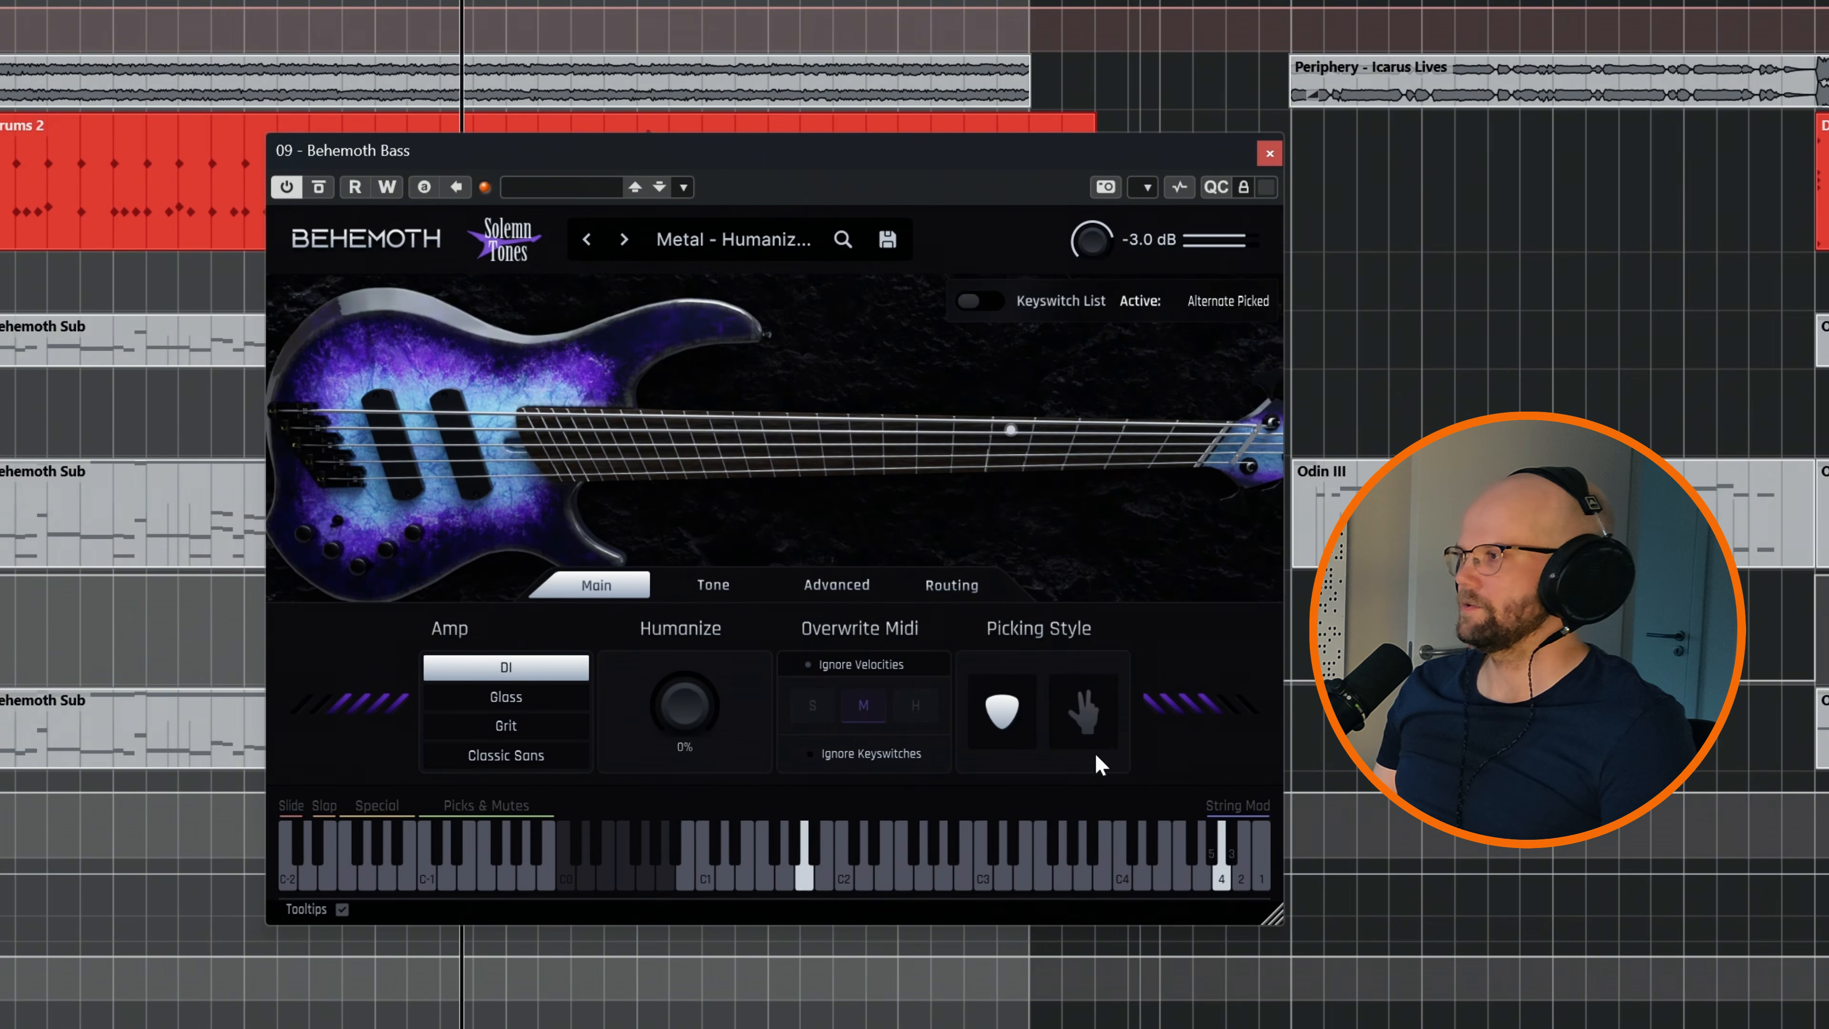
{"action": "left_click", "coordinate": [1083, 713]}
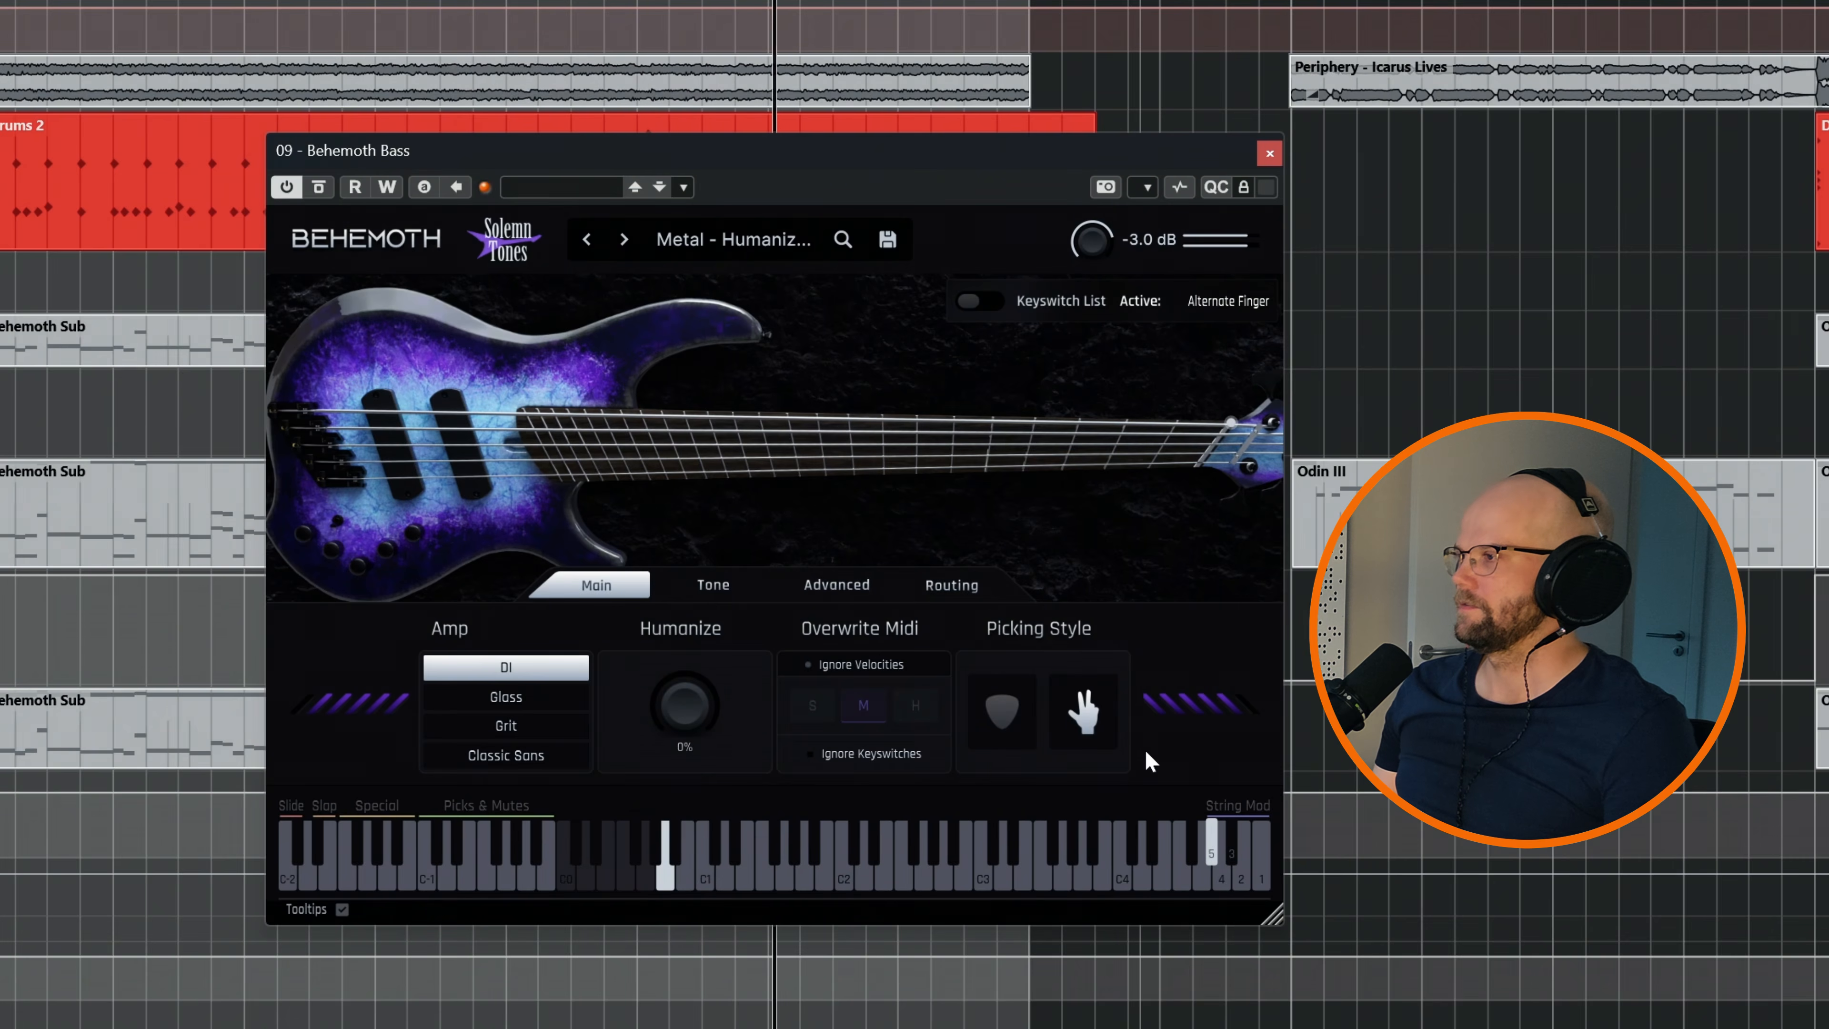
{"action": "left_click", "coordinate": [1005, 715]}
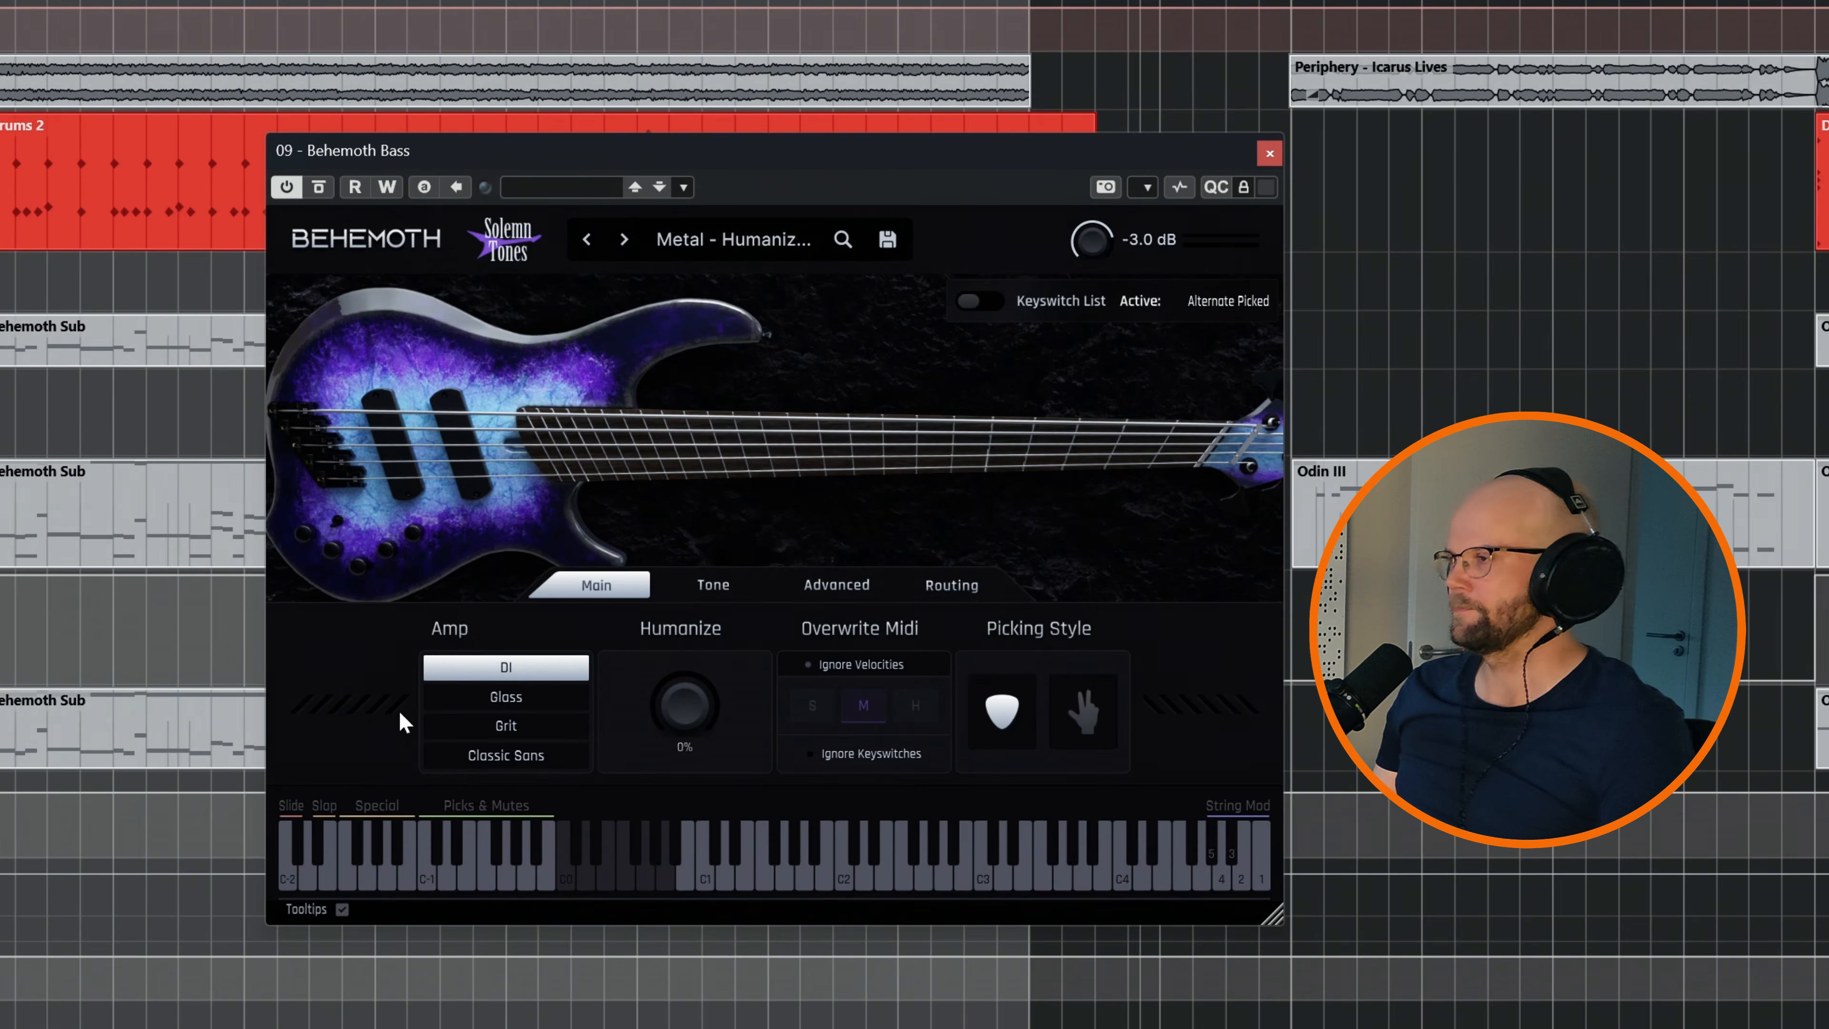
Audition the Glass, Grit and Classic Sans amps during playback and set the amp back to DI
{"action": "left_click", "coordinate": [456, 693]}
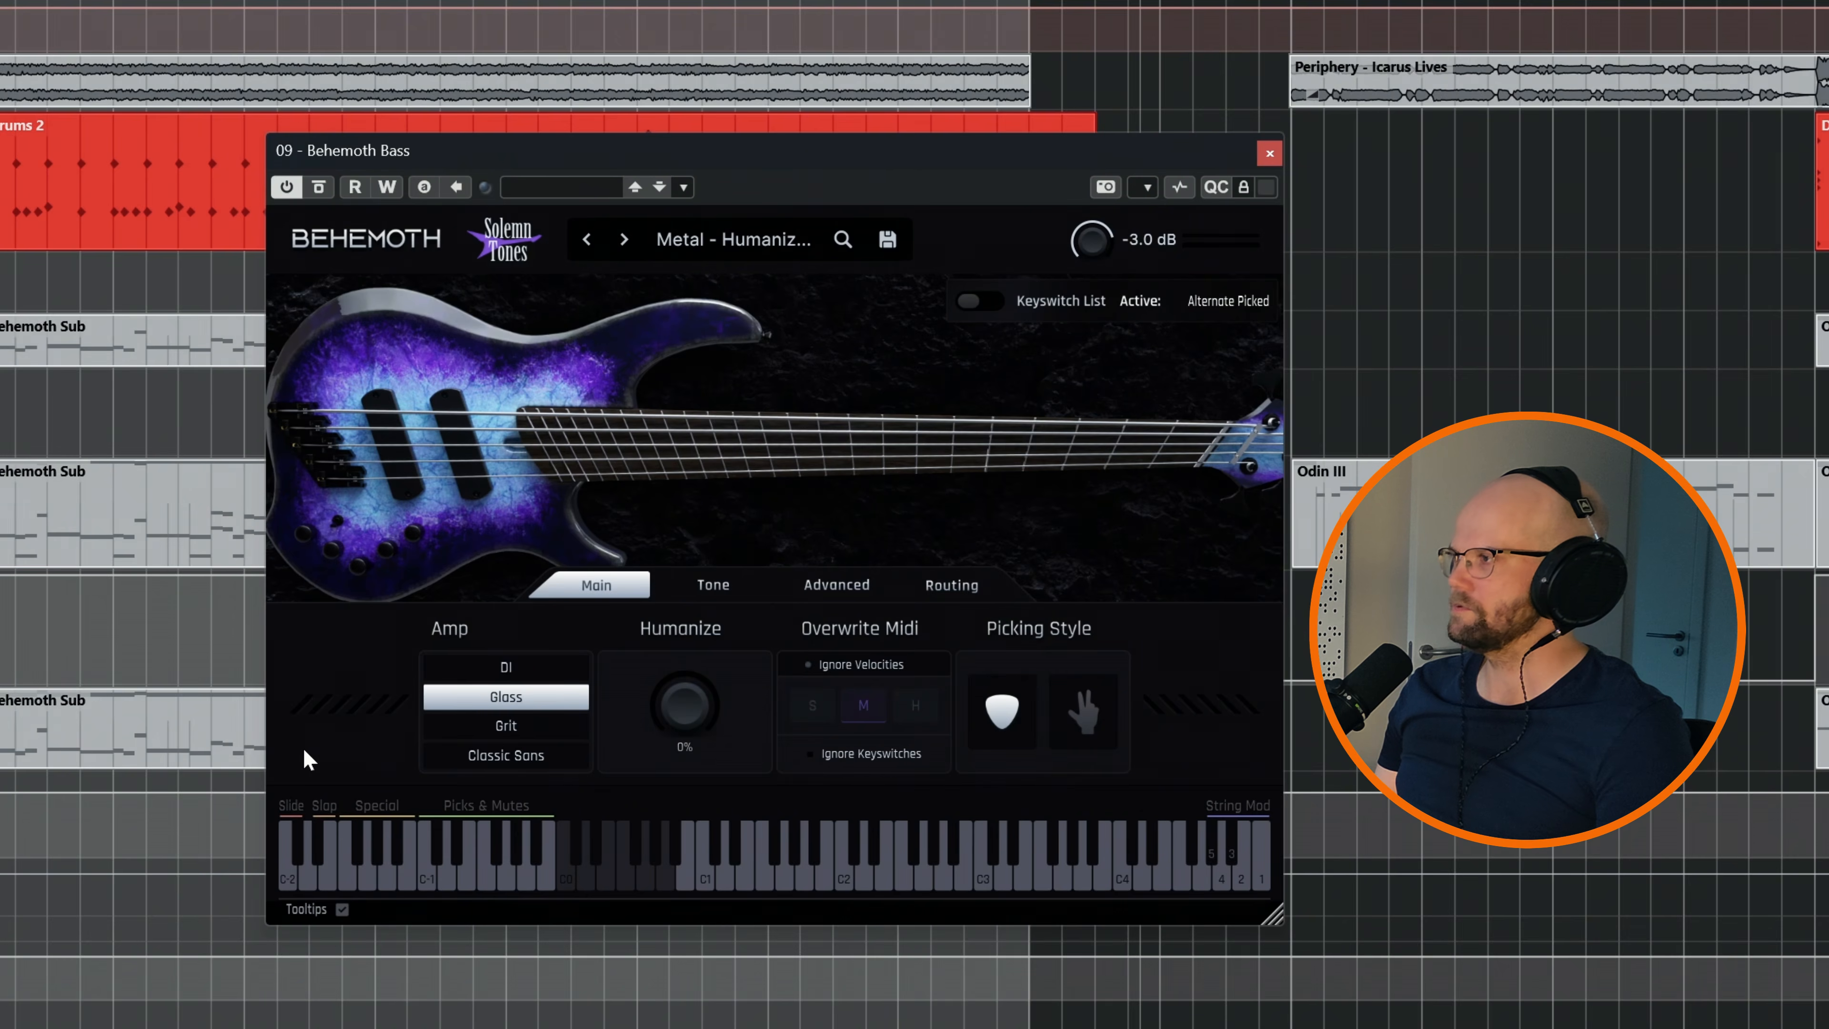
{"action": "key", "text": "space"}
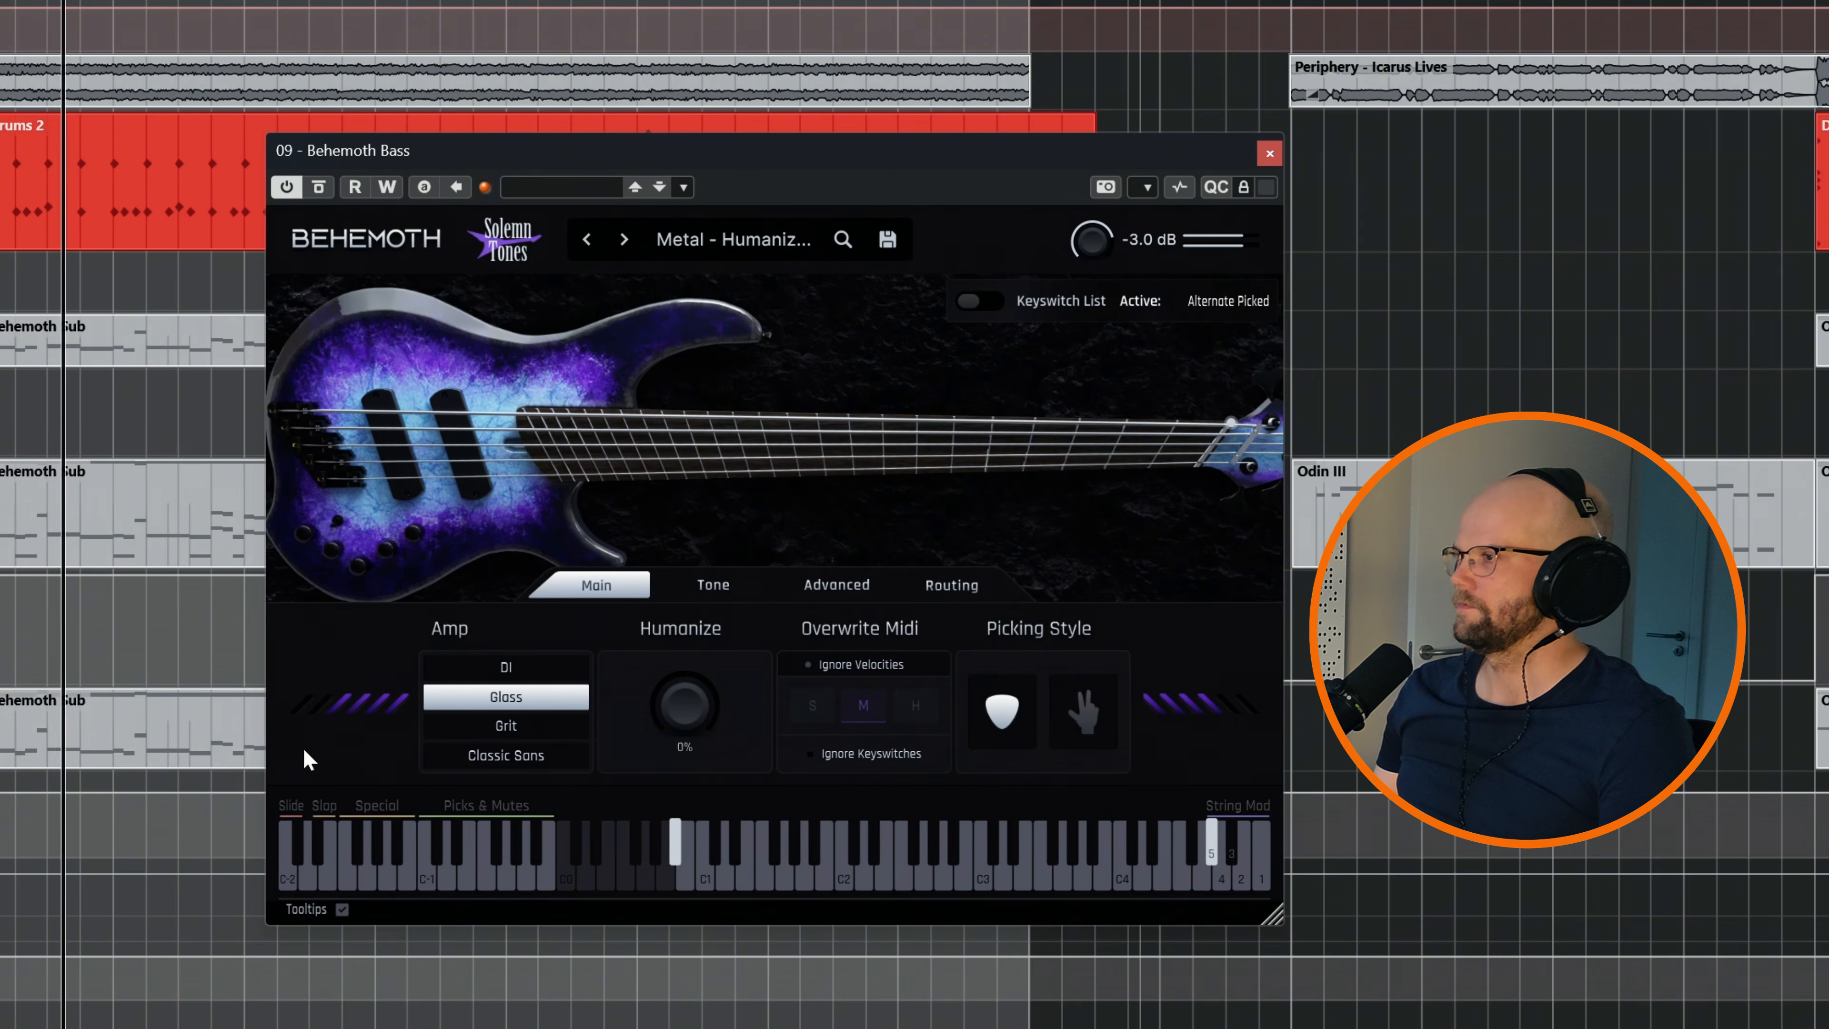
{"action": "left_click", "coordinate": [480, 729]}
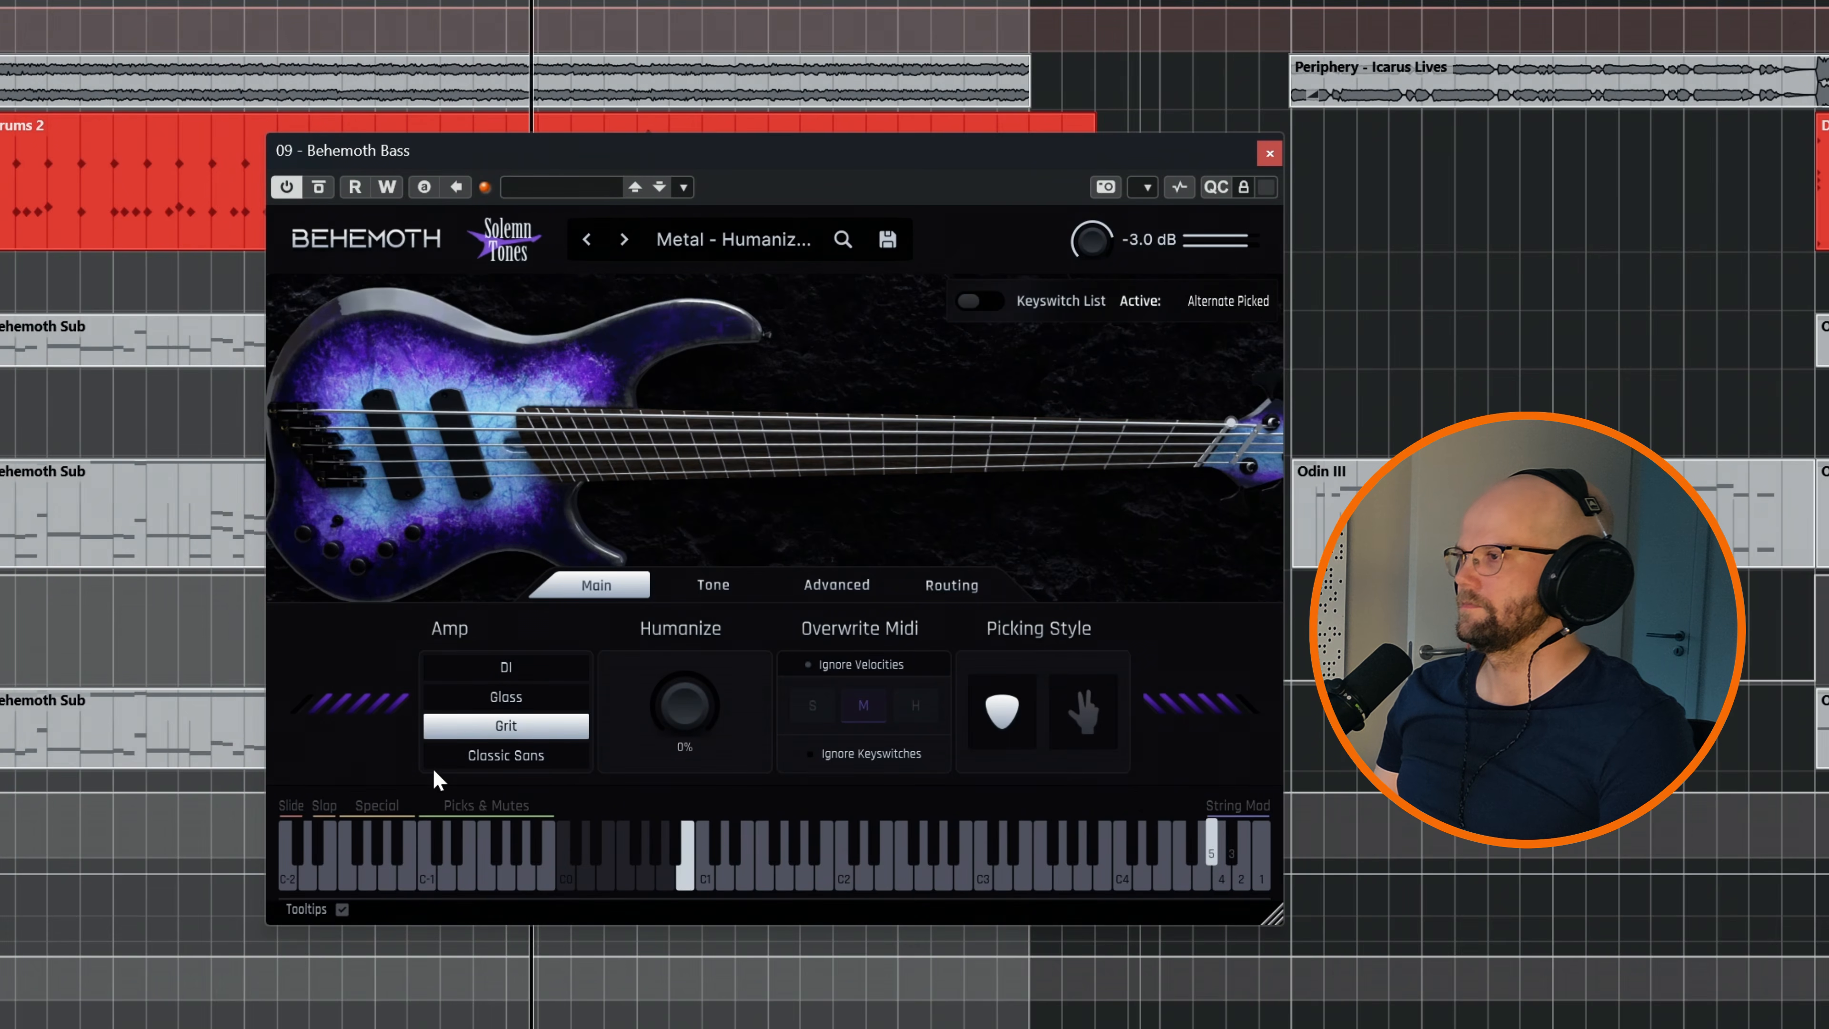
{"action": "left_click", "coordinate": [450, 755]}
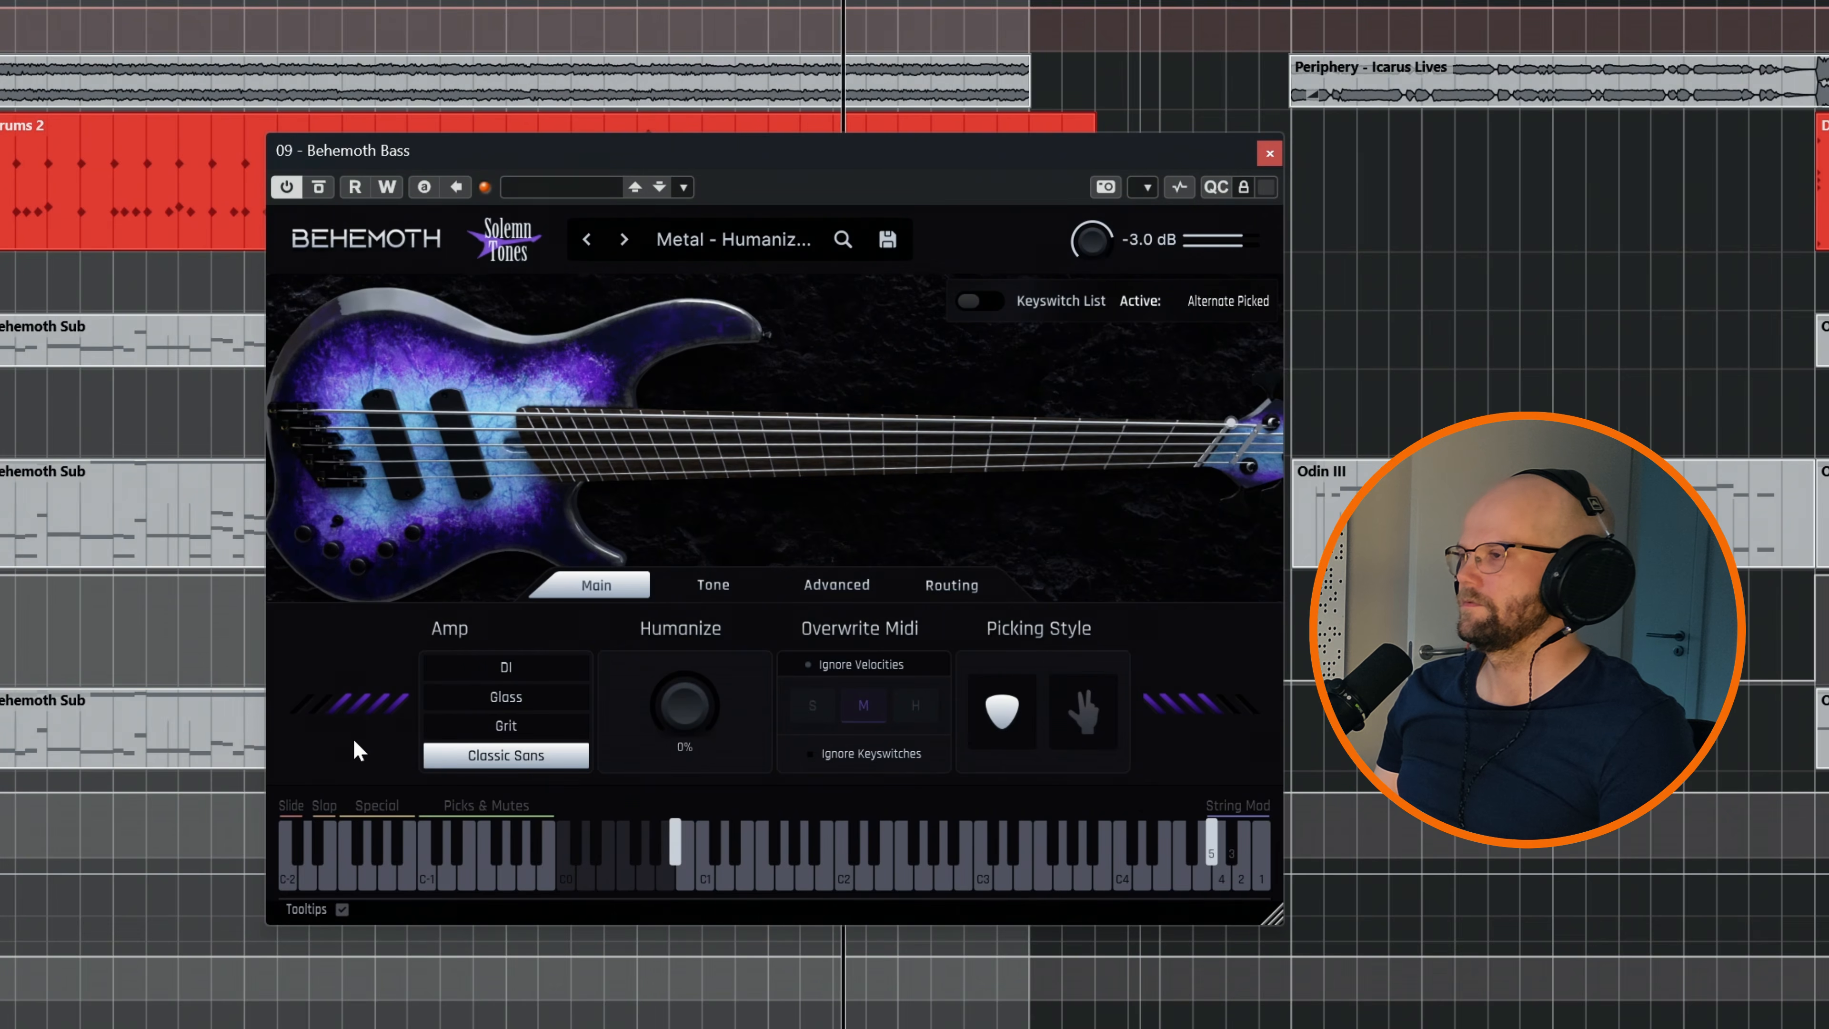
{"action": "left_click", "coordinate": [481, 663]}
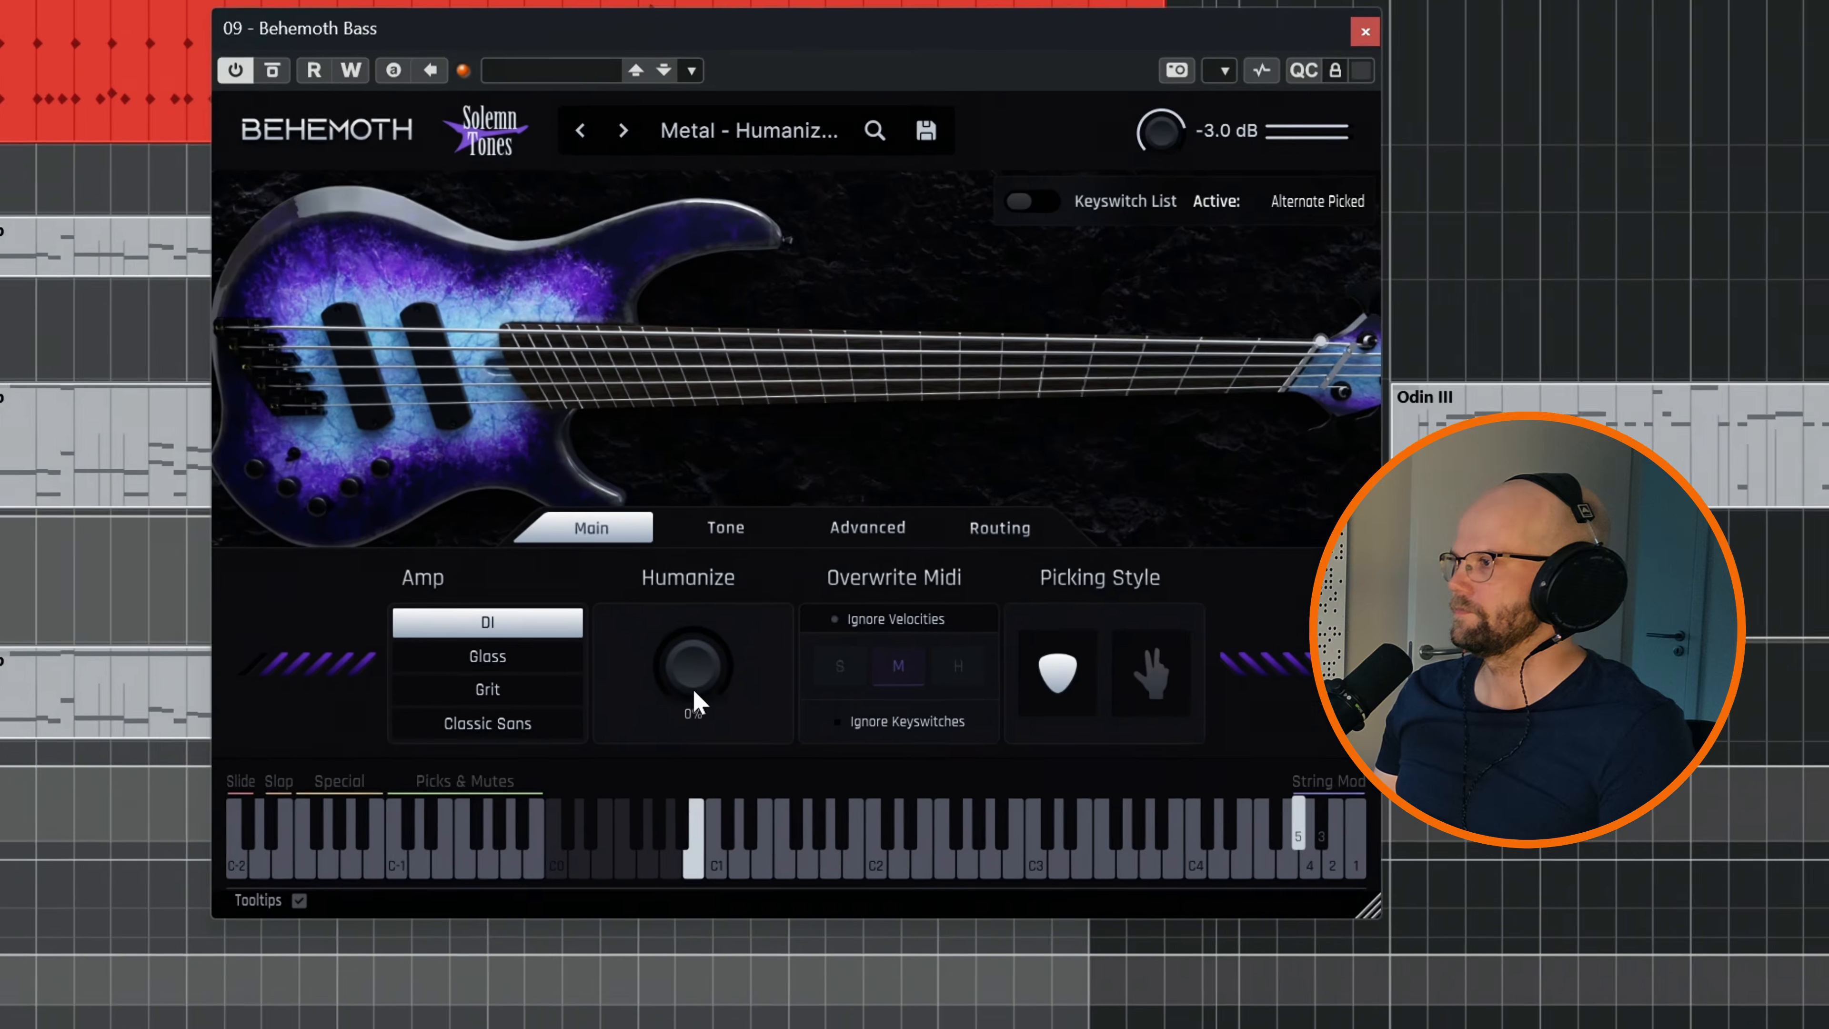
Try the Humanize amount at 100% during playback and bring it down to 10%
{"action": "left_click_drag", "start_coordinate": [684, 731], "coordinate": [681, 680]}
{"action": "left_click_drag", "start_coordinate": [724, 452], "coordinate": [943, 2]}
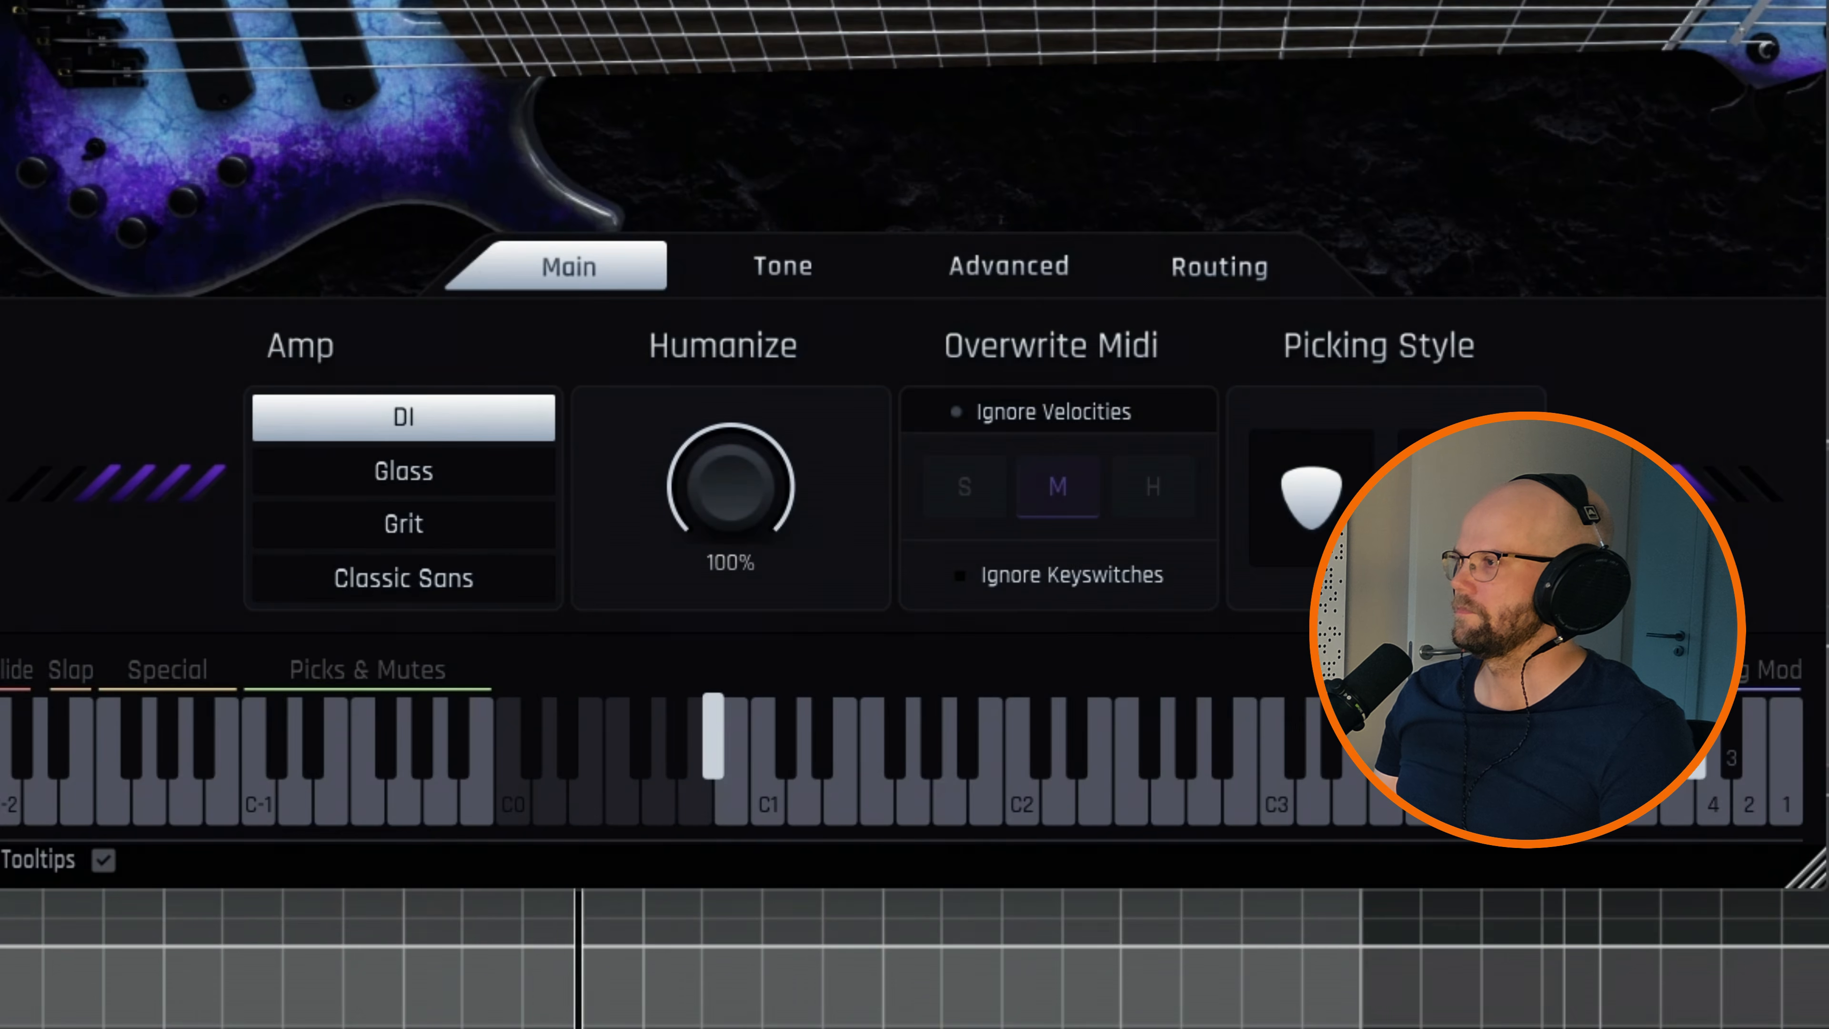
{"action": "left_click_drag", "start_coordinate": [929, 1], "coordinate": [773, 401]}
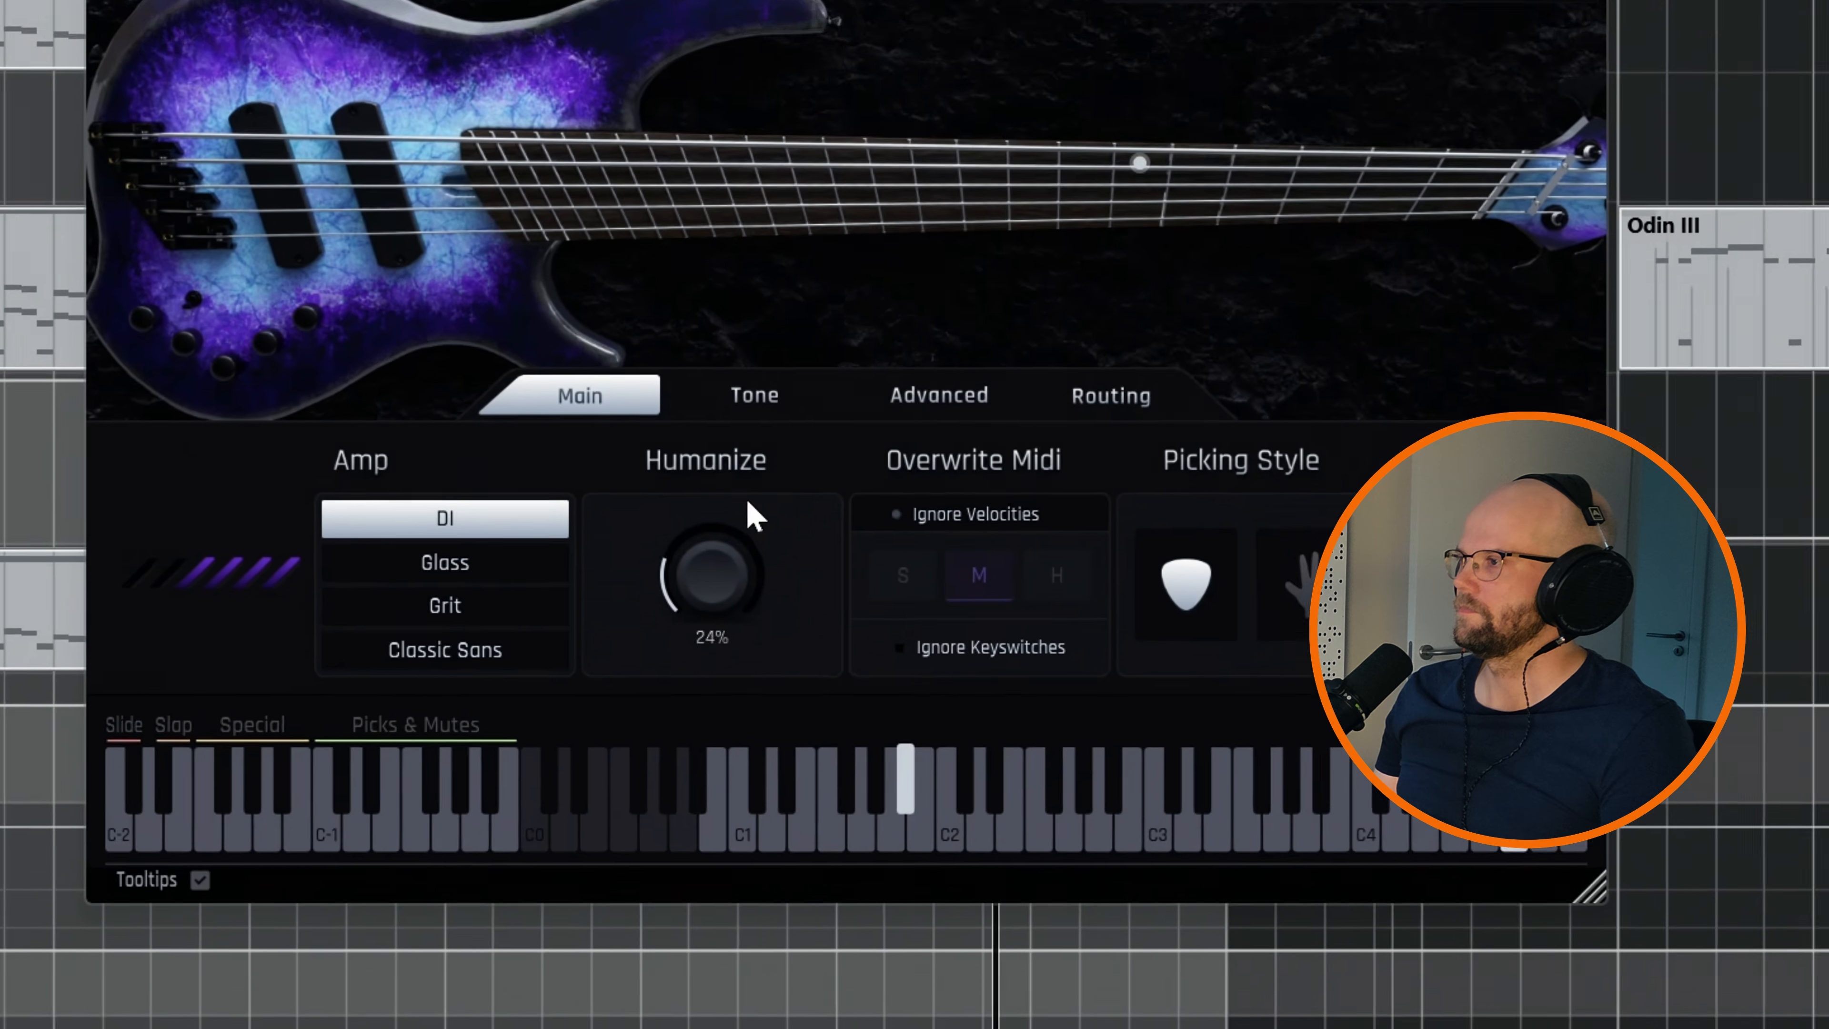
{"action": "left_click_drag", "start_coordinate": [747, 502], "coordinate": [737, 542]}
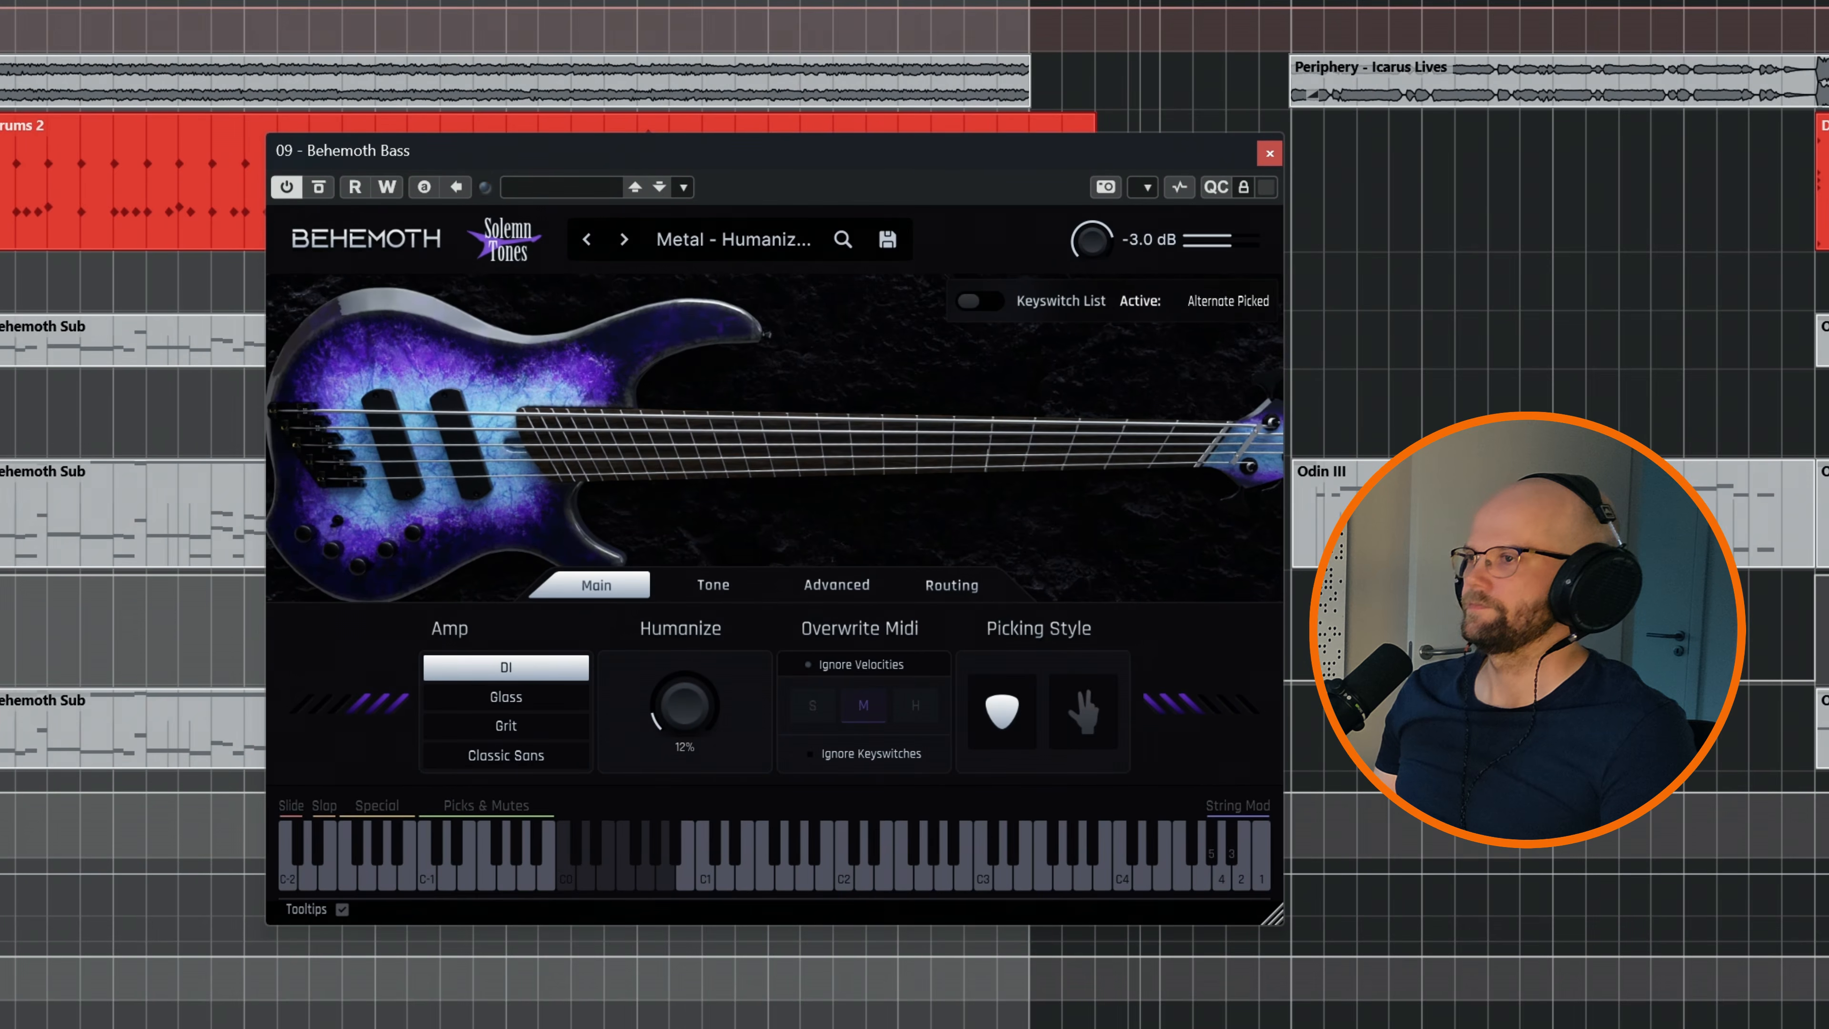
{"action": "left_click_drag", "start_coordinate": [742, 716], "coordinate": [742, 725]}
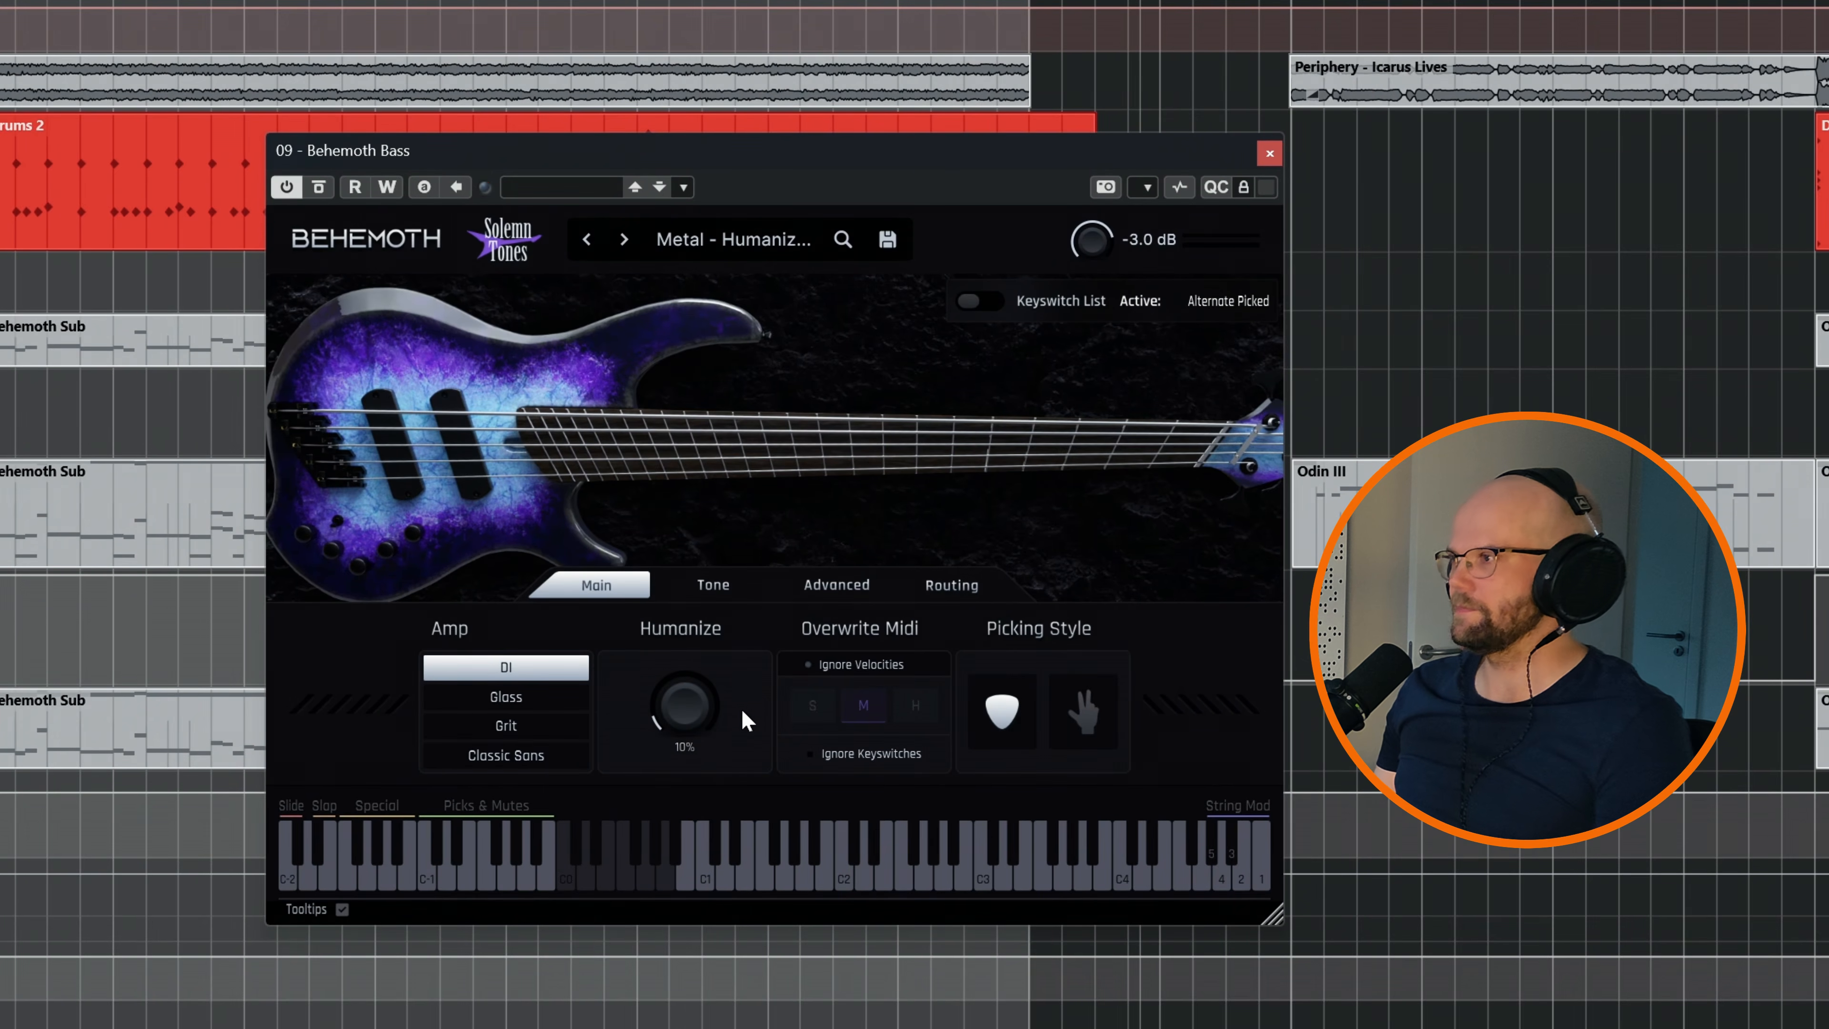
Look through the bass instrument's Tone, Advanced and Routing settings
{"action": "left_click", "coordinate": [729, 587]}
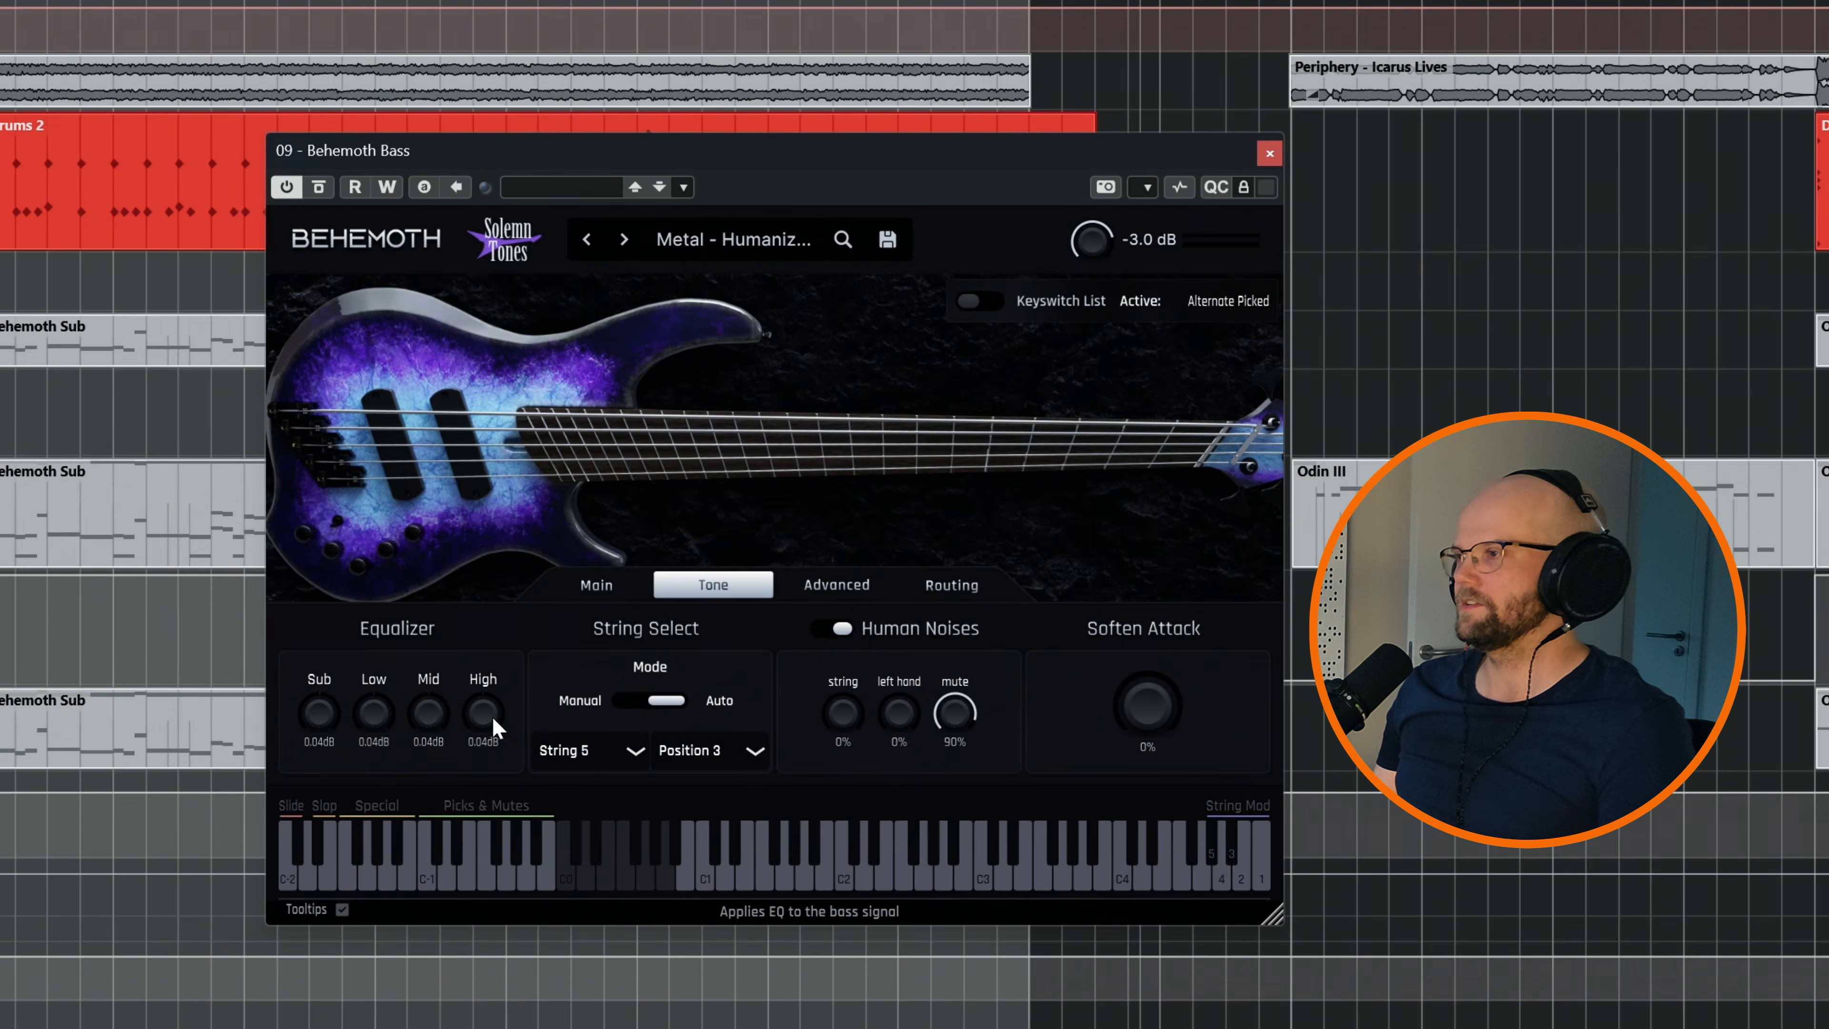
{"action": "left_click", "coordinate": [837, 585]}
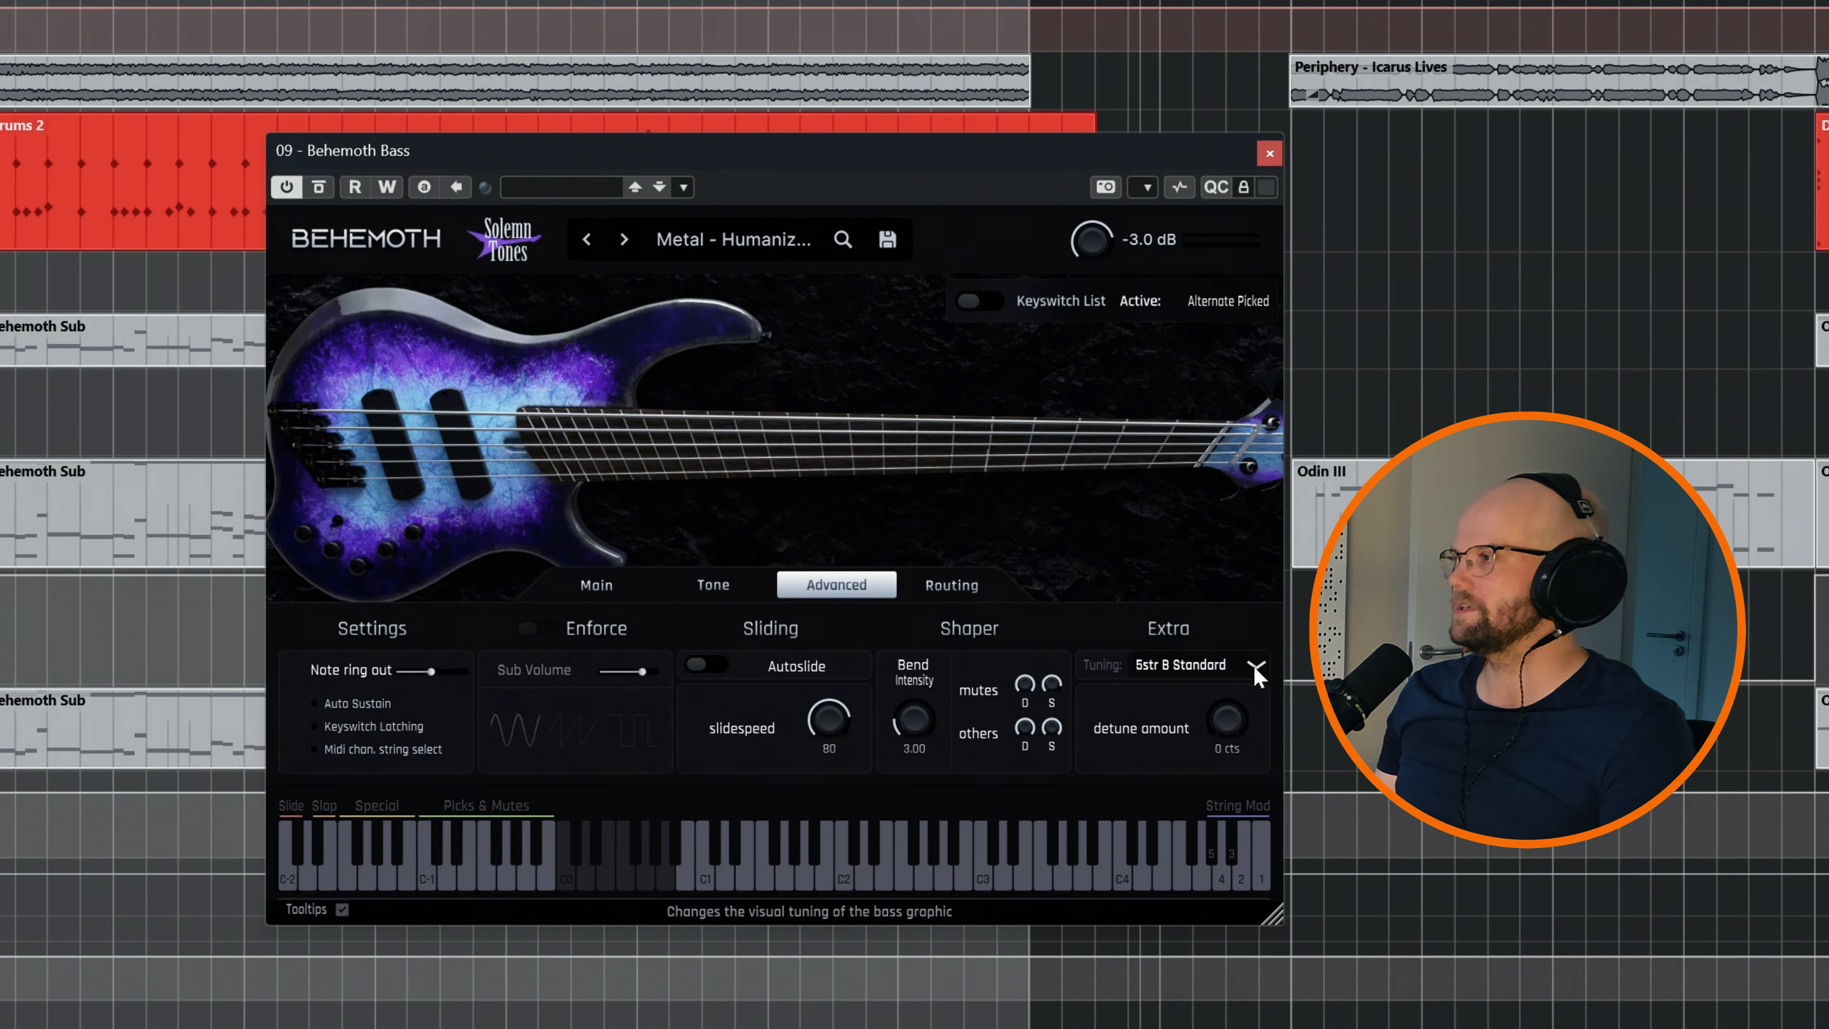
{"action": "left_click", "coordinate": [942, 584]}
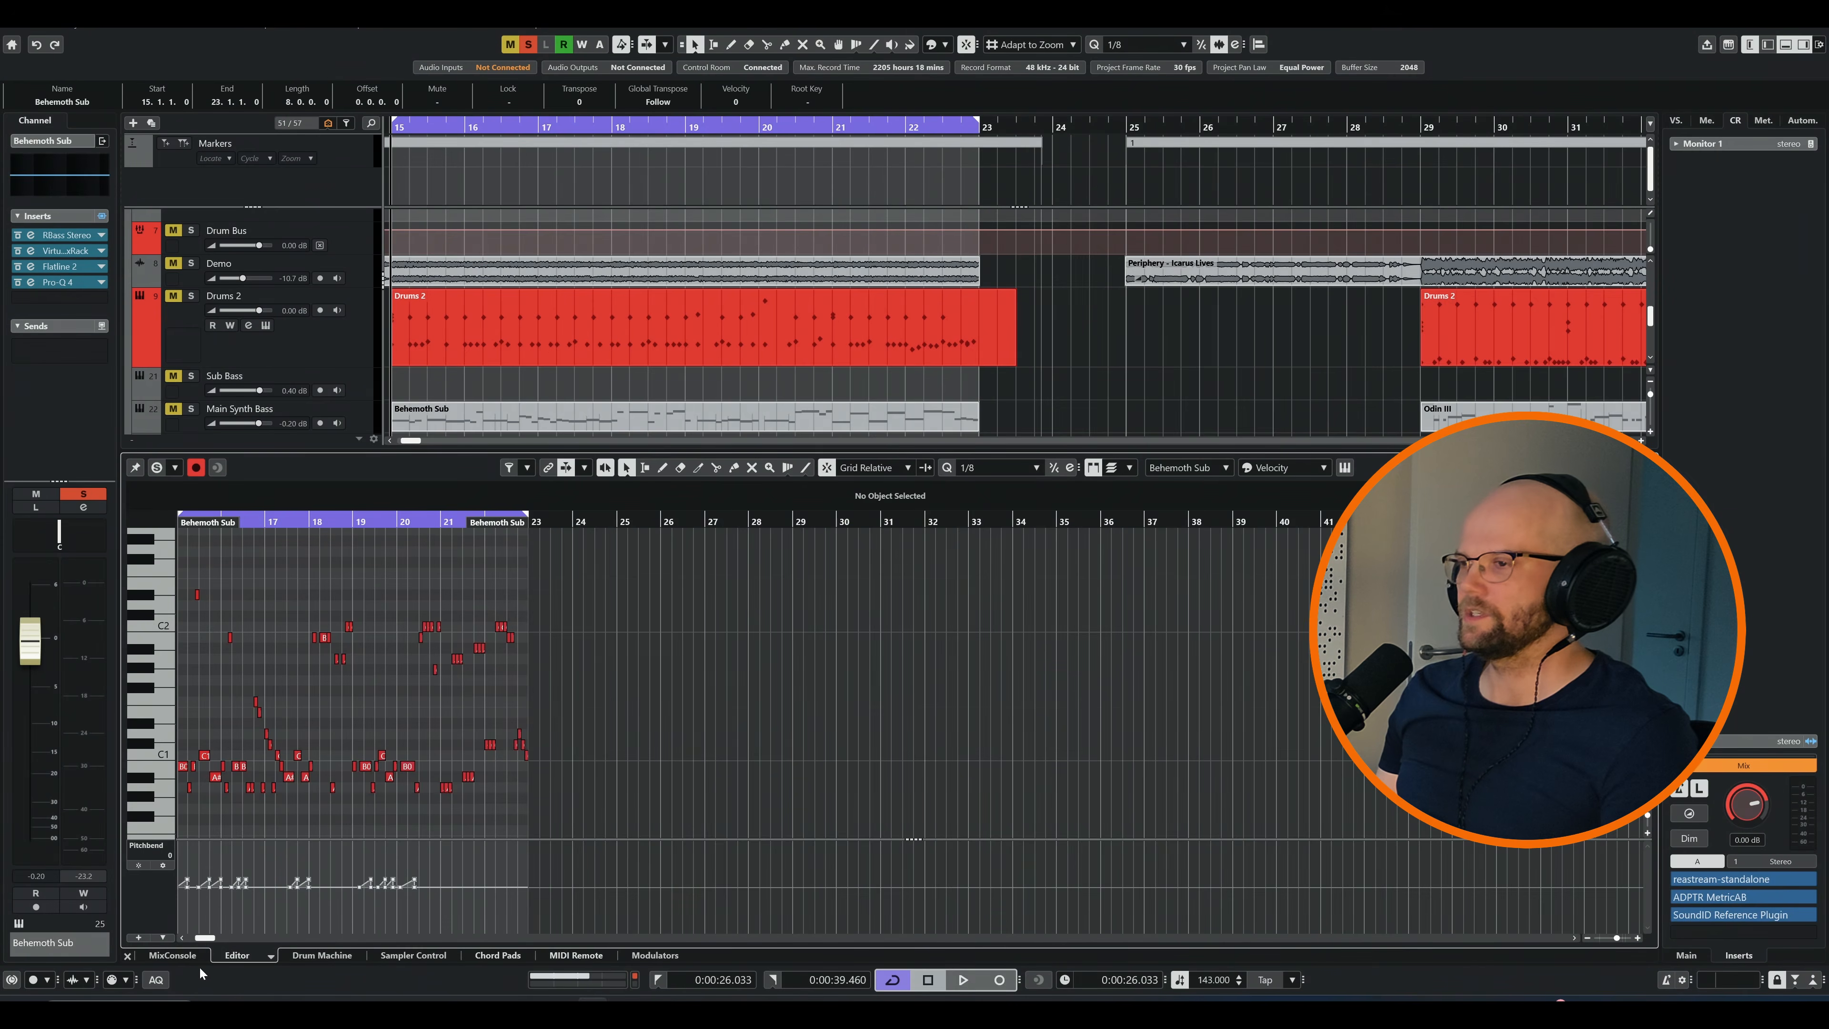
Show the MixConsole at the Behemoth bass channels and solo the Behemoth Sub channel
{"action": "left_click", "coordinate": [185, 956]}
{"action": "left_click_drag", "start_coordinate": [950, 939], "coordinate": [934, 940]}
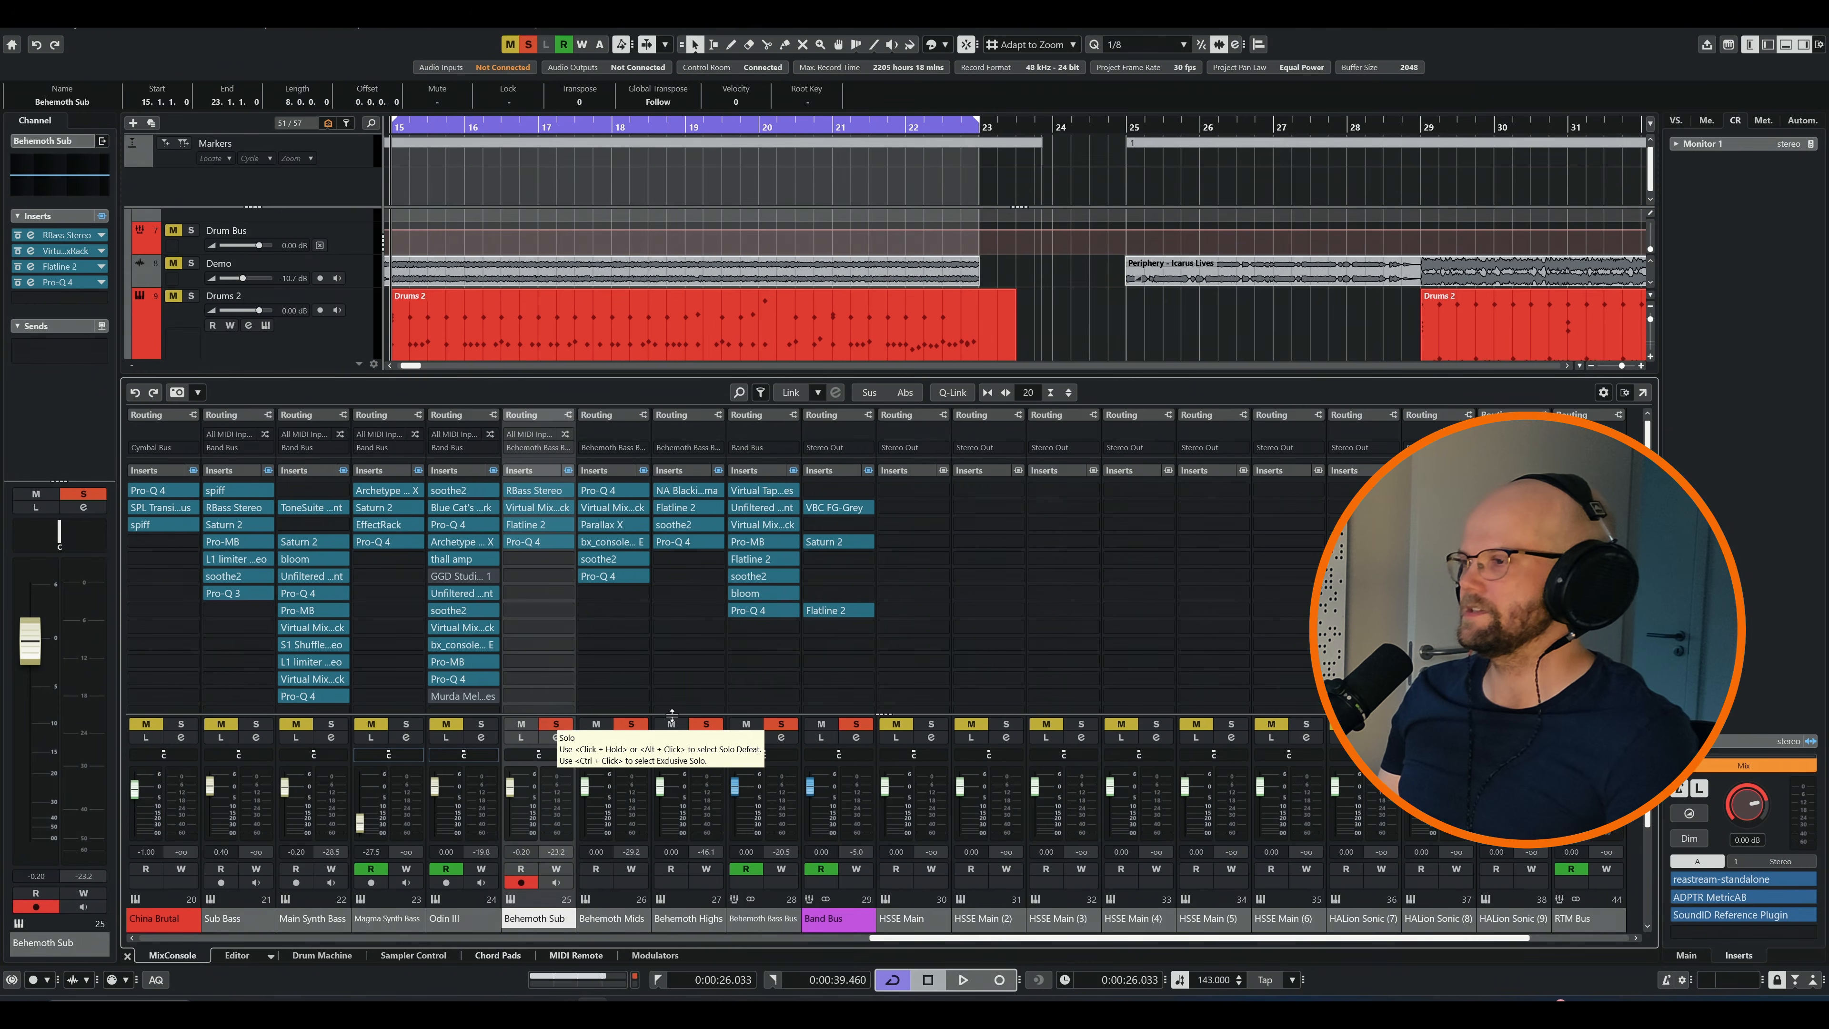
{"action": "left_click", "coordinate": [559, 725]}
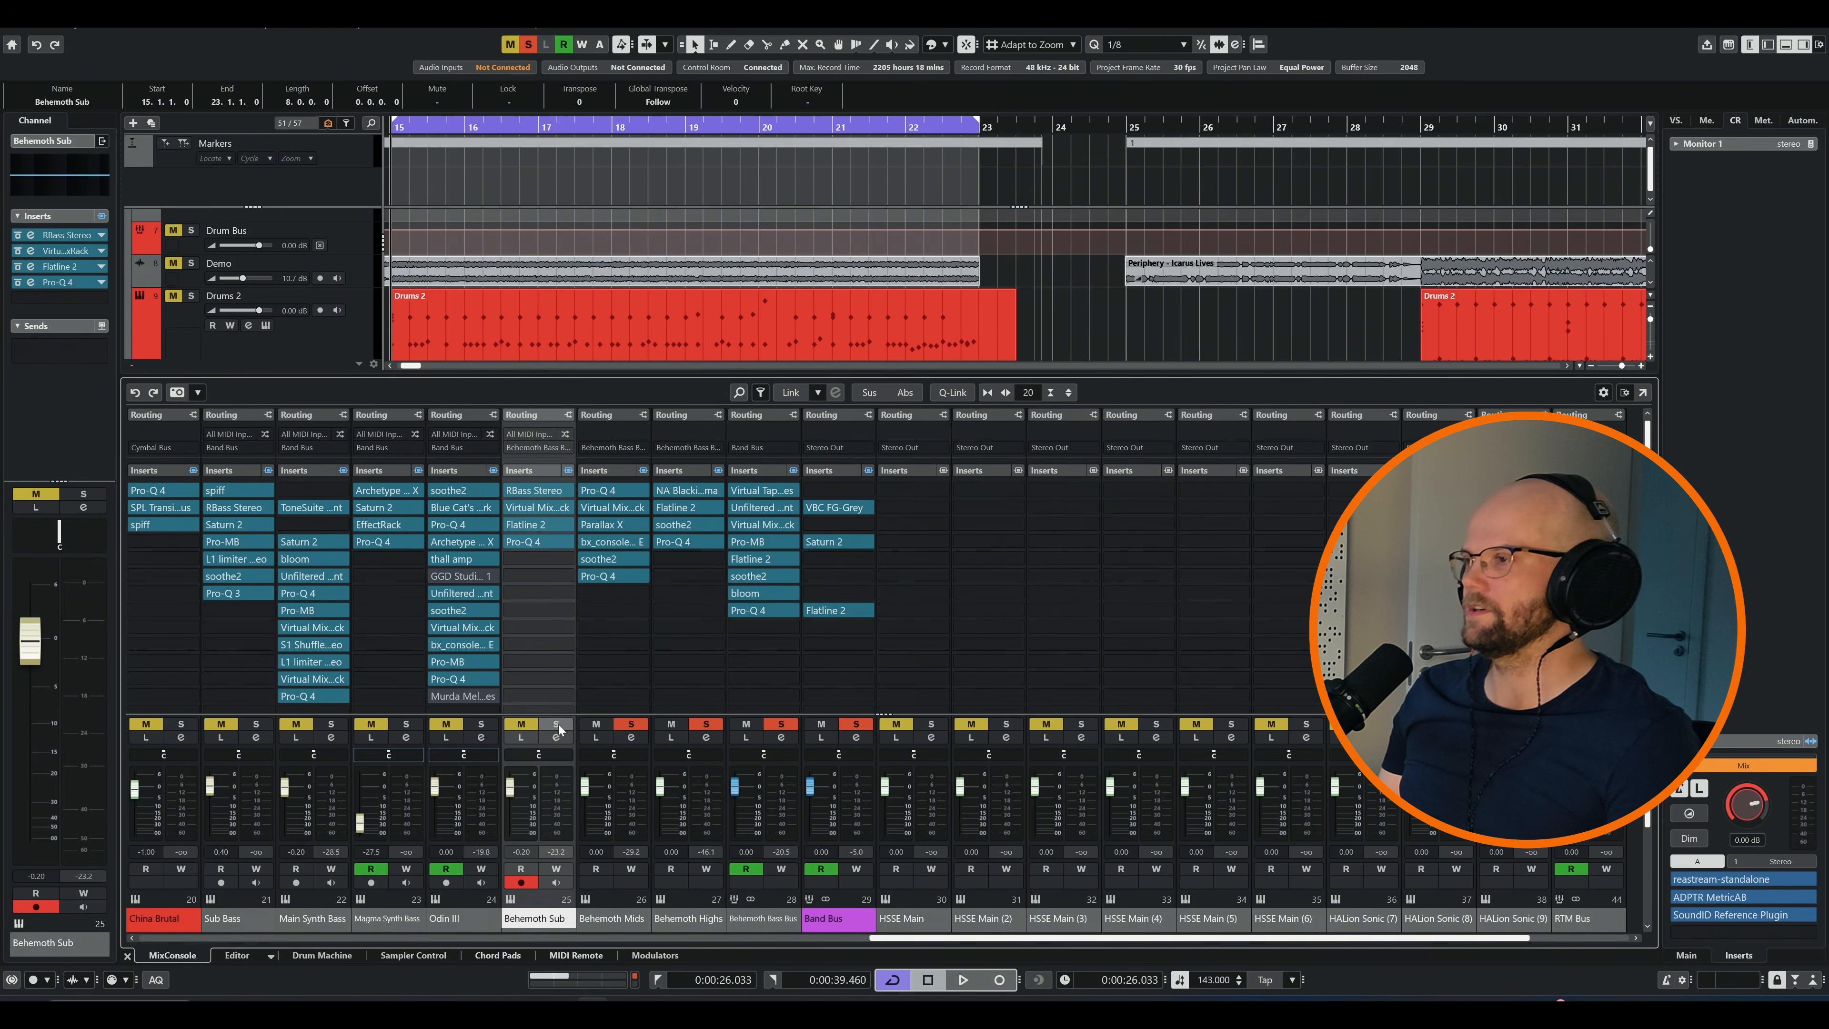
{"action": "left_click", "coordinate": [559, 726]}
Play the section and listen to the Behemoth Sub, Mids and Highs channels in turn using solo
{"action": "key", "text": "space"}
{"action": "scroll", "coordinate": [802, 310], "scroll_direction": "down", "scroll_amount": 8}
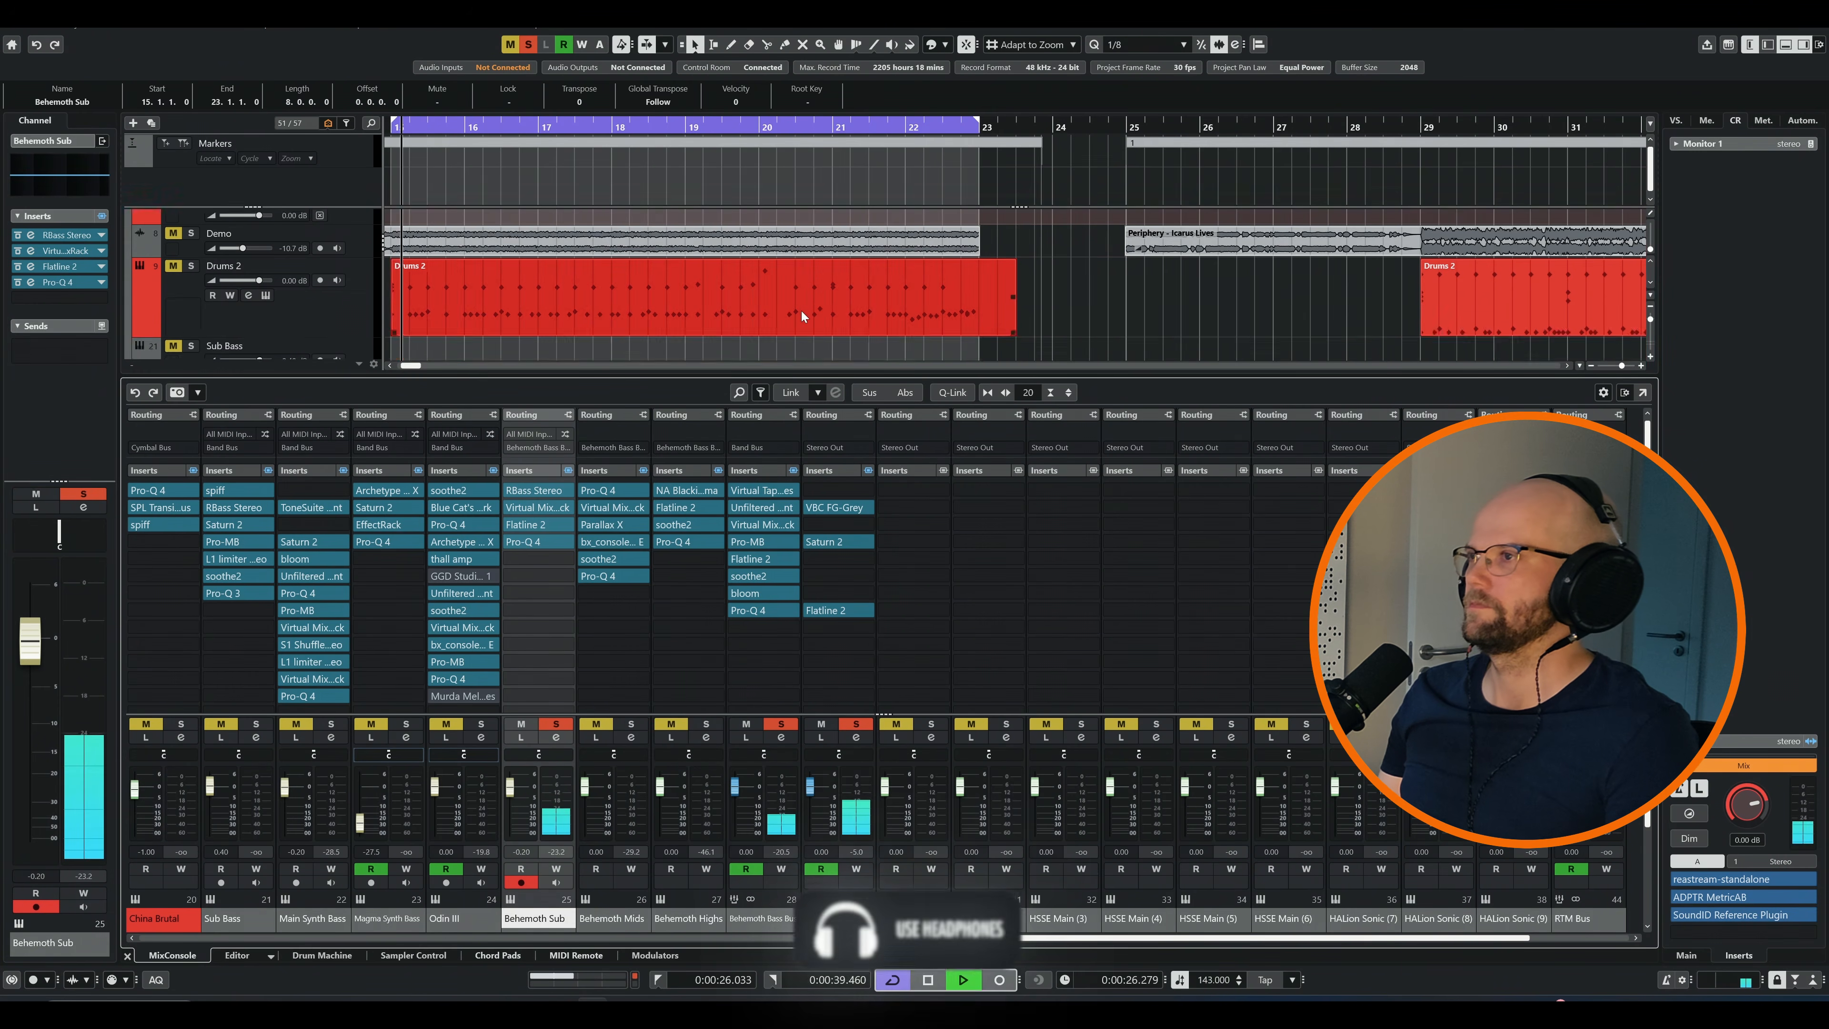
{"action": "scroll", "coordinate": [908, 303], "scroll_direction": "down", "scroll_amount": 3}
{"action": "scroll", "coordinate": [729, 314], "scroll_direction": "down", "scroll_amount": 2}
{"action": "scroll", "coordinate": [729, 313], "scroll_direction": "down", "scroll_amount": 1}
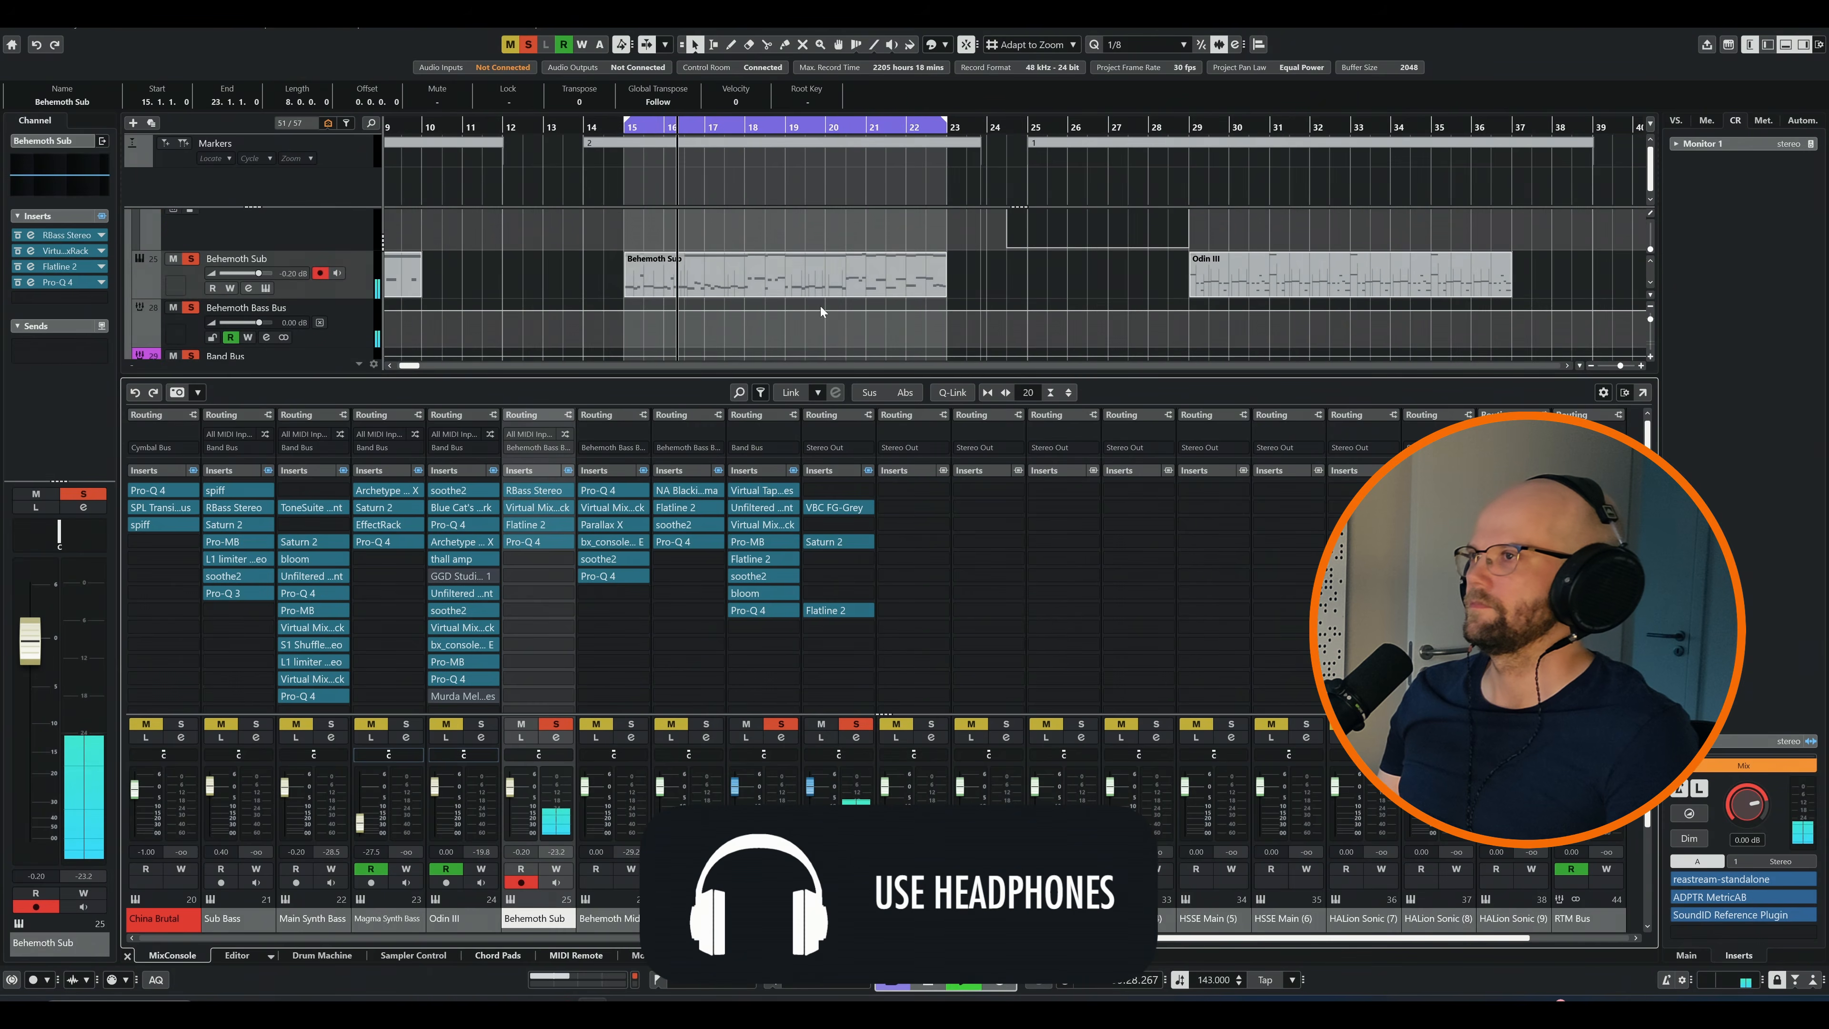
{"action": "scroll", "coordinate": [842, 307], "scroll_direction": "up", "scroll_amount": 2}
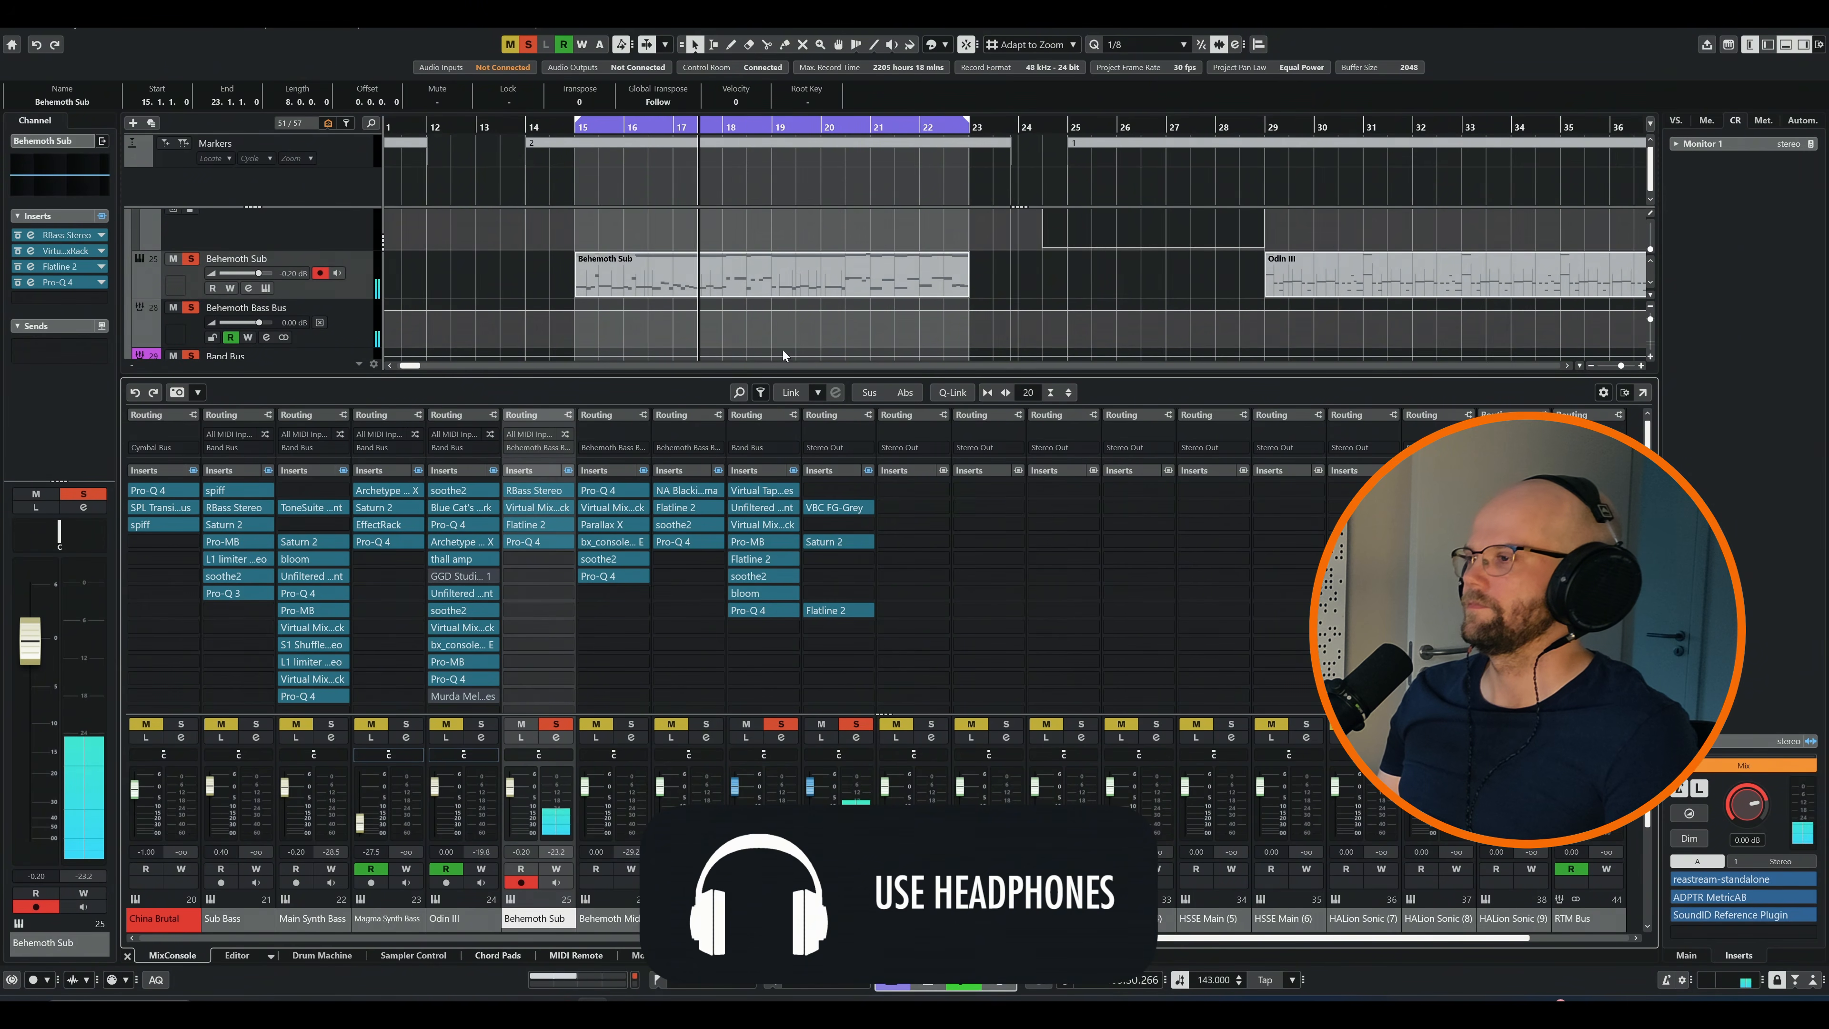
{"action": "left_click", "coordinate": [633, 724], "text": "ctrl"}
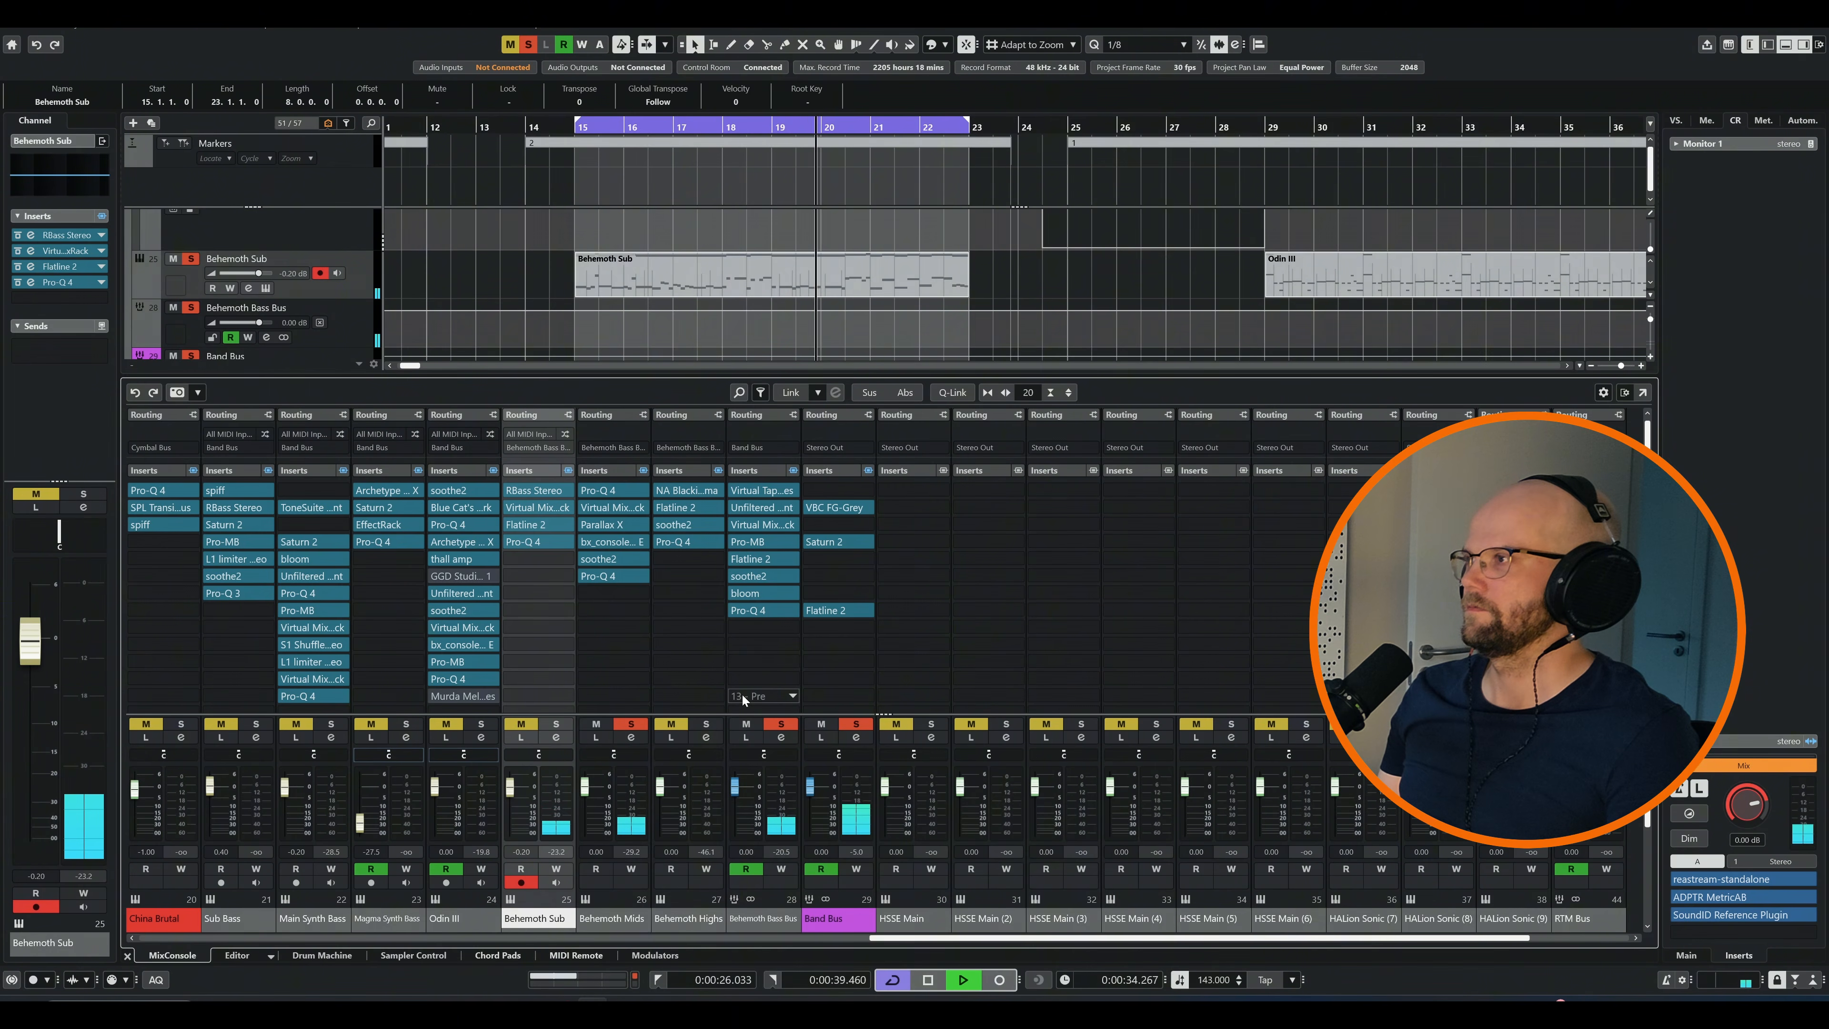
{"action": "left_click", "coordinate": [710, 724], "text": "ctrl"}
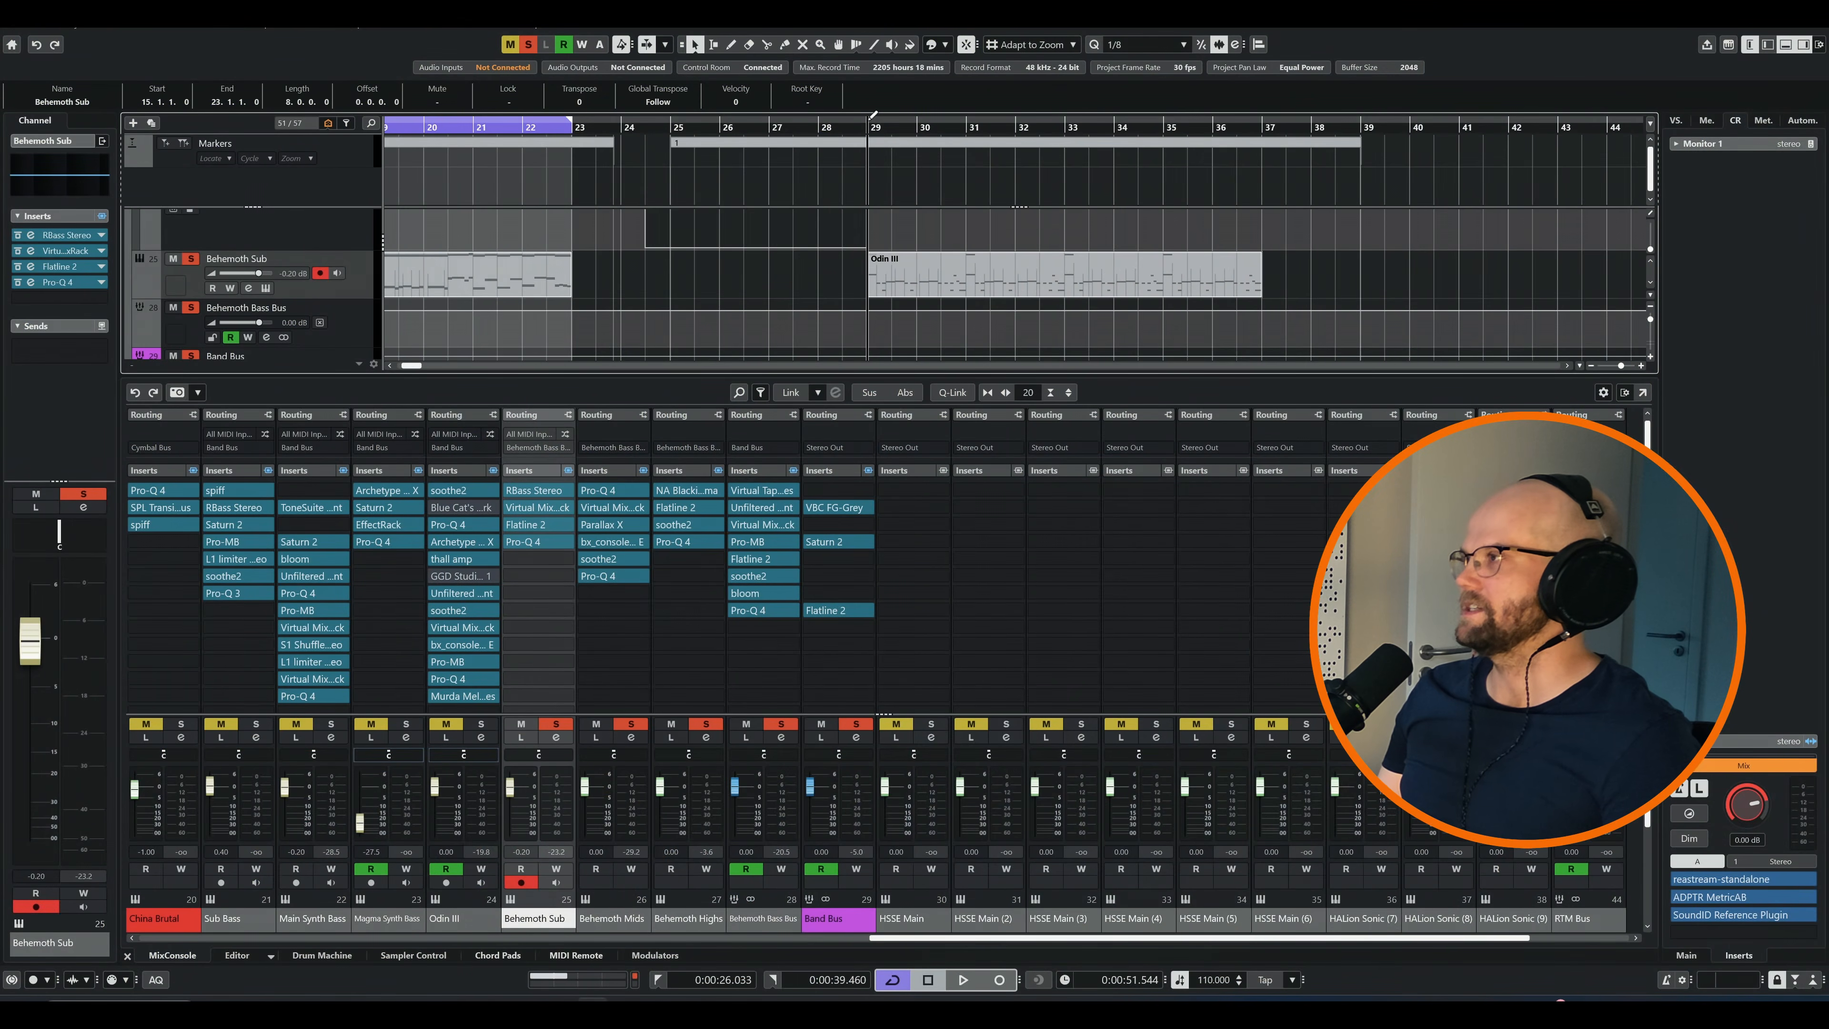
Set the loop range over the Odin III clip, from bar 29 to bar 37
{"action": "left_click_drag", "start_coordinate": [872, 114], "coordinate": [1266, 119]}
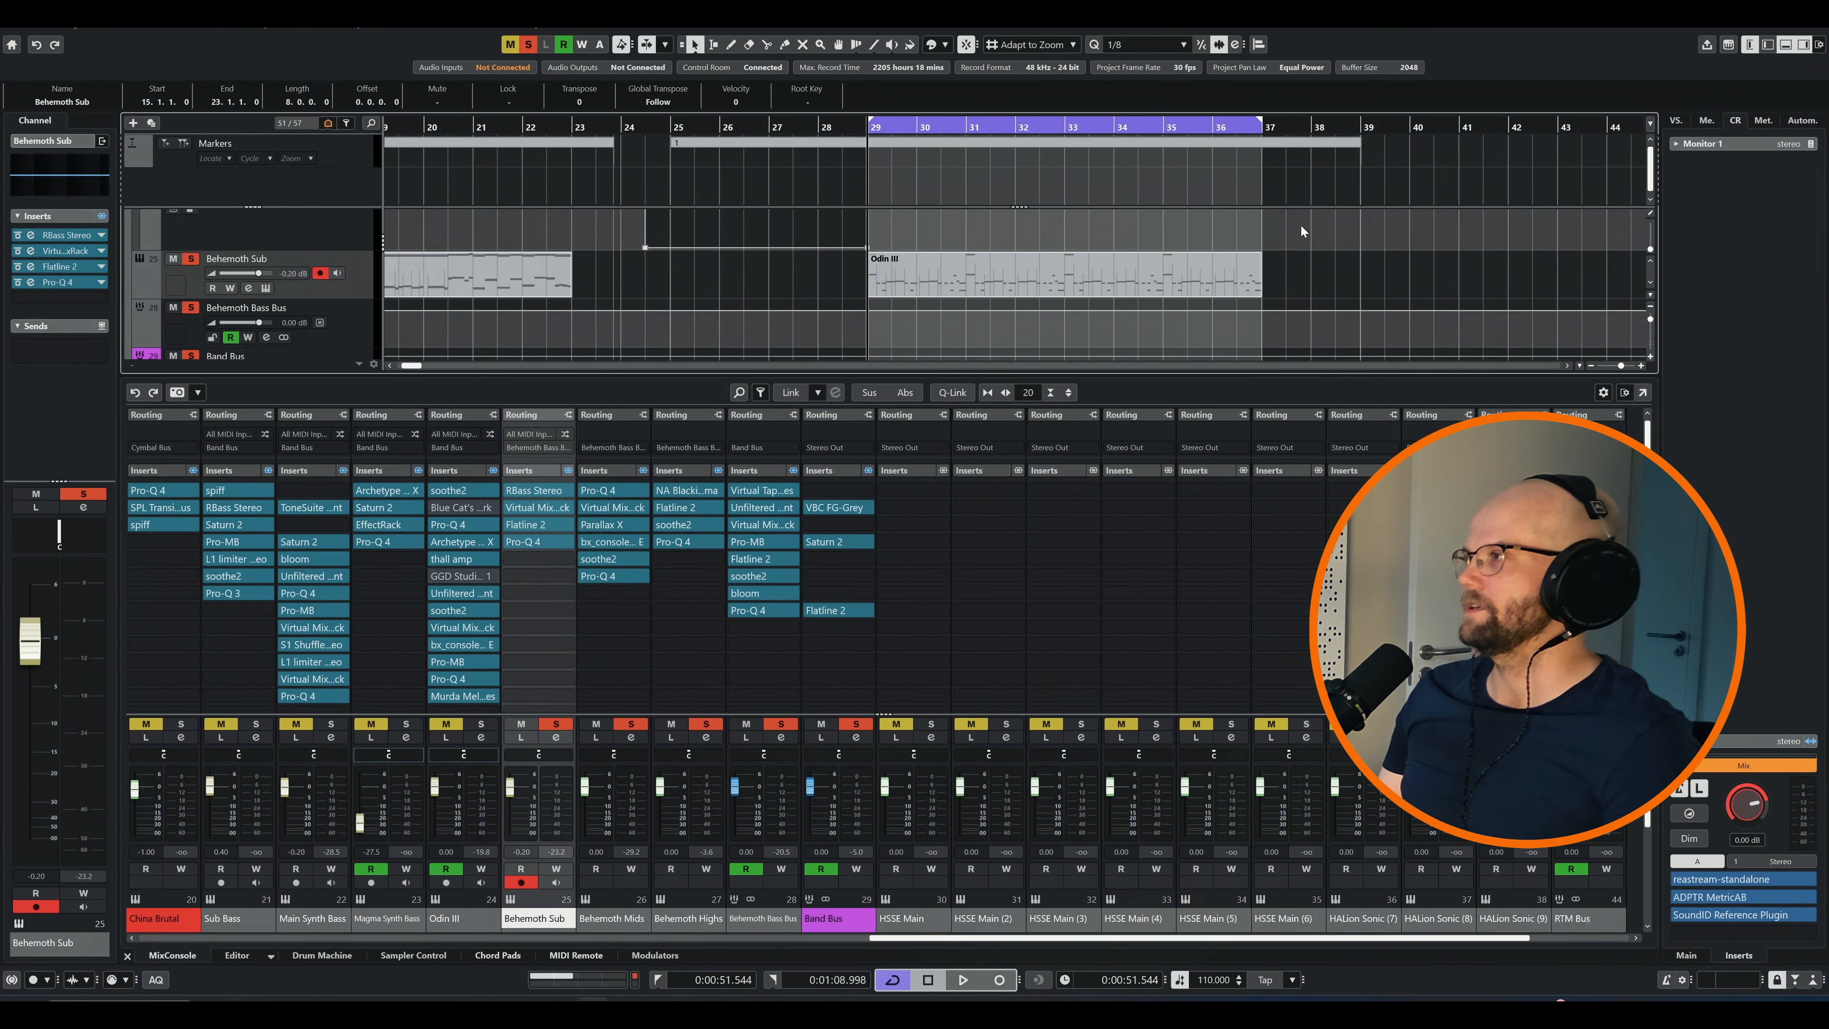
{"action": "scroll", "coordinate": [1300, 226], "scroll_direction": "up", "scroll_amount": 2}
{"action": "scroll", "coordinate": [769, 266], "scroll_direction": "up", "scroll_amount": 2}
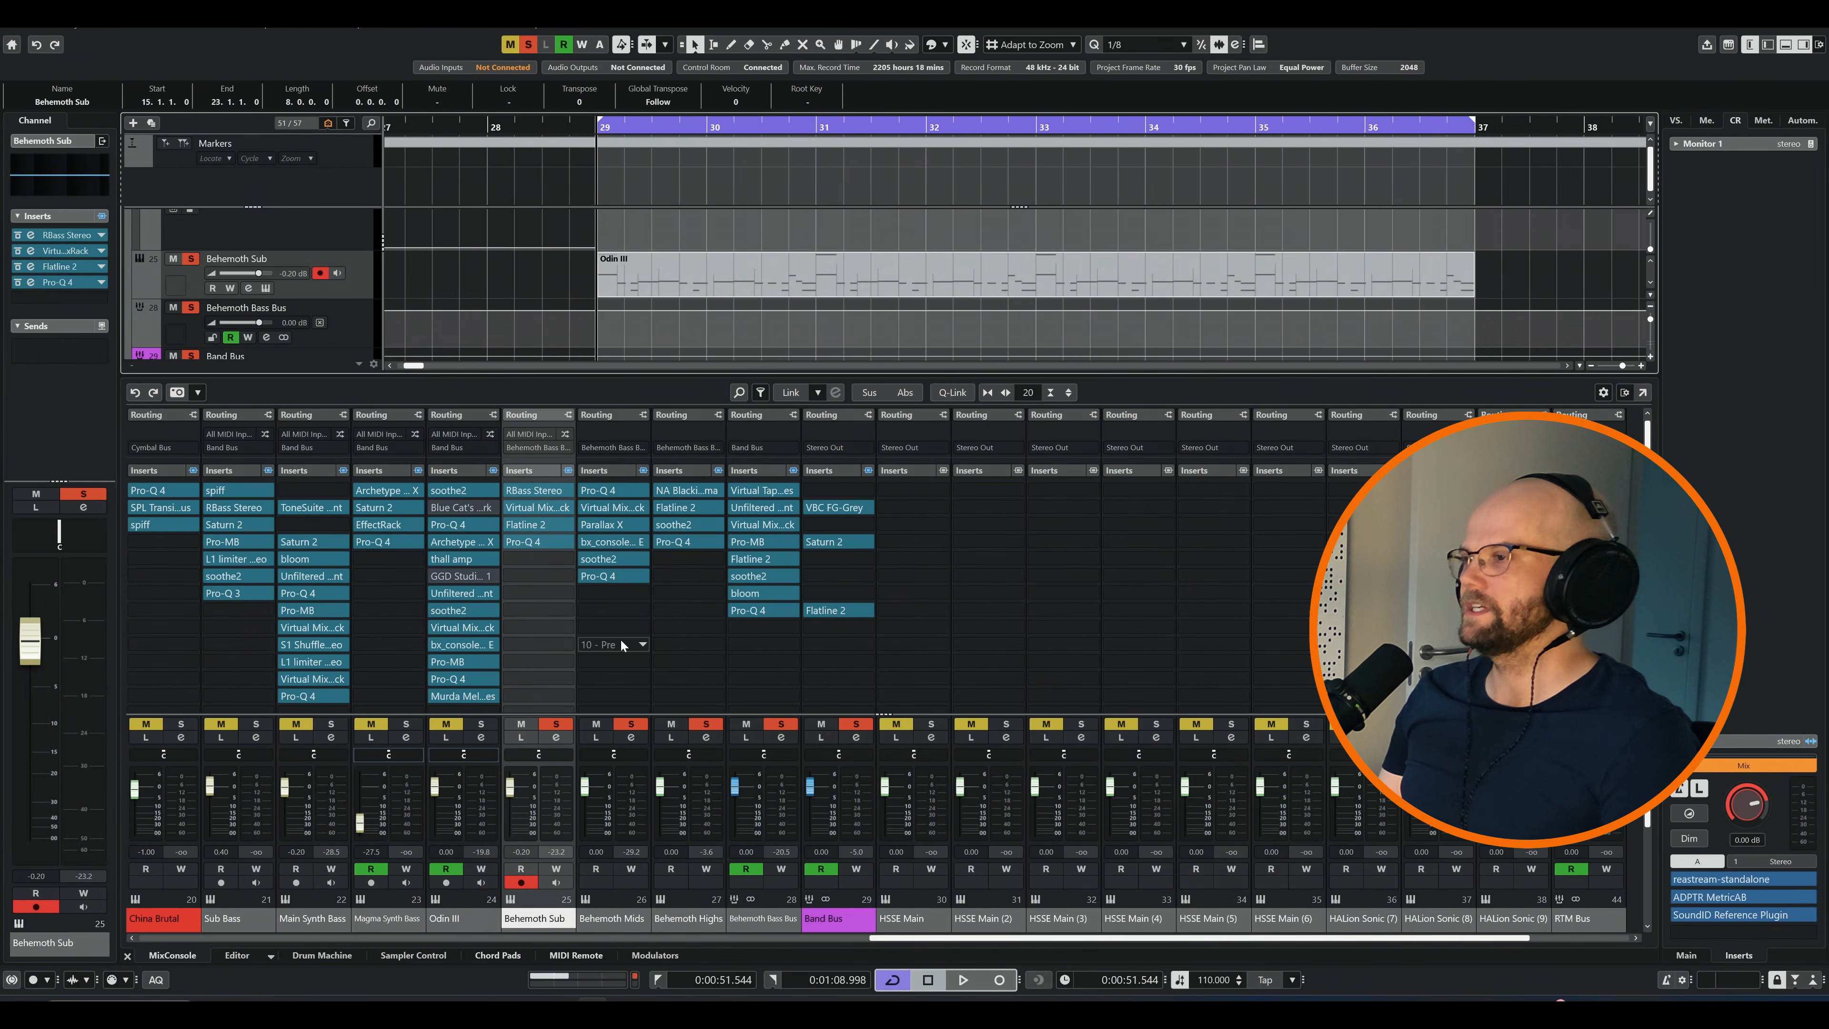
Solo only the Behemoth Sub channel, bypass all its inserts and play the loop to hear the raw sound
{"action": "left_click", "coordinate": [559, 725], "text": "ctrl"}
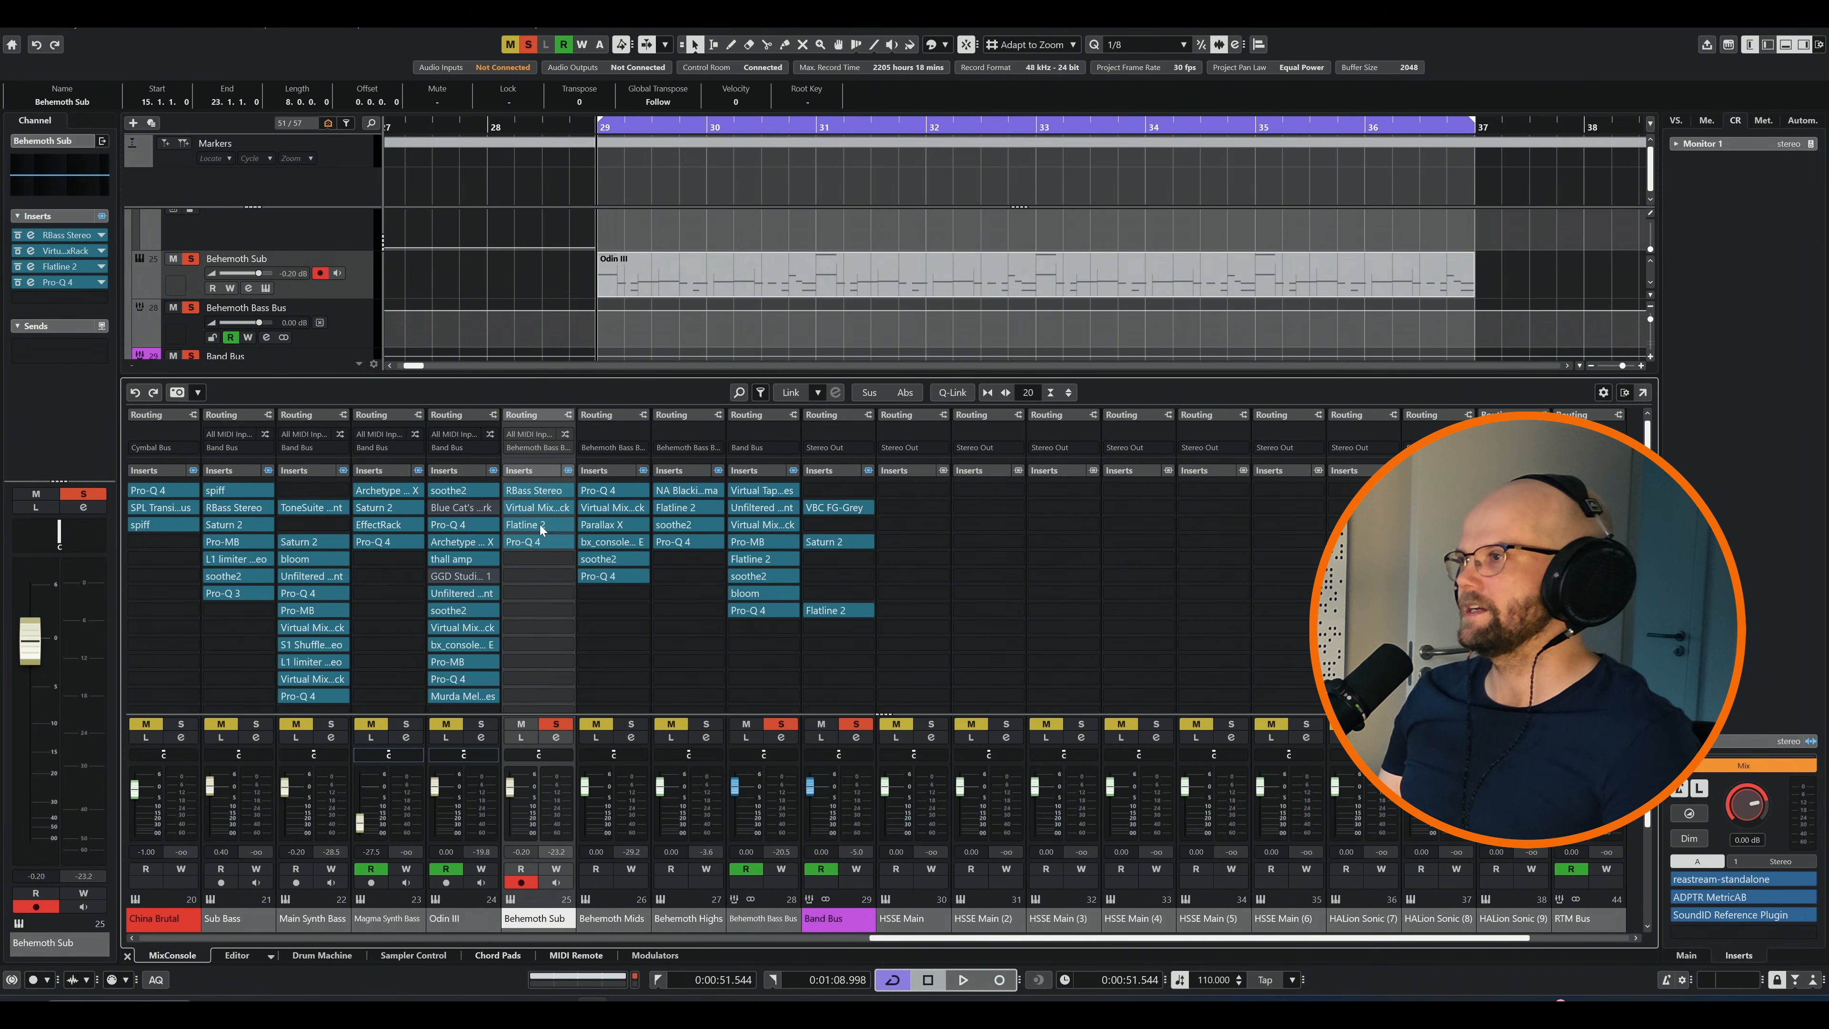
{"action": "left_click", "coordinate": [568, 471]}
{"action": "key", "text": "space"}
{"action": "scroll", "coordinate": [687, 327], "scroll_direction": "up", "scroll_amount": 1}
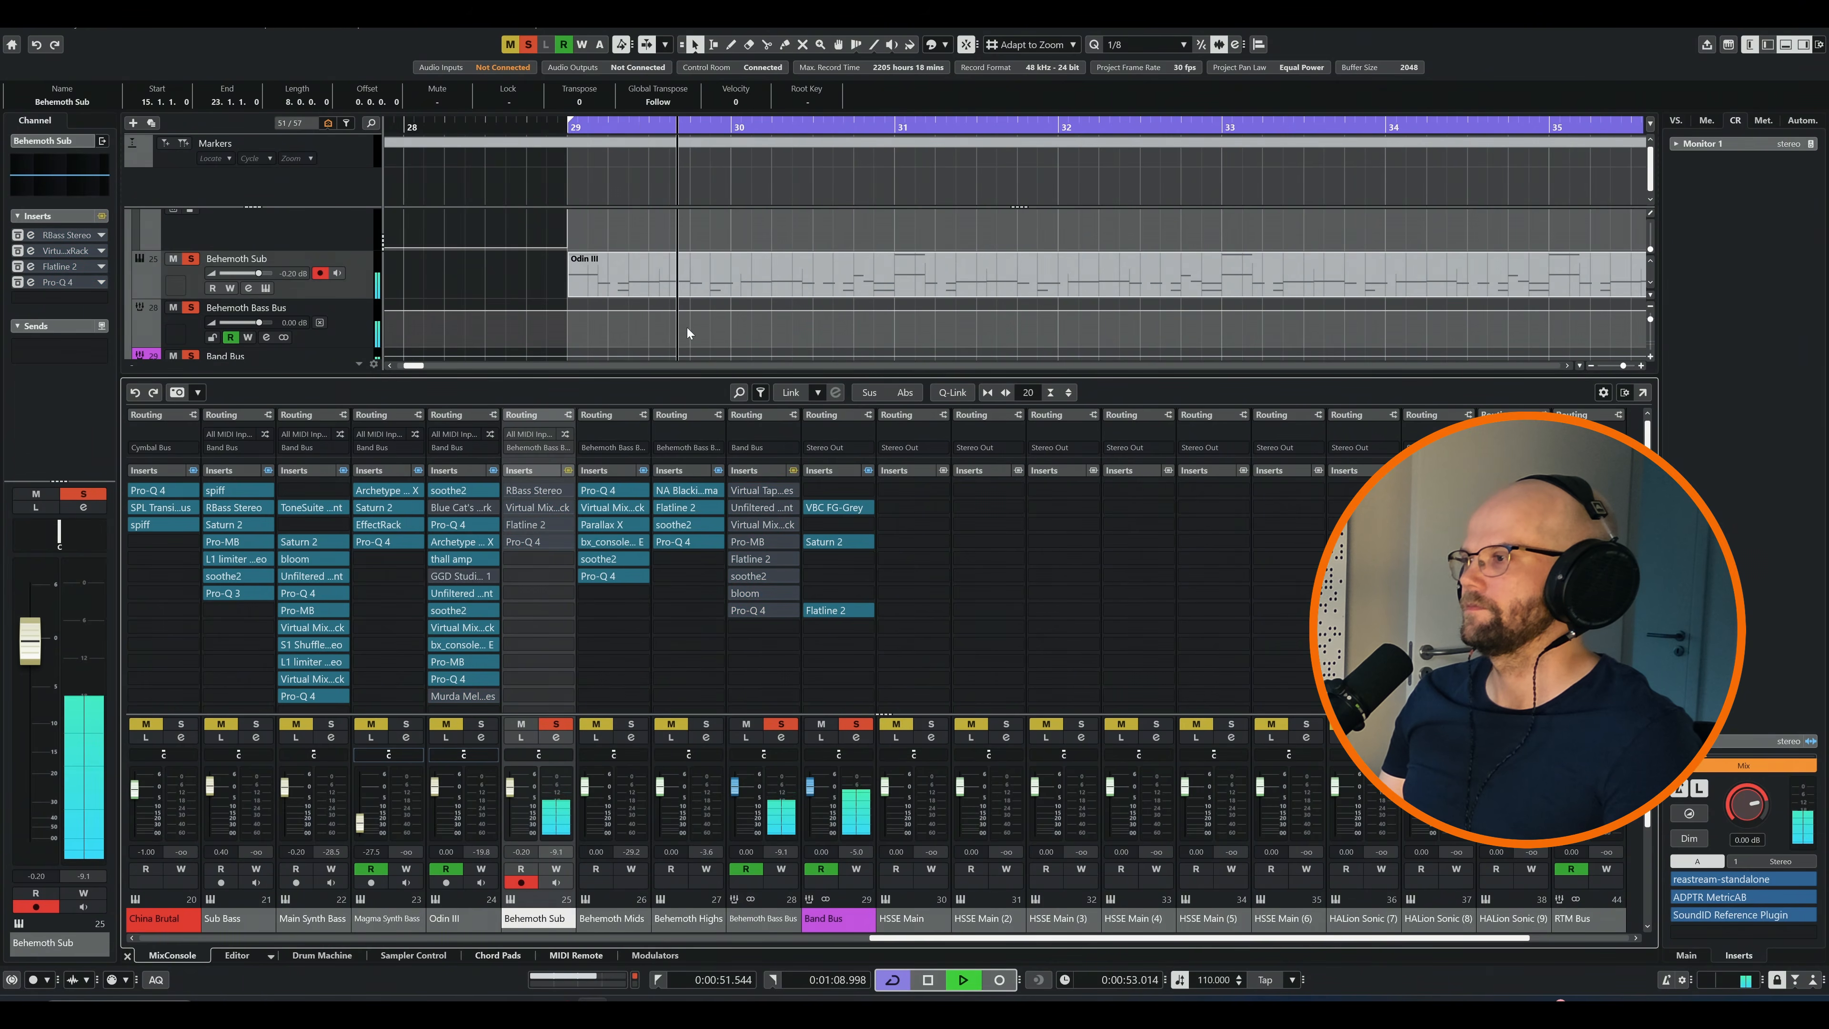
{"action": "key", "text": "space"}
{"action": "key", "text": "g"}
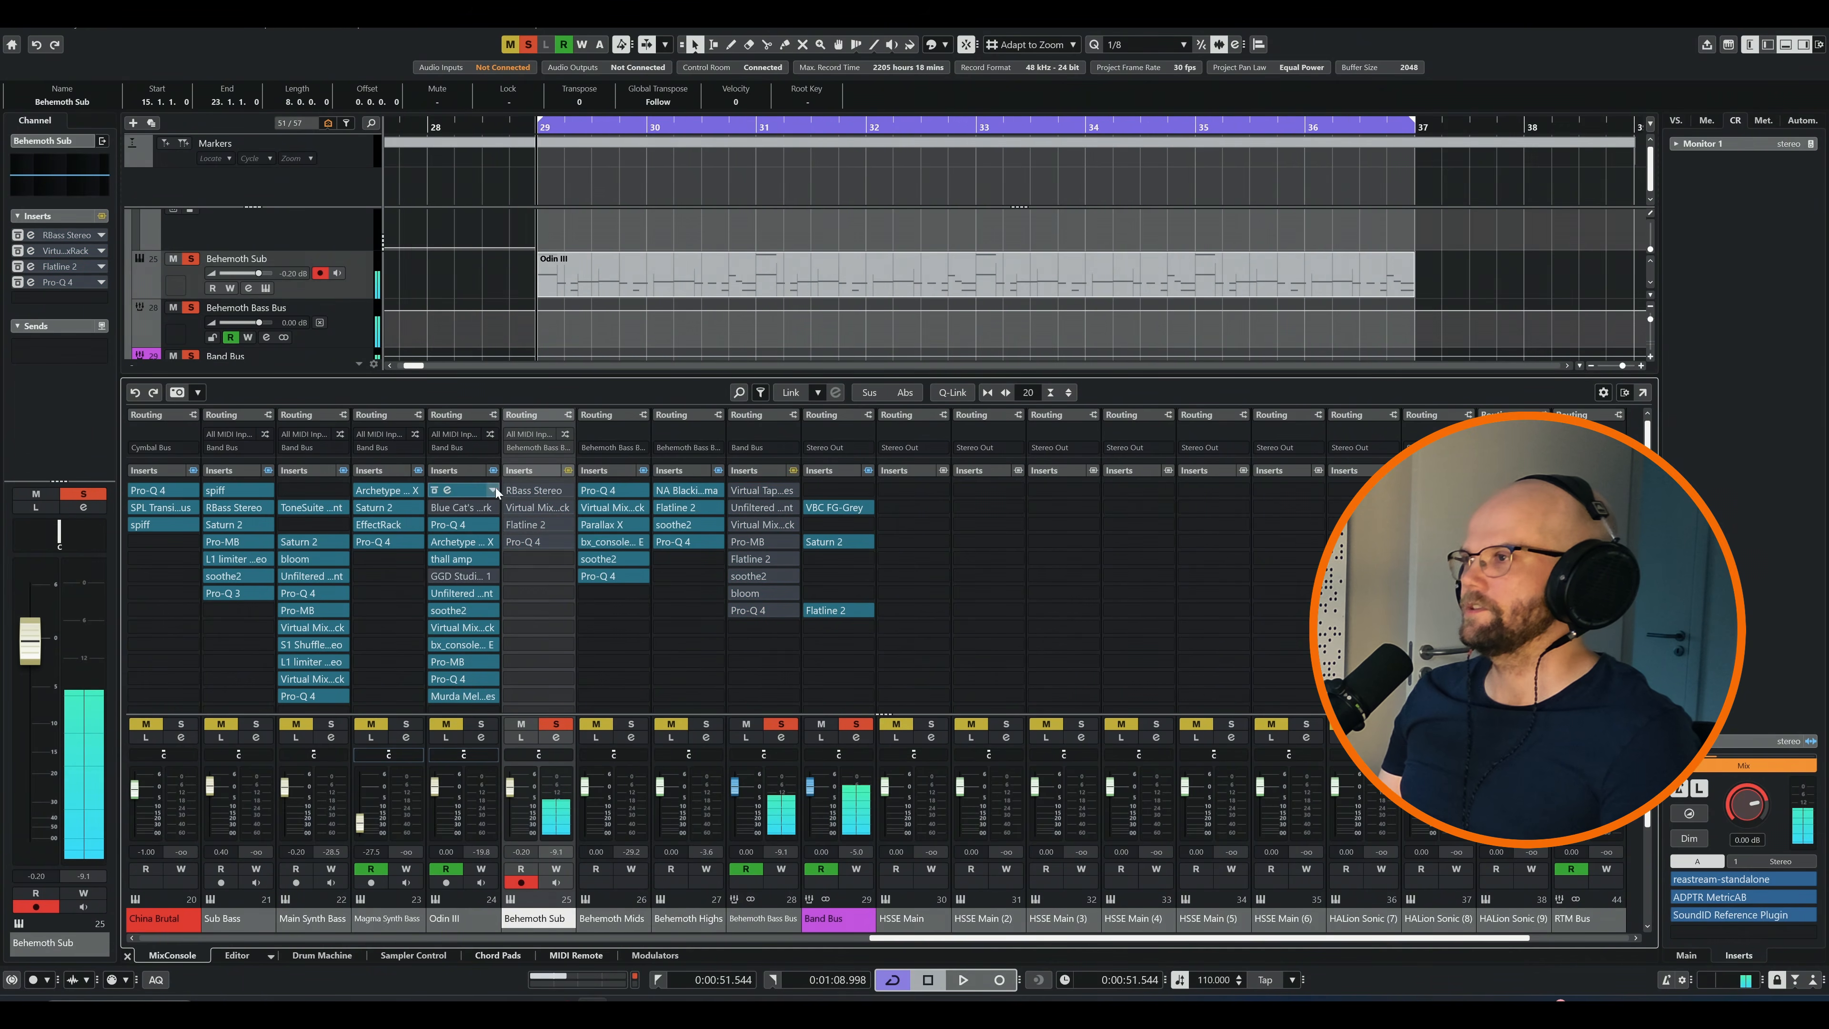
Re-enable RBass on the Behemoth Sub channel, compare it bypassed and active in its editor, and close the editor
{"action": "left_click", "coordinate": [512, 490]}
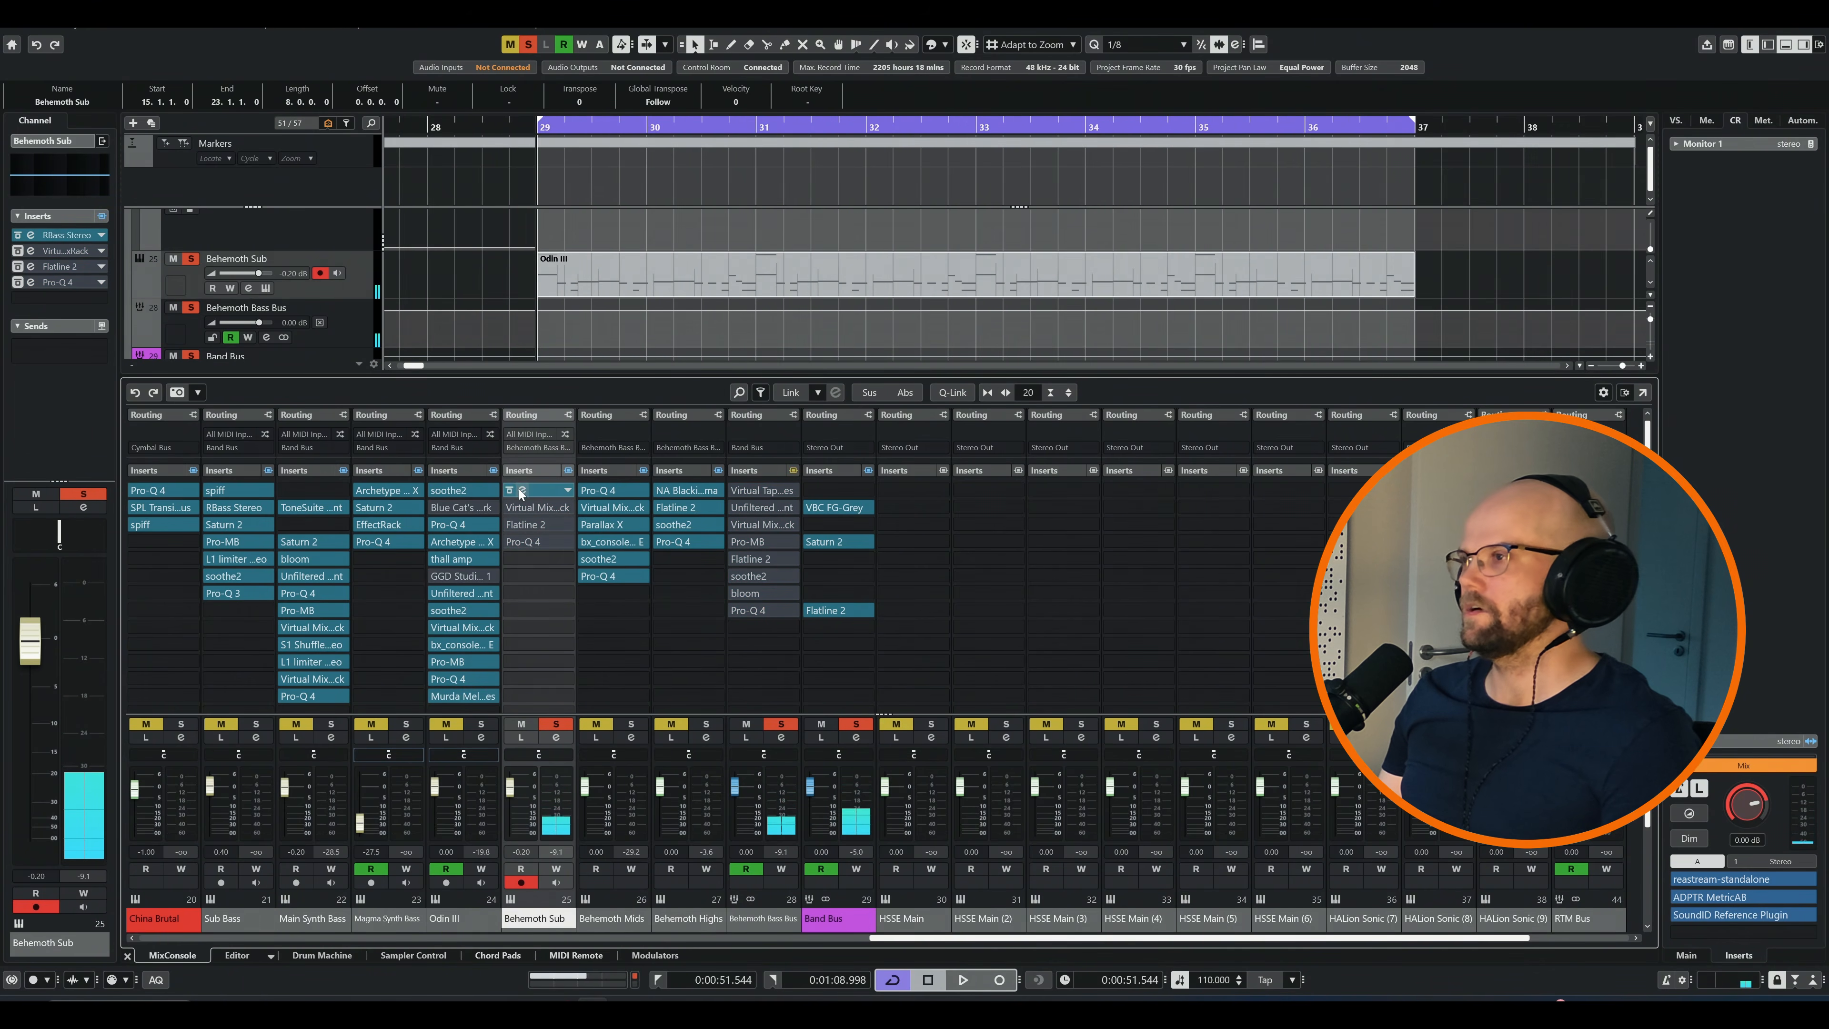
{"action": "left_click", "coordinate": [522, 490]}
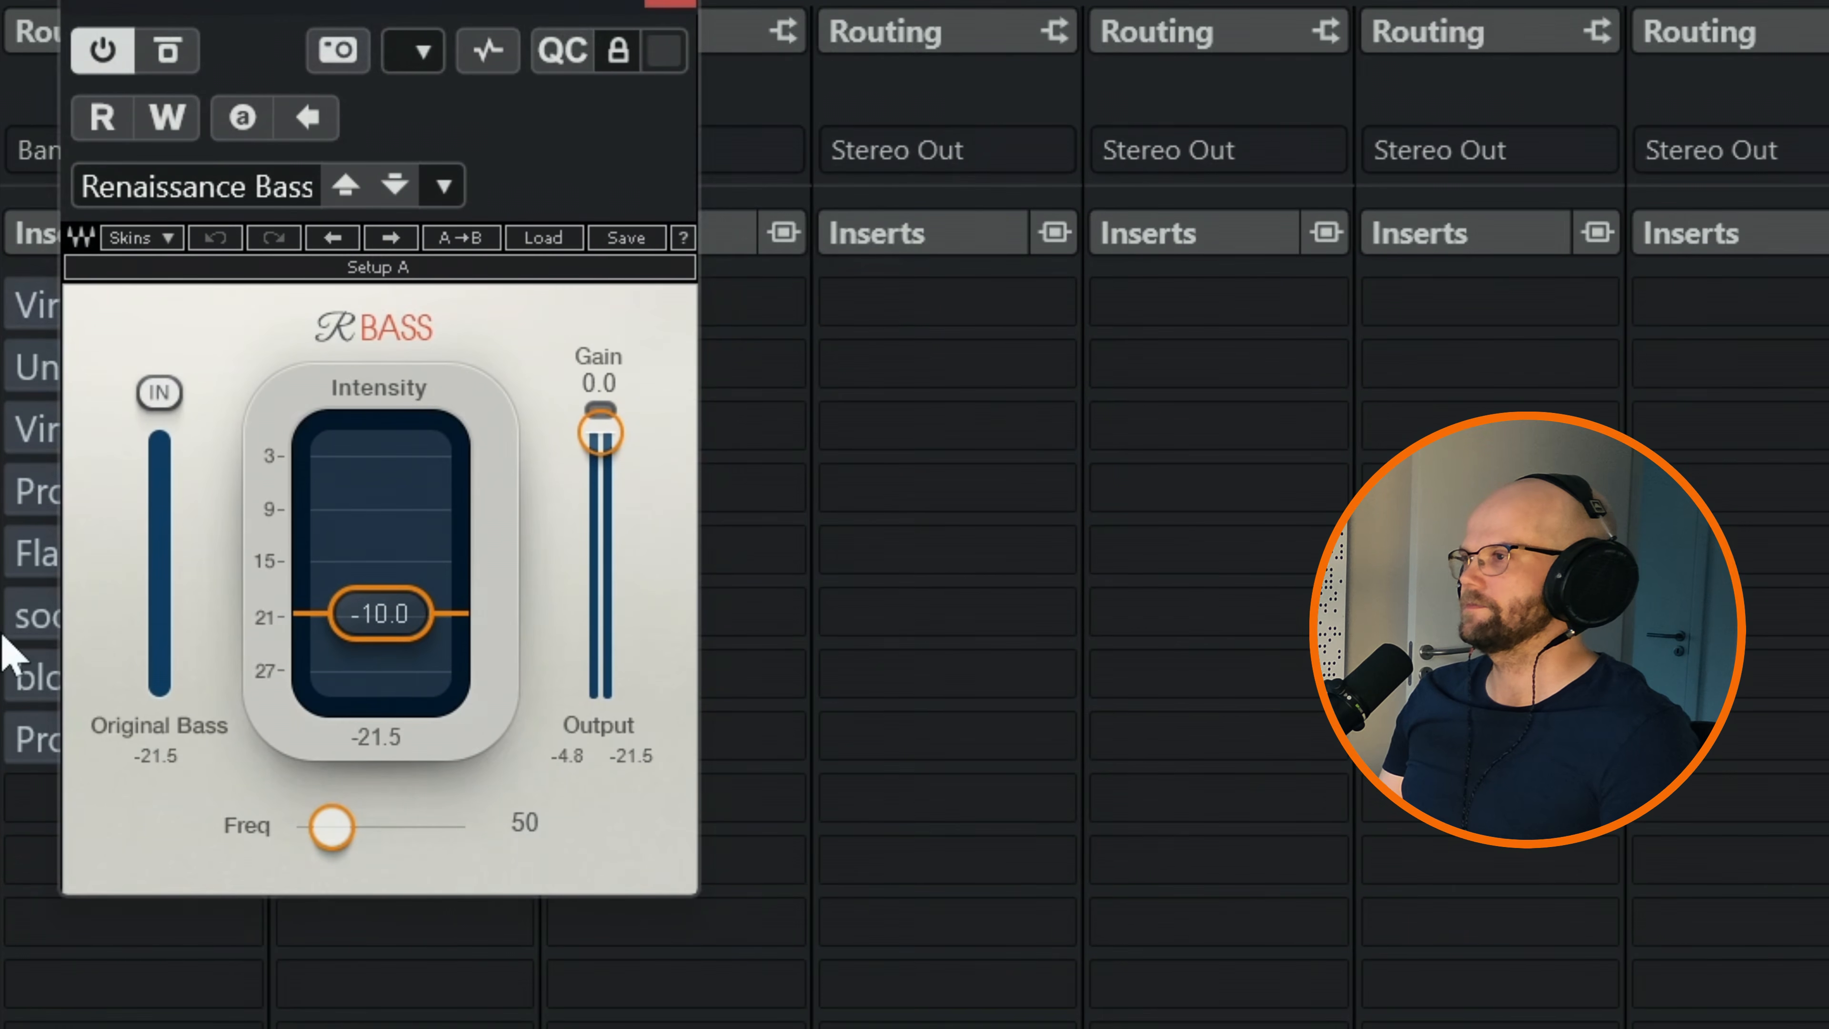
{"action": "left_click", "coordinate": [166, 58]}
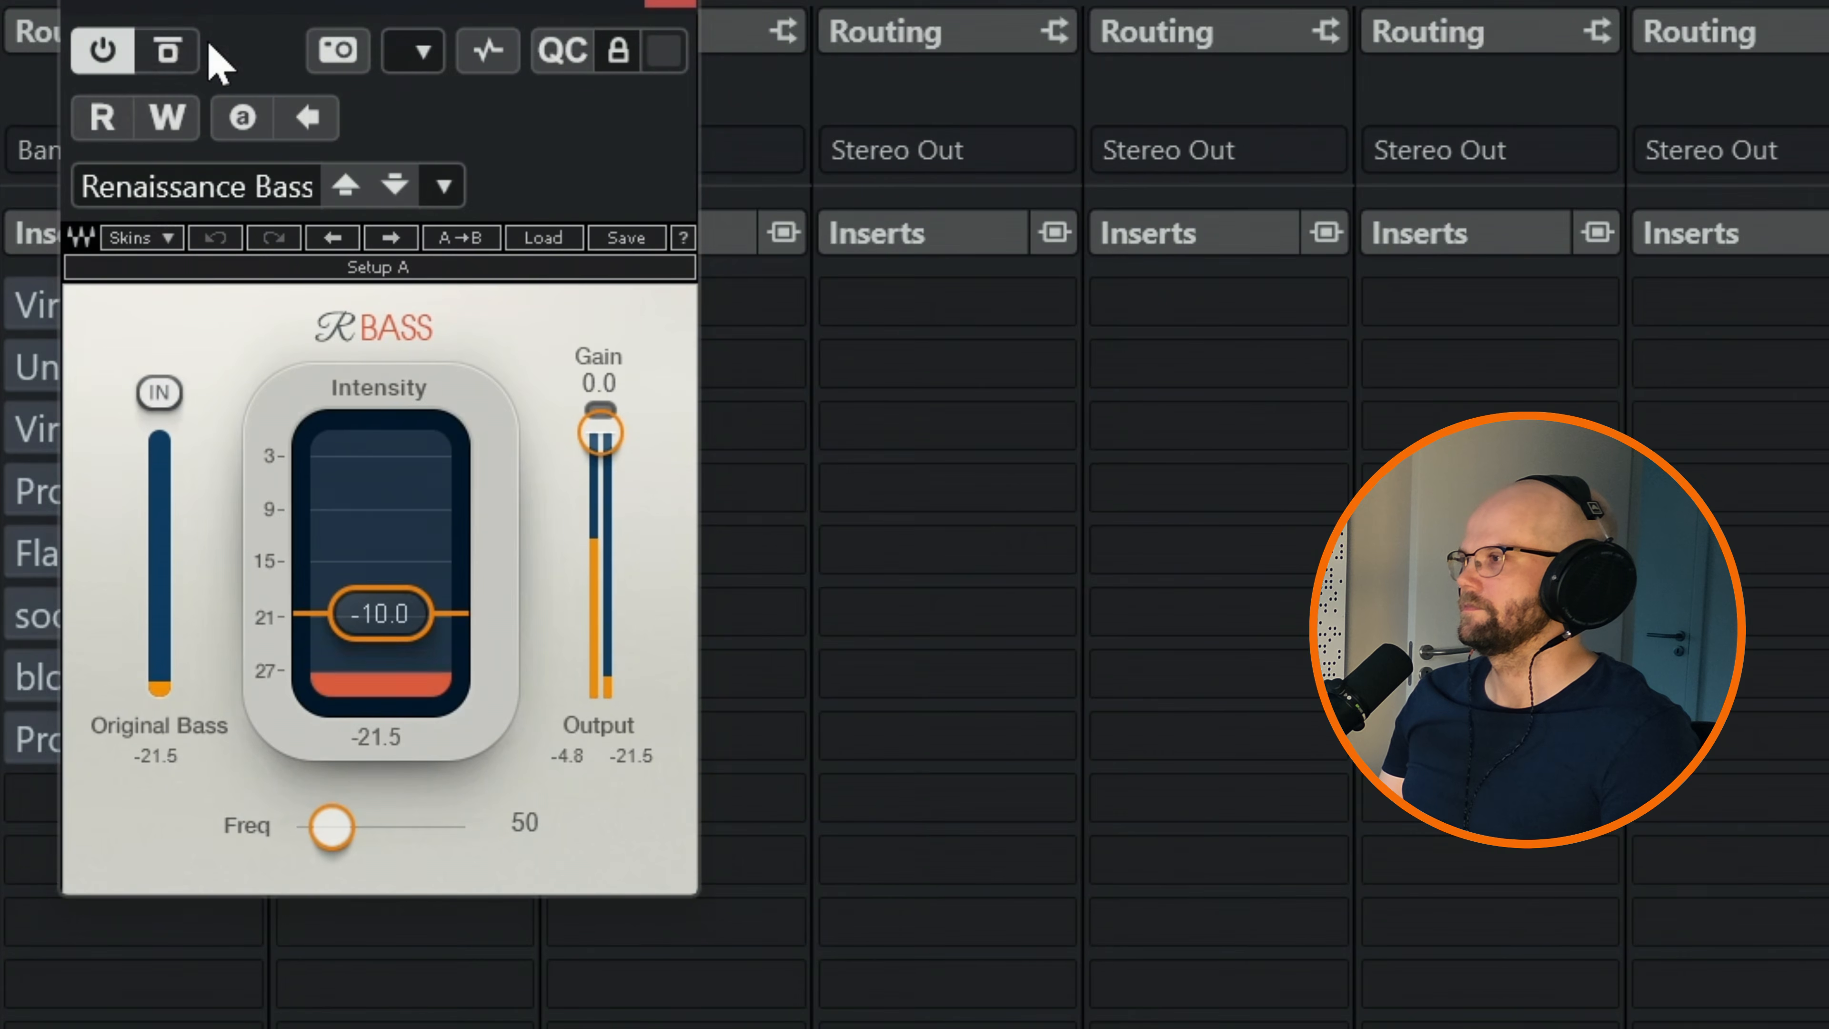
{"action": "left_click", "coordinate": [666, 6]}
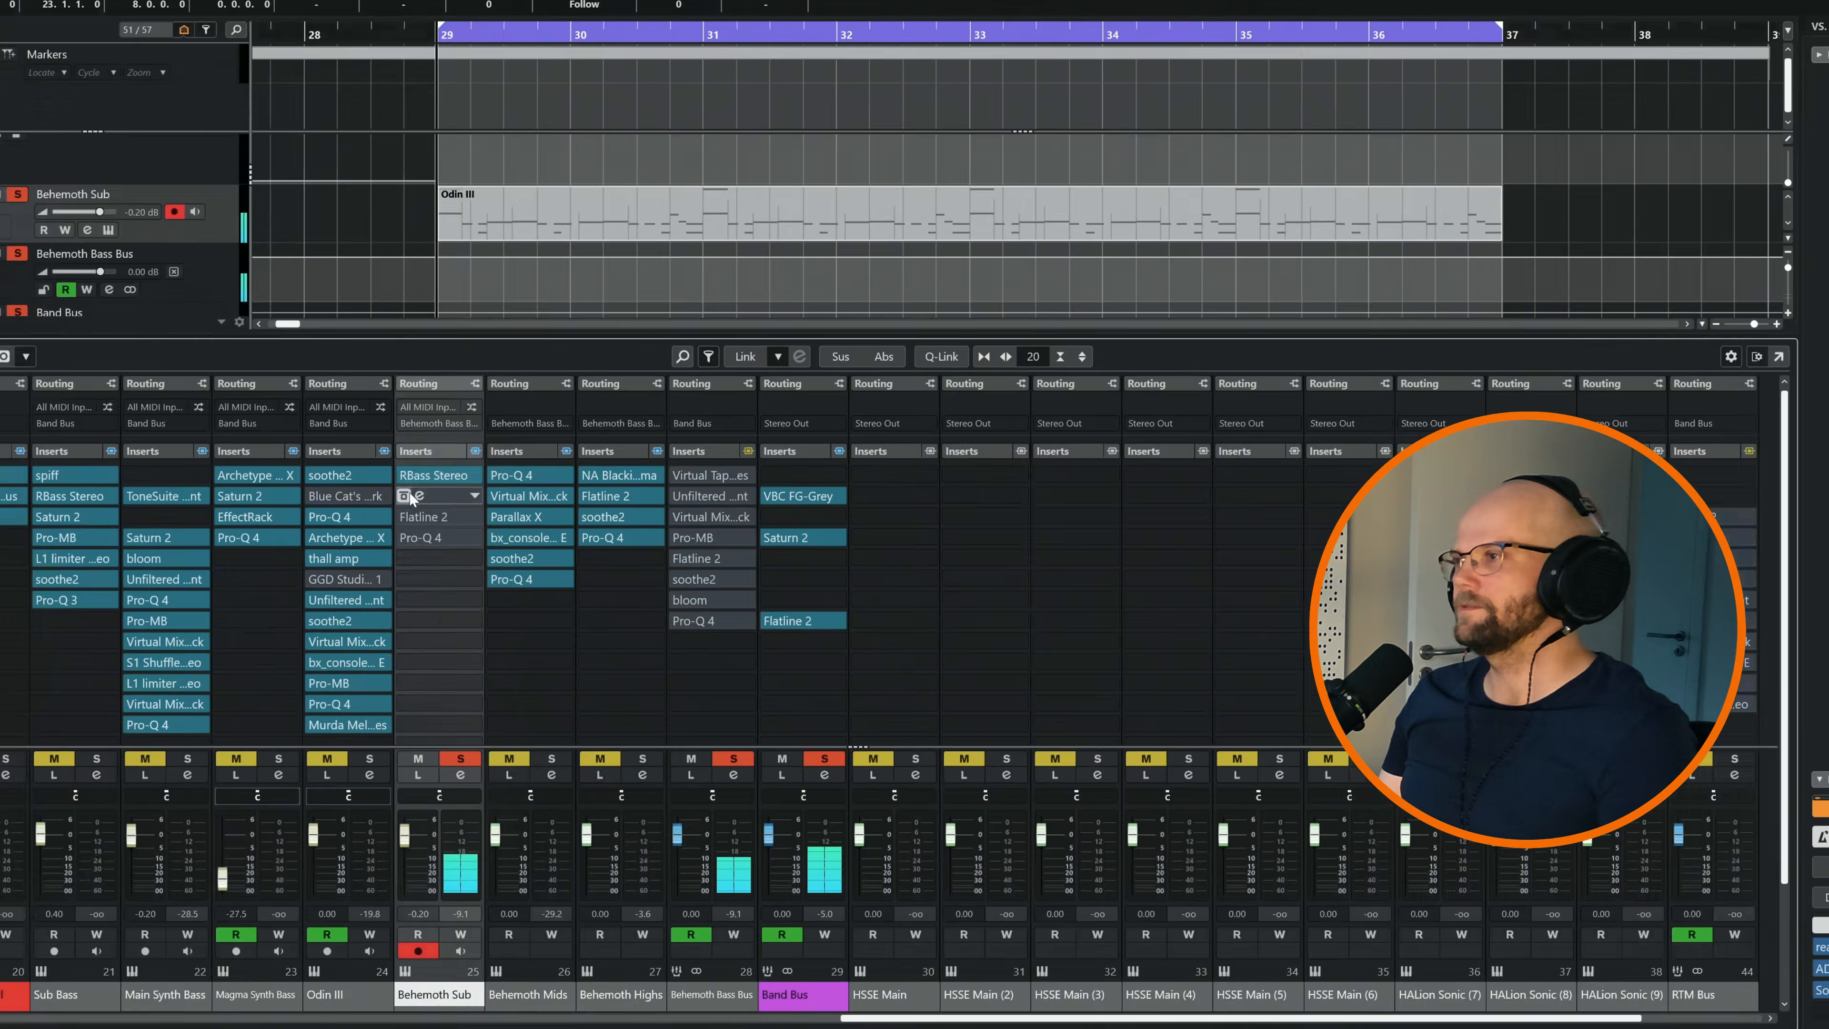
Re-enable the Virtual Mix Rack insert on the Behemoth Sub channel and audition it on the loop
{"action": "left_click", "coordinate": [409, 496]}
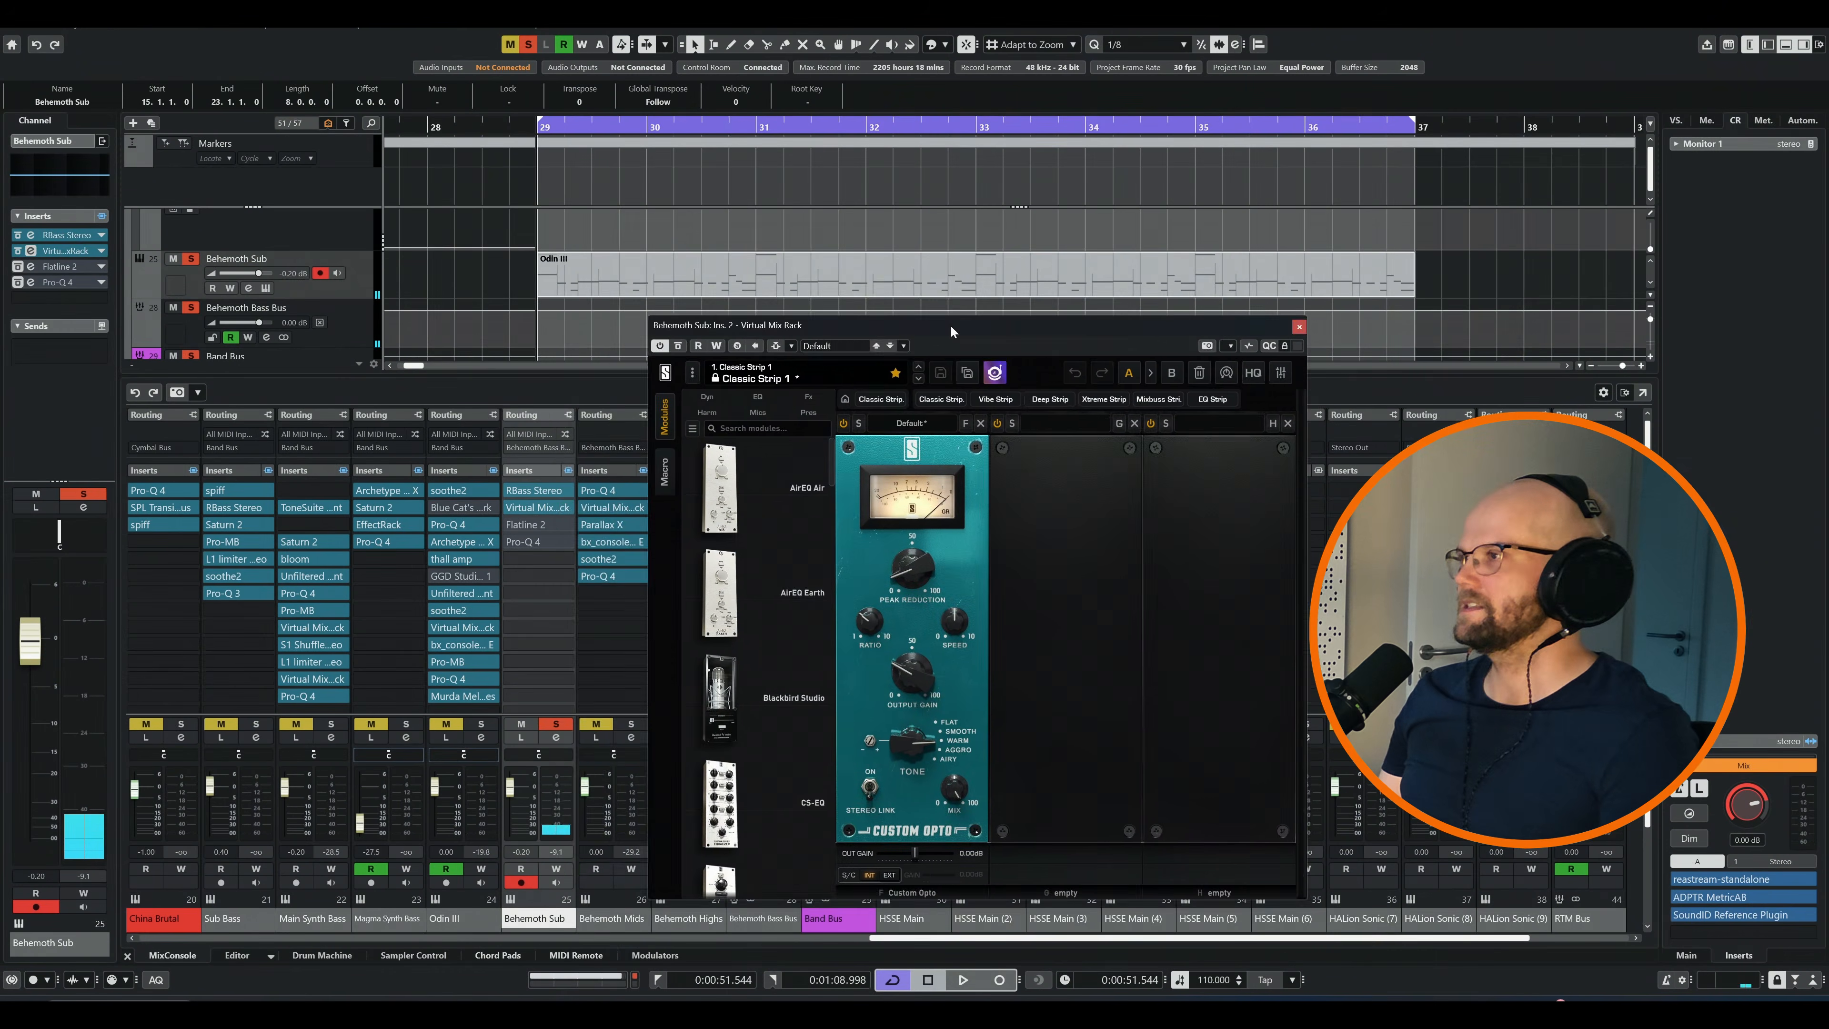
{"action": "left_click_drag", "start_coordinate": [951, 326], "coordinate": [821, 307]}
{"action": "key", "text": "space"}
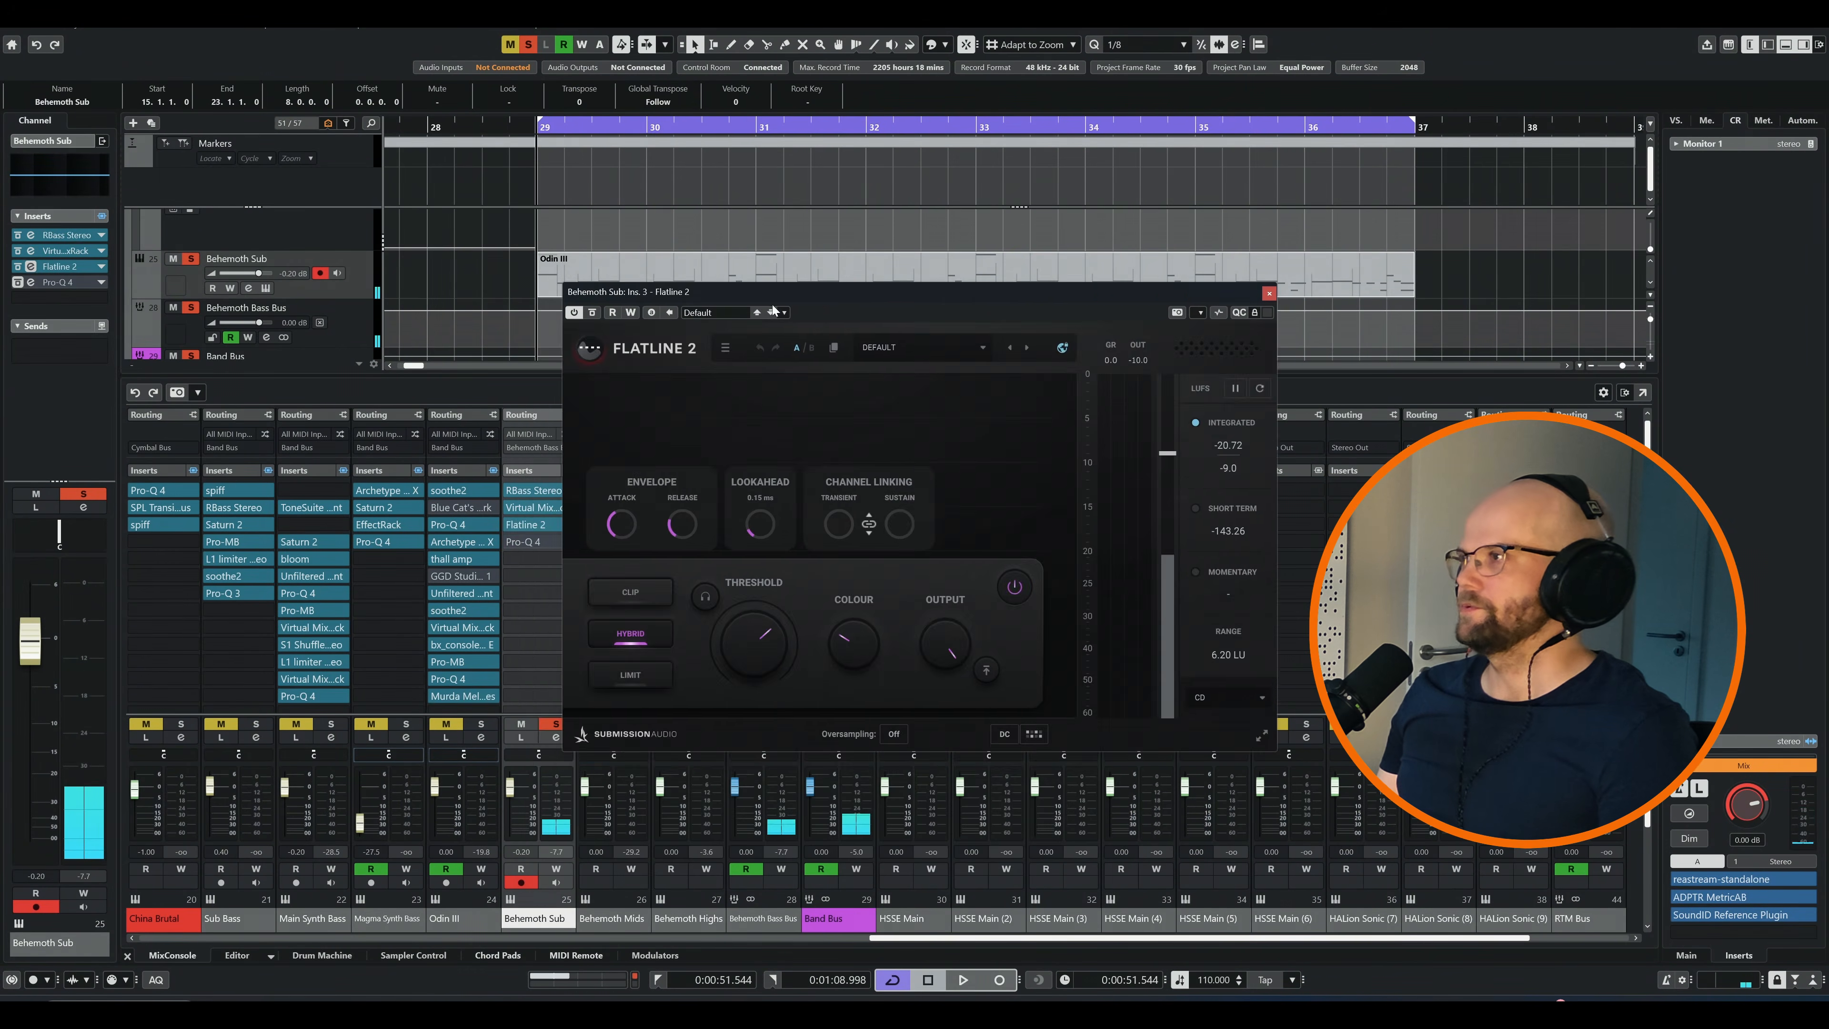
Examine Flatline 2 on the Behemoth Sub channel while the loop plays, and close its editor
{"action": "left_click_drag", "start_coordinate": [818, 294], "coordinate": [661, 333]}
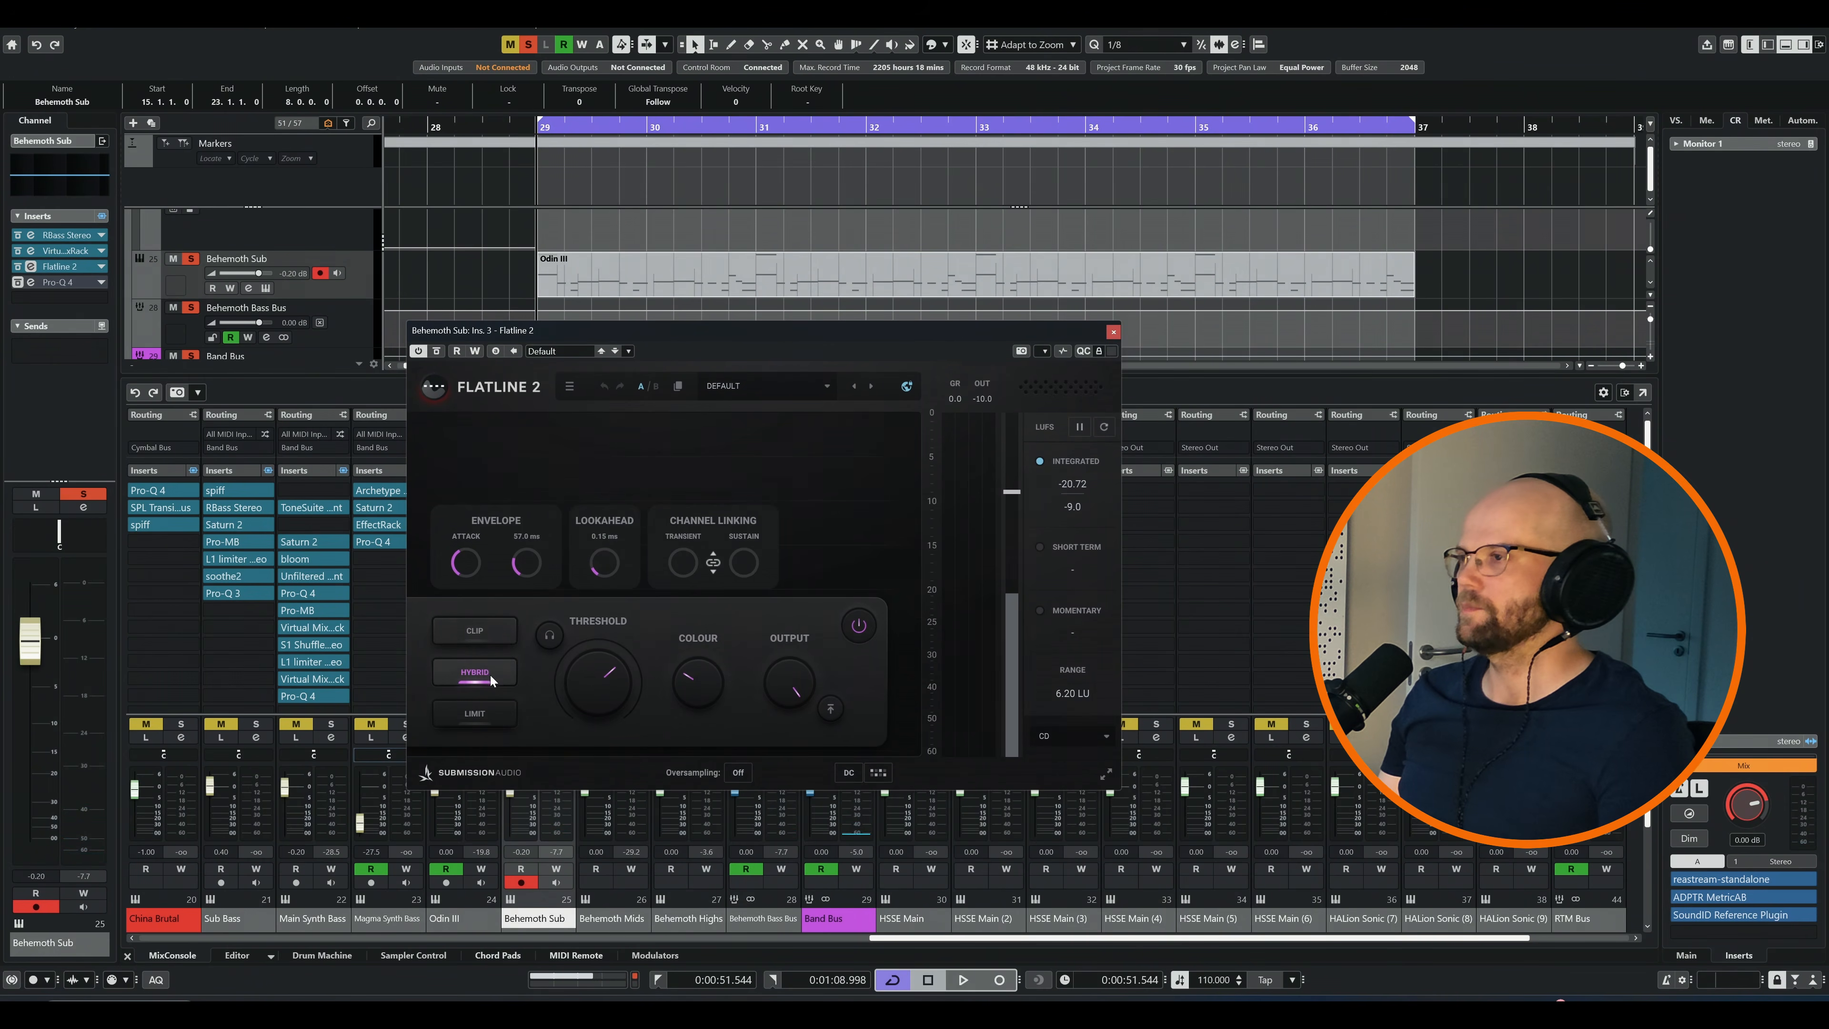
{"action": "key", "text": "space"}
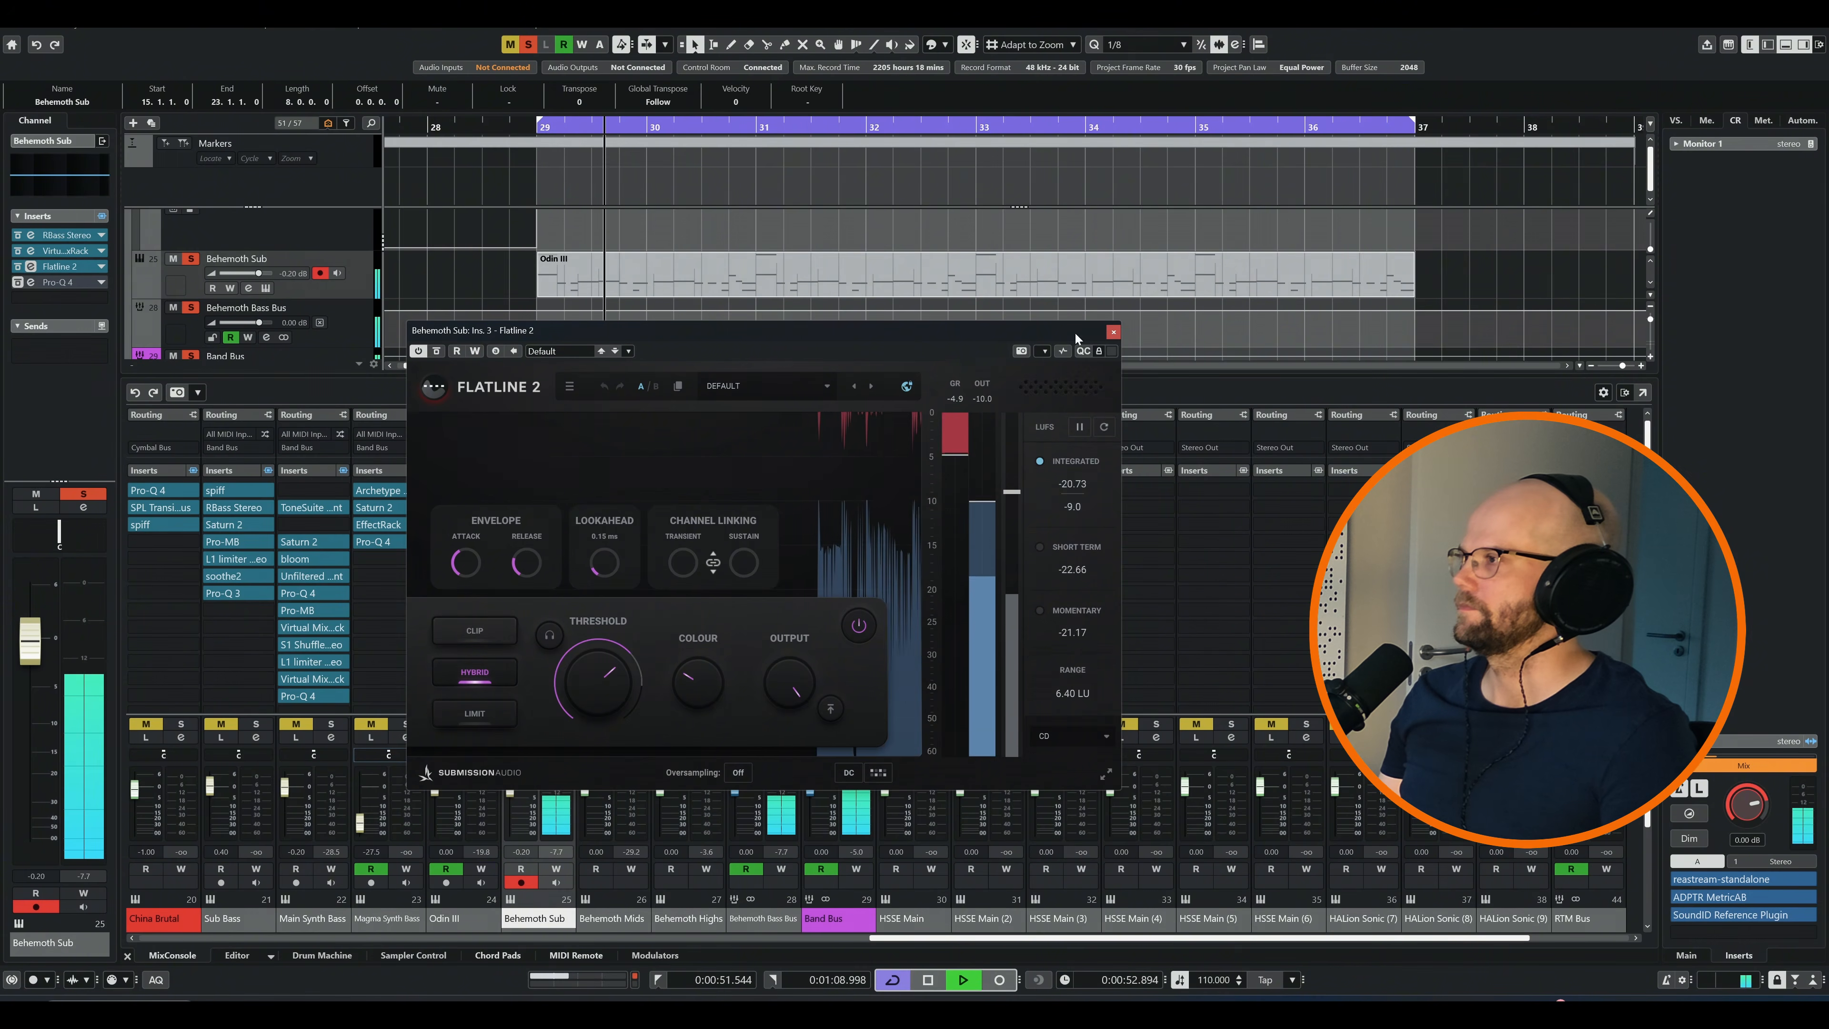
{"action": "left_click", "coordinate": [1113, 332]}
{"action": "key", "text": "space"}
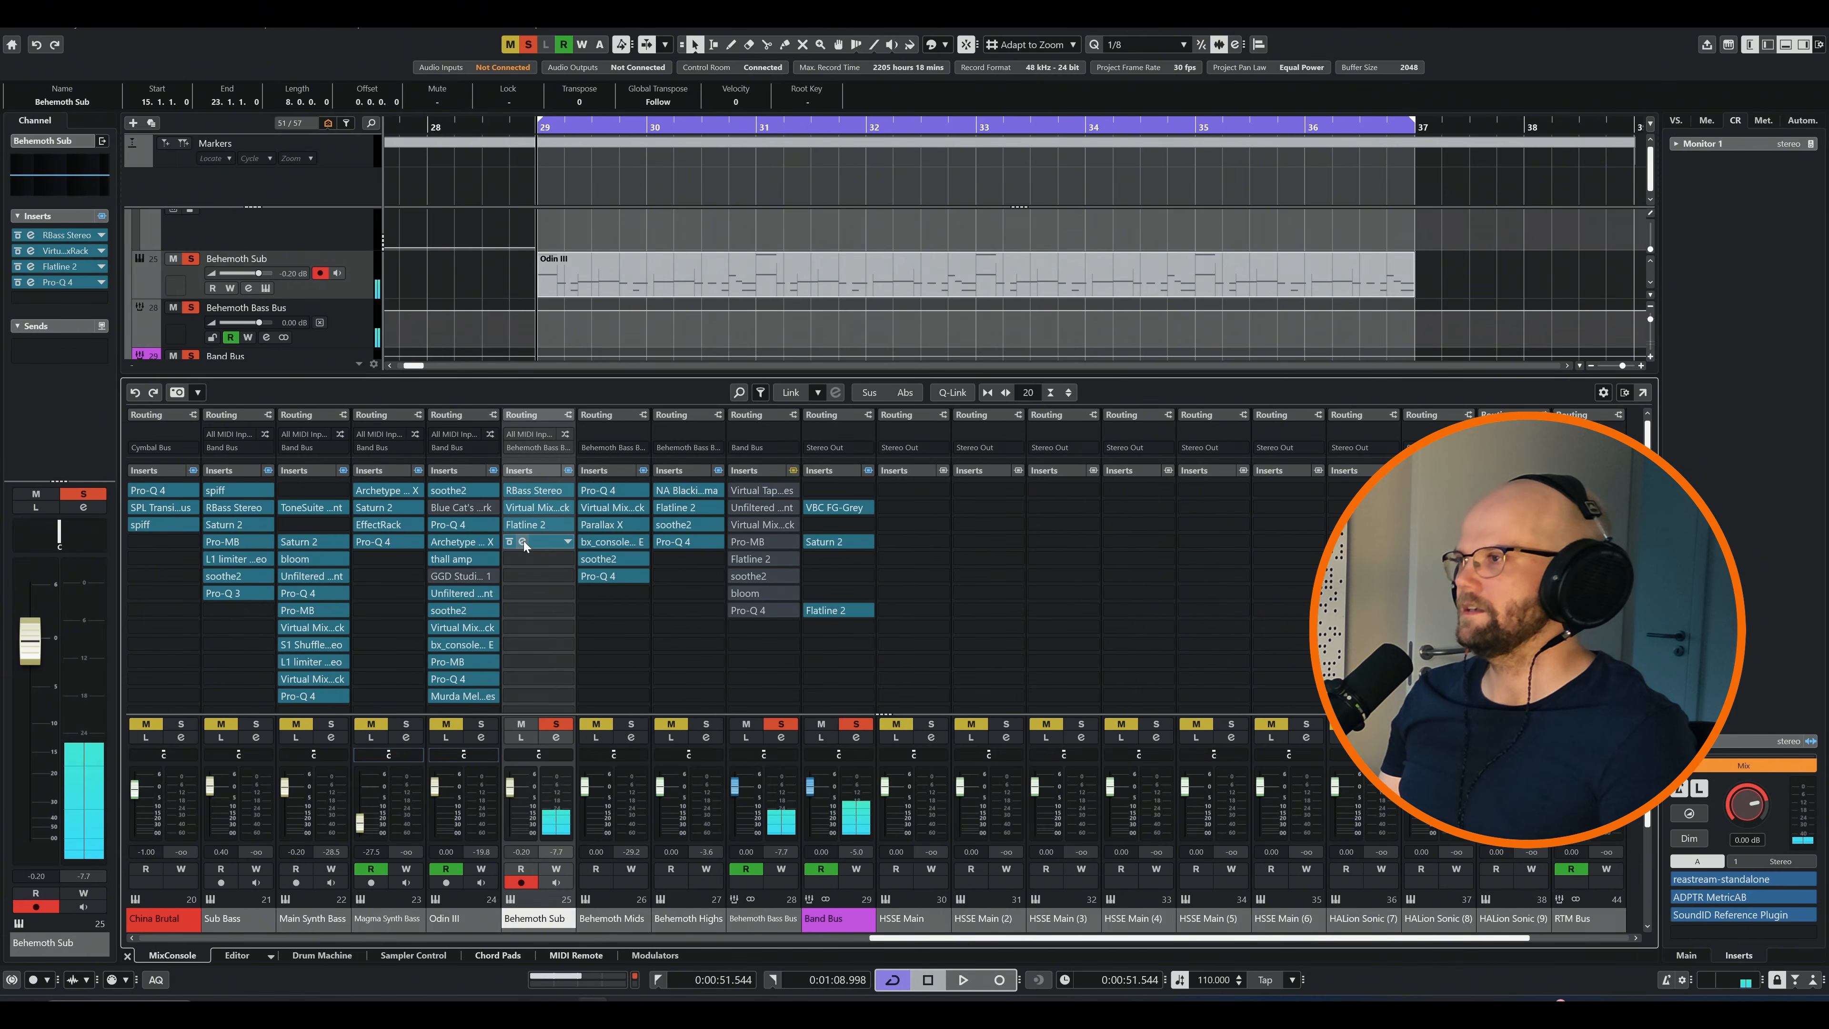
Inspect the high-cut band in Pro-Q 4 on the Behemoth Sub channel
{"action": "left_click", "coordinate": [770, 488]}
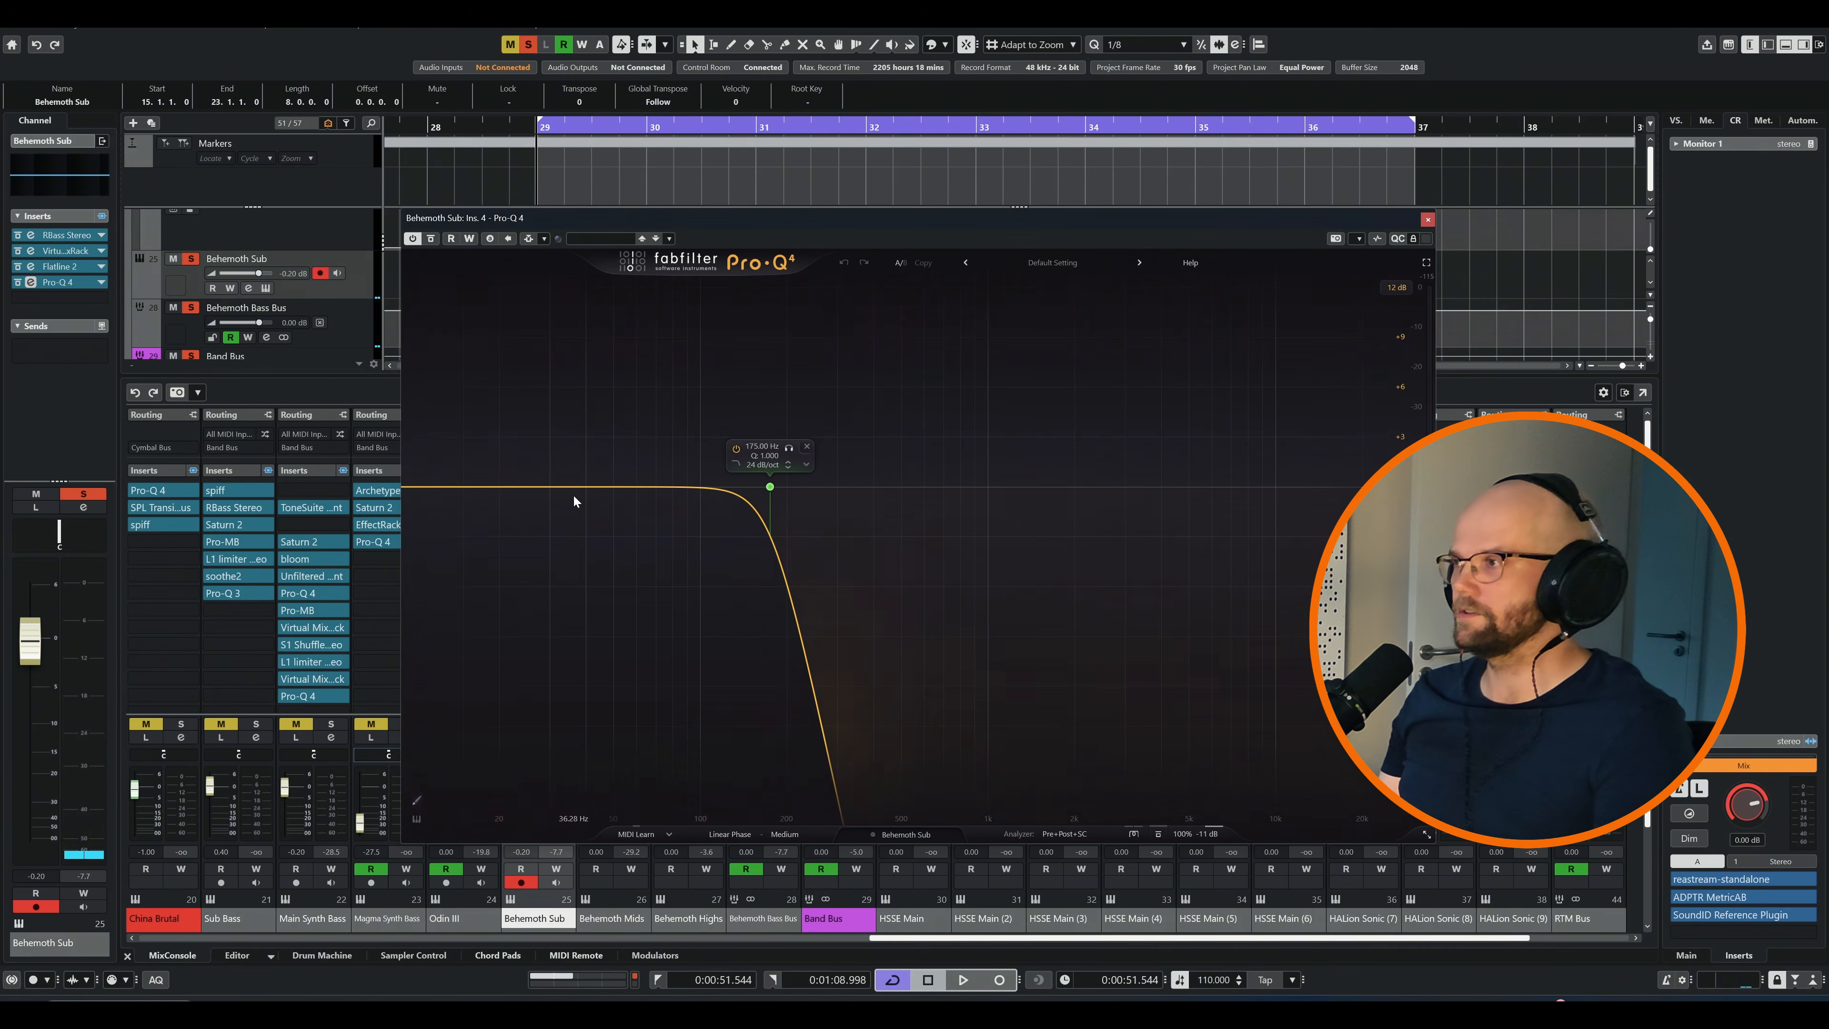
{"action": "mouse_move", "coordinate": [728, 466]}
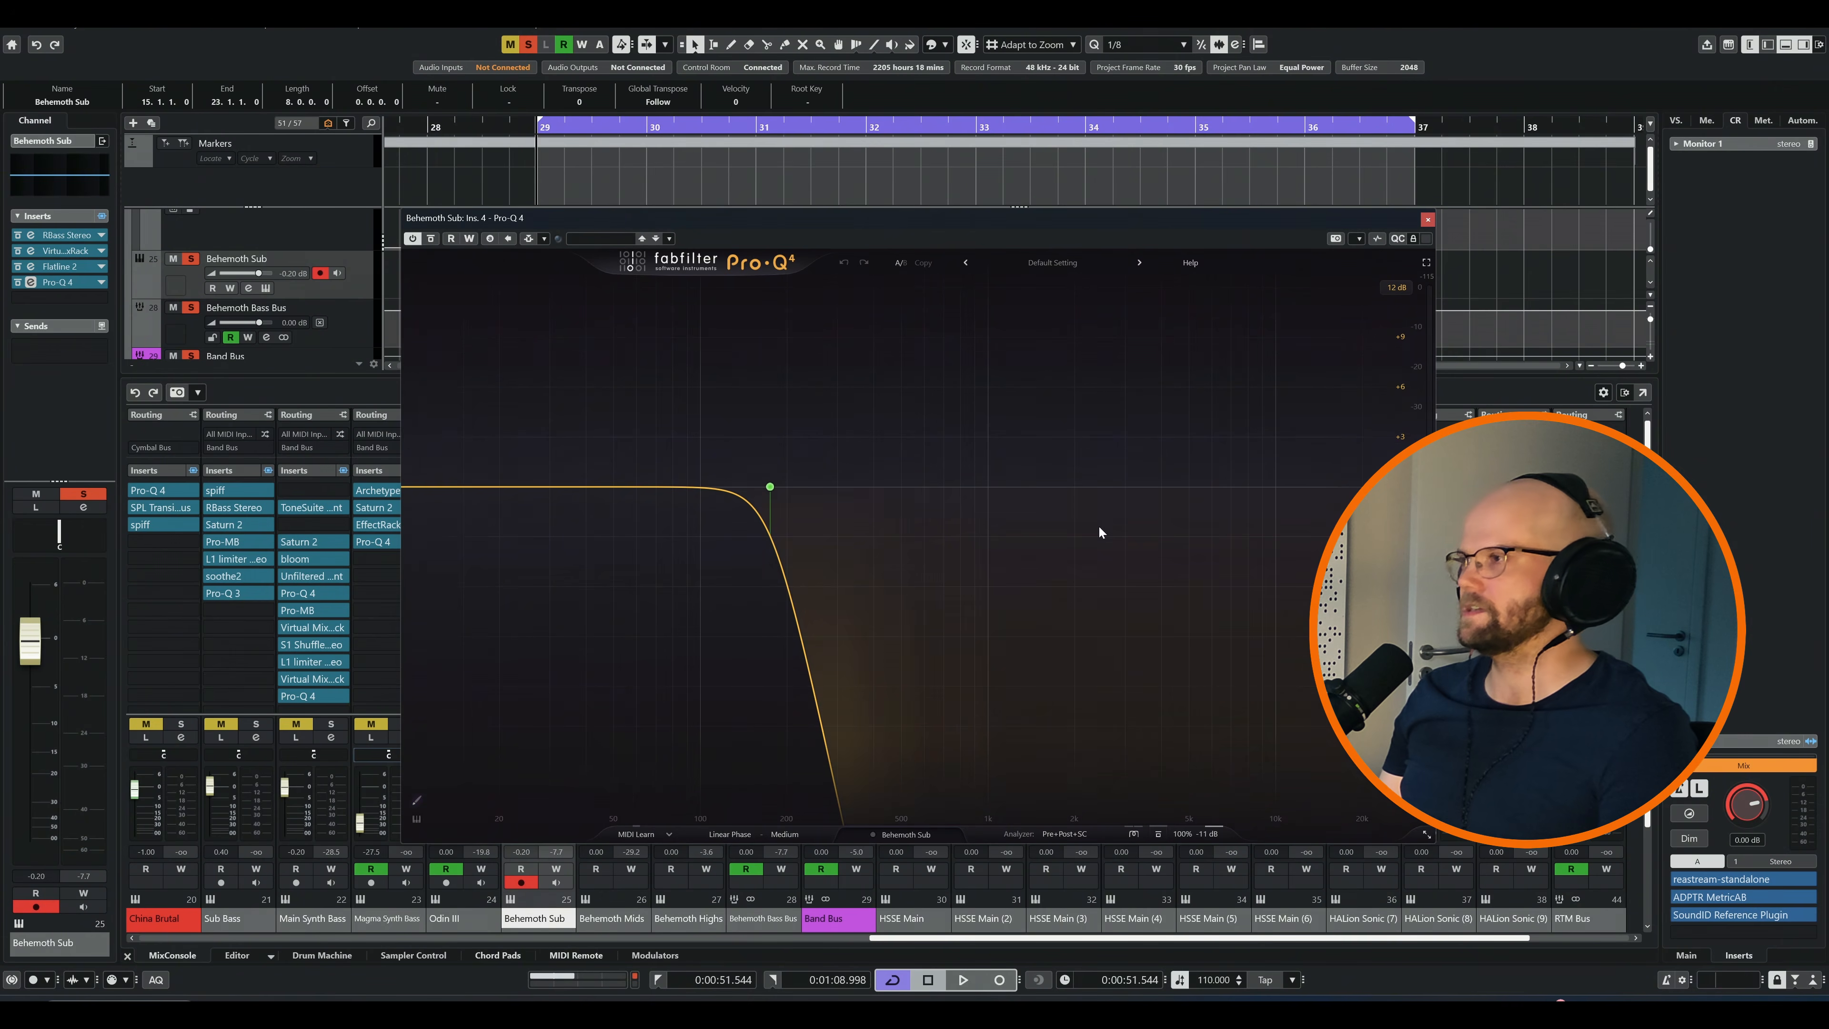
Compare the Pro-Q 4 high-cut band on Behemoth Sub bypassed and active while the loop plays, and close its editor
{"action": "mouse_move", "coordinate": [797, 500]}
{"action": "key", "text": "space"}
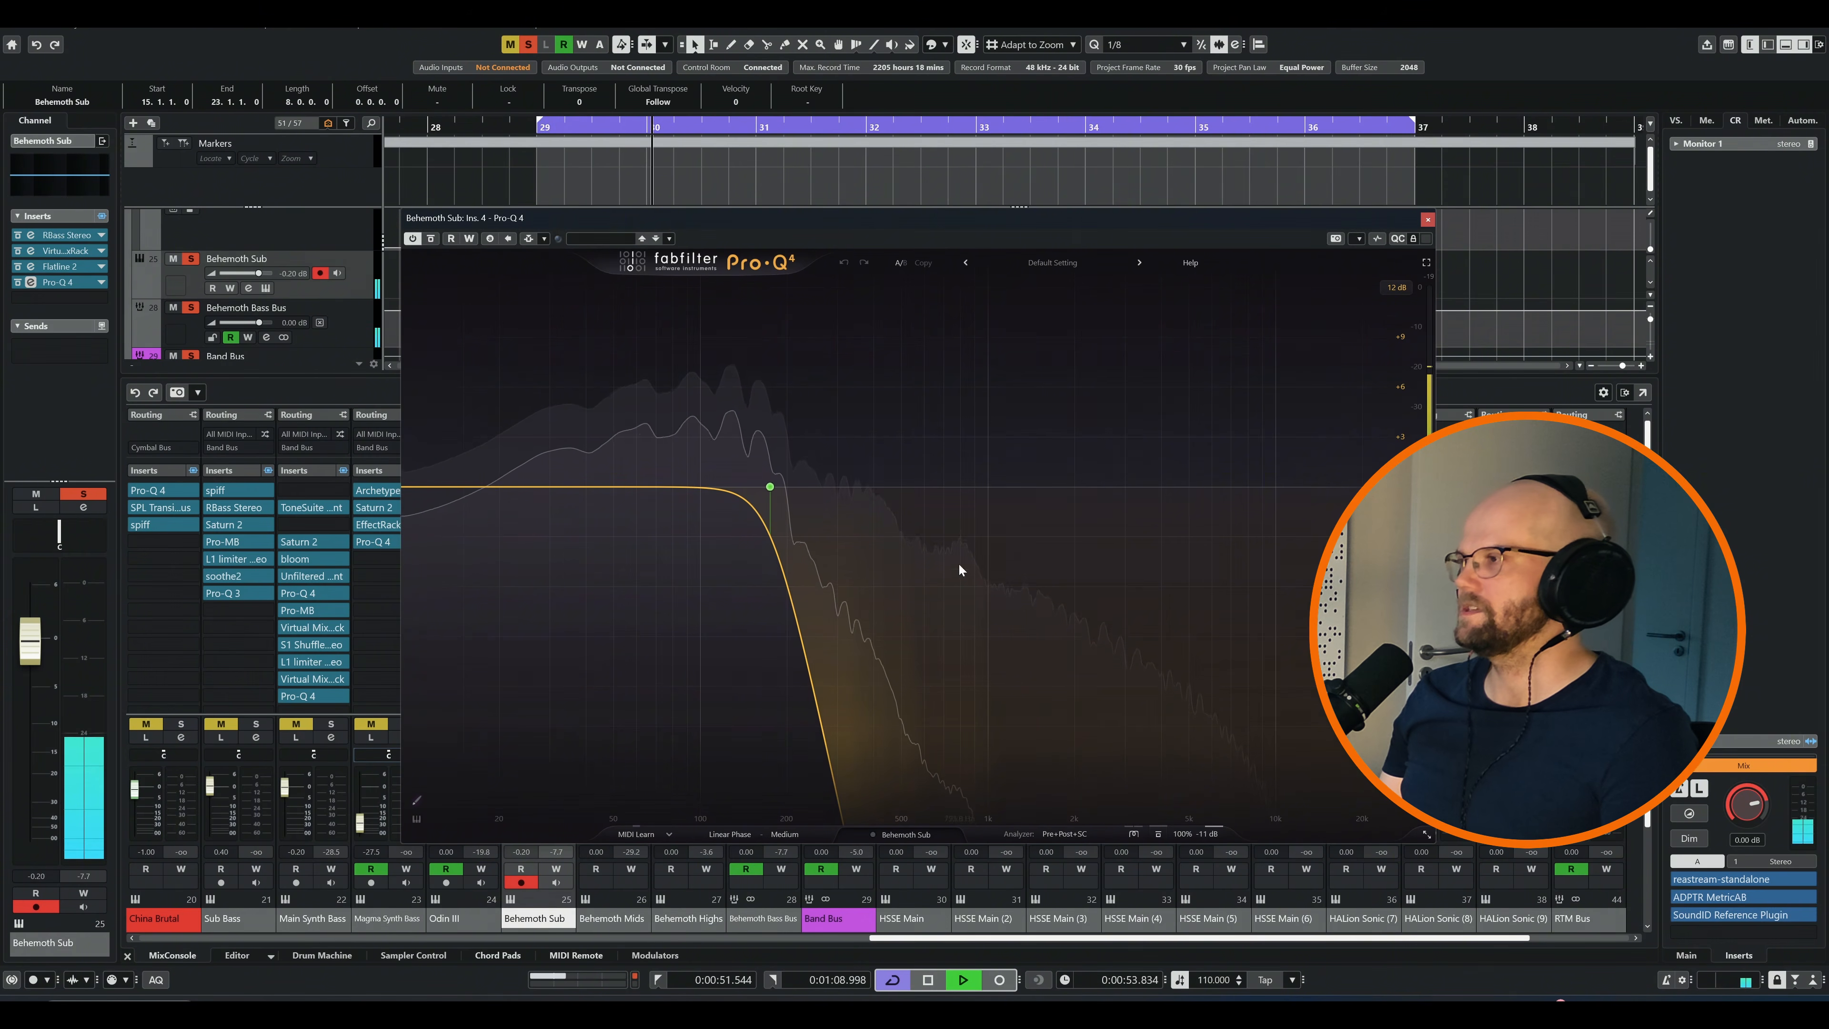
{"action": "left_click", "coordinate": [734, 447]}
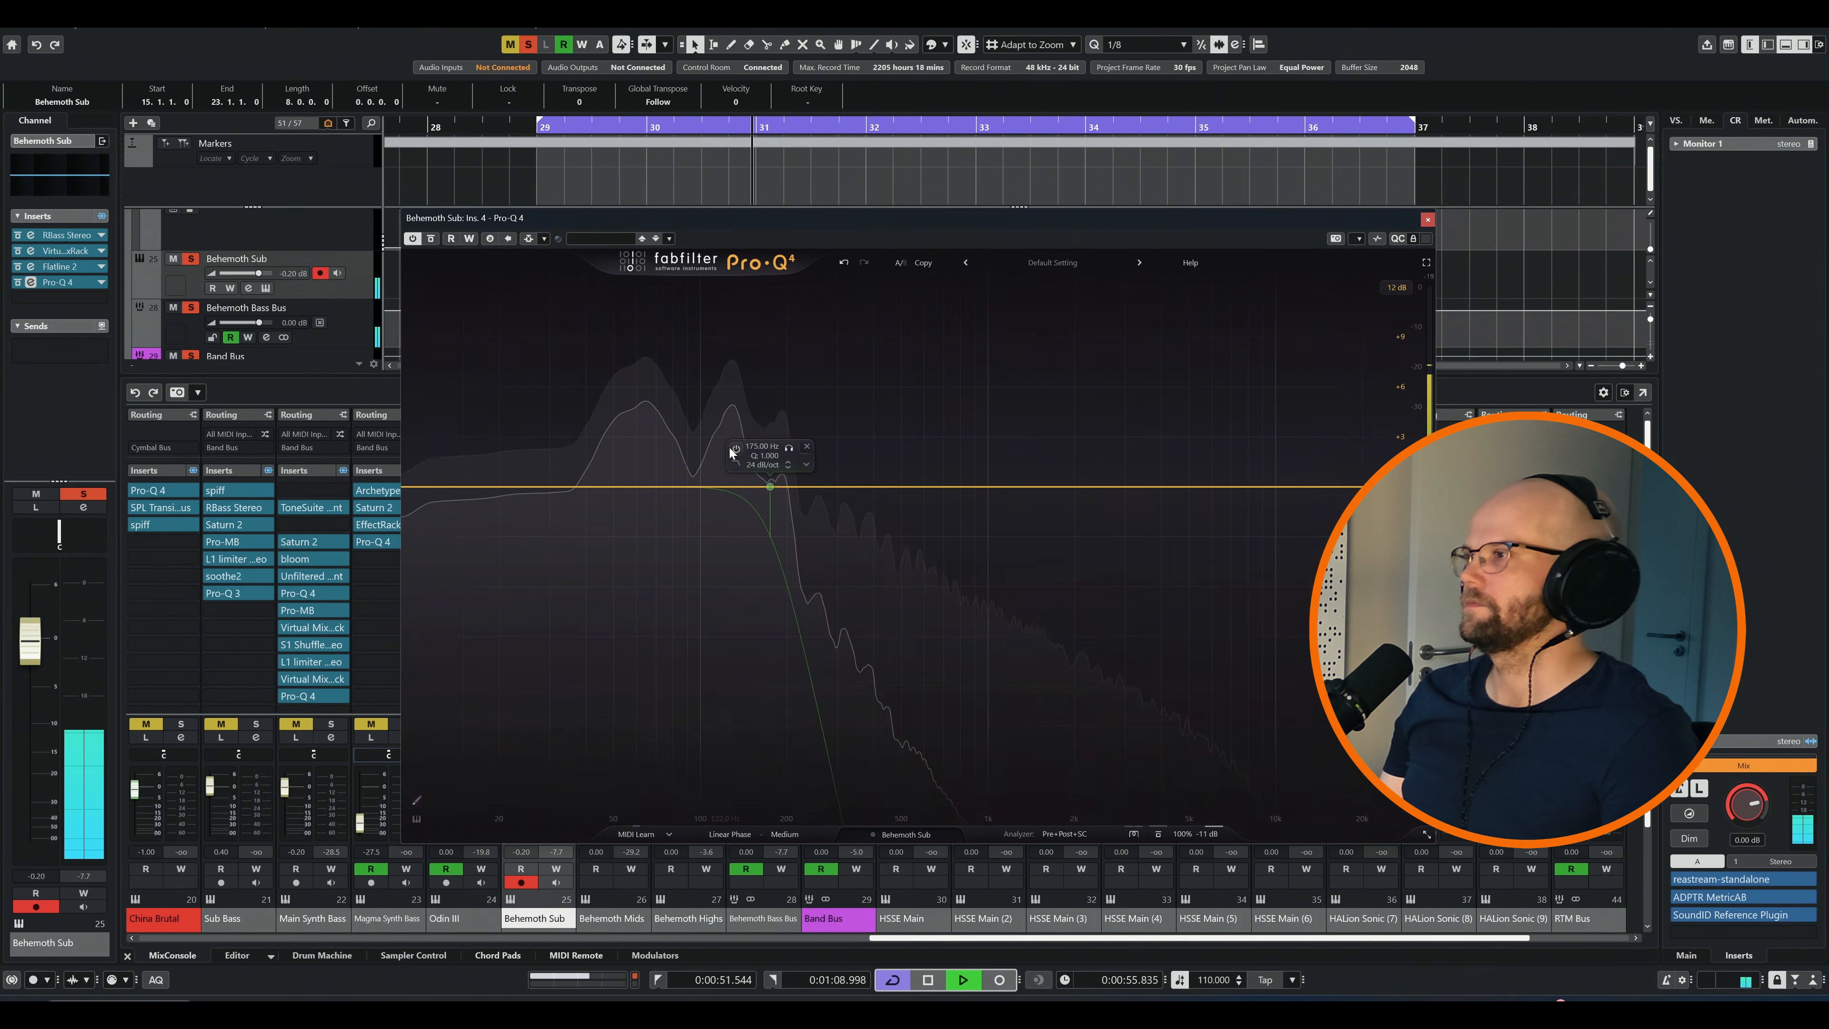
{"action": "left_click", "coordinate": [735, 449]}
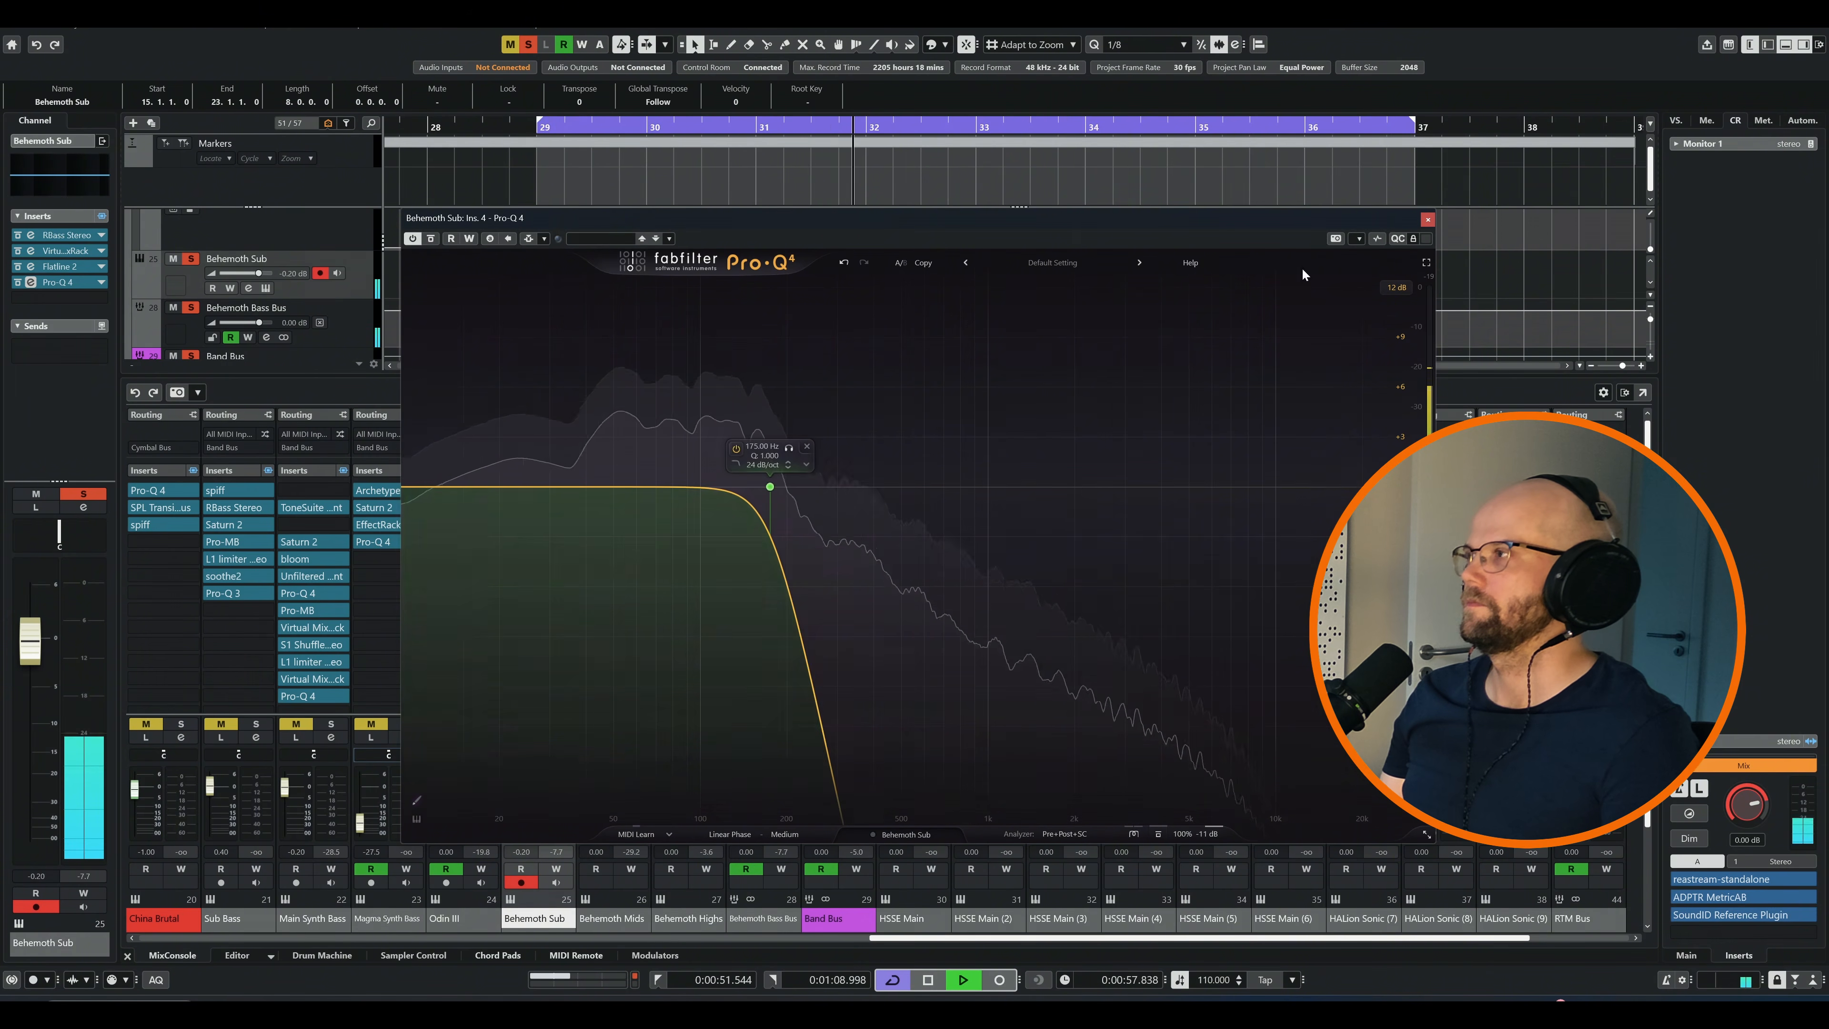
{"action": "left_click", "coordinate": [1427, 219]}
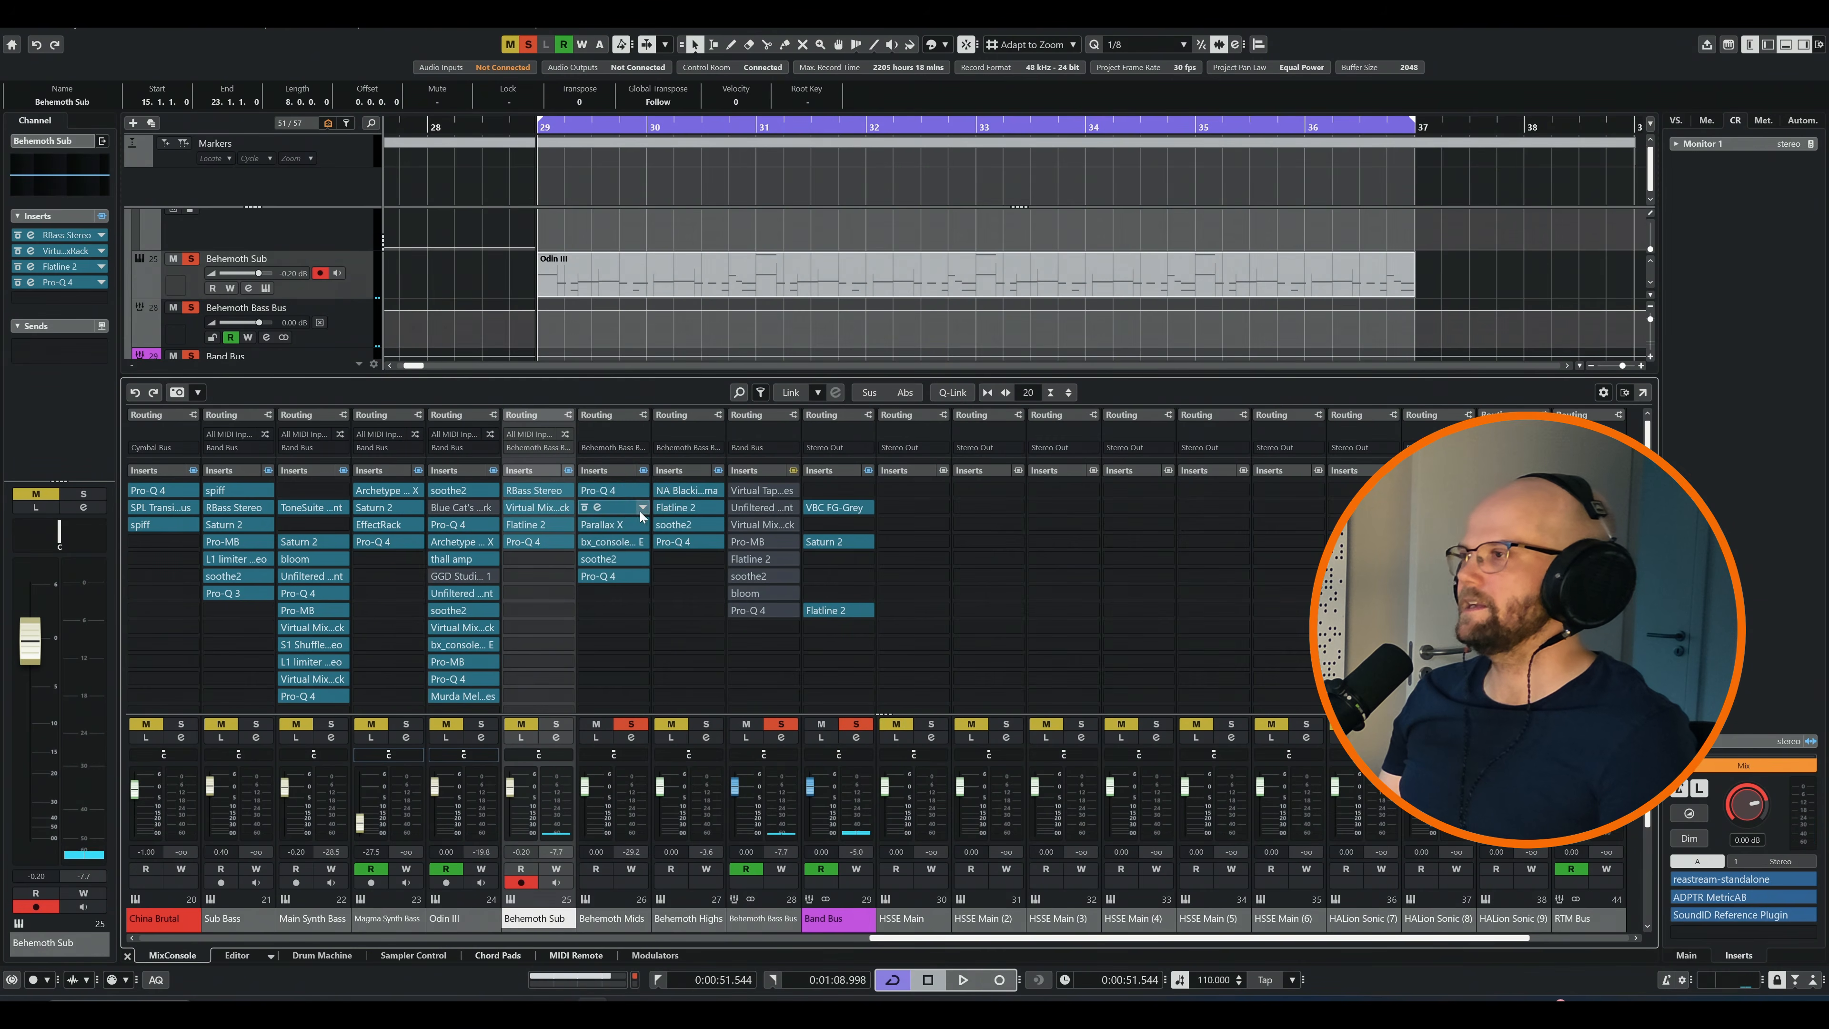
Bypass all Behemoth Mids inserts, and re-enable Parallax X and Virtual Mix Rack with the Parallax X editor open
{"action": "left_click", "coordinate": [645, 472]}
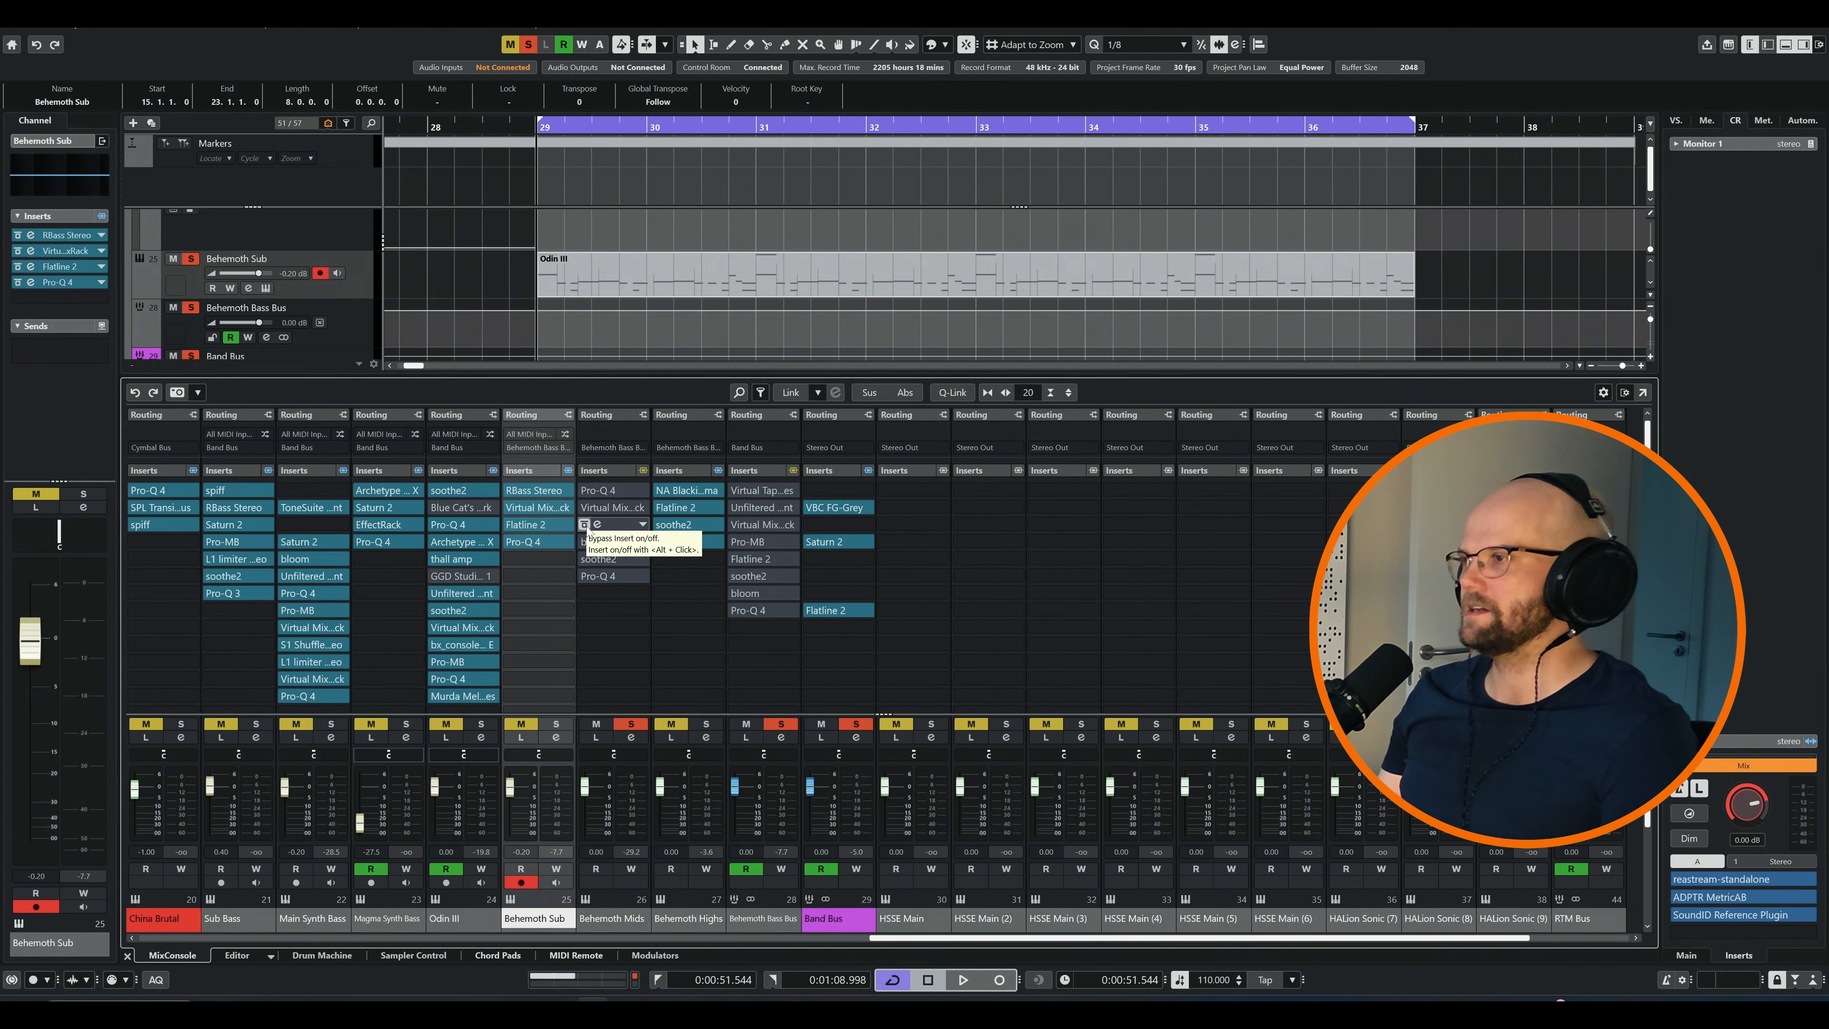
{"action": "left_click", "coordinate": [597, 524]}
{"action": "left_click_drag", "start_coordinate": [1065, 240], "coordinate": [1231, 250]}
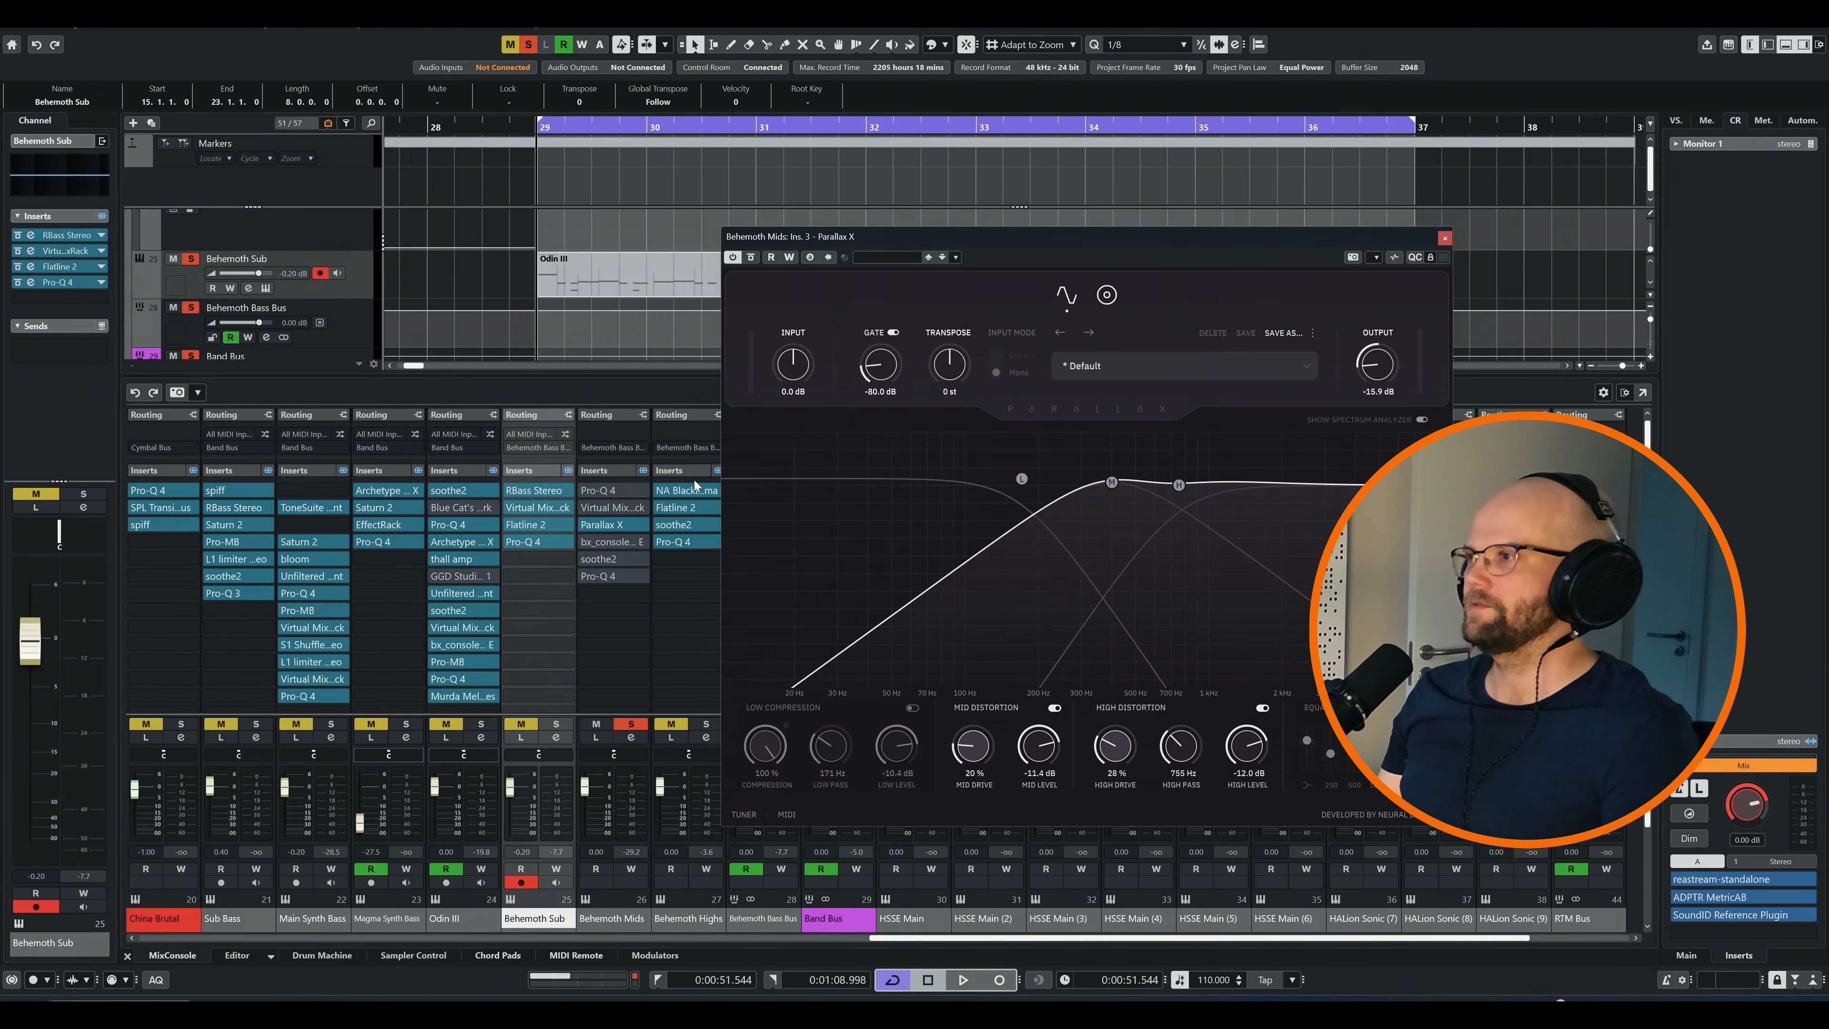
{"action": "left_click", "coordinate": [597, 507]}
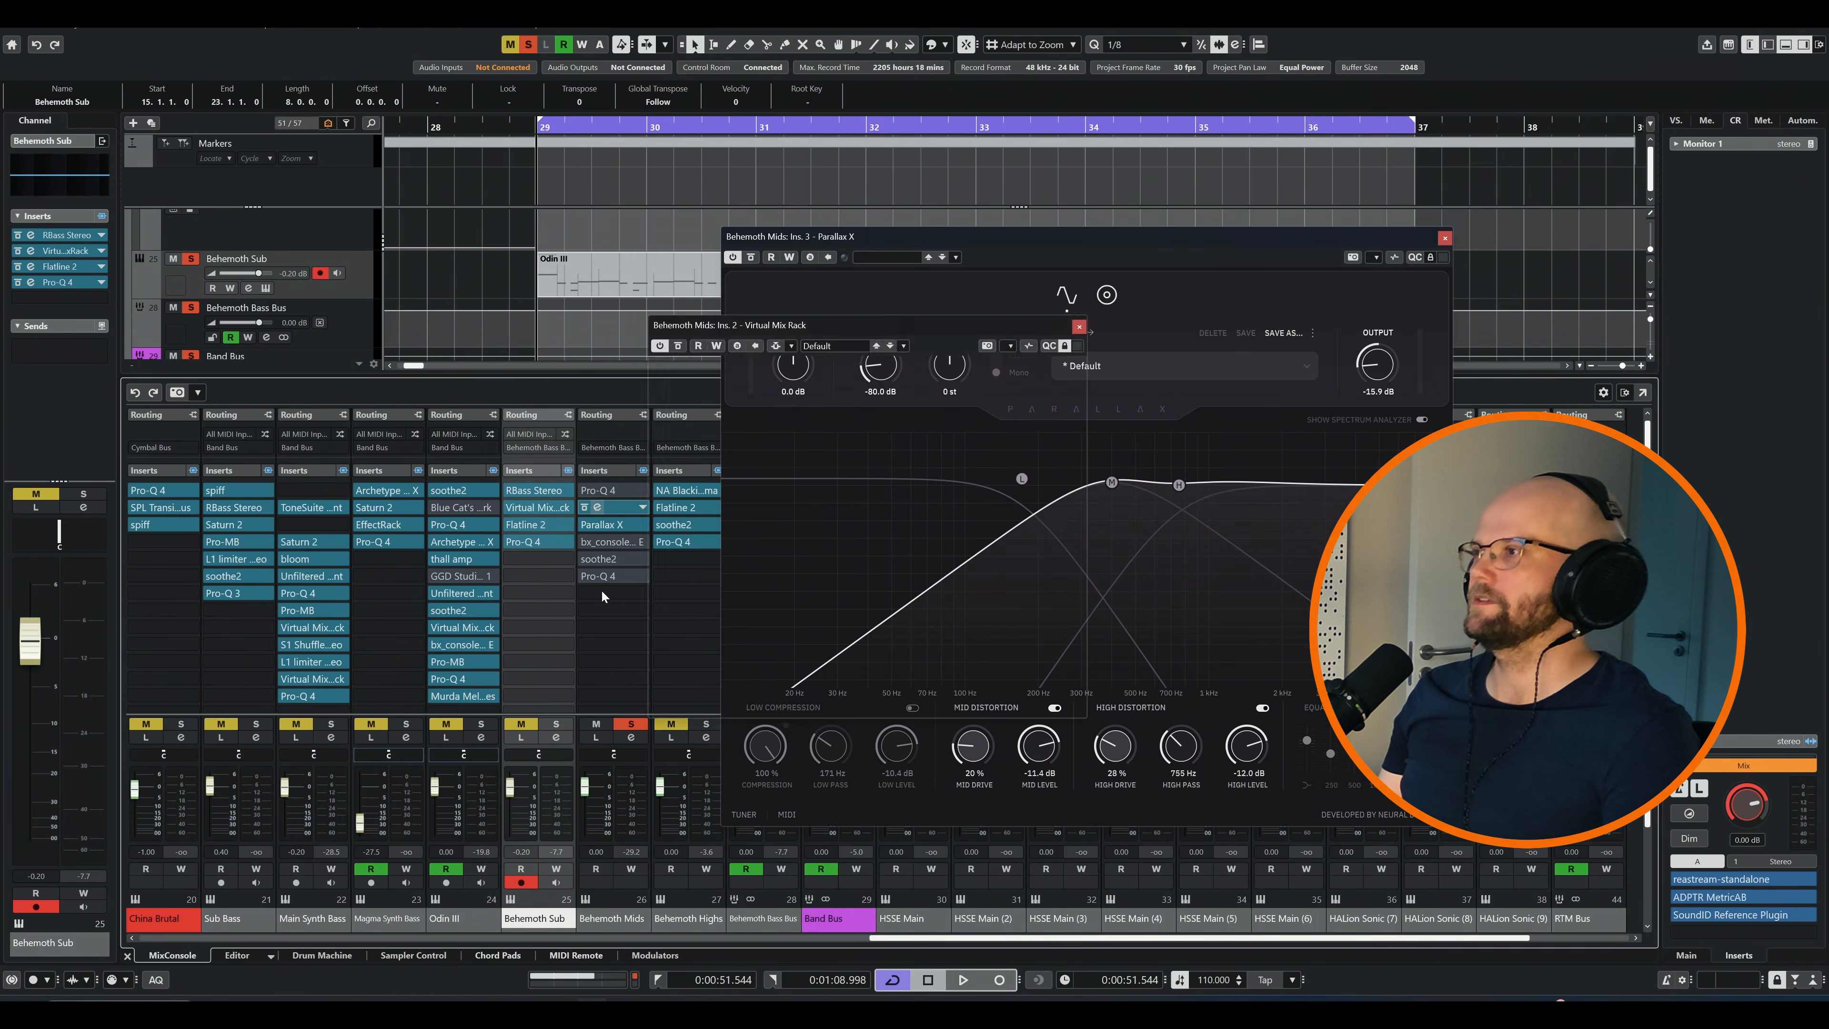
{"action": "left_click", "coordinate": [1298, 328]}
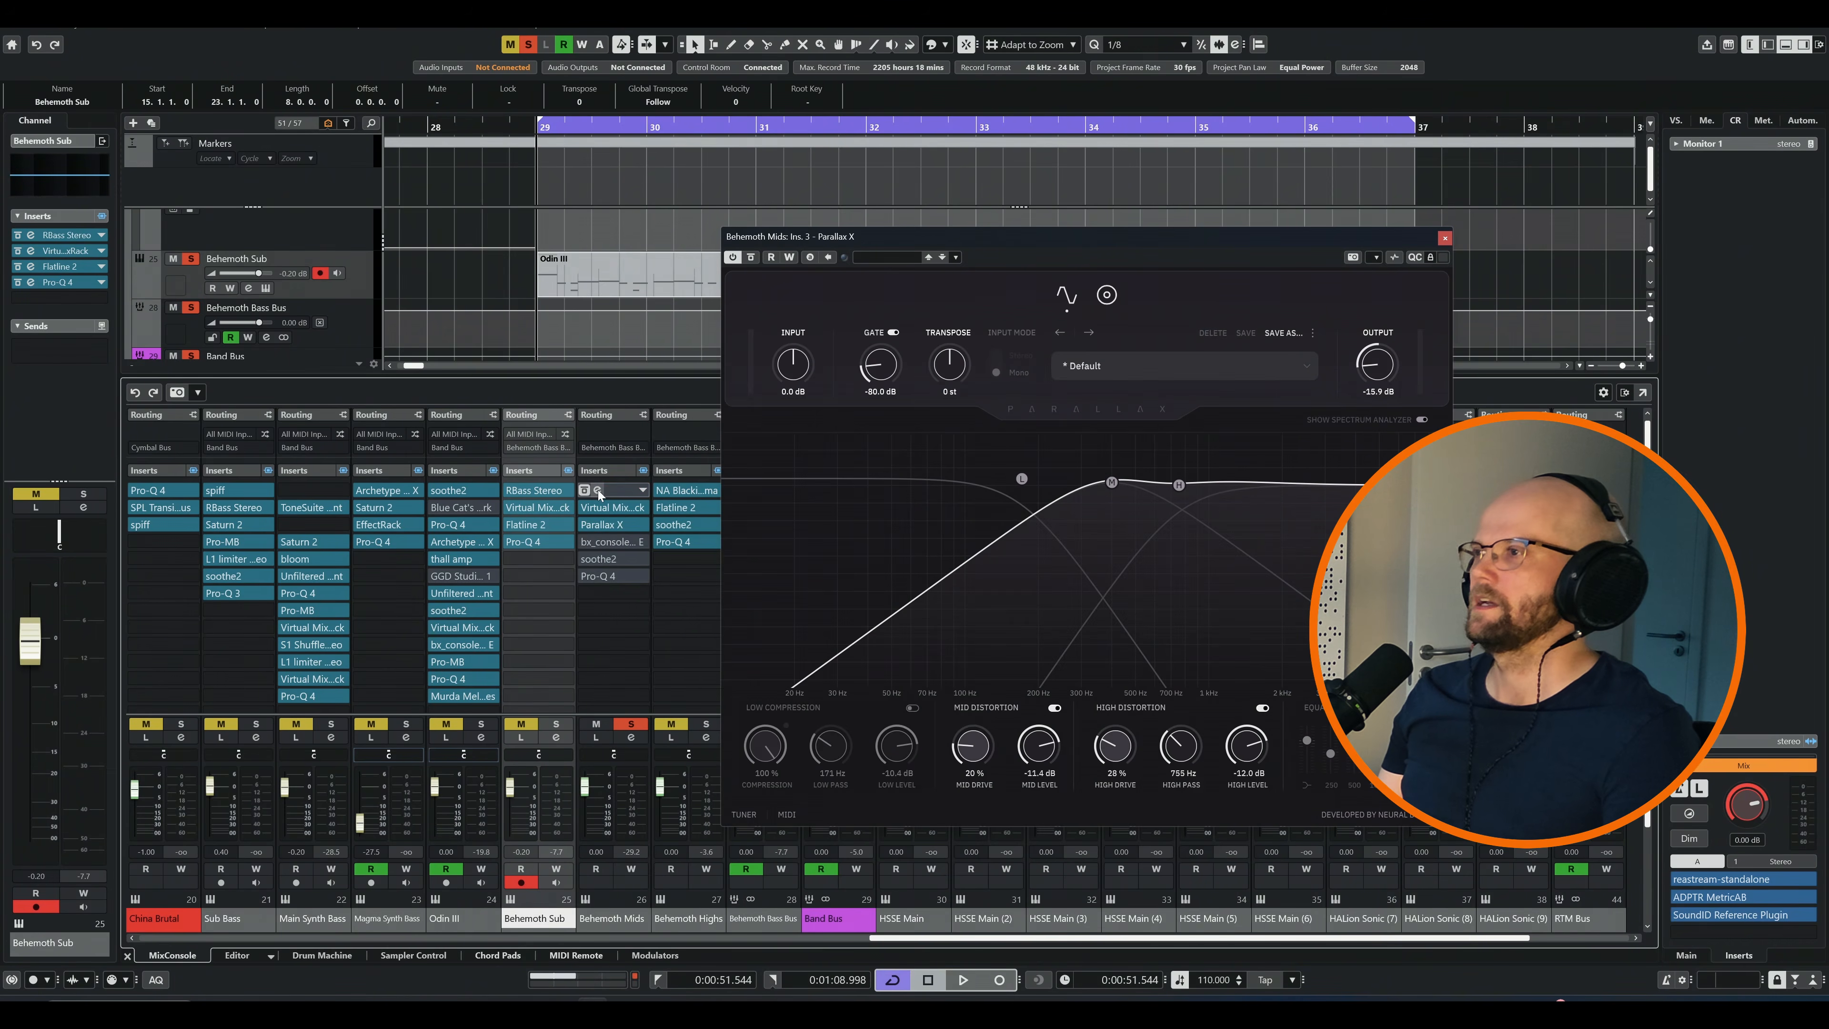
Examine the bands of the first Pro-Q 4 on Behemoth Mids, and audition Parallax X on the loop
{"action": "left_click", "coordinate": [597, 490]}
{"action": "left_click_drag", "start_coordinate": [825, 397], "coordinate": [767, 353]}
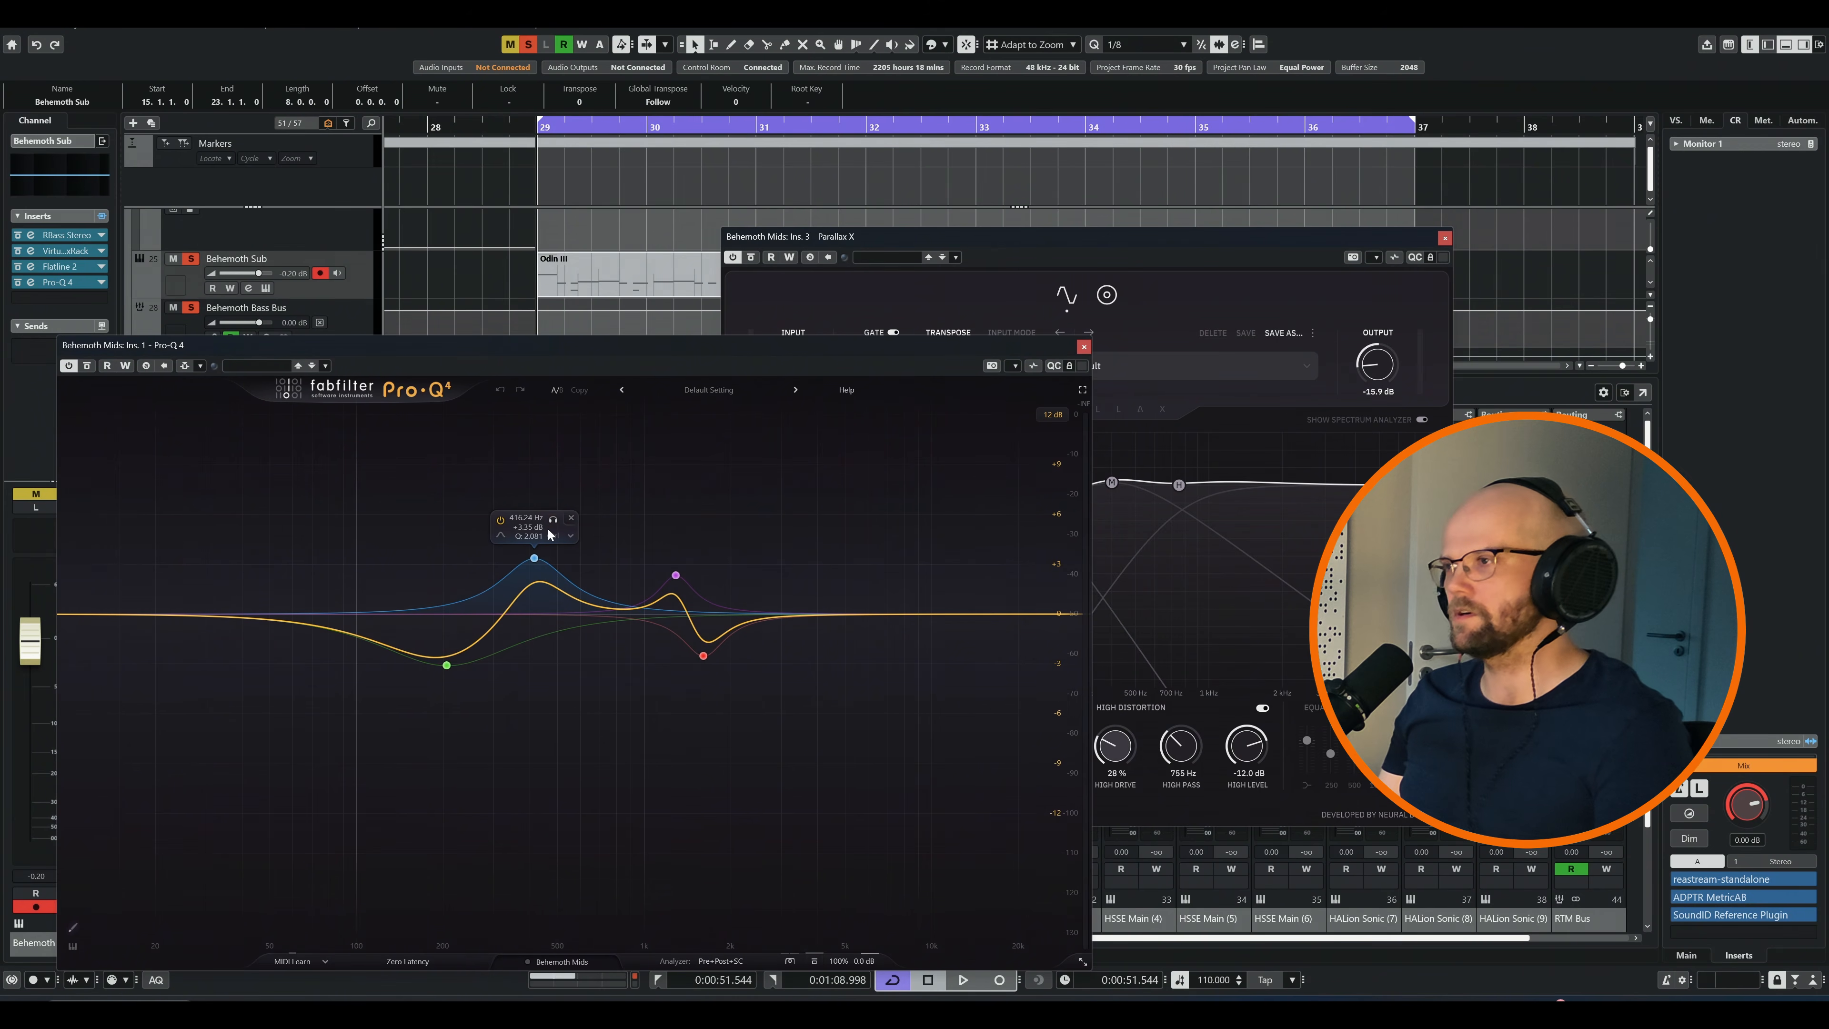
{"action": "left_click", "coordinate": [1085, 349]}
{"action": "key", "text": "space"}
{"action": "left_click_drag", "start_coordinate": [1158, 237], "coordinate": [943, 278]}
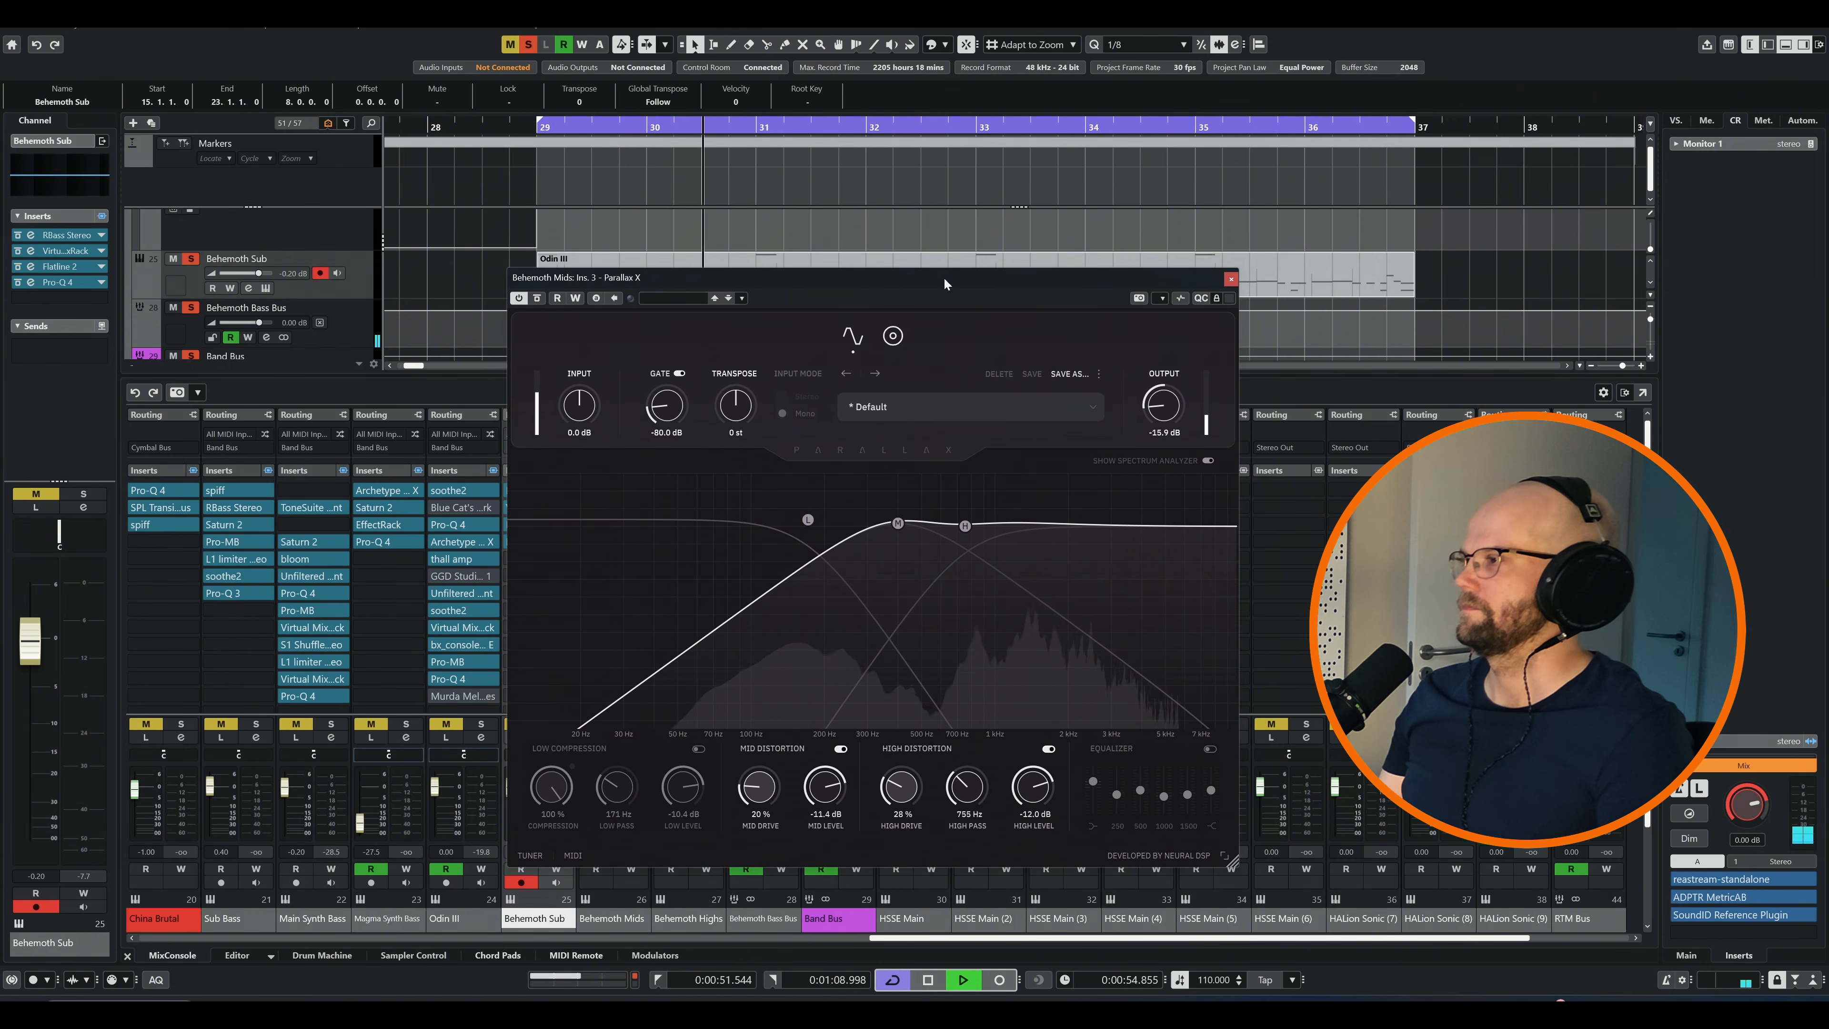
Compare all four bands of the first Pro-Q 4 on Behemoth Mids bypassed and active while the loop plays
{"action": "left_click_drag", "start_coordinate": [648, 346], "coordinate": [662, 340]}
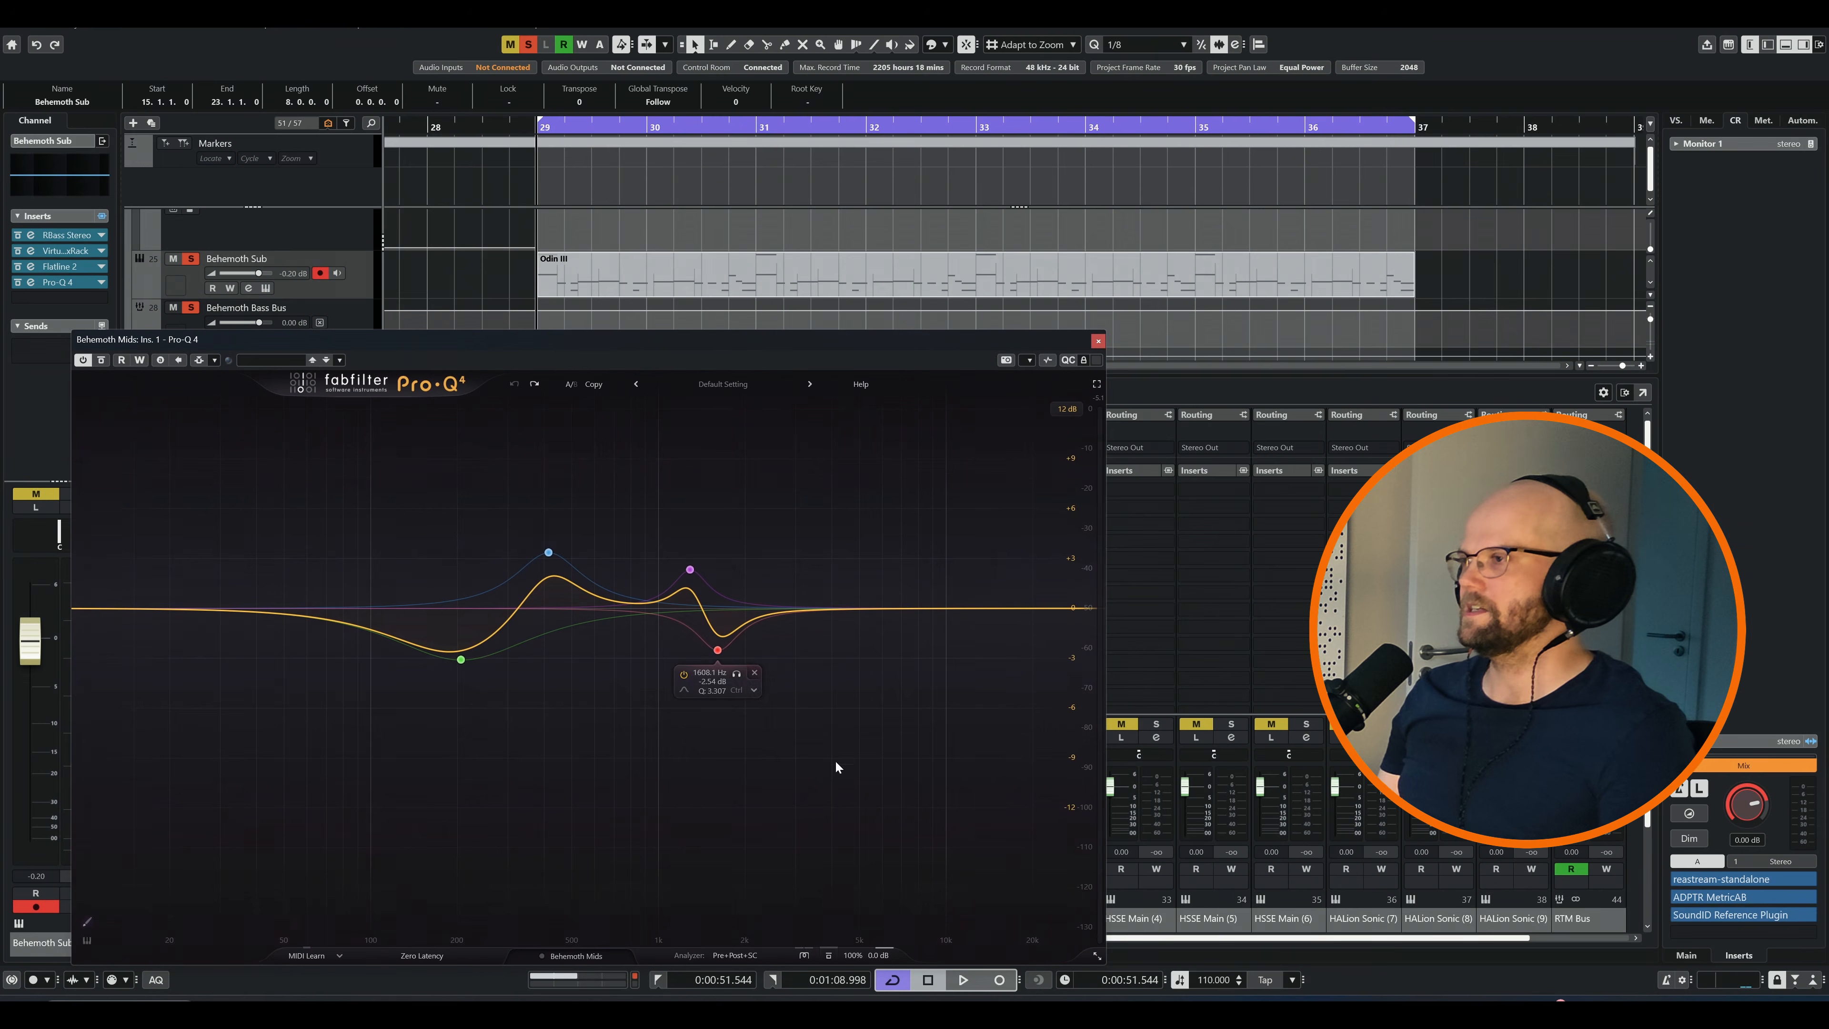
{"action": "left_click_drag", "start_coordinate": [863, 767], "coordinate": [331, 472]}
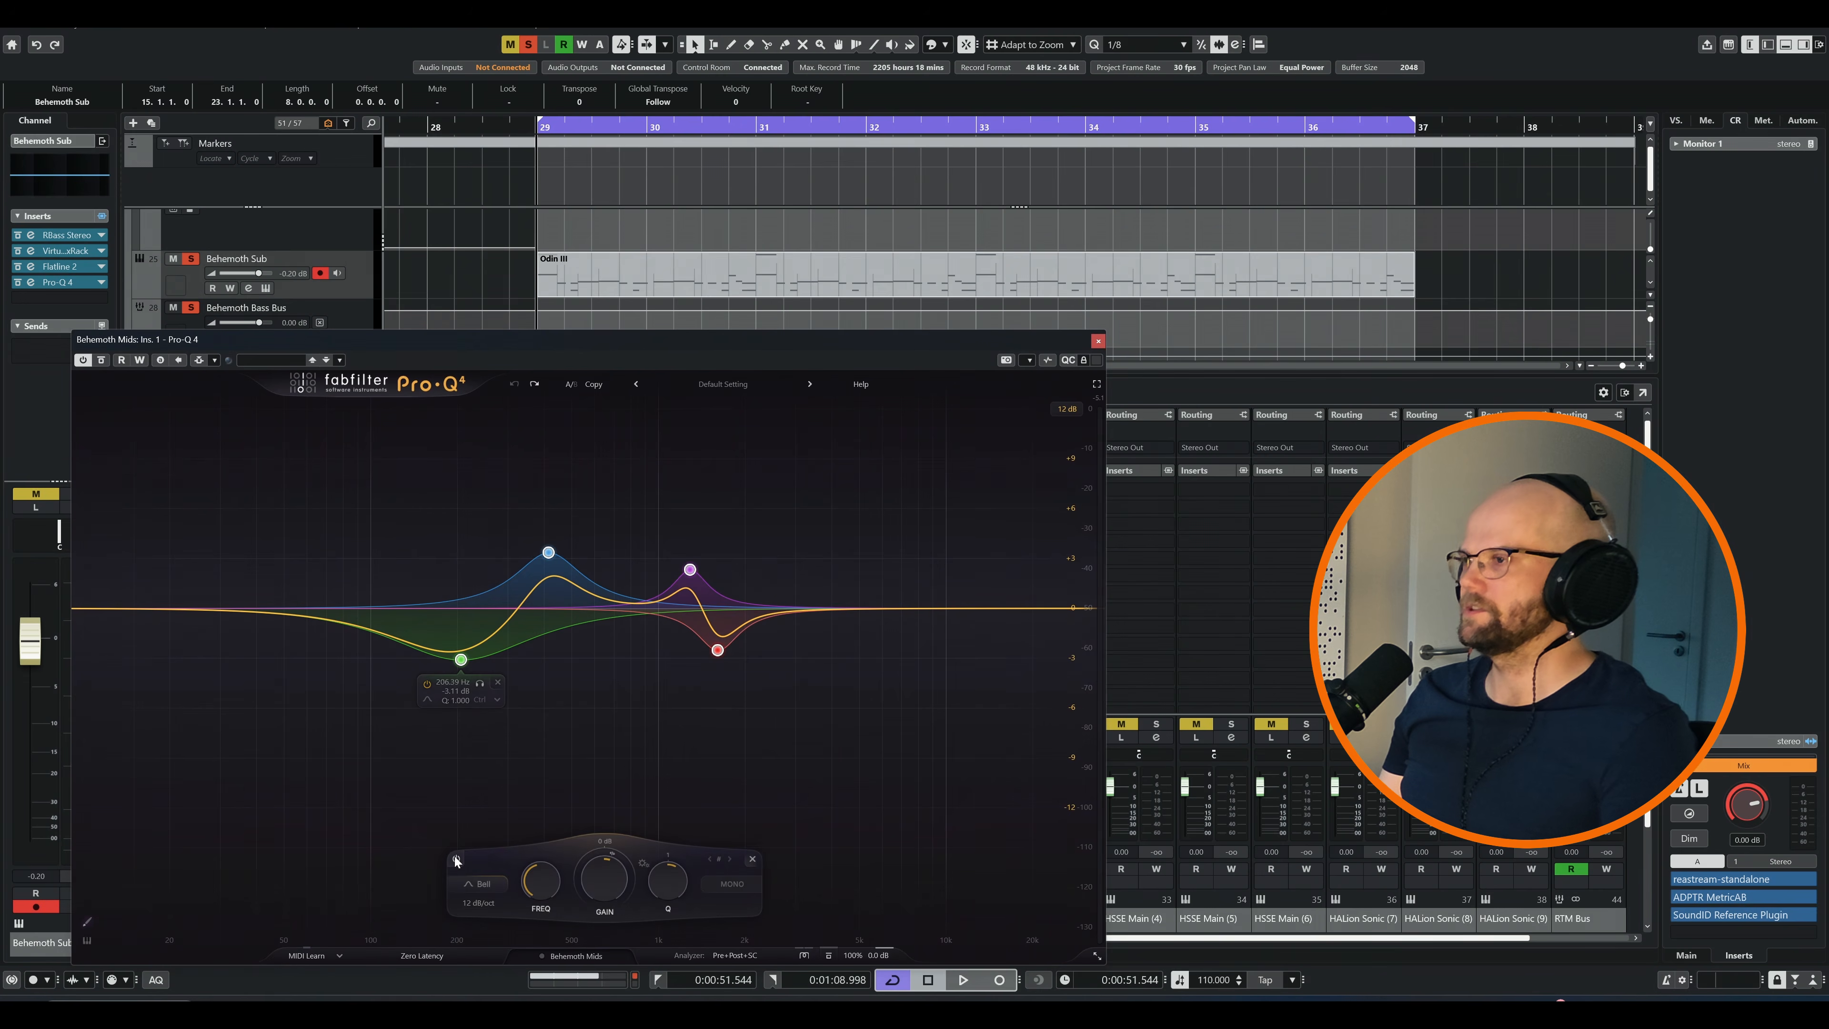
{"action": "key", "text": "space"}
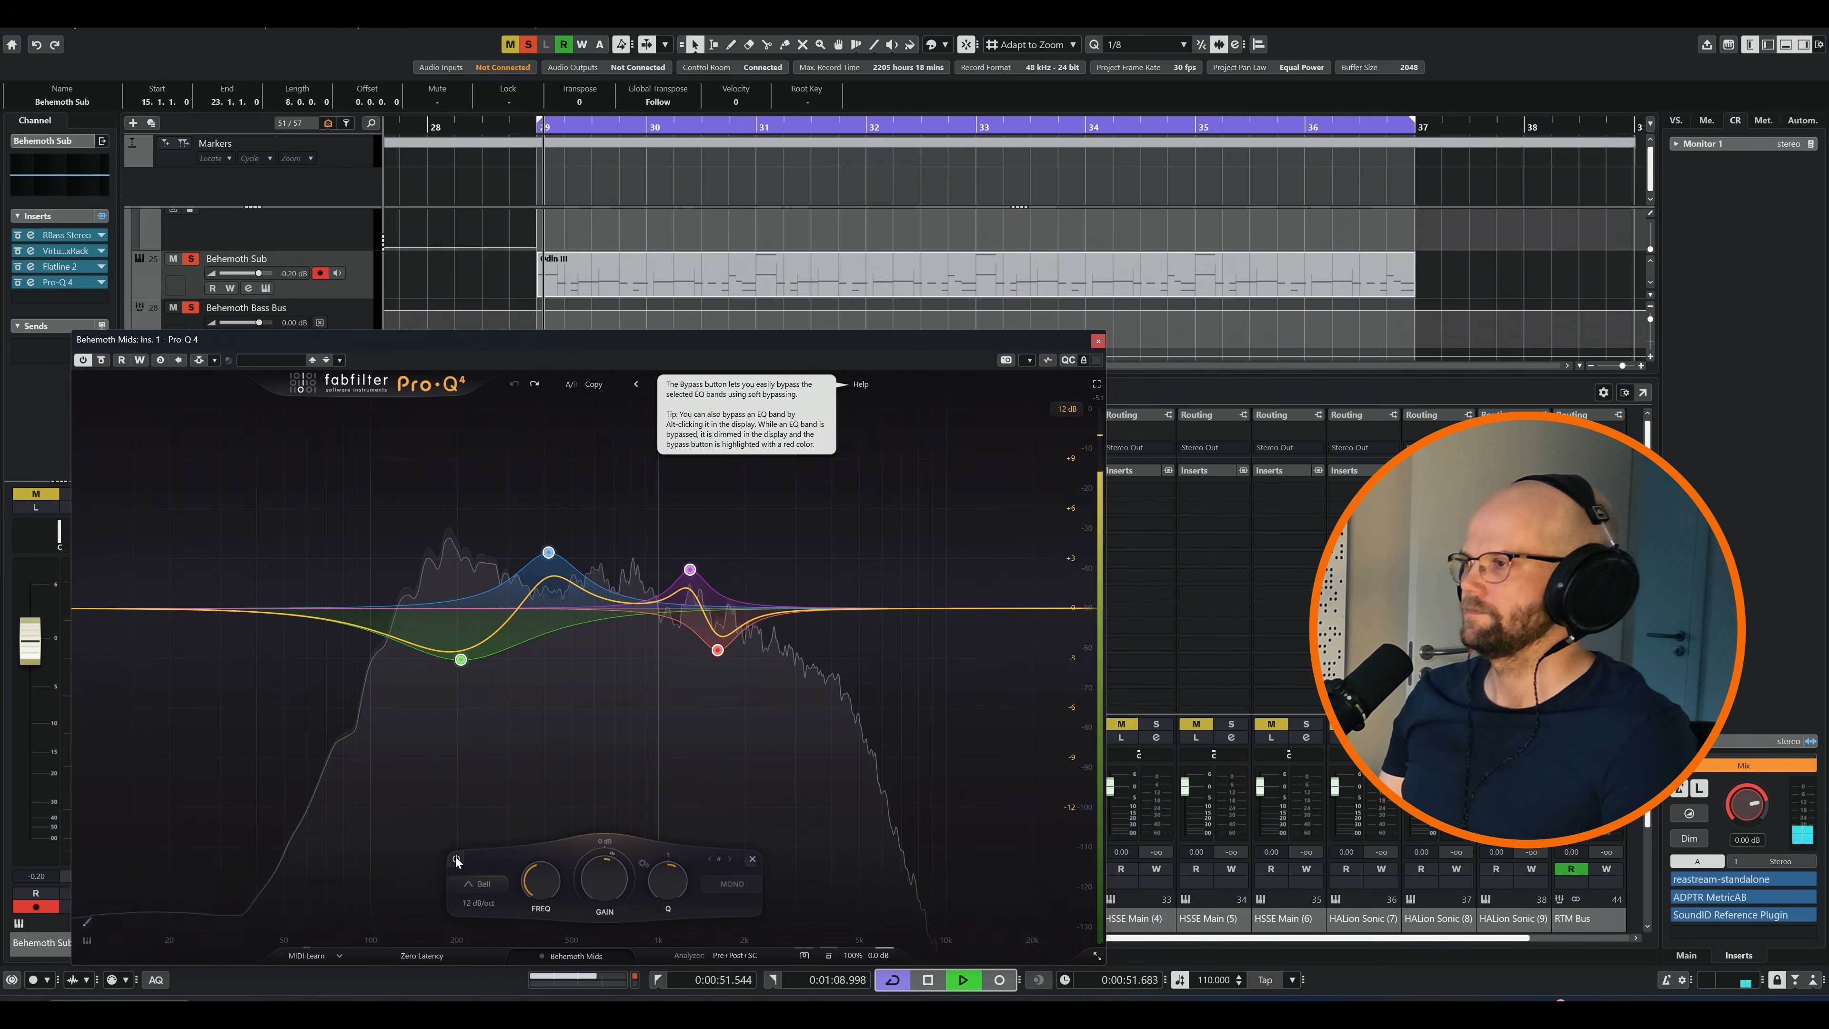
{"action": "left_click", "coordinate": [456, 858]}
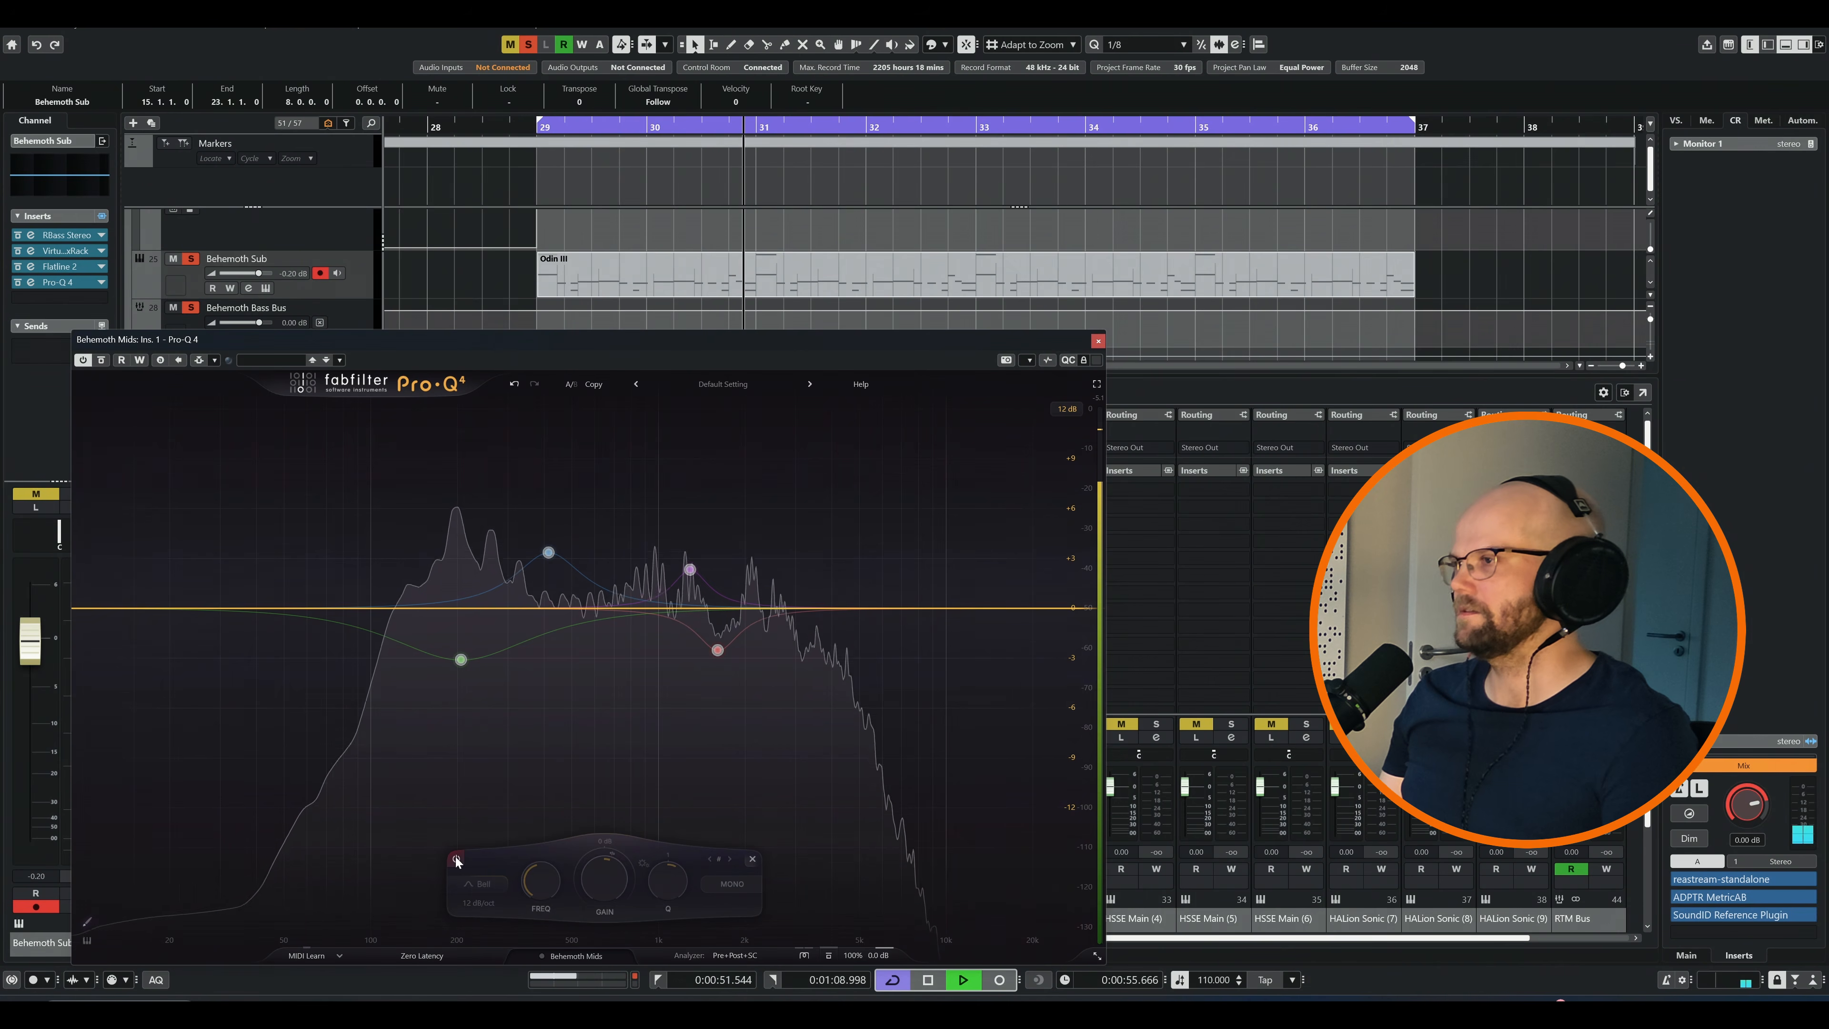
{"action": "left_click", "coordinate": [457, 859]}
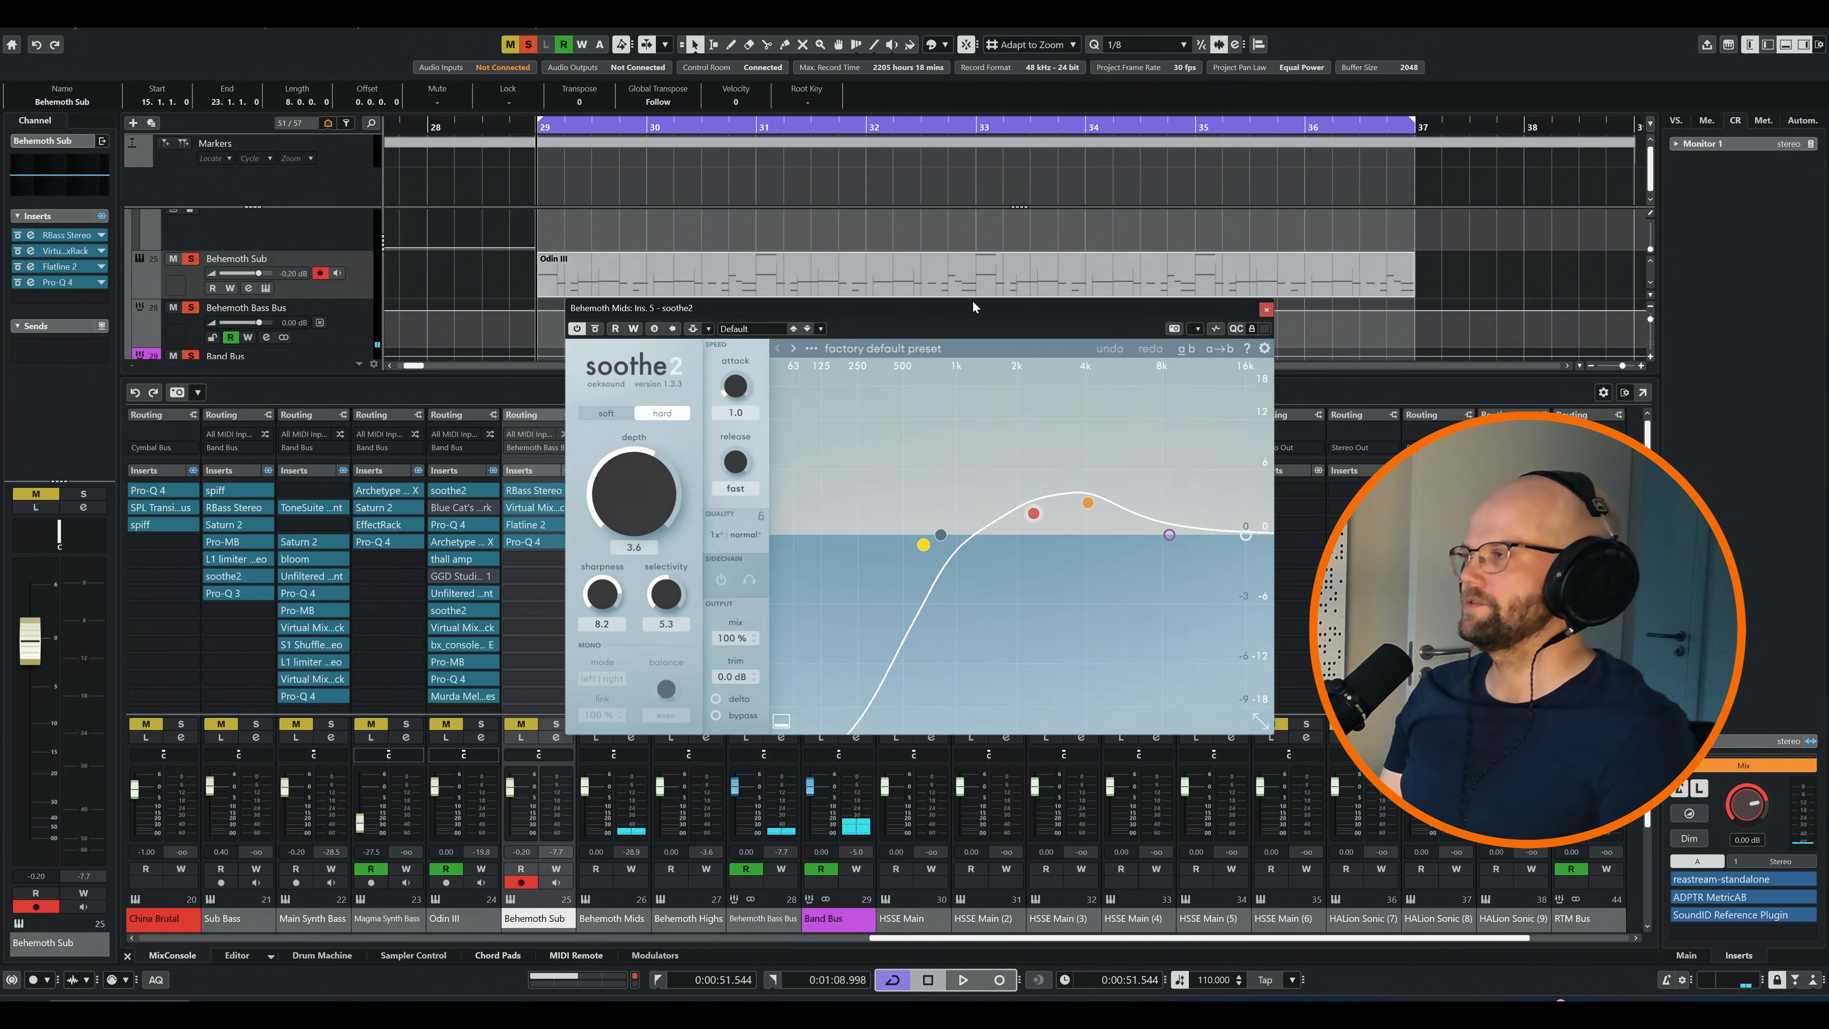
Audition soothe2 on Behemoth Mids, and examine the final Pro-Q 4 on that channel with its bypass toggled during playback
{"action": "left_click_drag", "start_coordinate": [971, 301], "coordinate": [786, 311]}
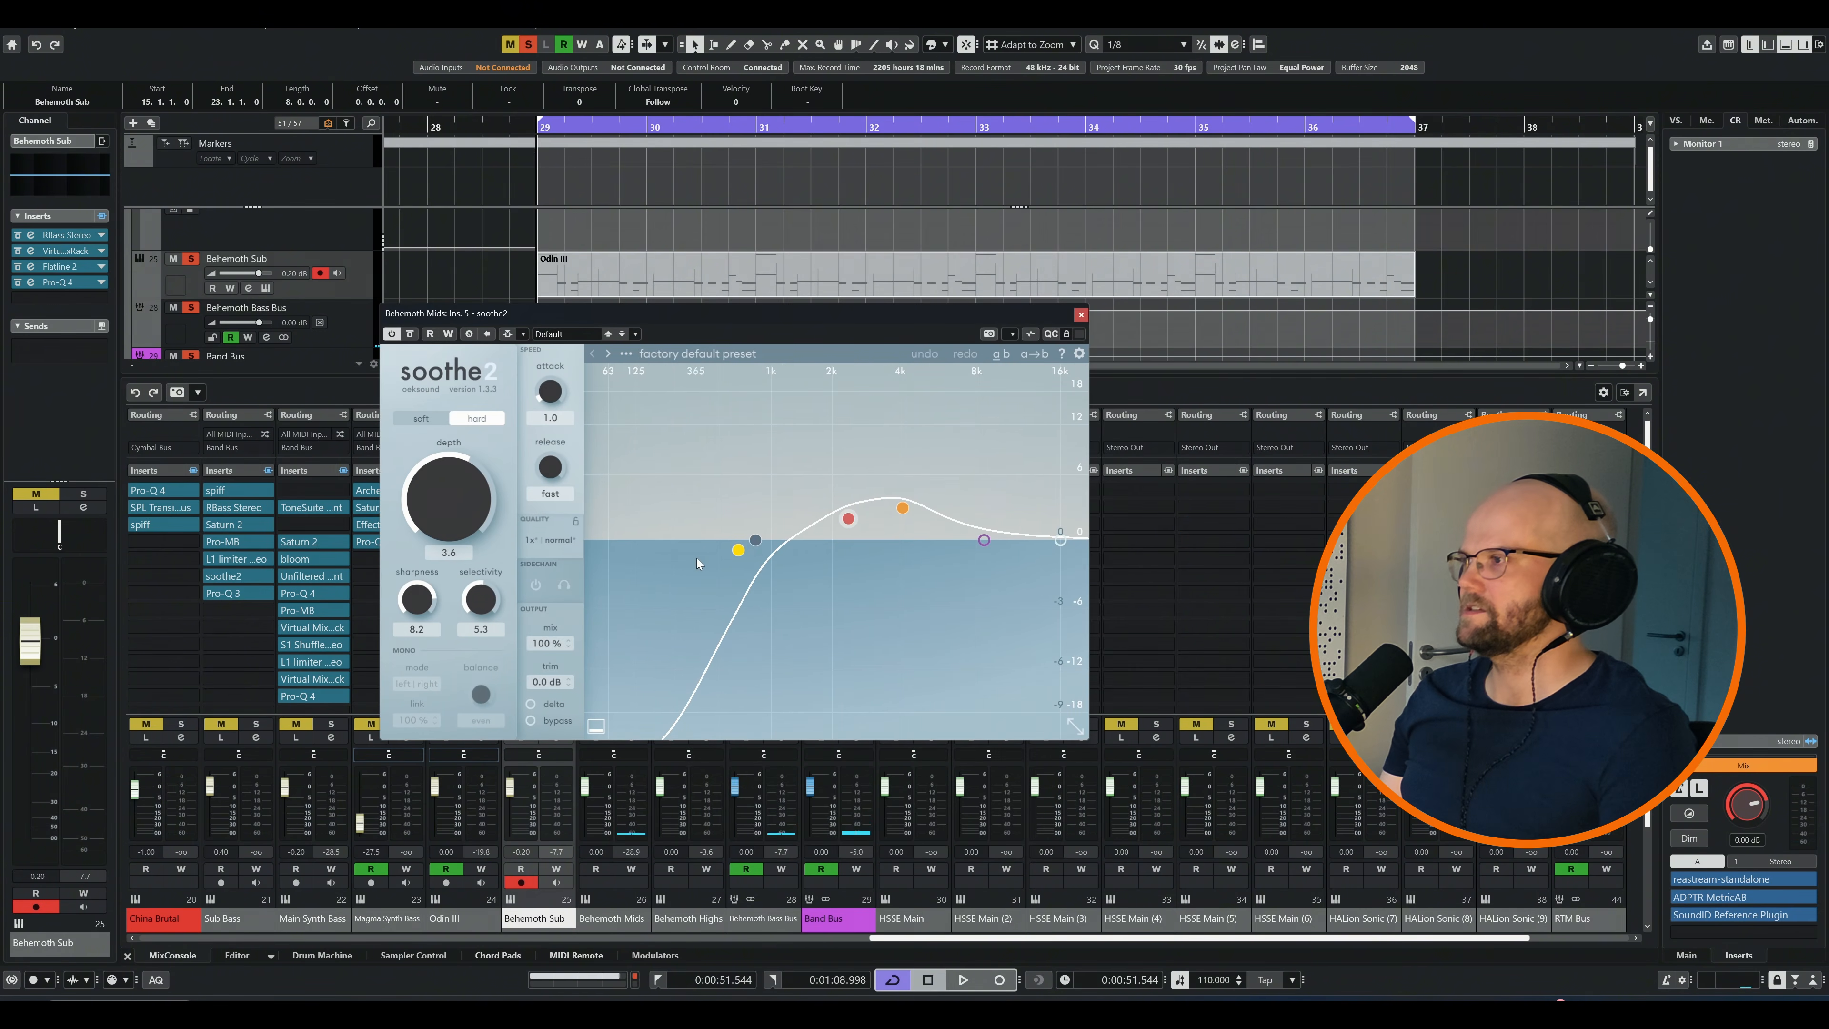
{"action": "key", "text": "space"}
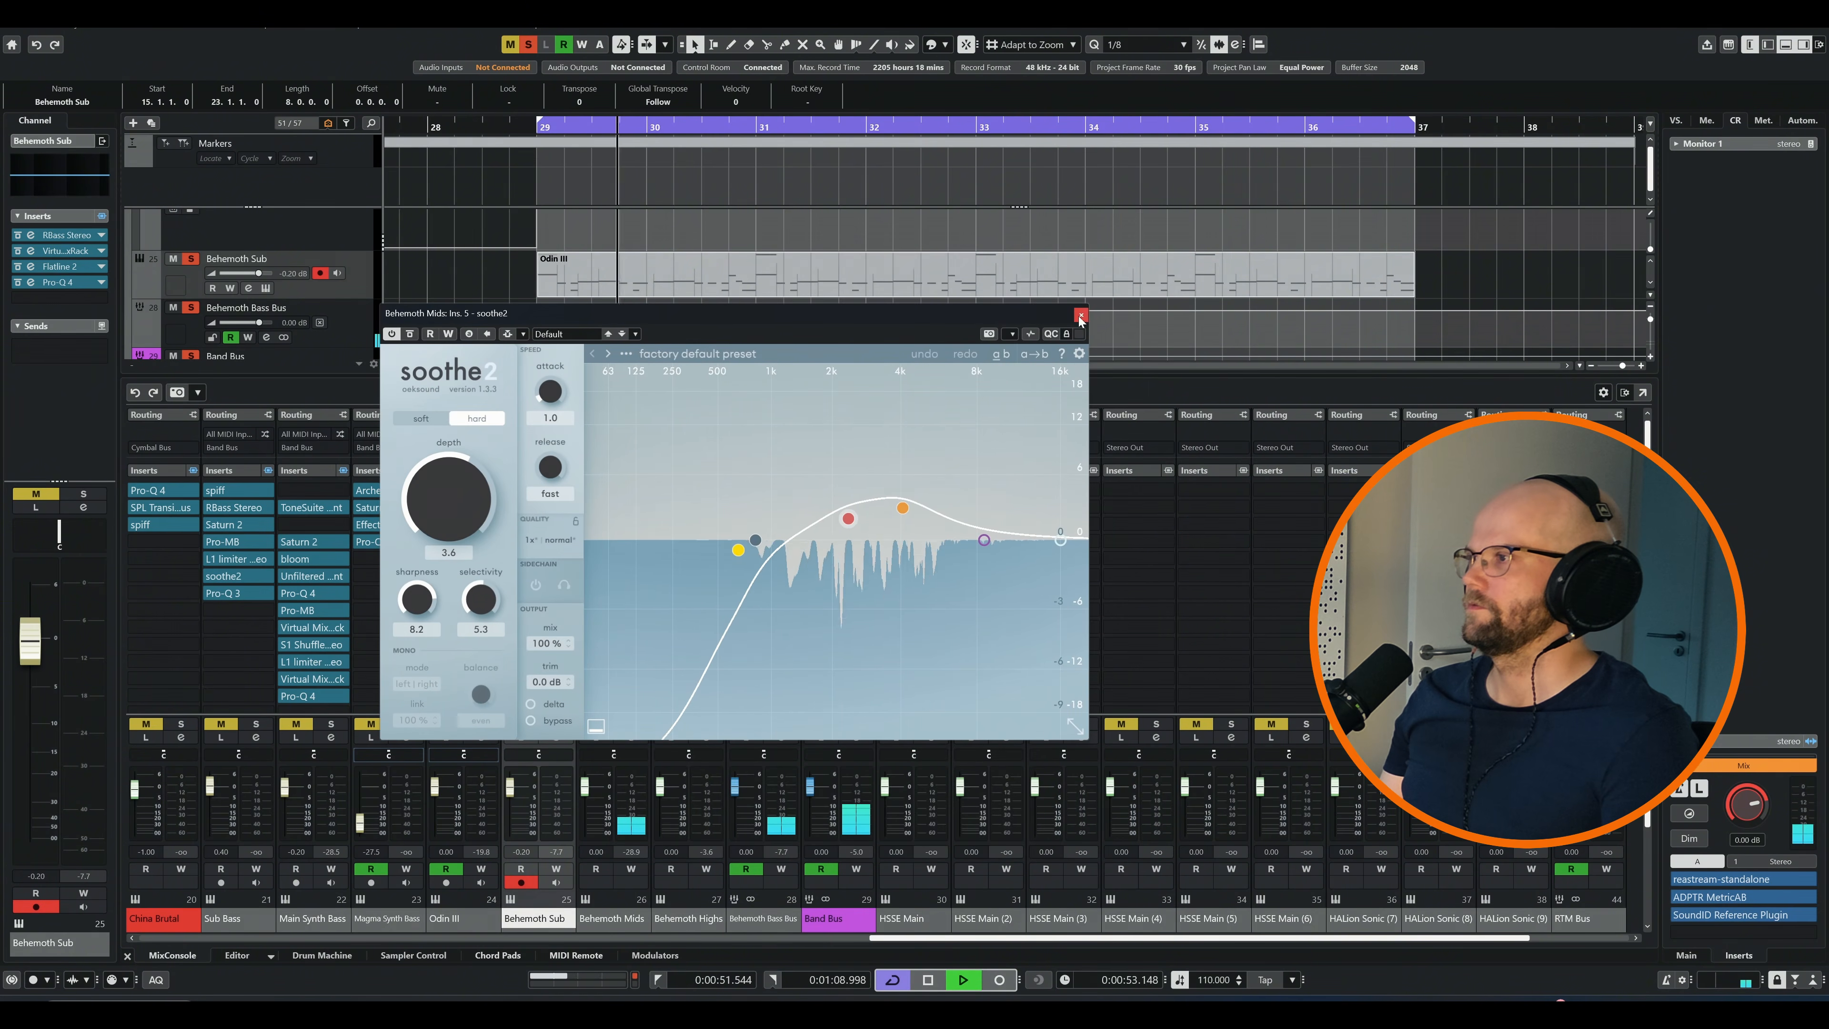
{"action": "left_click_drag", "start_coordinate": [758, 235], "coordinate": [746, 244]}
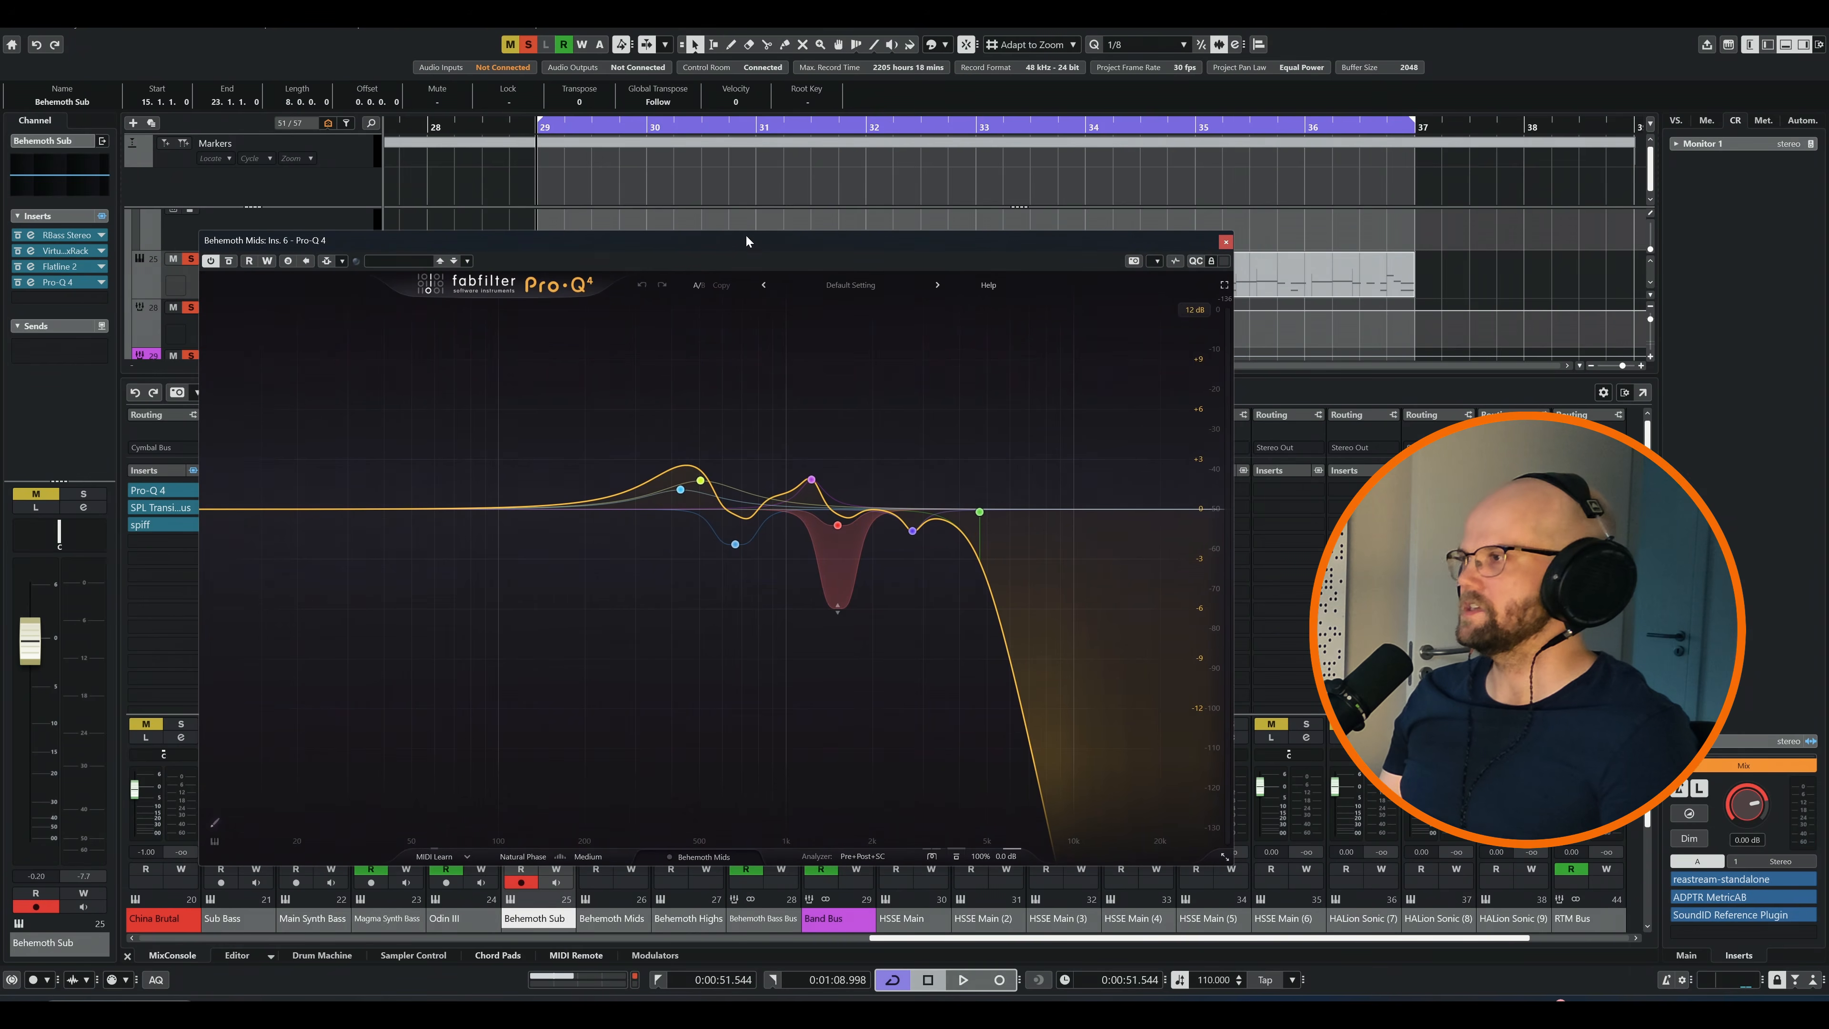
{"action": "mouse_move", "coordinate": [734, 546]}
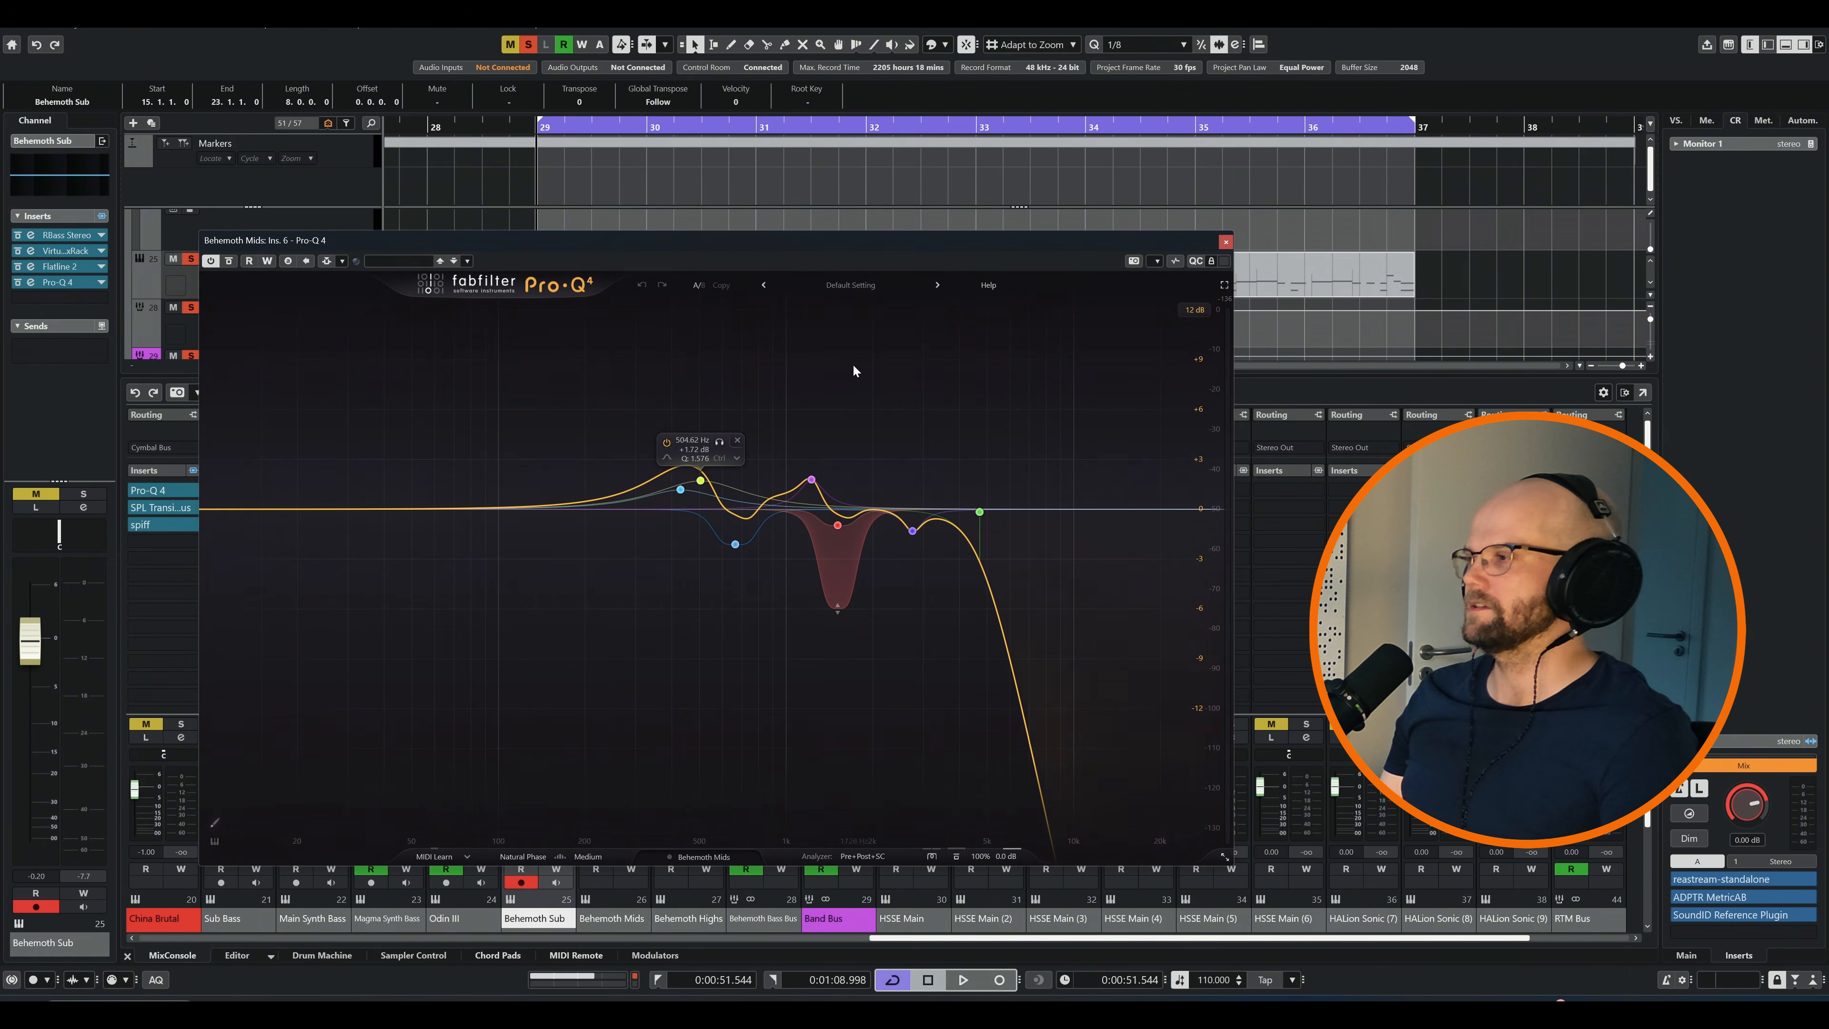
{"action": "key", "text": "space"}
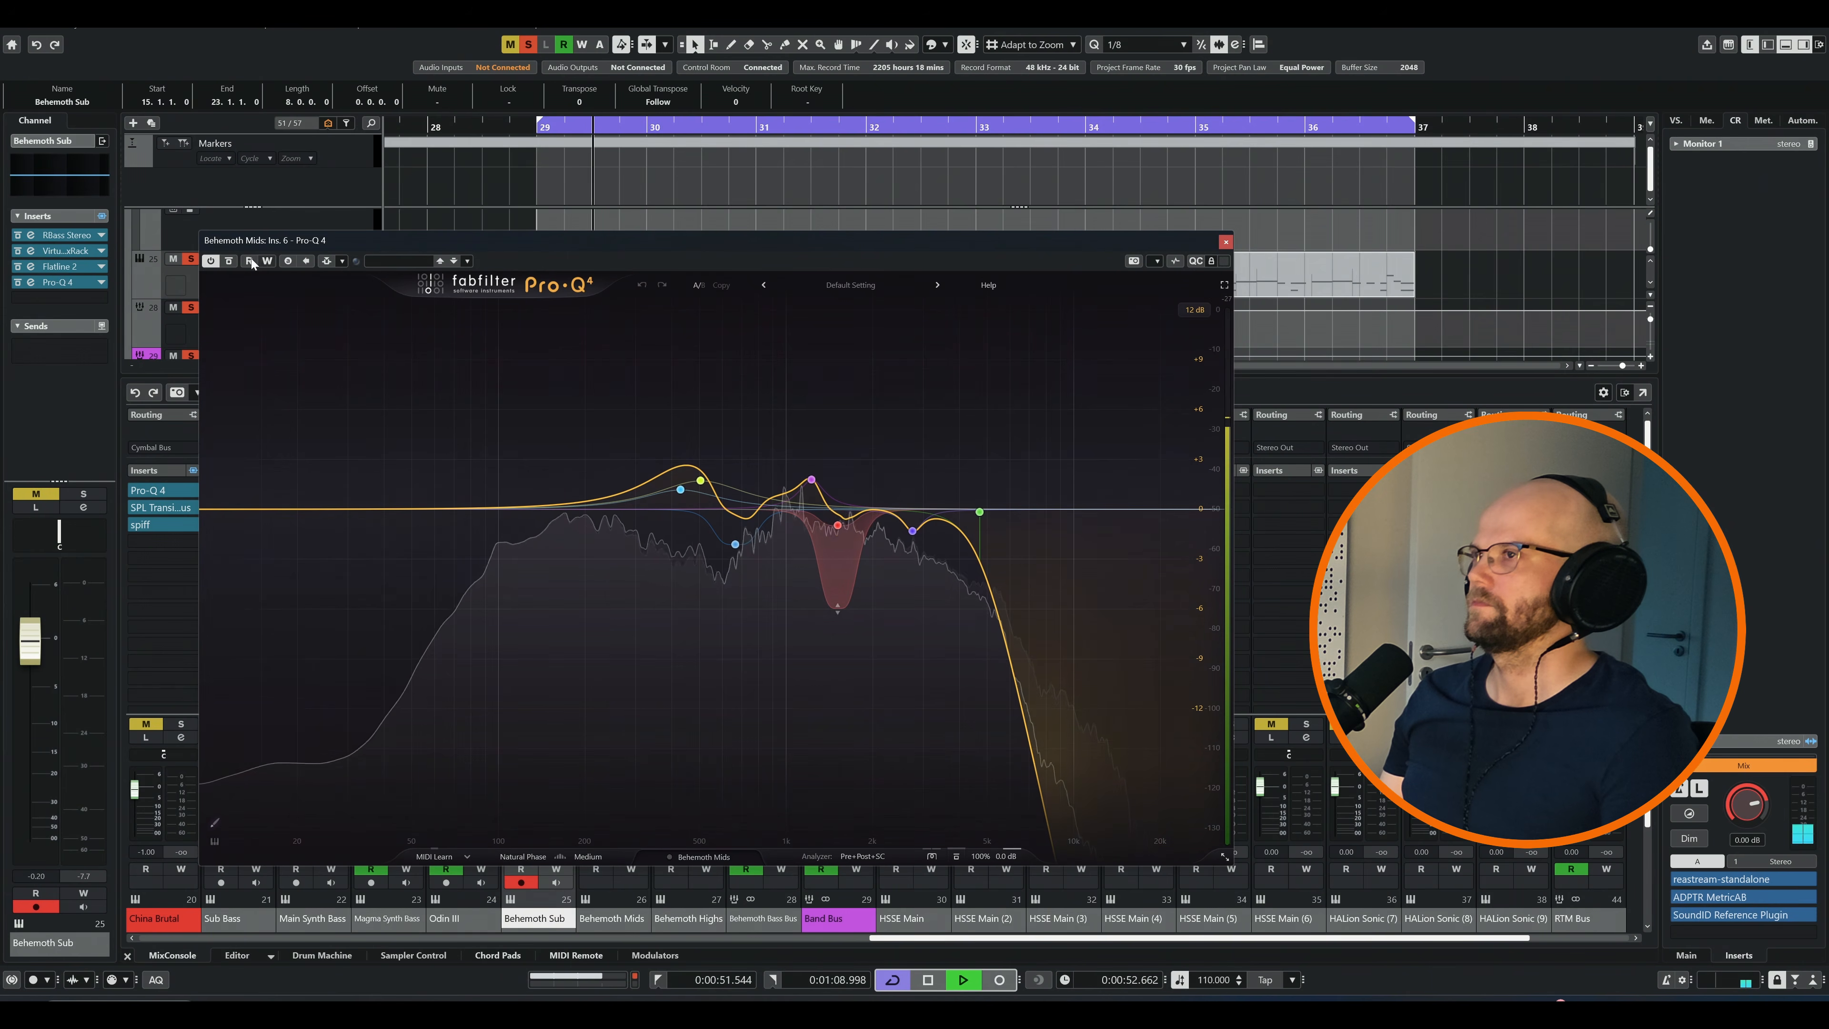
{"action": "left_click", "coordinate": [229, 262]}
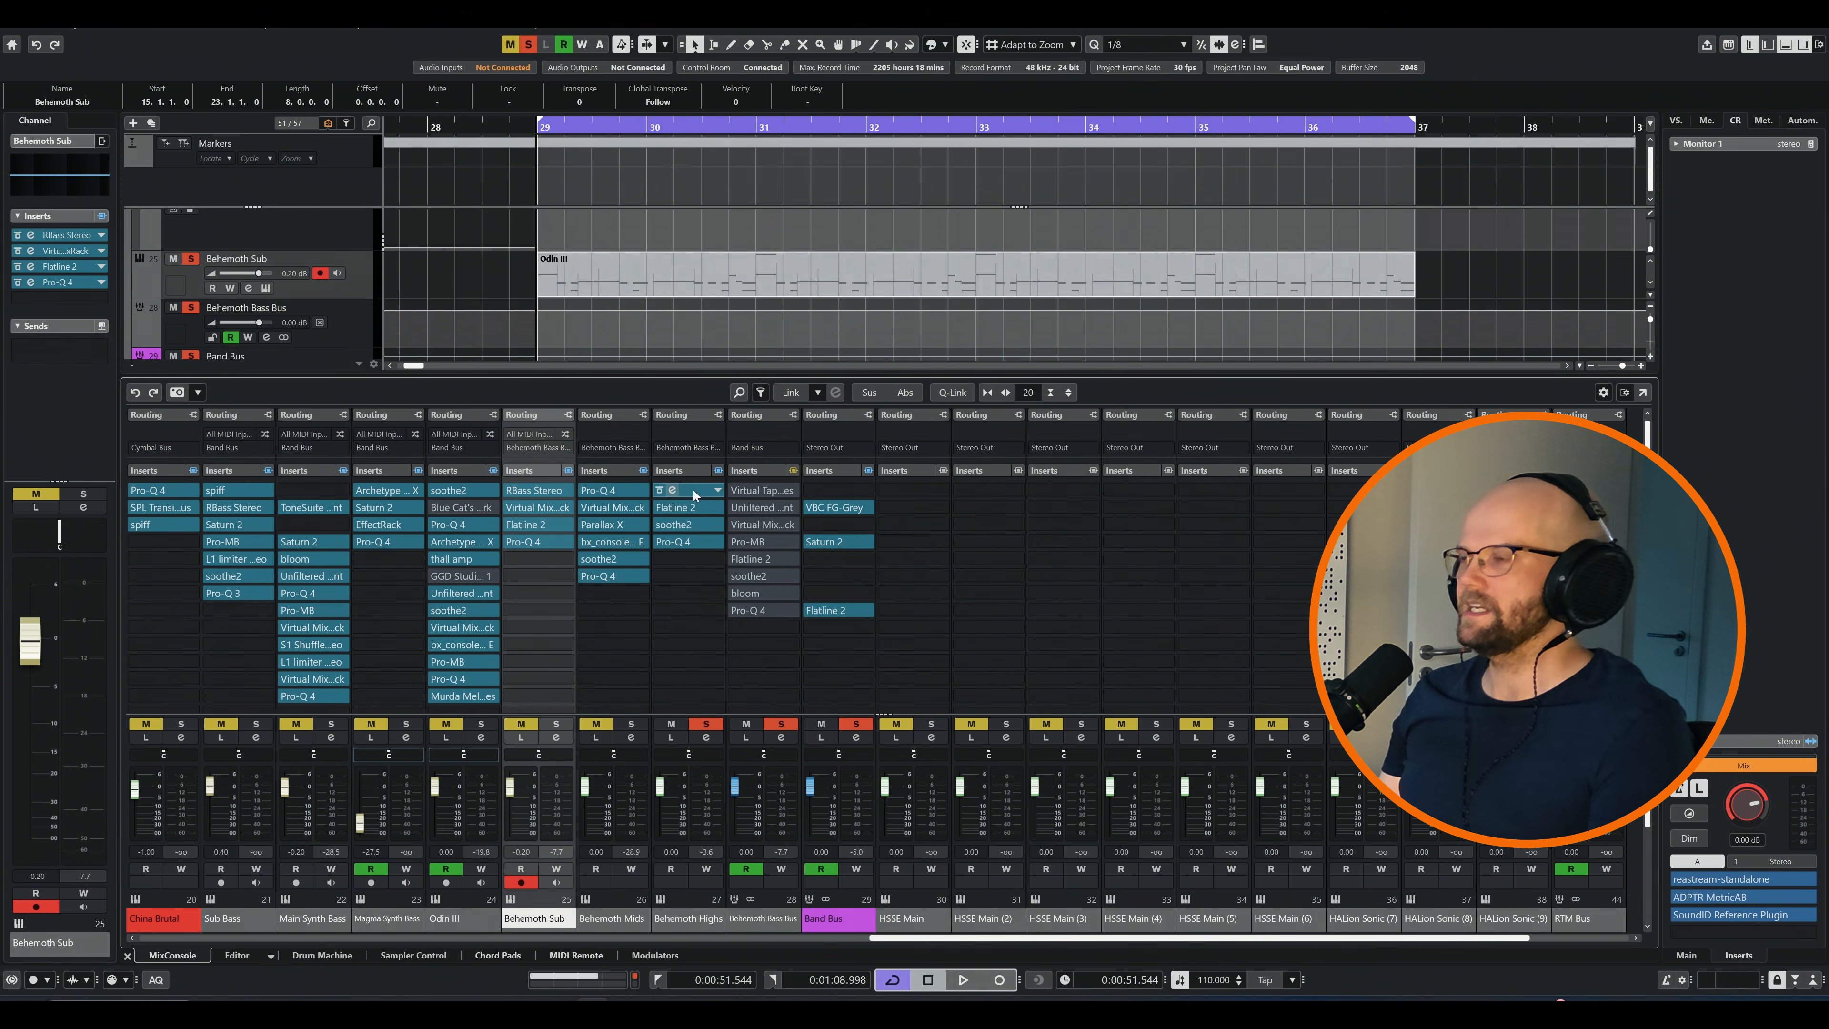
Raise the Pro-Q 4 output level on Behemoth Highs to +12.20 dB, audition it on the loop, and close the editor
{"action": "left_click", "coordinate": [697, 540]}
{"action": "left_click_drag", "start_coordinate": [1009, 945], "coordinate": [1007, 873]}
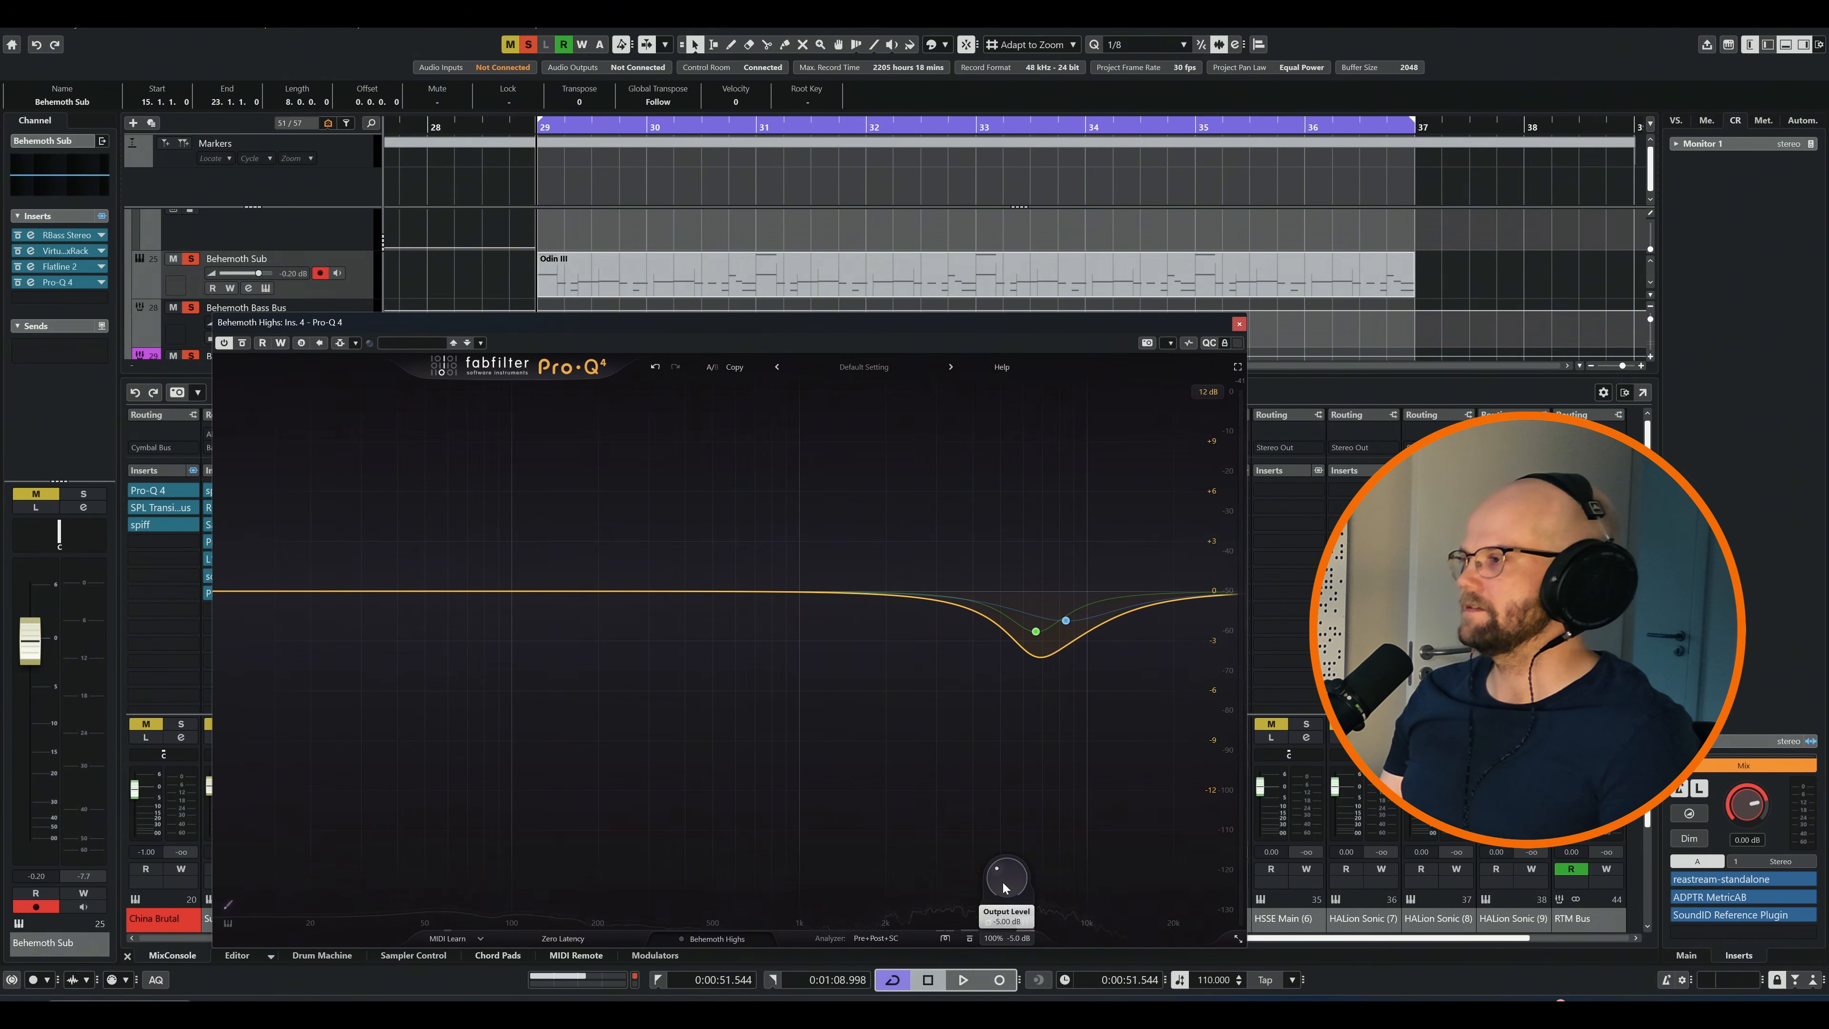
{"action": "key", "text": "space"}
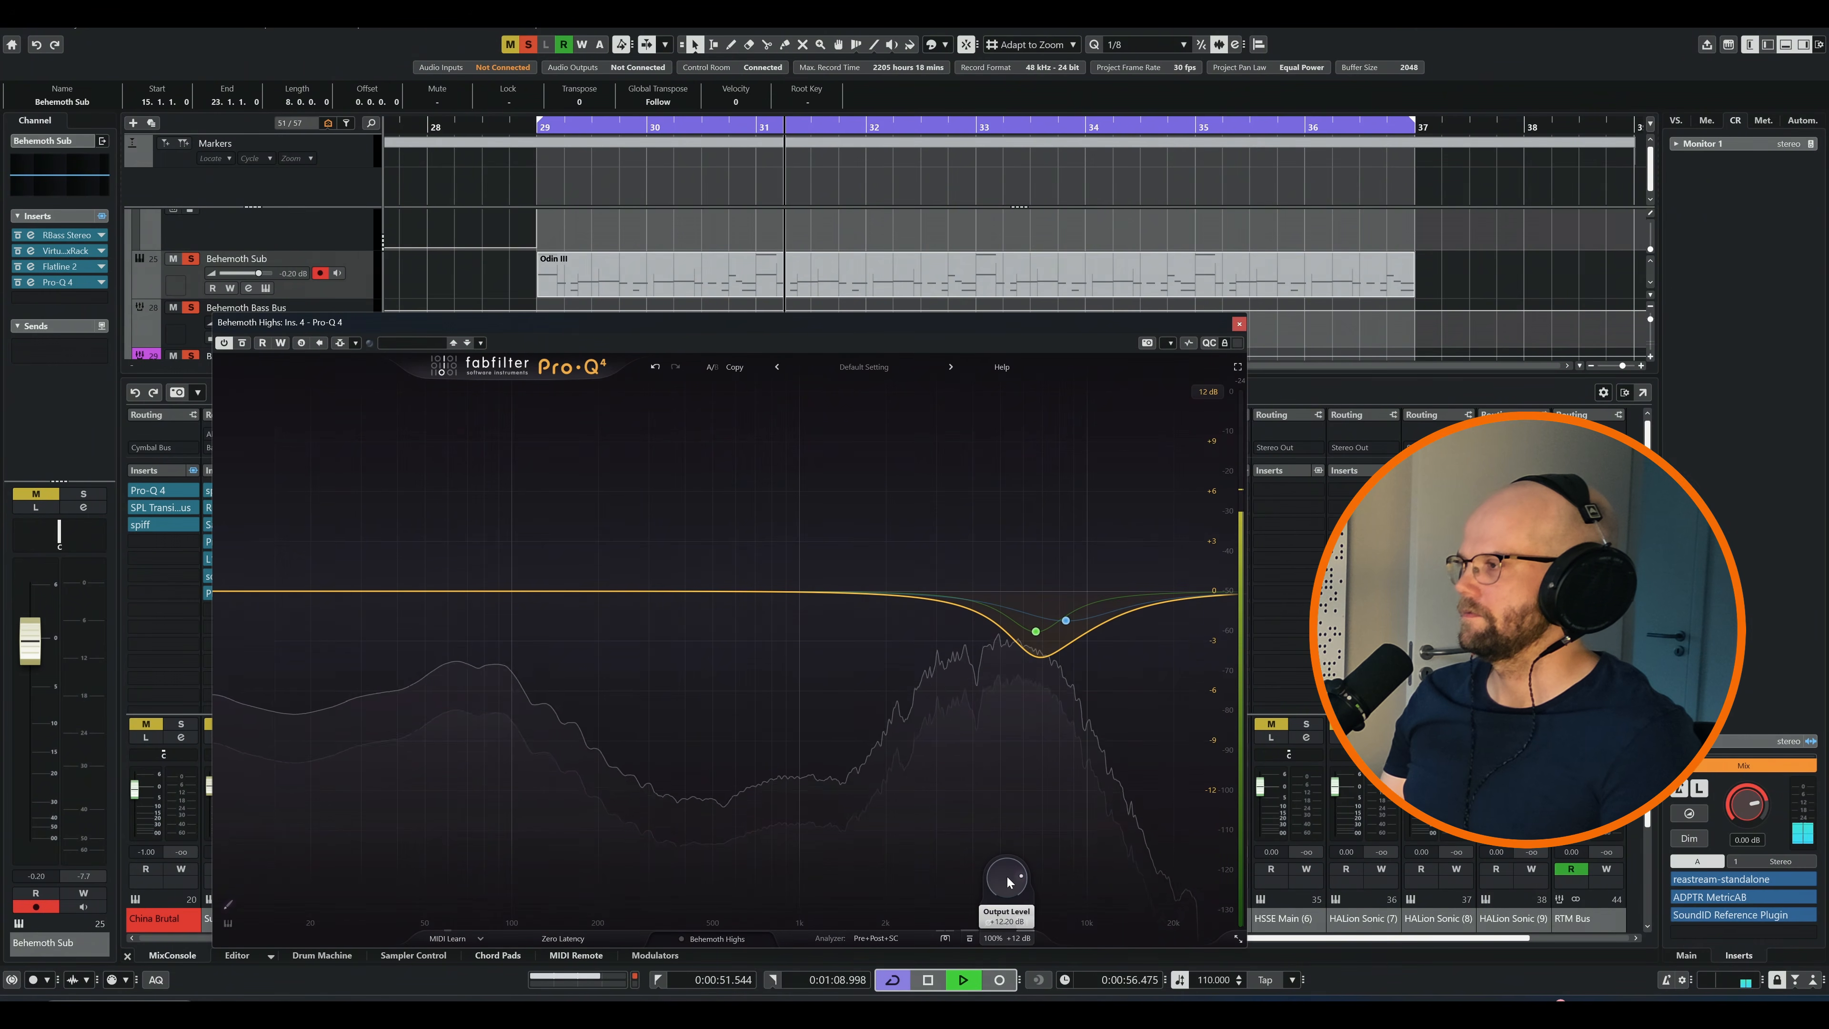
{"action": "left_click", "coordinate": [1240, 324]}
{"action": "key", "text": "space"}
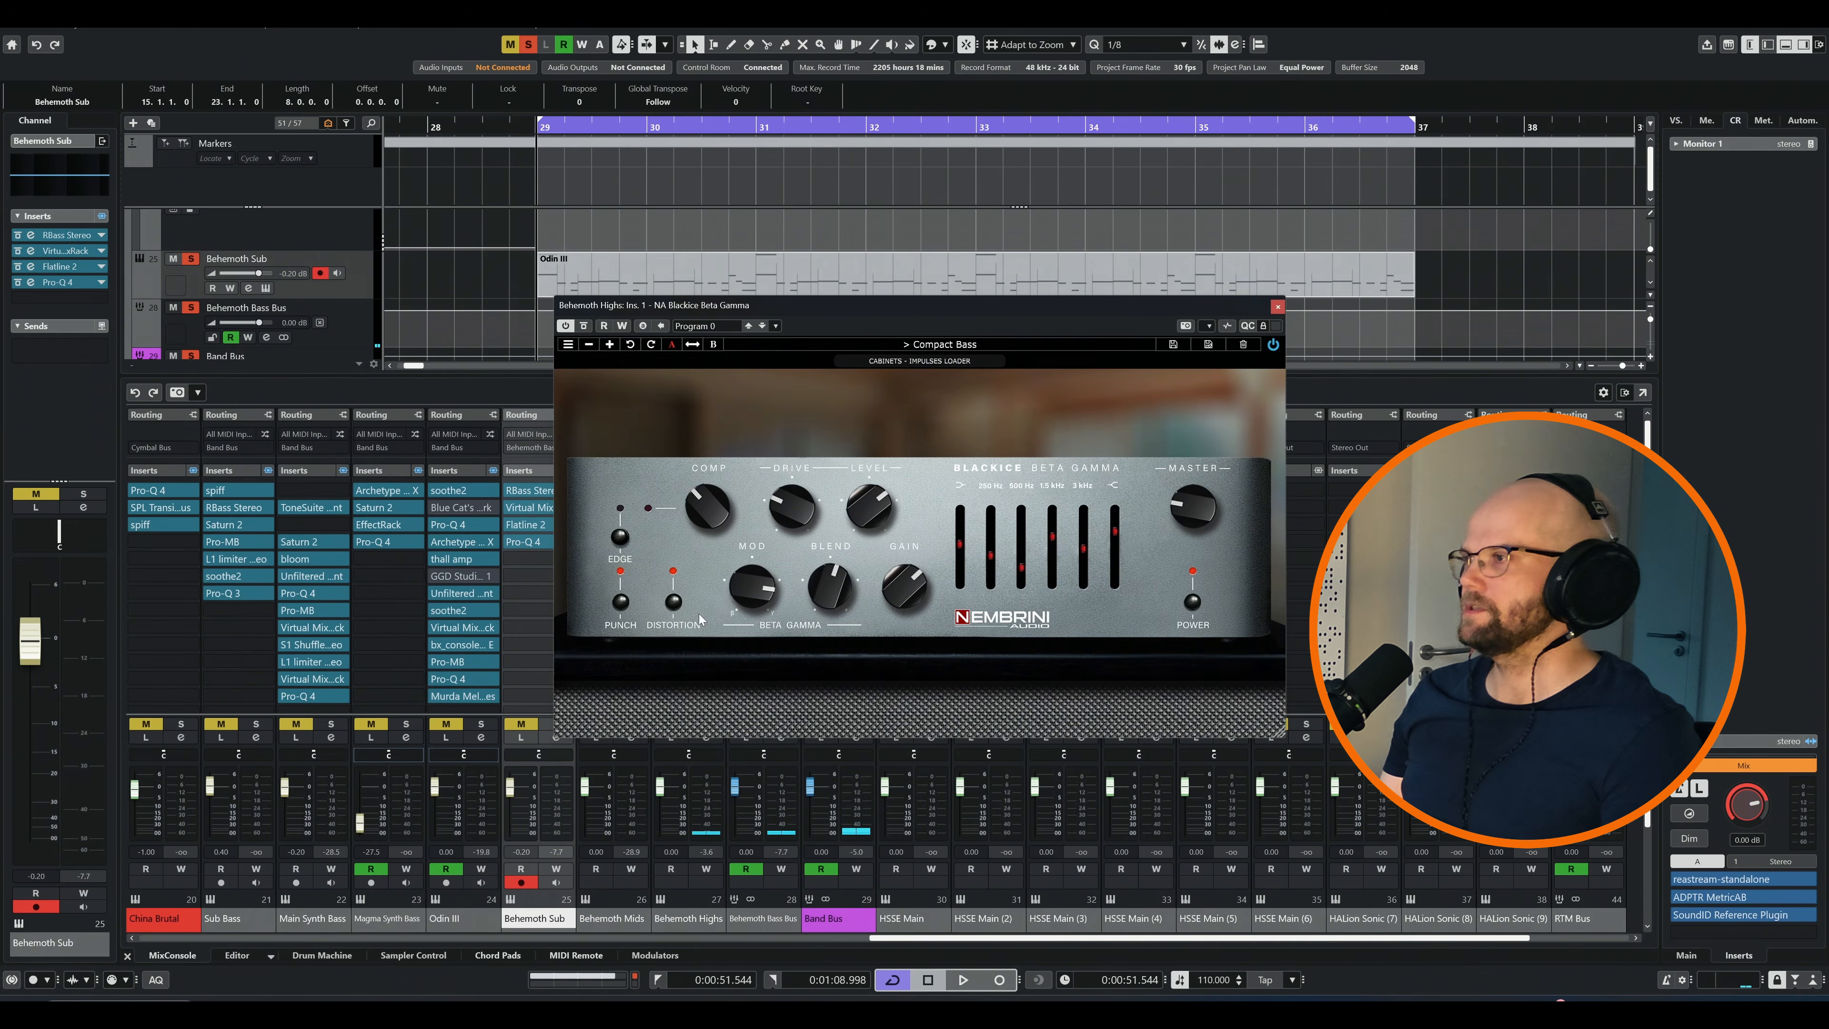
Examine the NA Blackice Beta Gamma amp settings on the Behemoth Highs channel and close its editor
{"action": "left_click_drag", "start_coordinate": [922, 307], "coordinate": [670, 365]}
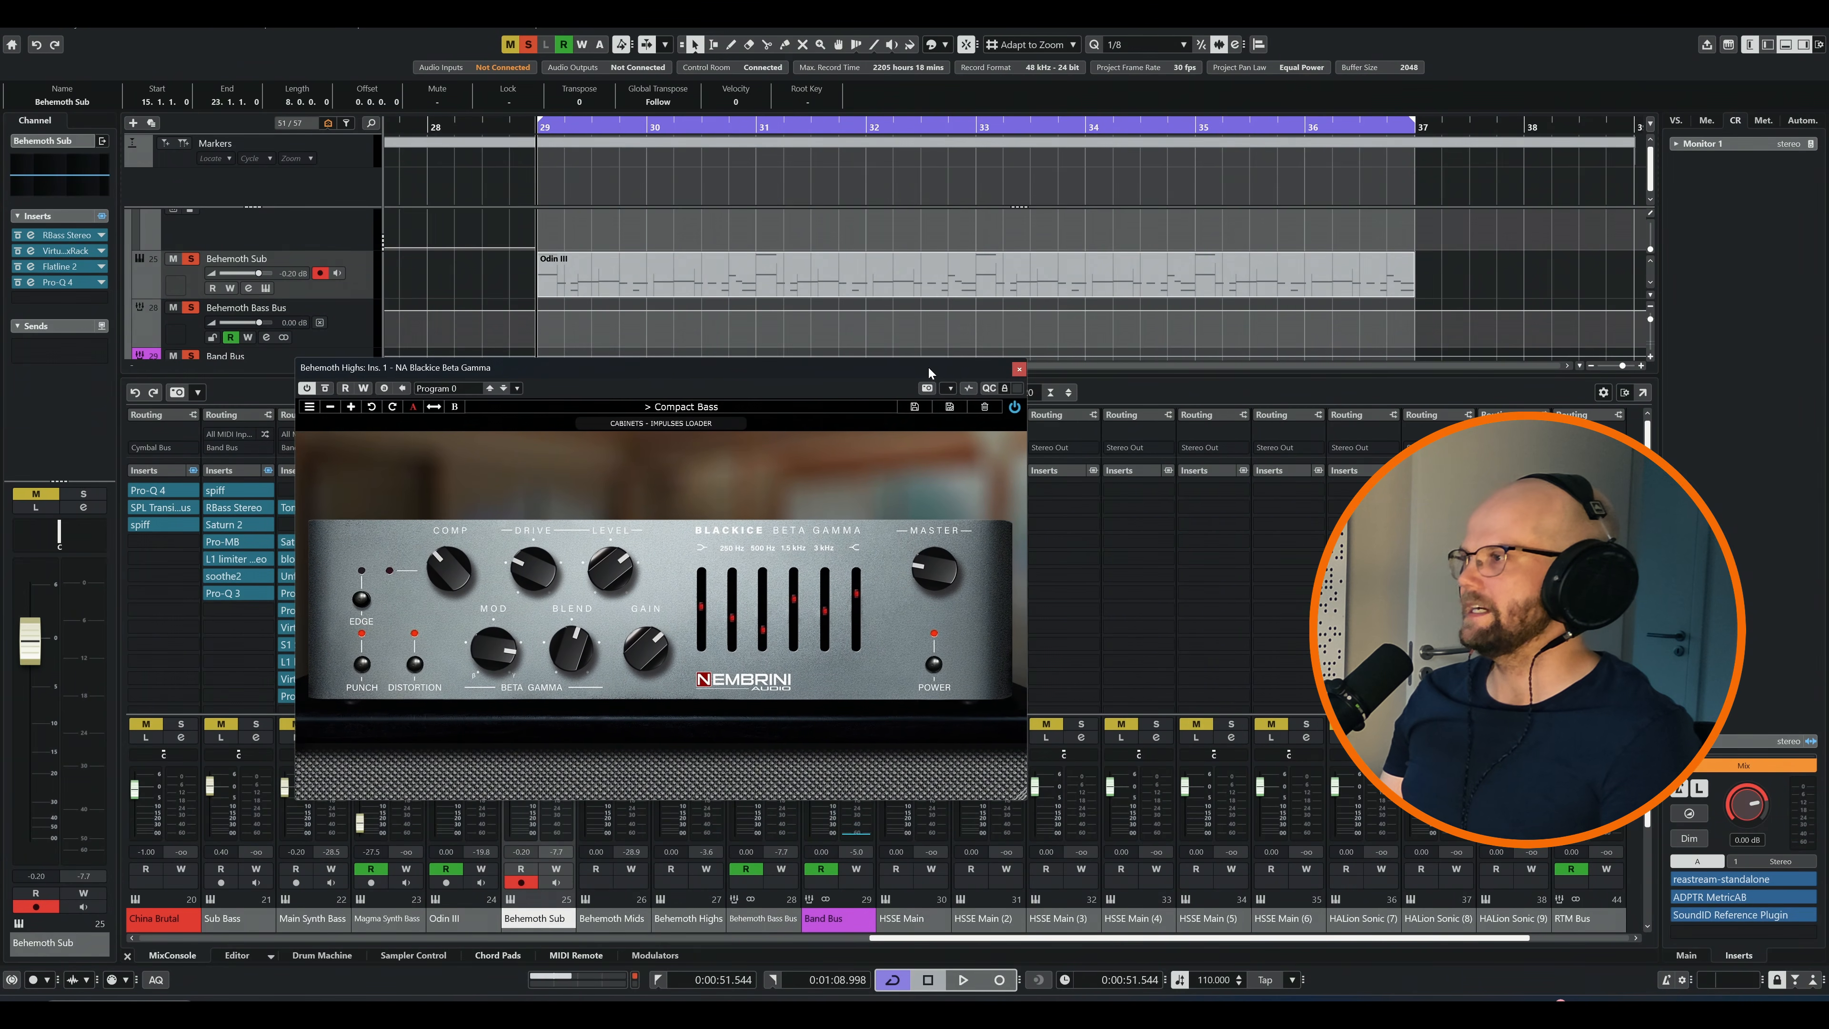
{"action": "left_click_drag", "start_coordinate": [927, 365], "coordinate": [926, 394]}
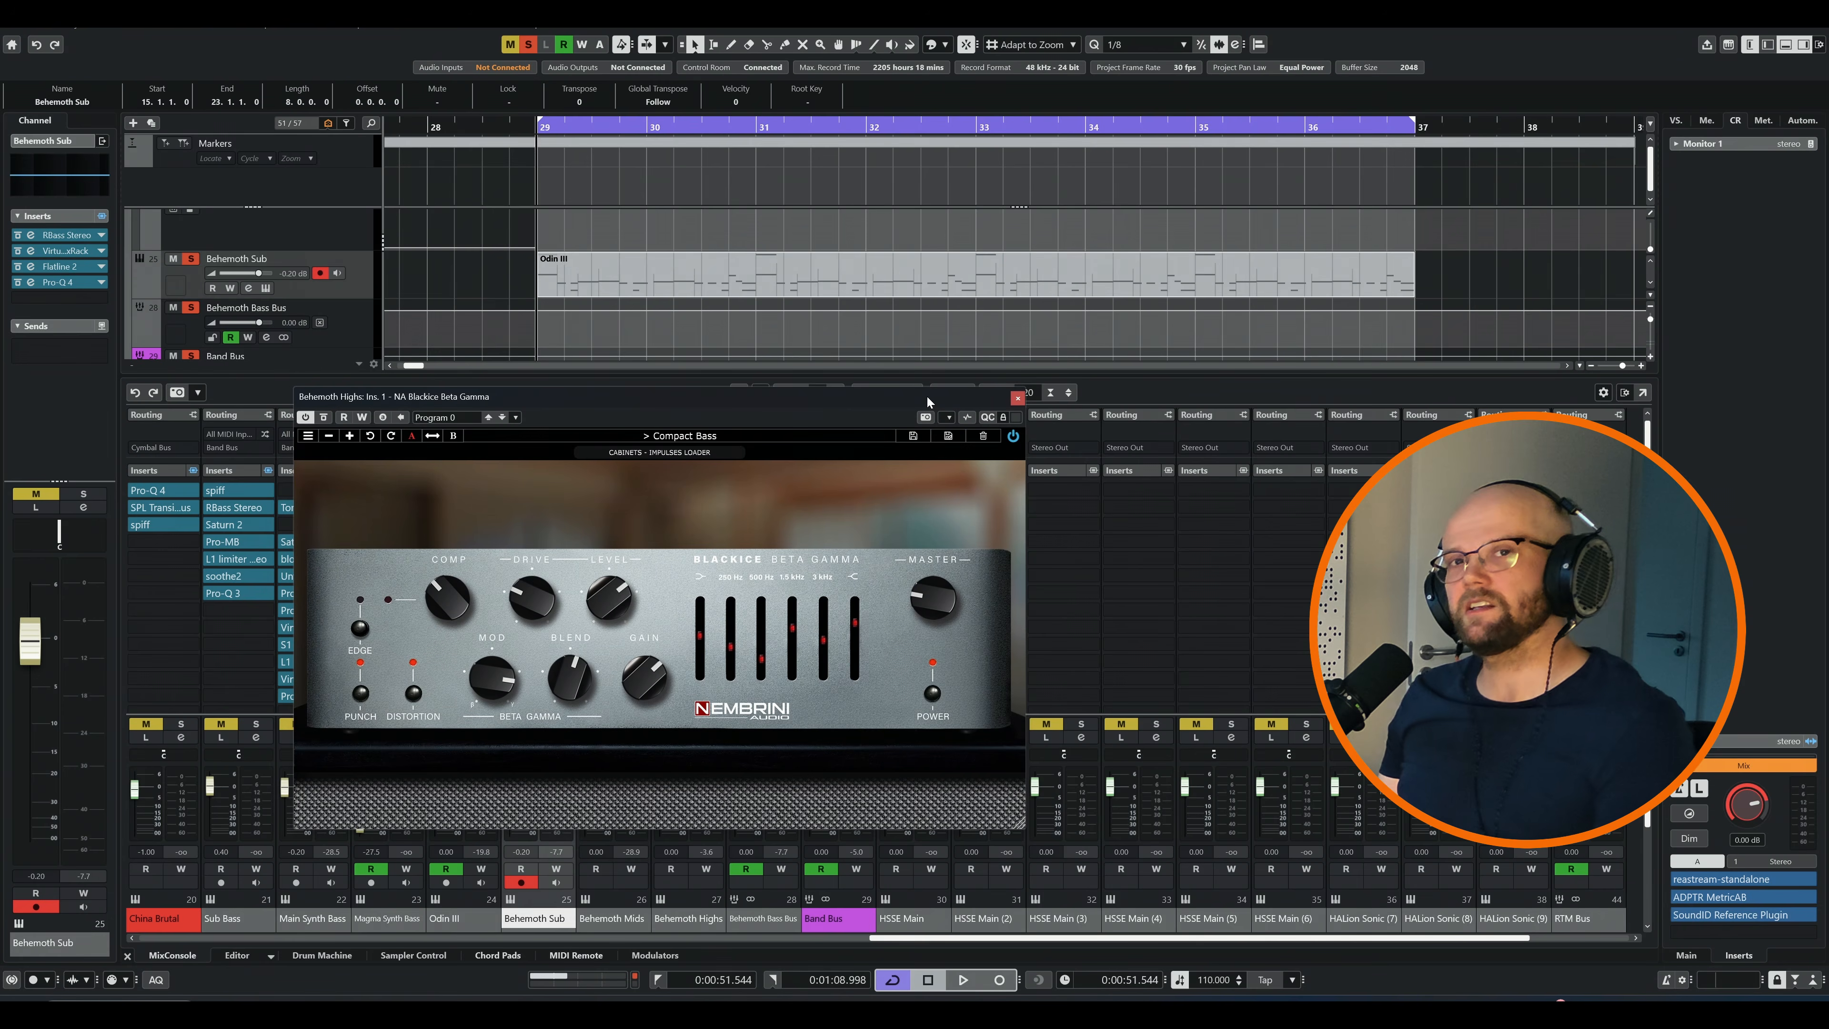
{"action": "left_click_drag", "start_coordinate": [996, 402], "coordinate": [1022, 385]}
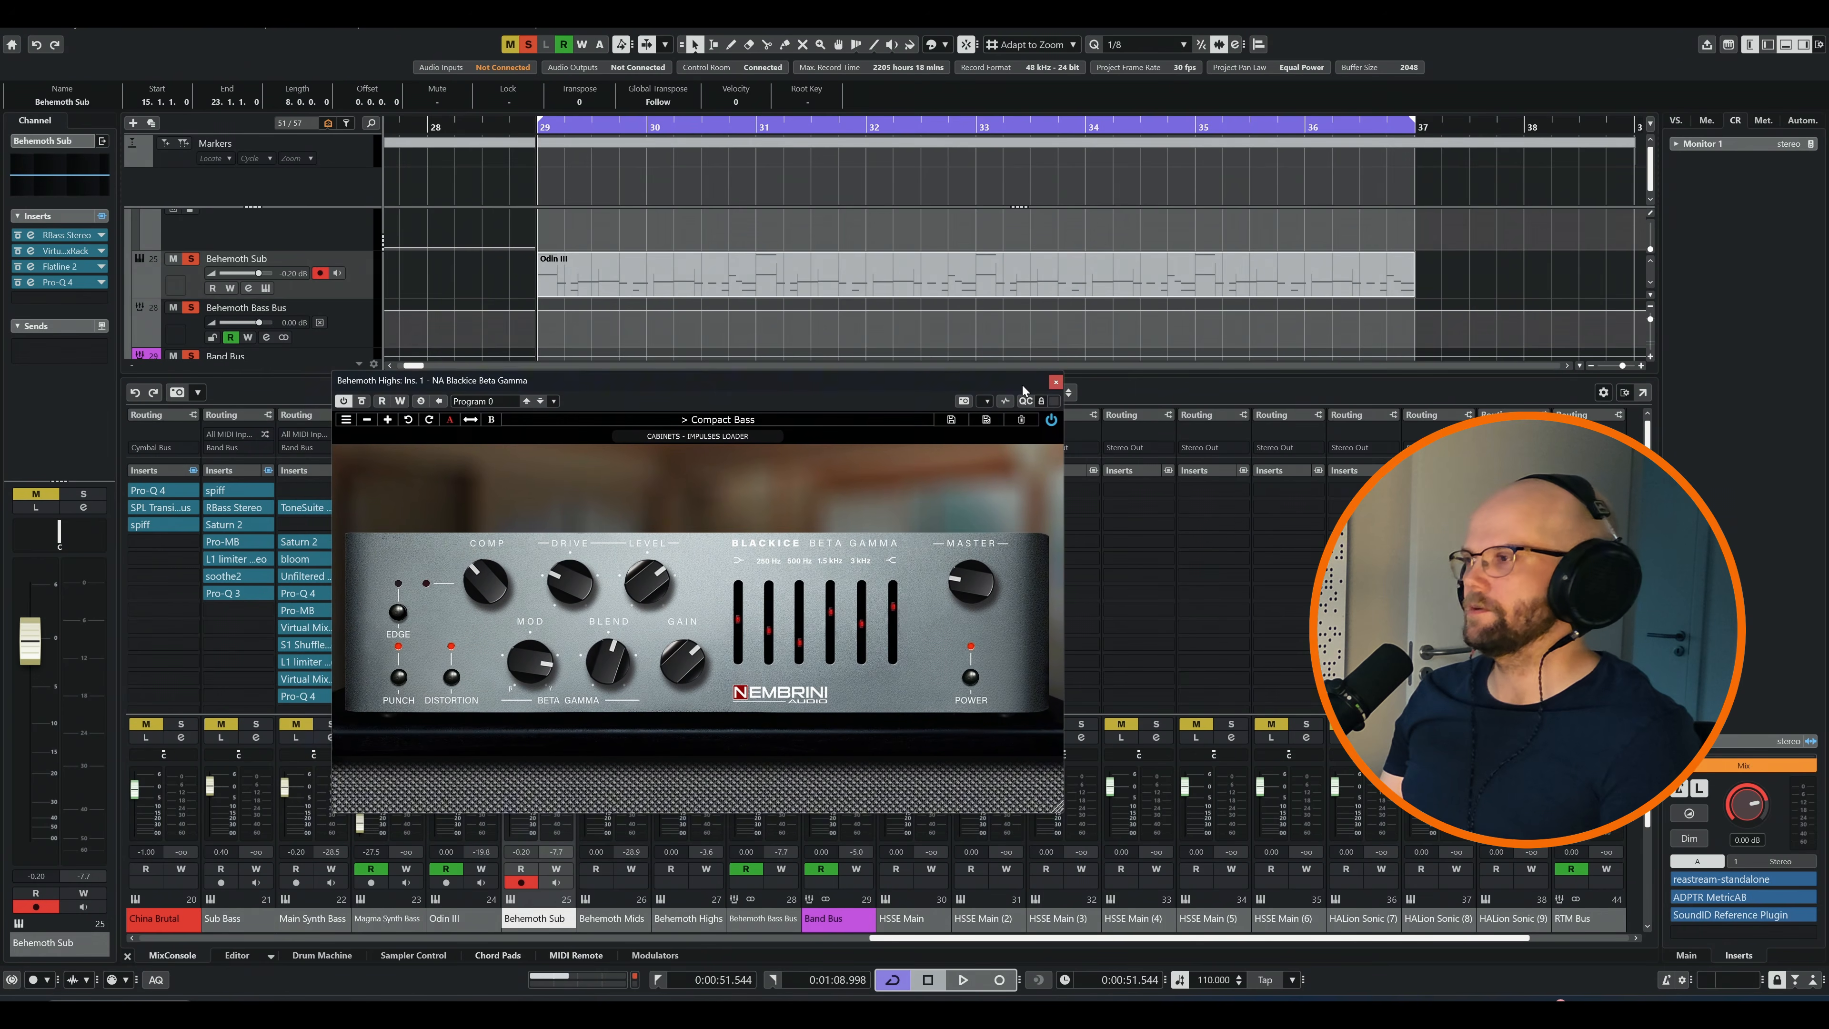
{"action": "left_click", "coordinate": [1056, 382]}
Open Flatline 2 and soothe2 side by side on the Behemoth Highs channel and examine both while the loop plays
{"action": "left_click", "coordinate": [692, 508]}
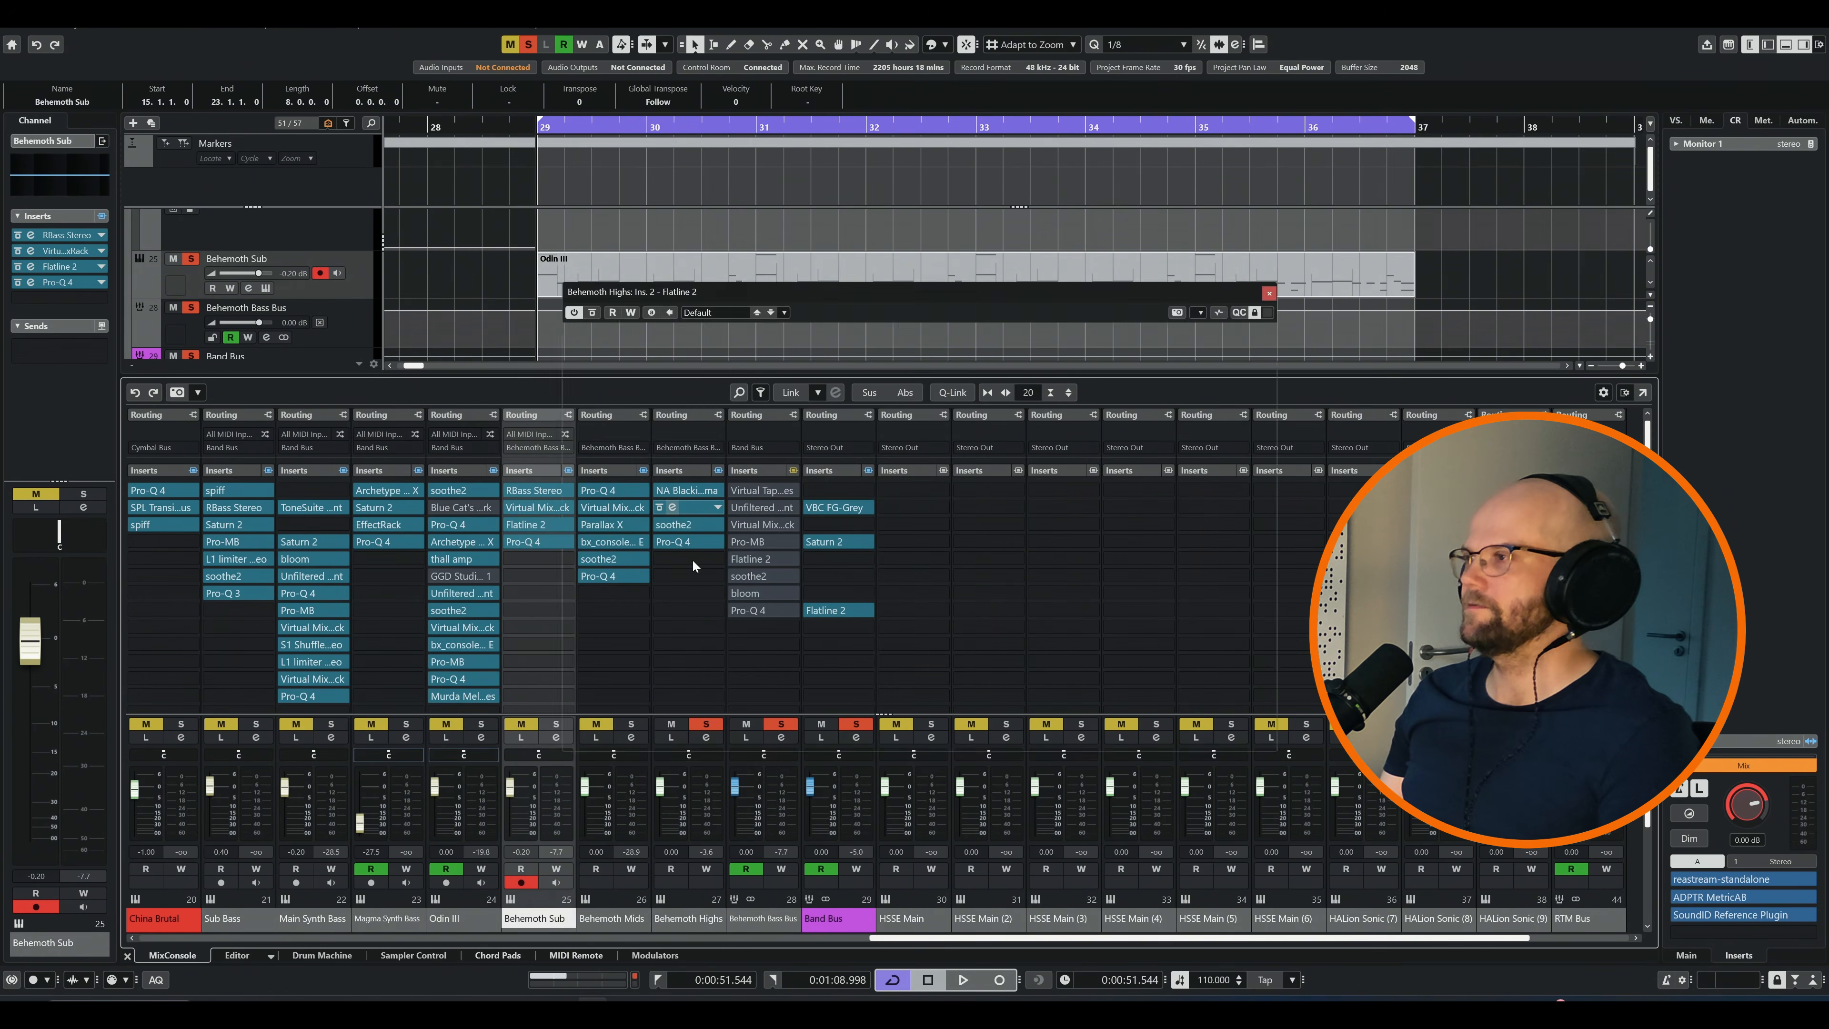
{"action": "left_click_drag", "start_coordinate": [857, 289], "coordinate": [598, 422]}
{"action": "left_click", "coordinate": [674, 525]}
{"action": "left_click_drag", "start_coordinate": [870, 311], "coordinate": [1019, 324]}
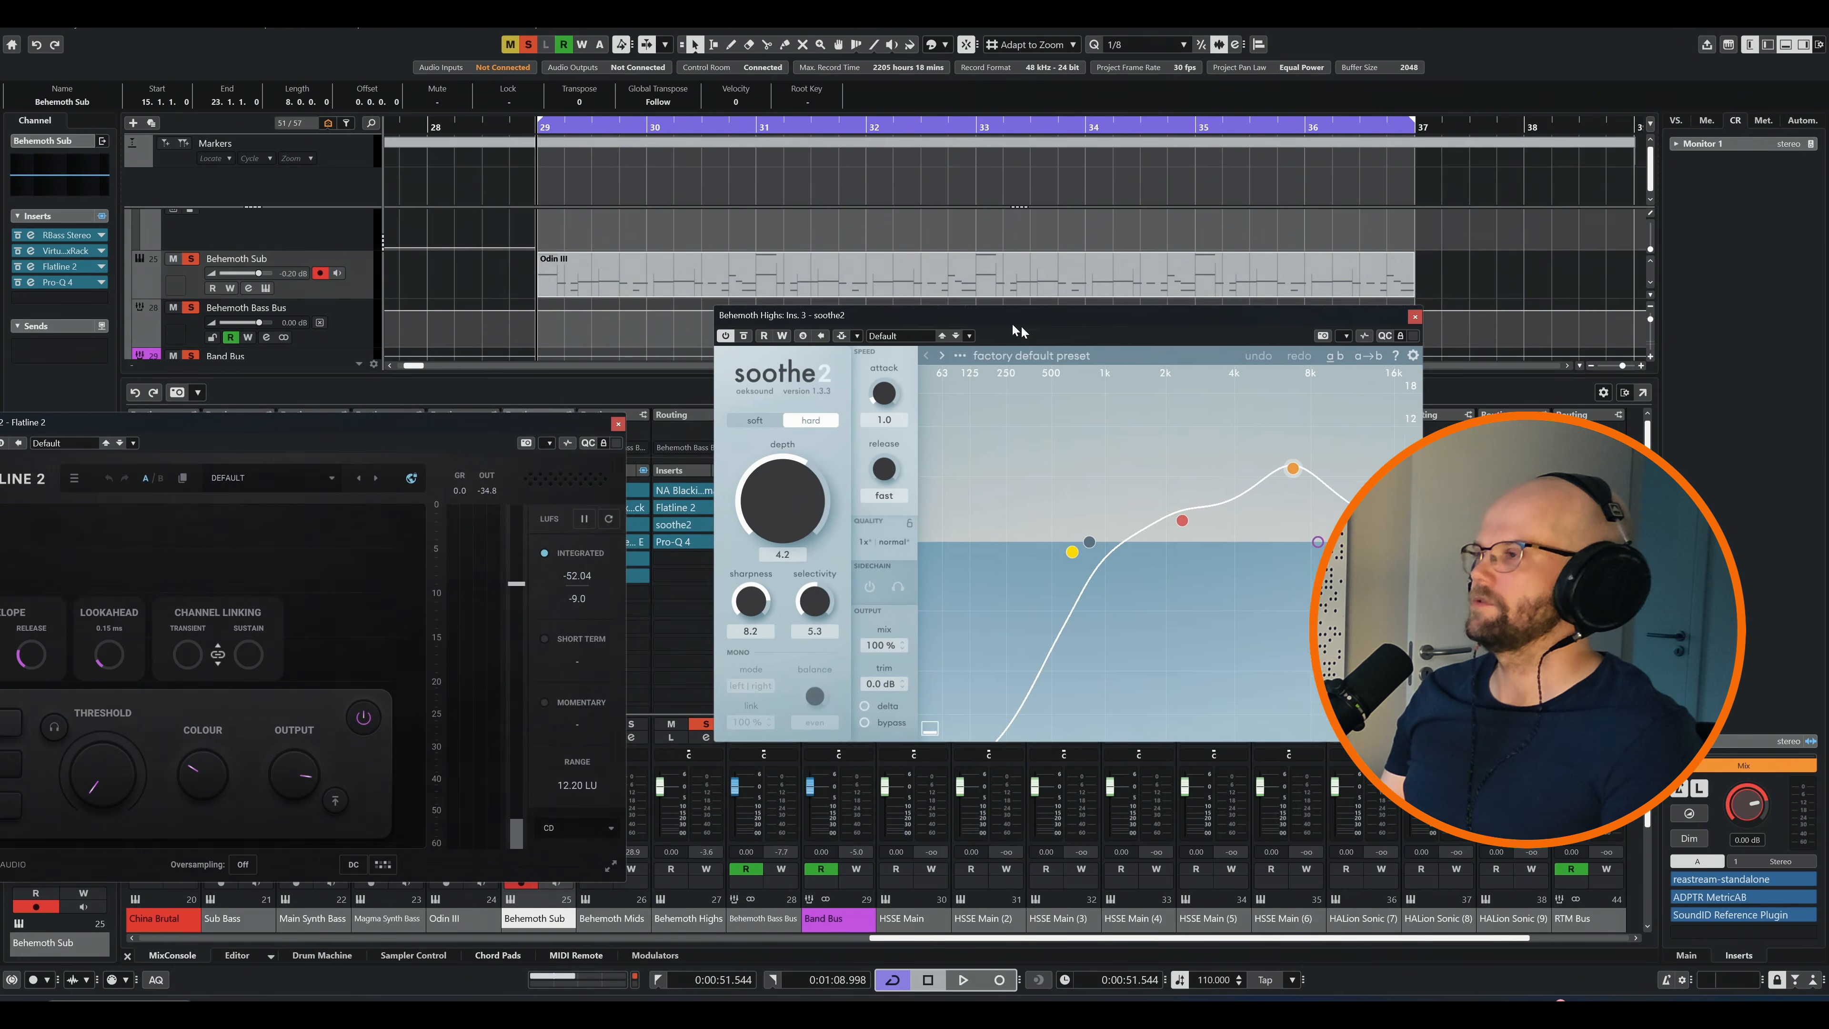
{"action": "key", "text": "space"}
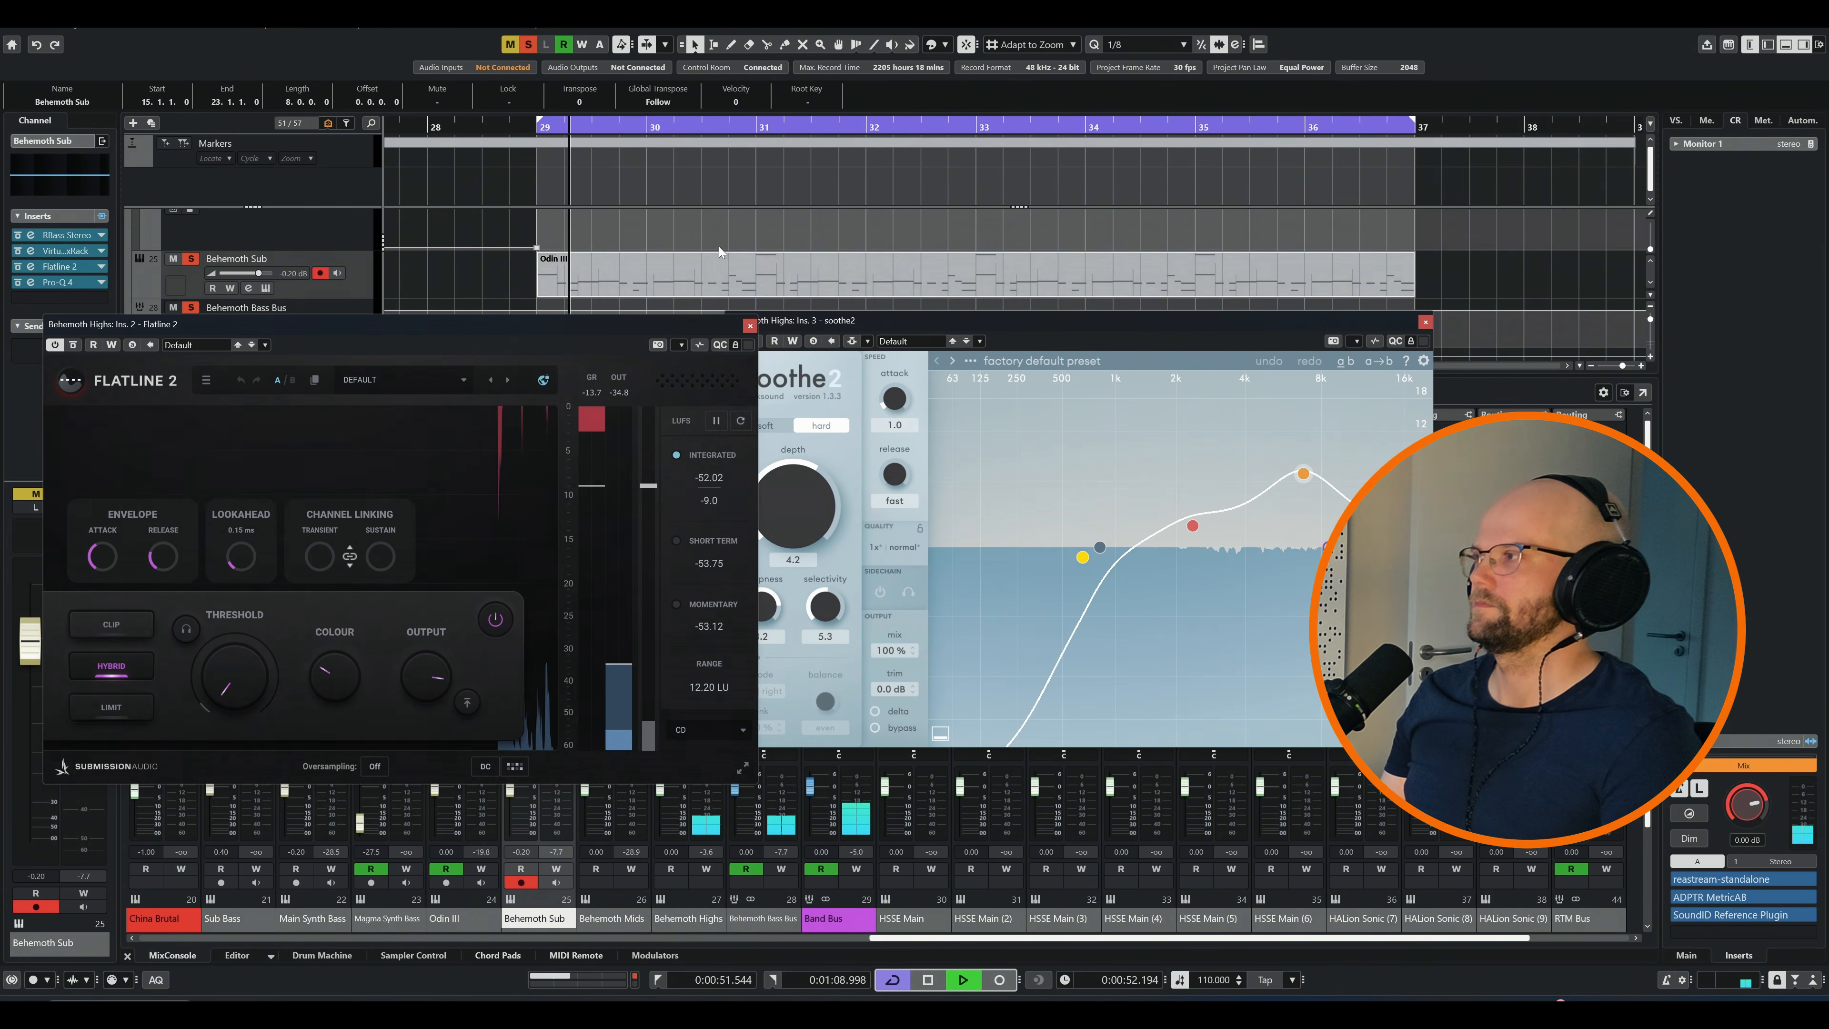
{"action": "left_click", "coordinate": [750, 327]}
{"action": "key", "text": "space"}
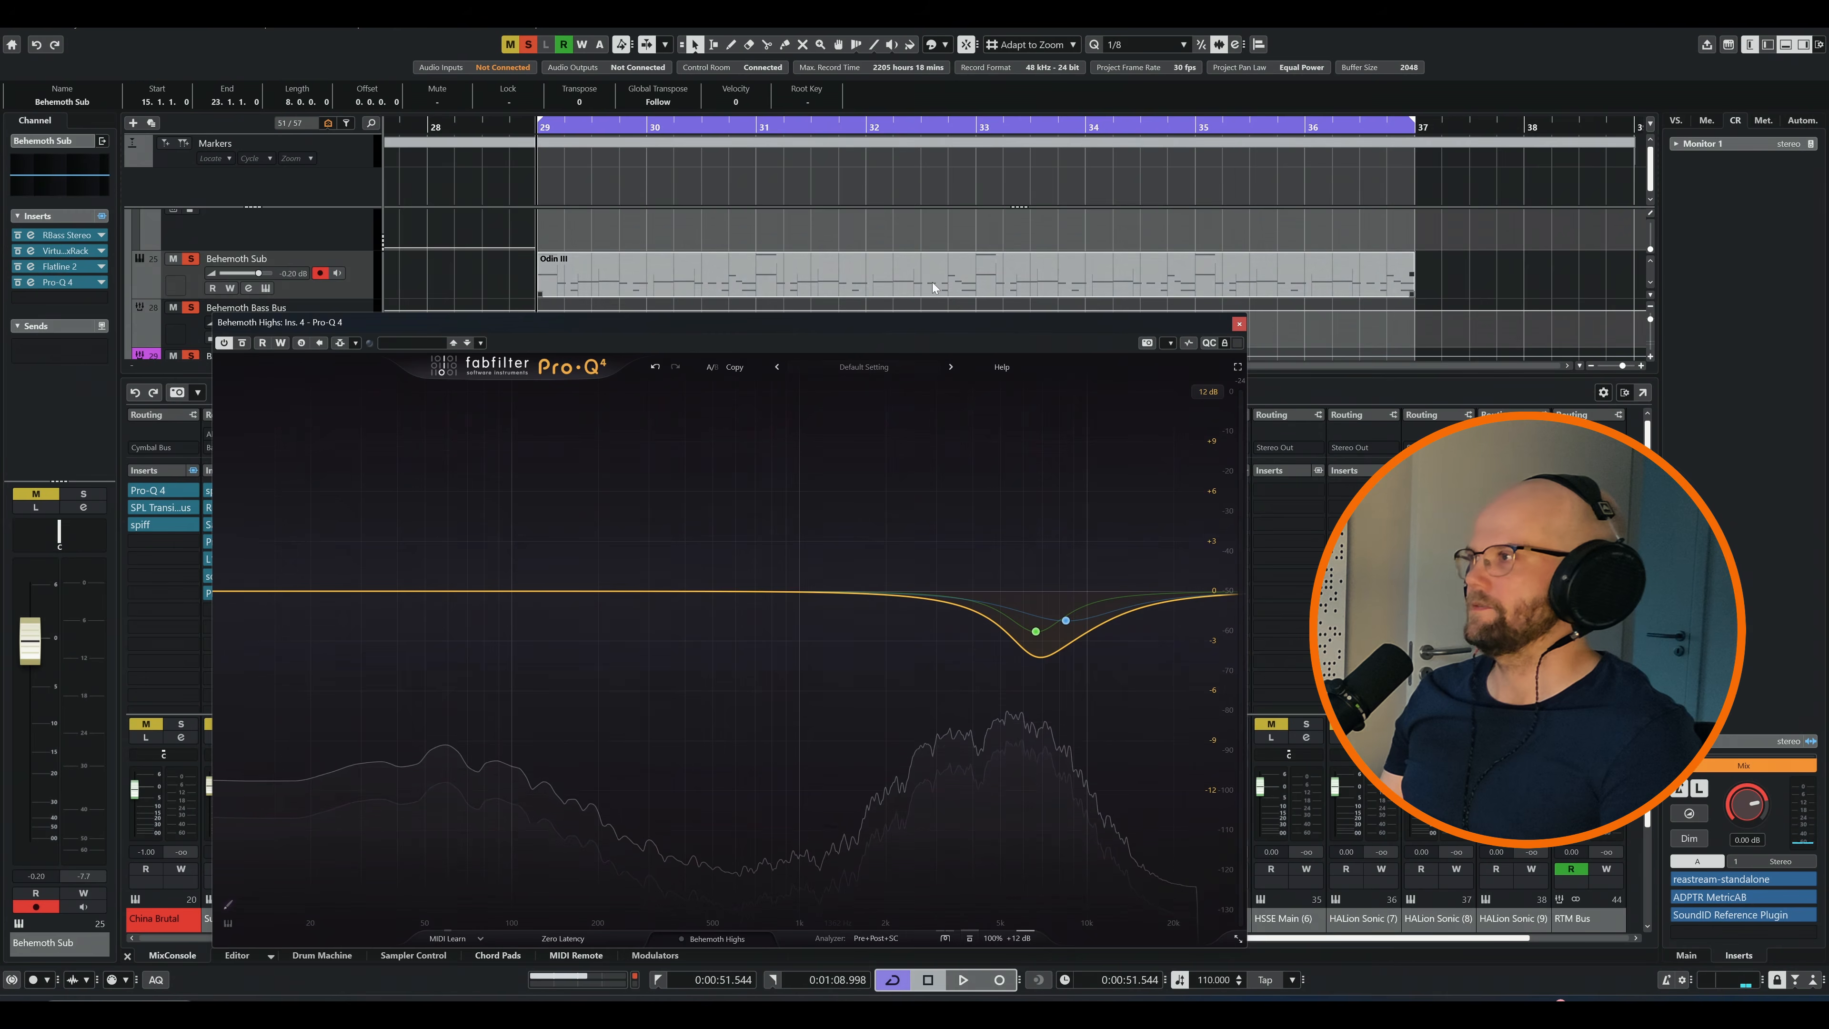
Set the Pro-Q 4 output level on Behemoth Highs to -4.7 dB while the loop plays, close the editor, and stop playback
{"action": "left_click_drag", "start_coordinate": [910, 321], "coordinate": [796, 222]}
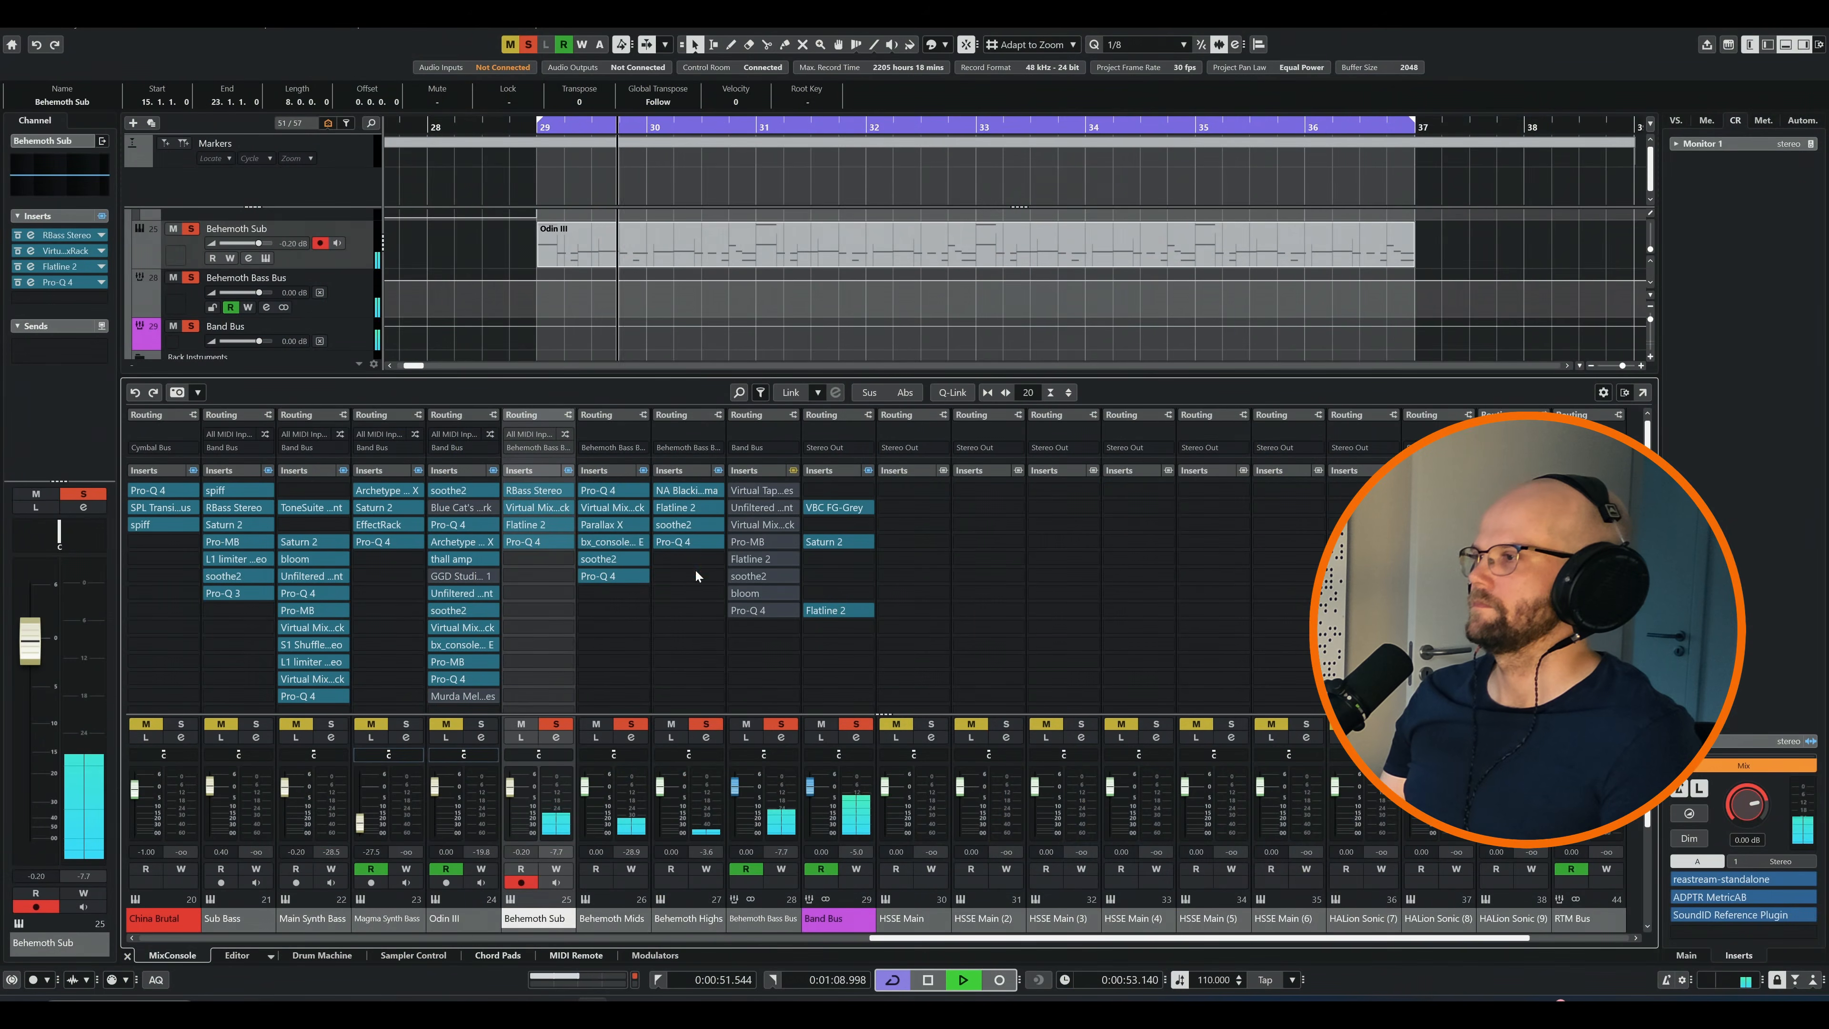
{"action": "left_click", "coordinate": [691, 544]}
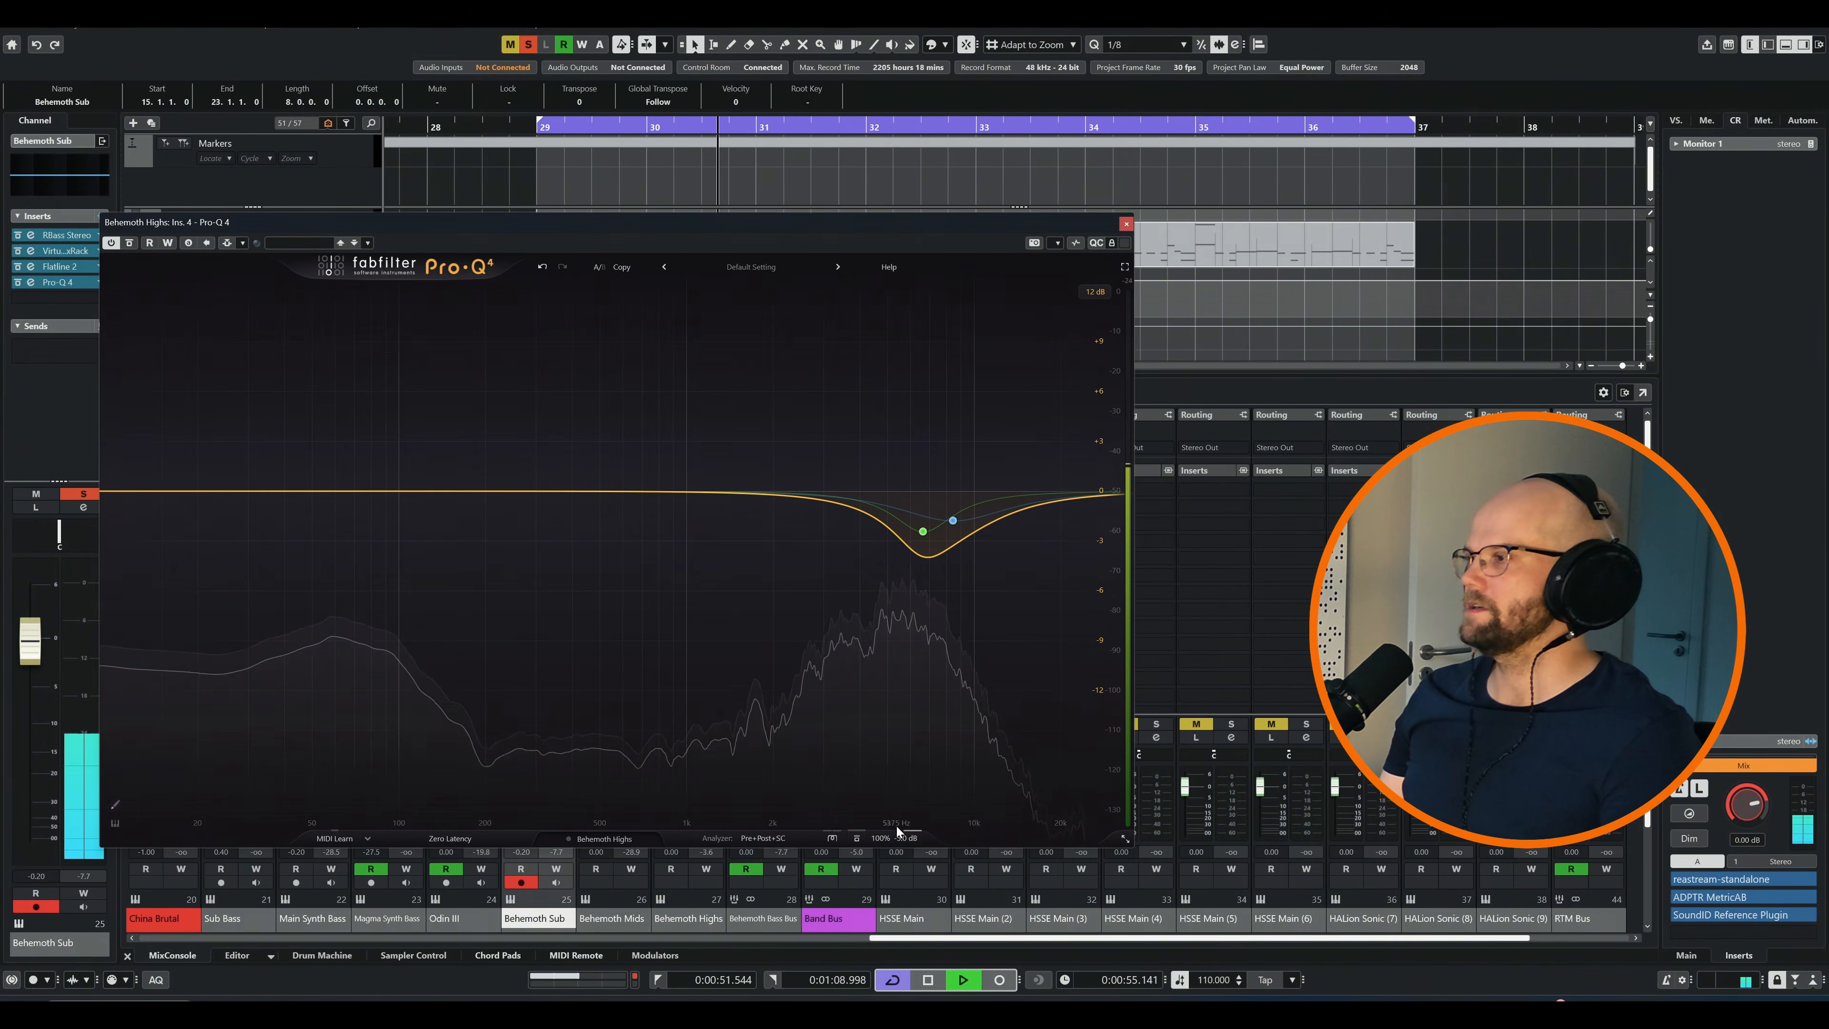
{"action": "mouse_move", "coordinate": [901, 789]}
{"action": "left_mouse_down"}
{"action": "mouse_move", "coordinate": [909, 693]}
{"action": "mouse_move", "coordinate": [892, 773]}
{"action": "left_mouse_up"}
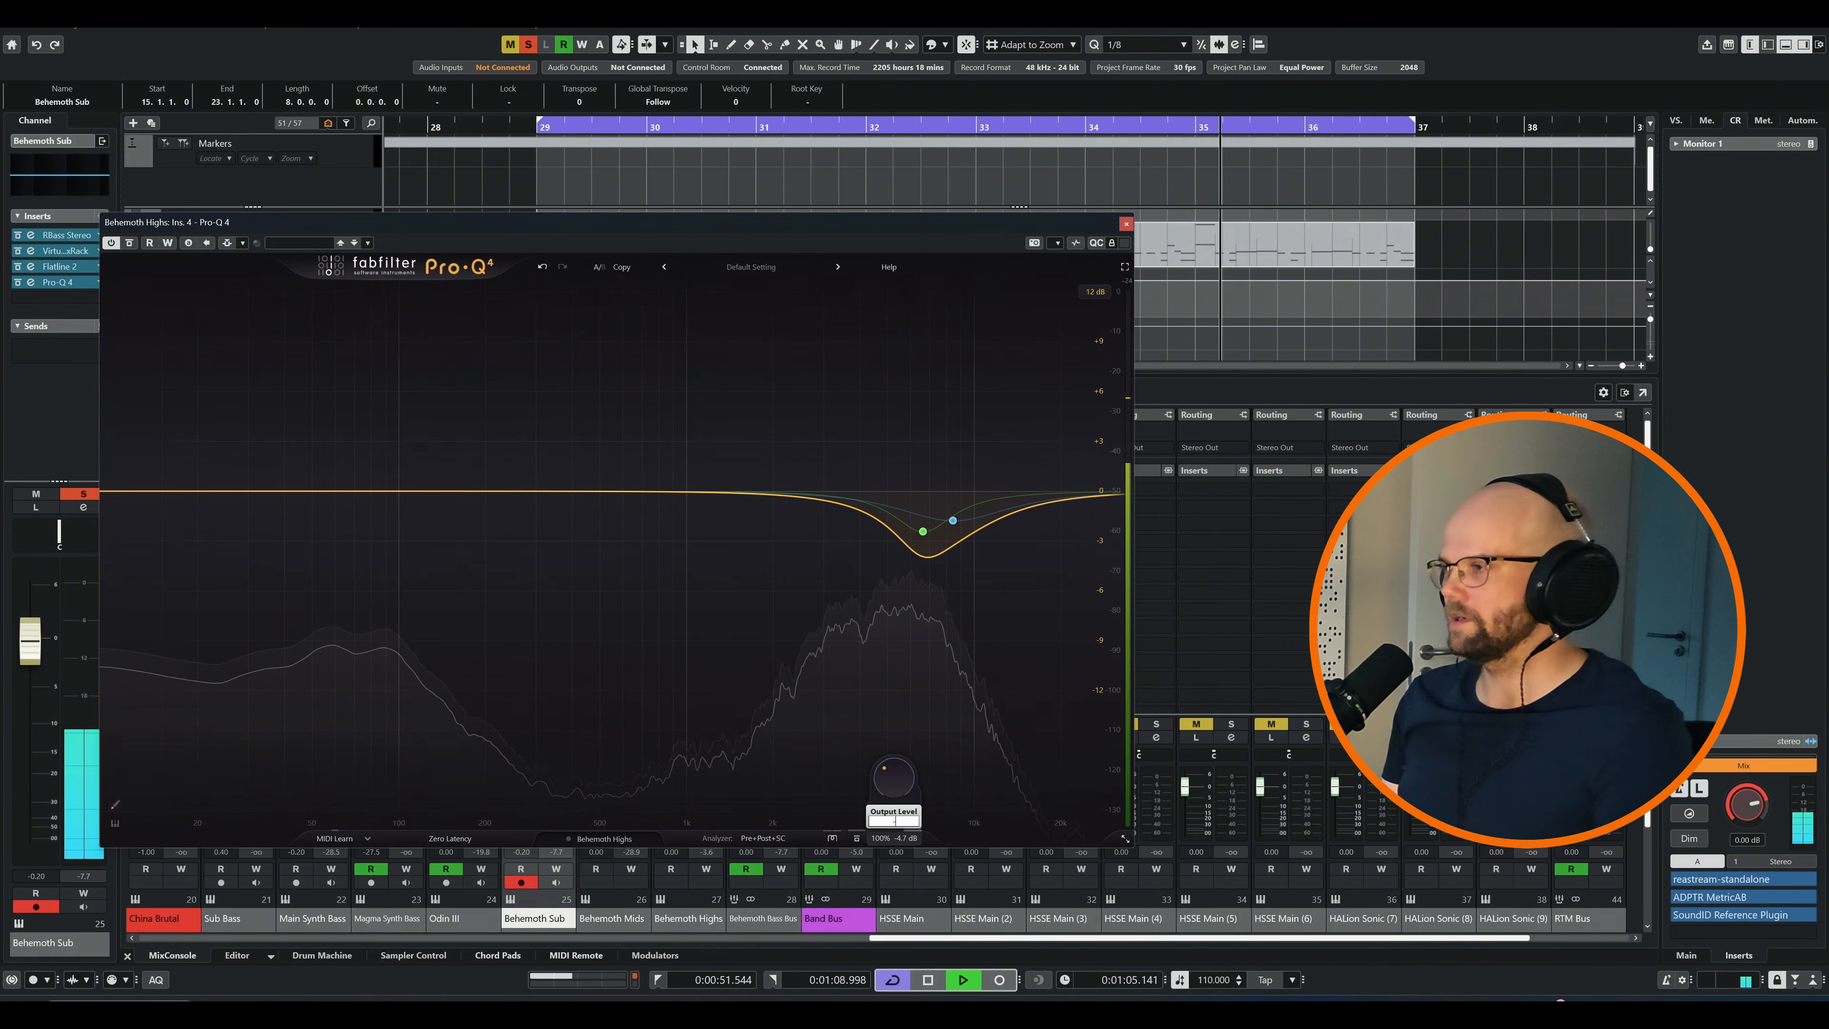
{"action": "left_click", "coordinate": [1126, 224]}
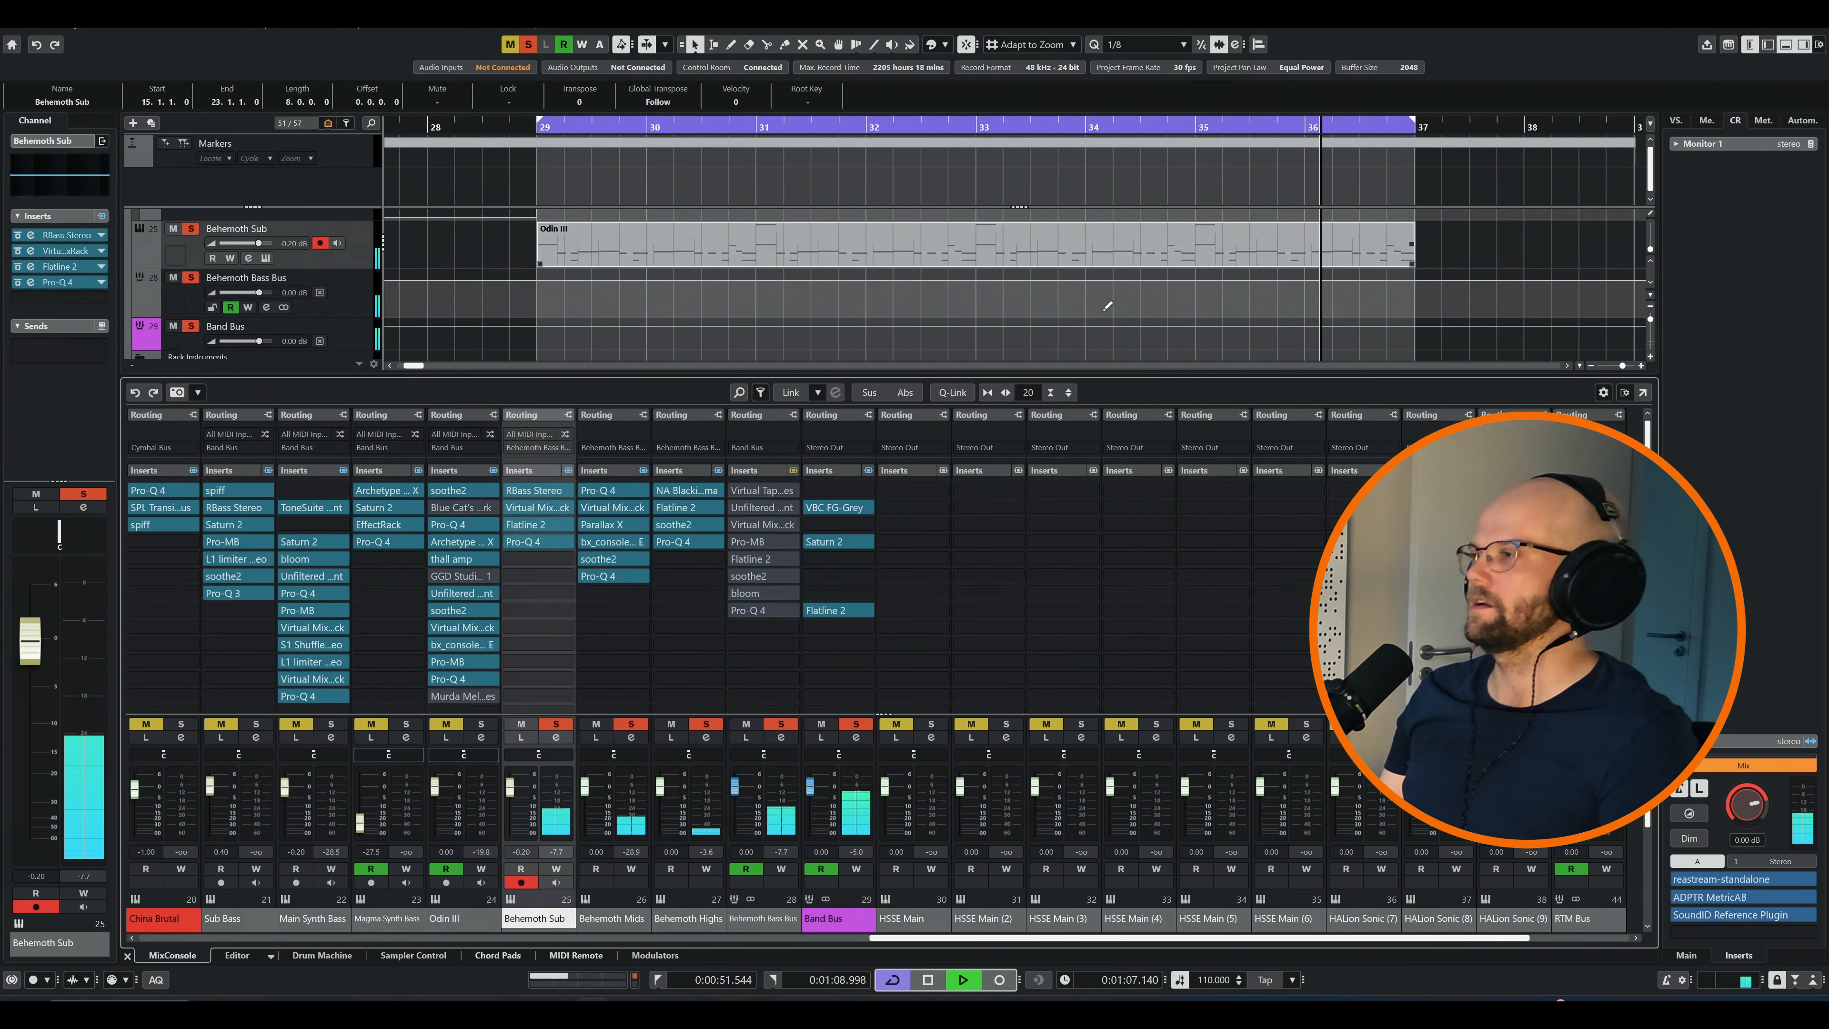
{"action": "key", "text": "space"}
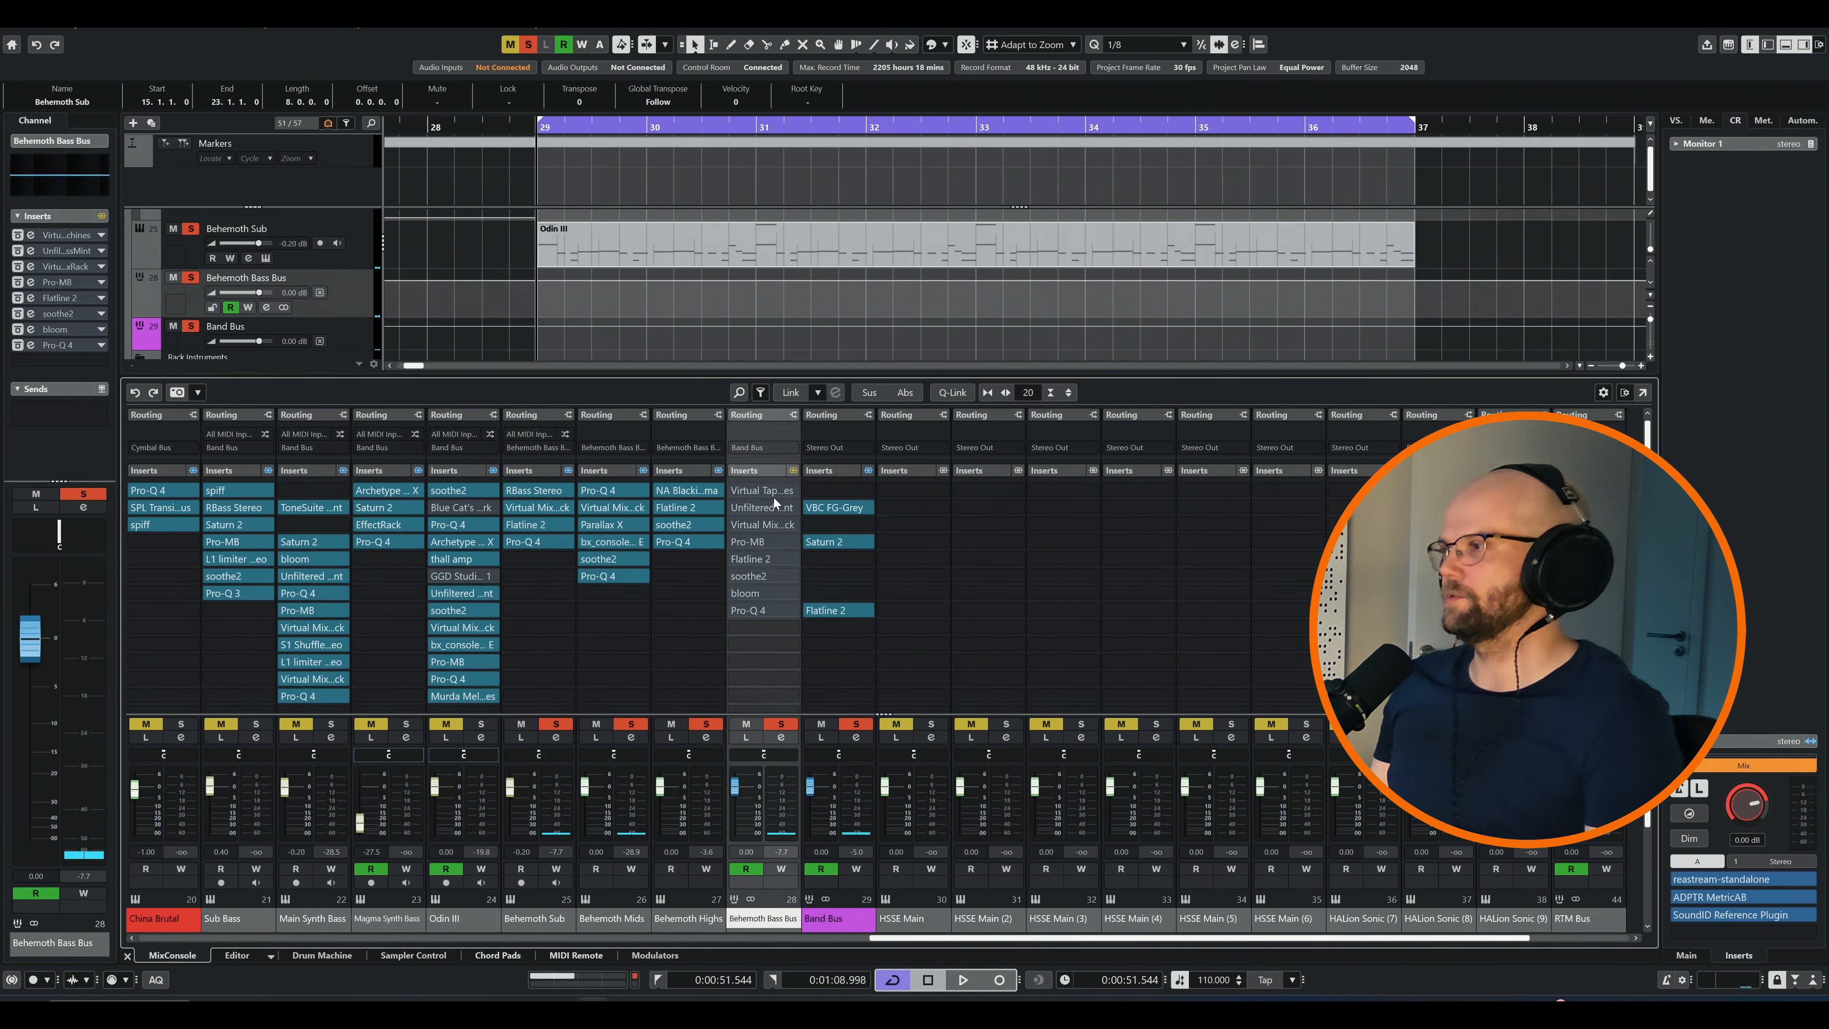
Open Virtual Tape Machines on the Behemoth Bass Bus, audition it on the loop, close its editor and stop playback
{"action": "left_click", "coordinate": [751, 489]}
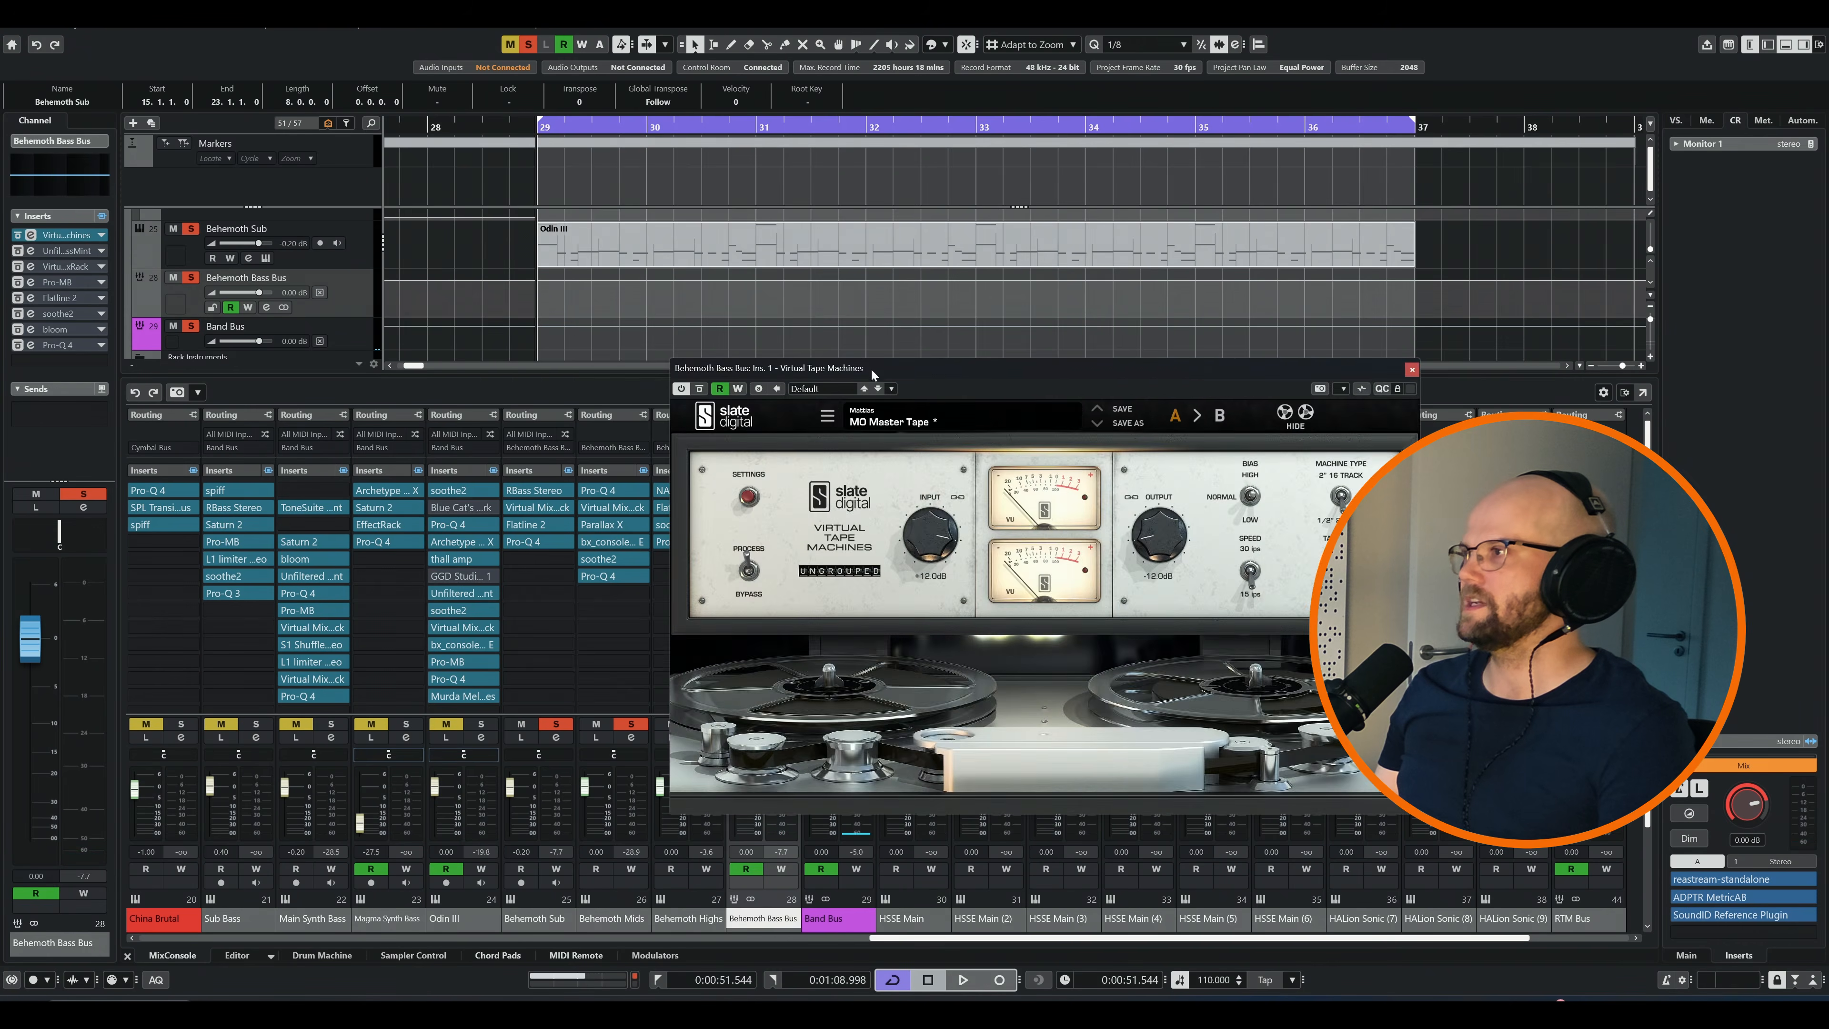
{"action": "left_click_drag", "start_coordinate": [871, 372], "coordinate": [569, 377]}
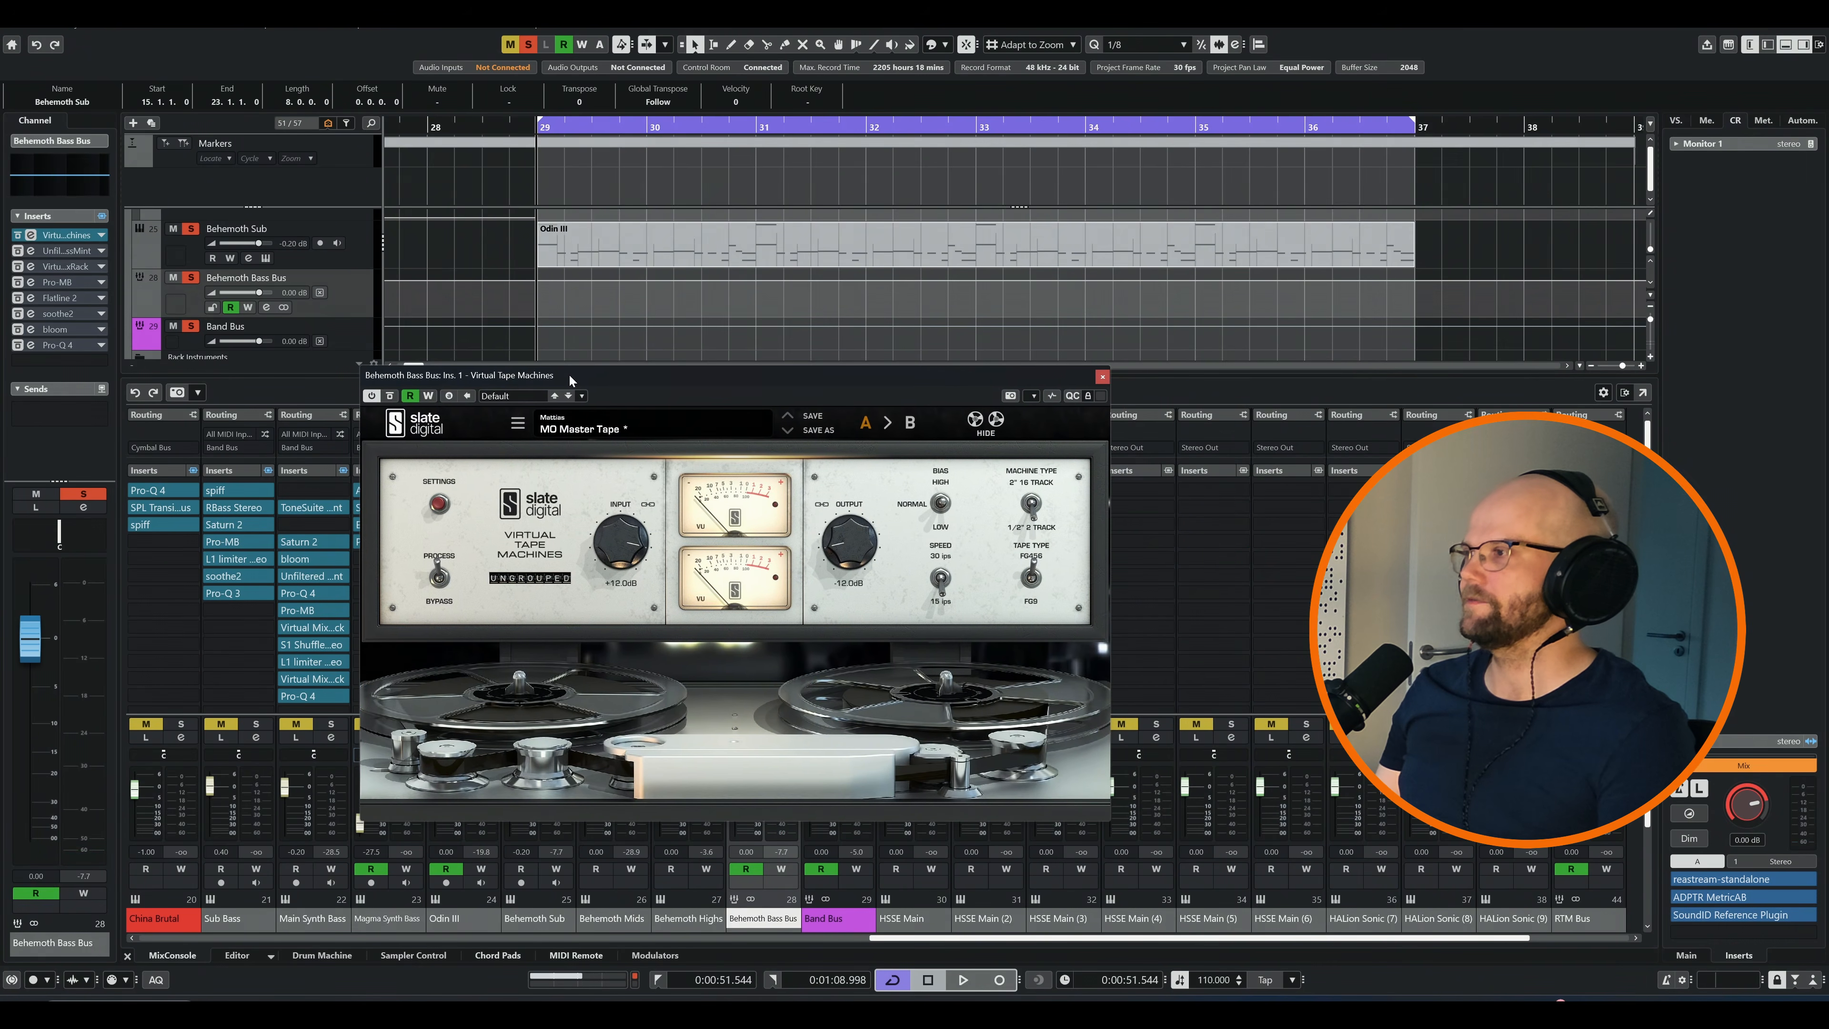
{"action": "key", "text": "space"}
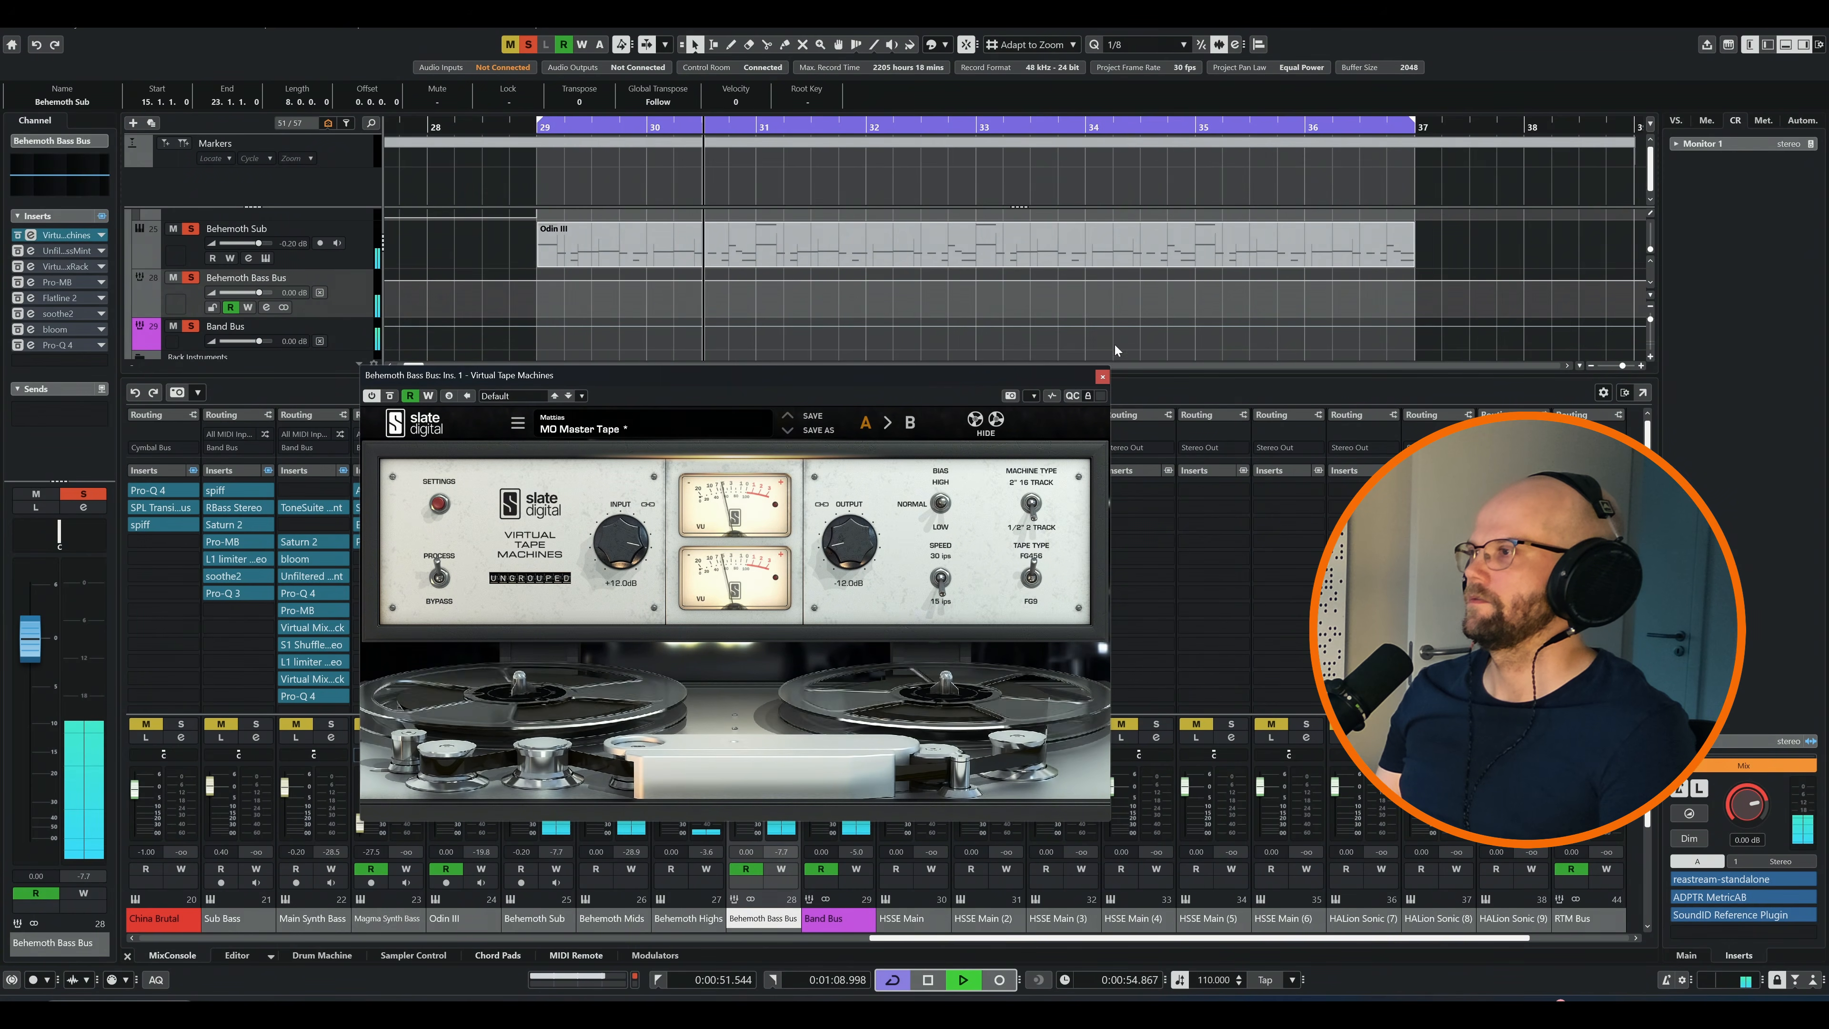
{"action": "left_click", "coordinate": [1101, 376]}
{"action": "key", "text": "space"}
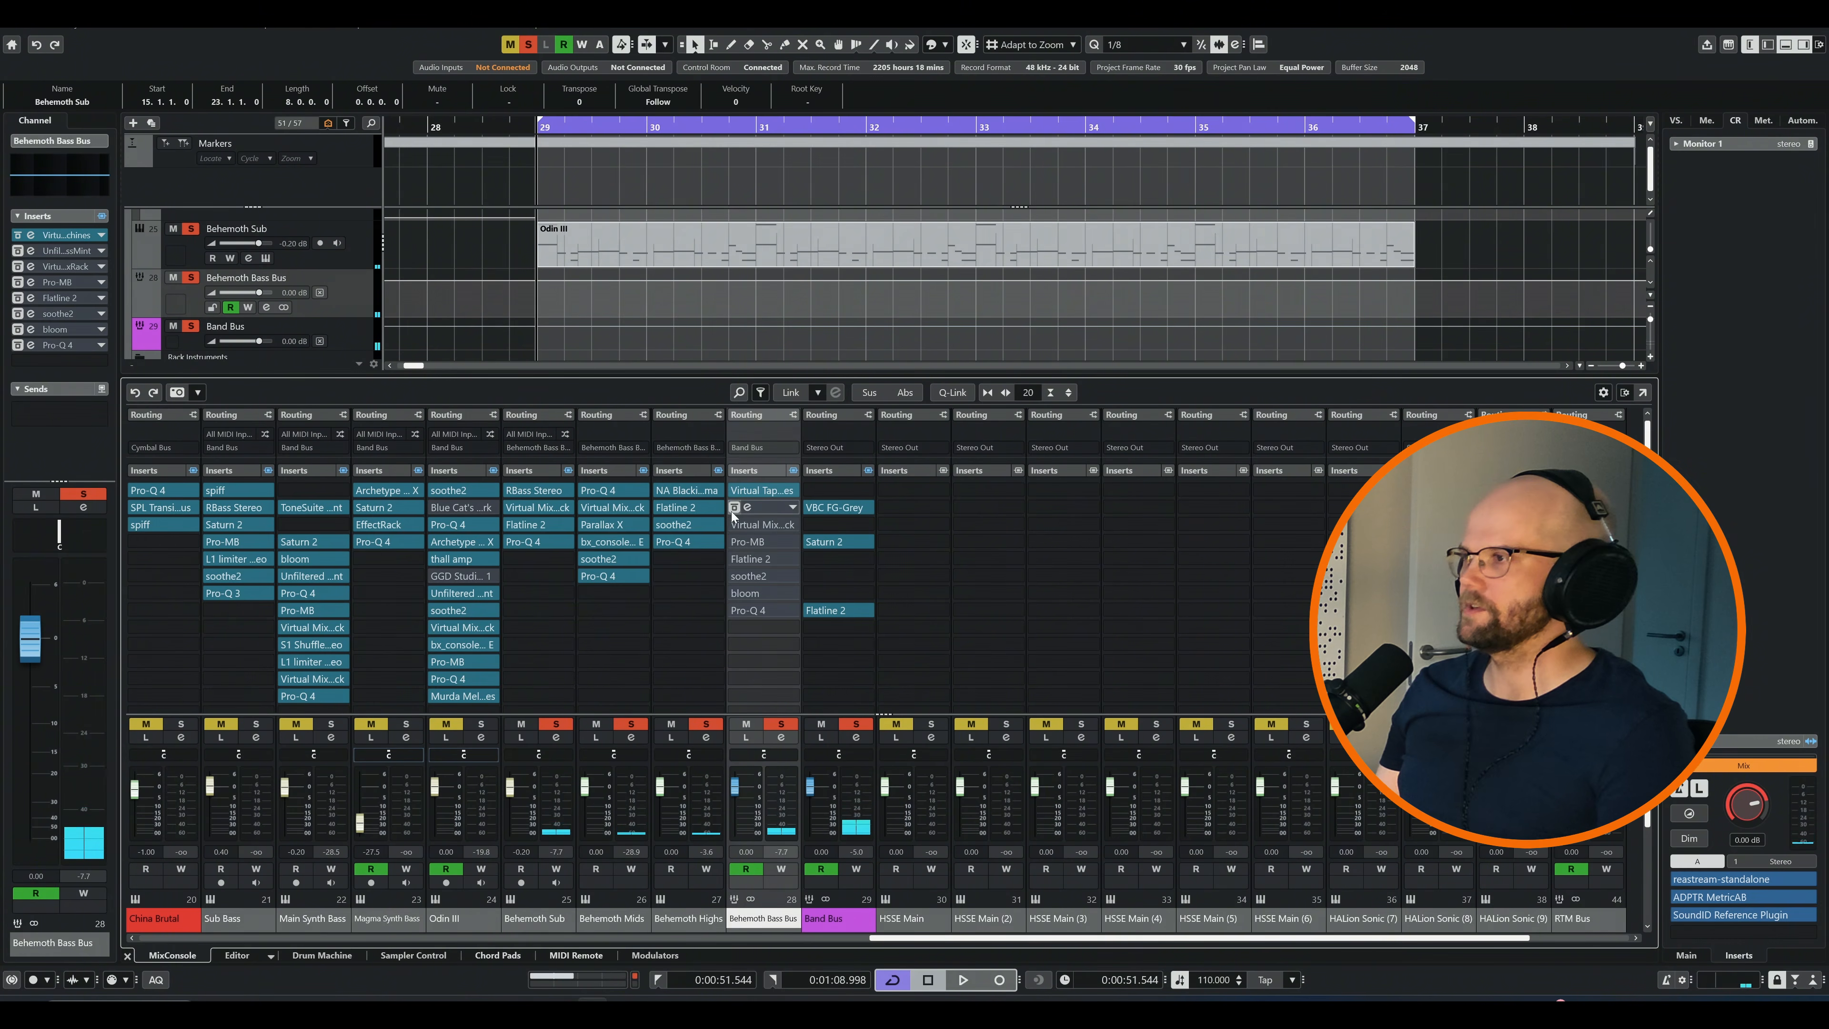
Examine and audition Bass-Mint and the Virtual Mix Rack on the Behemoth Bass Bus, closing each editor
{"action": "left_click", "coordinate": [733, 513]}
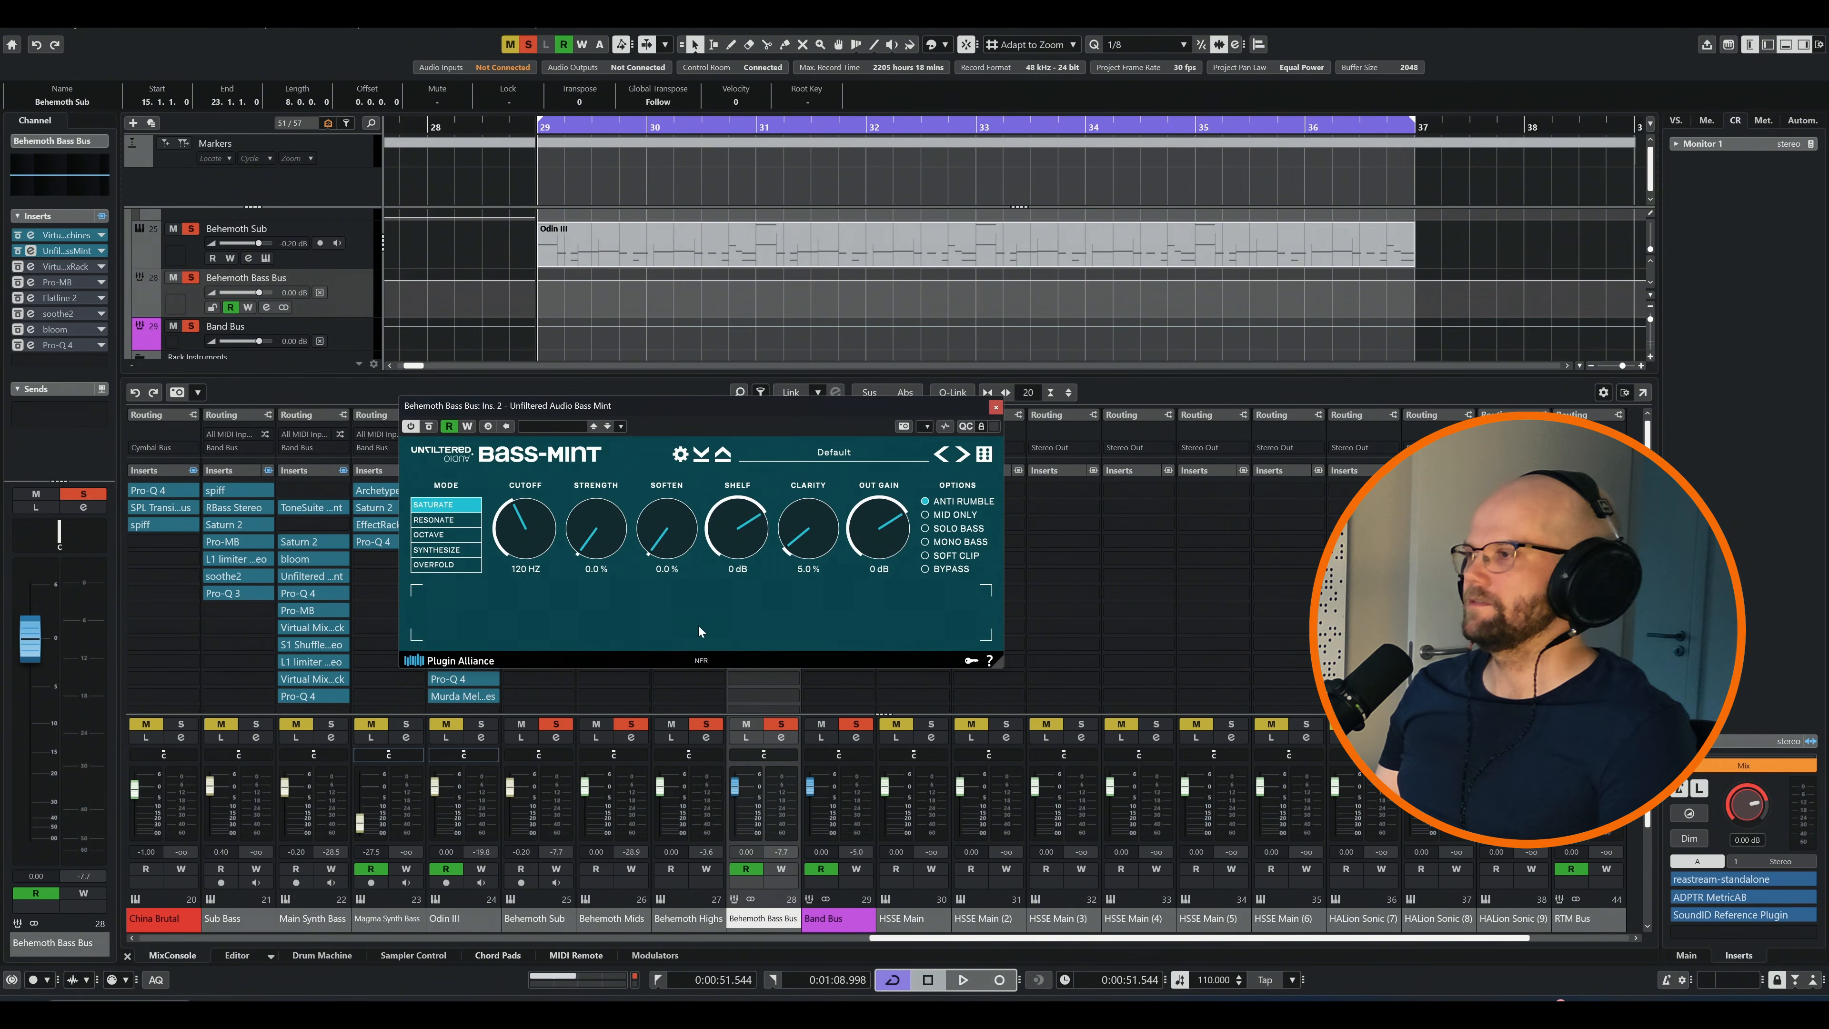
{"action": "key", "text": "space"}
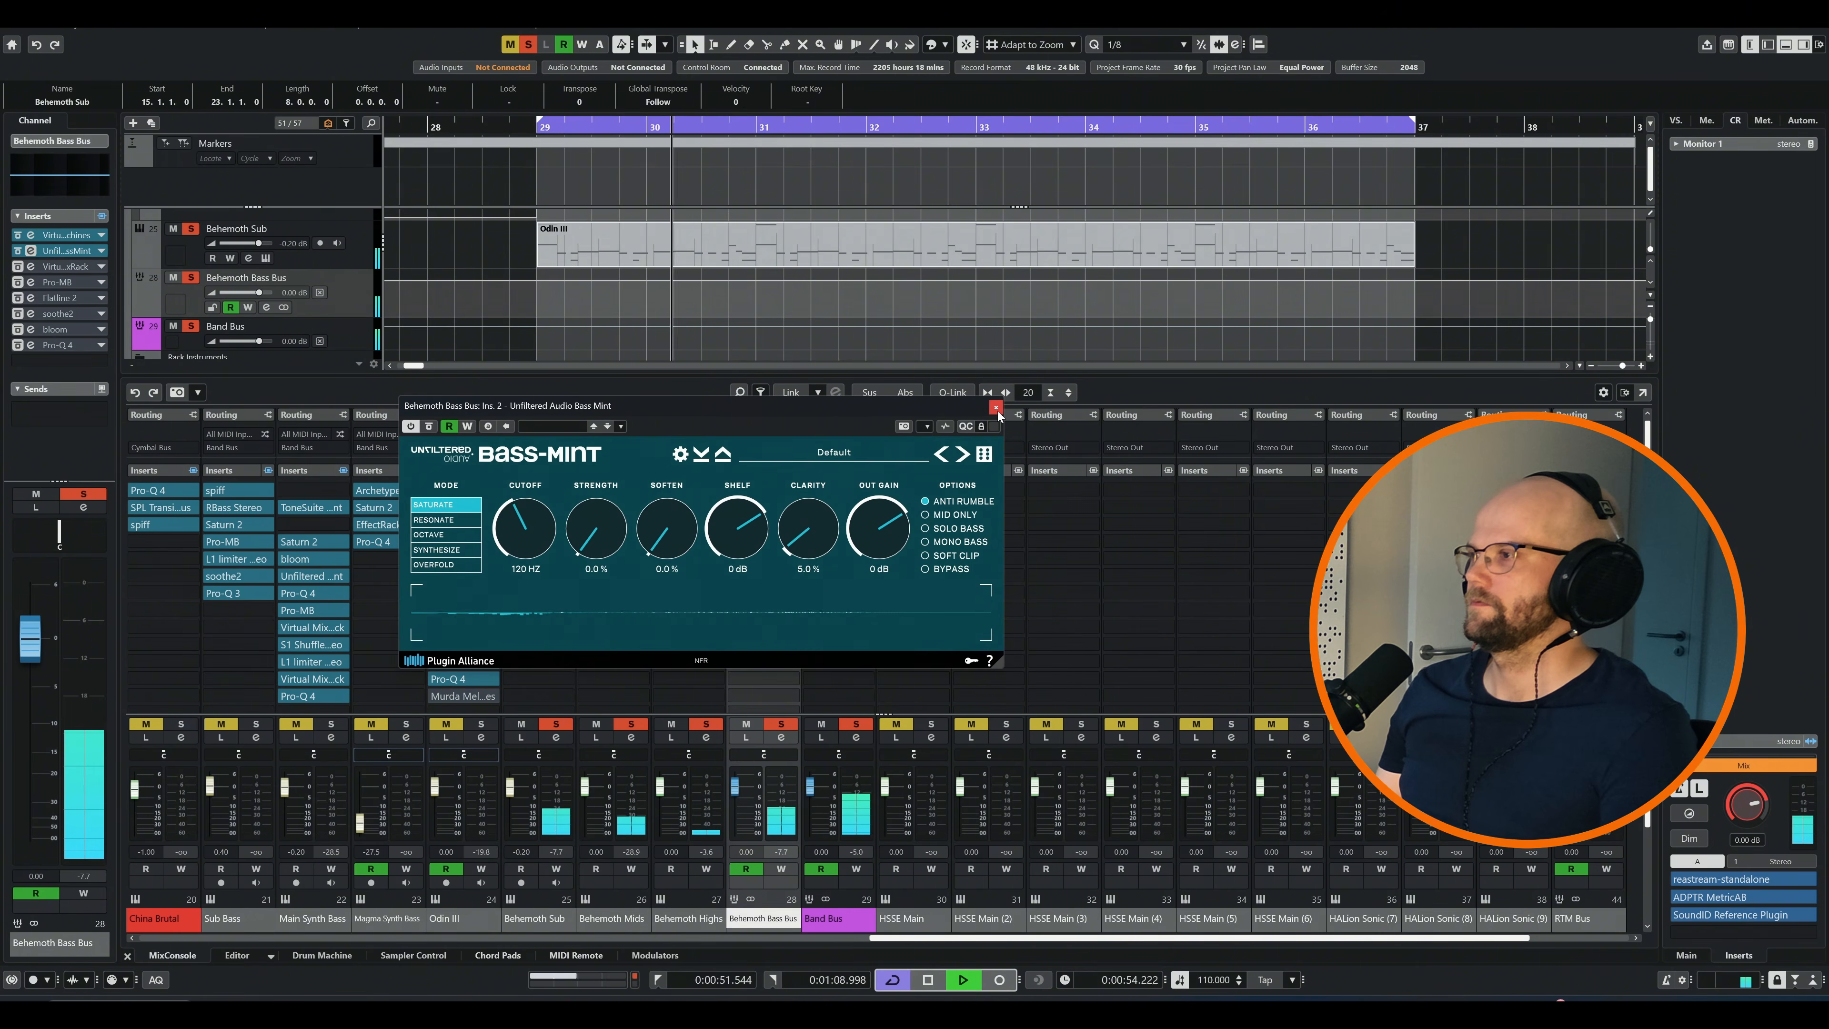
{"action": "left_click", "coordinate": [997, 409]}
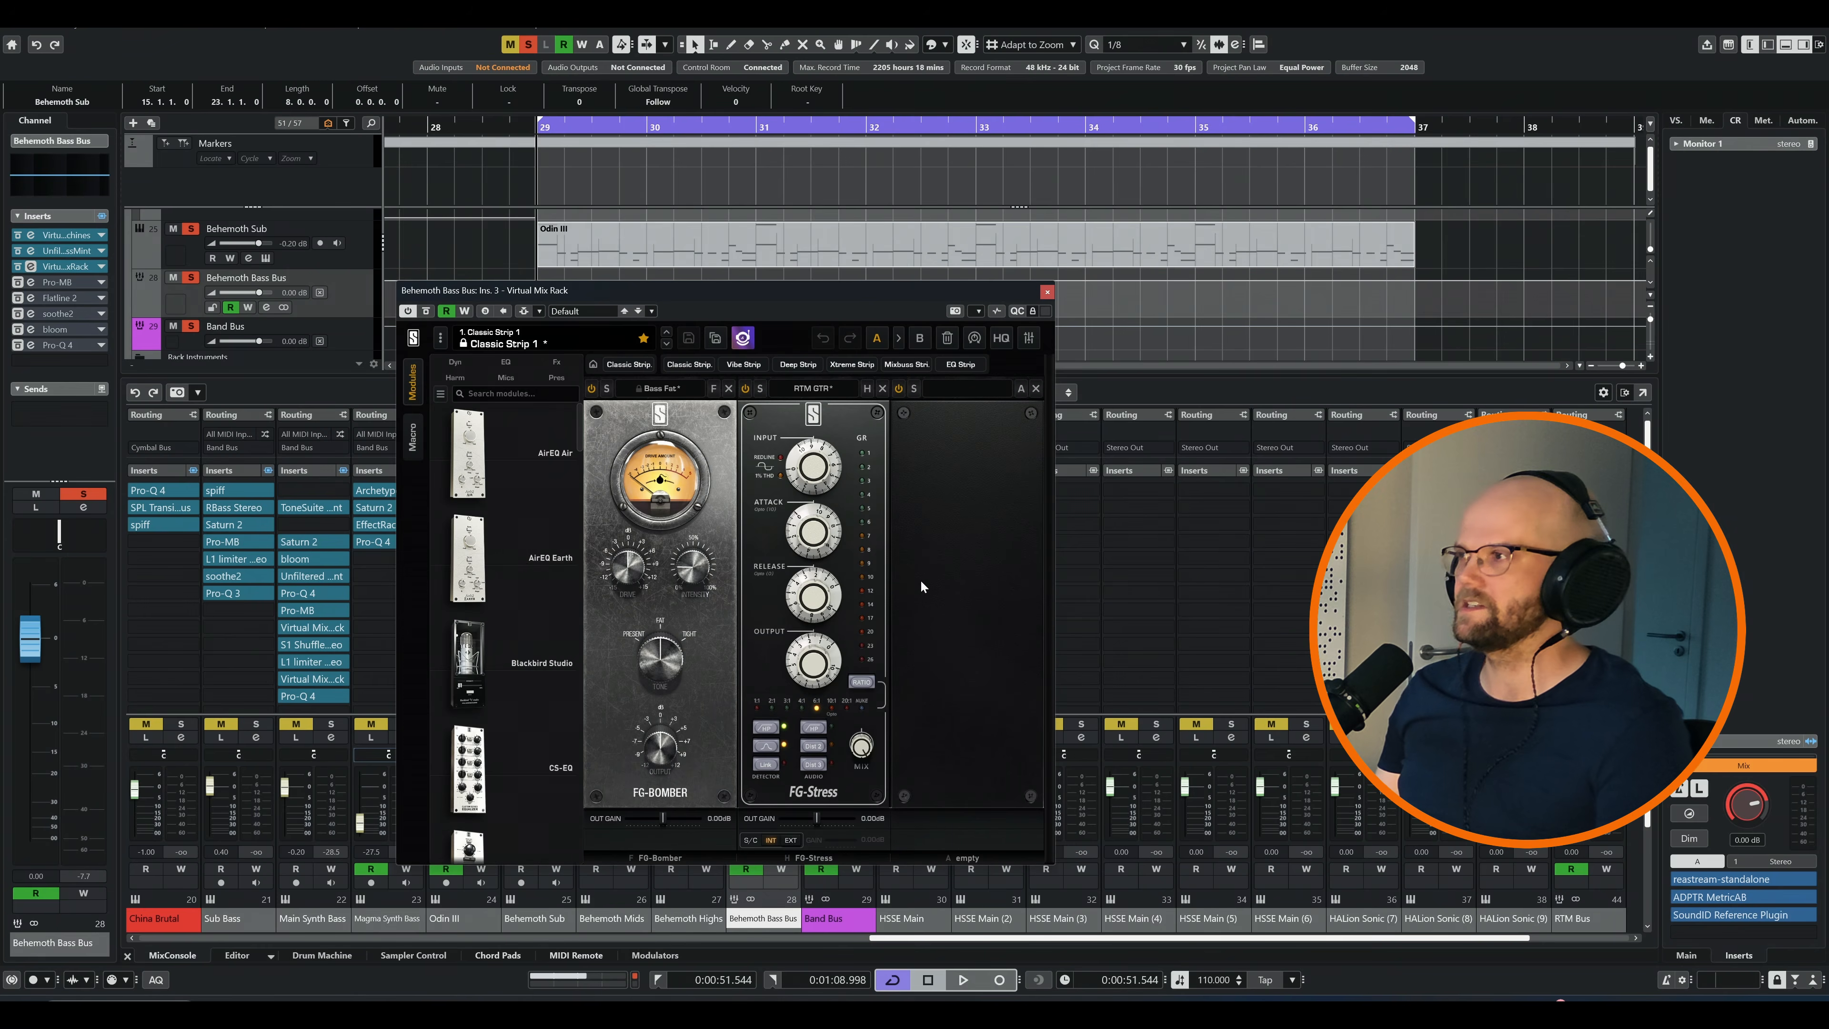
{"action": "key", "text": "space"}
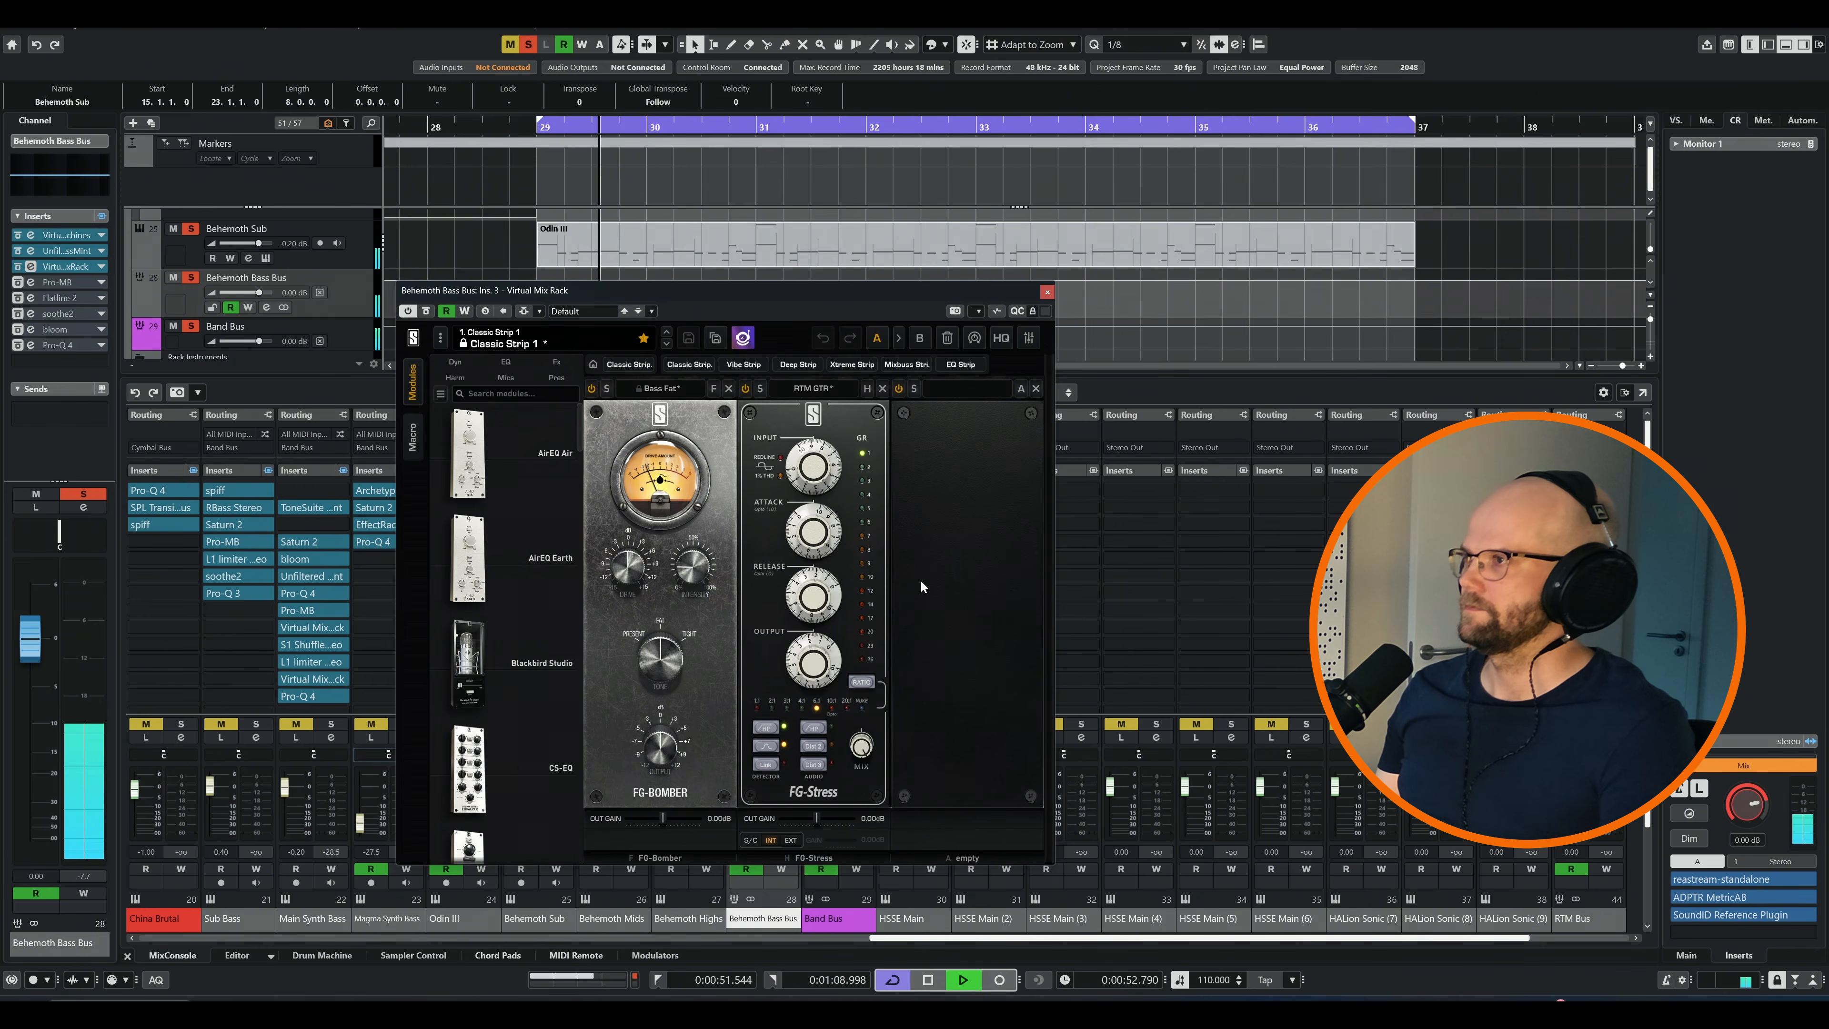
{"action": "left_click", "coordinate": [1048, 292]}
Examine the Pro-MB bands on the Behemoth Bass Bus while the loop plays, and close the editor
{"action": "left_click_drag", "start_coordinate": [830, 332], "coordinate": [817, 370]}
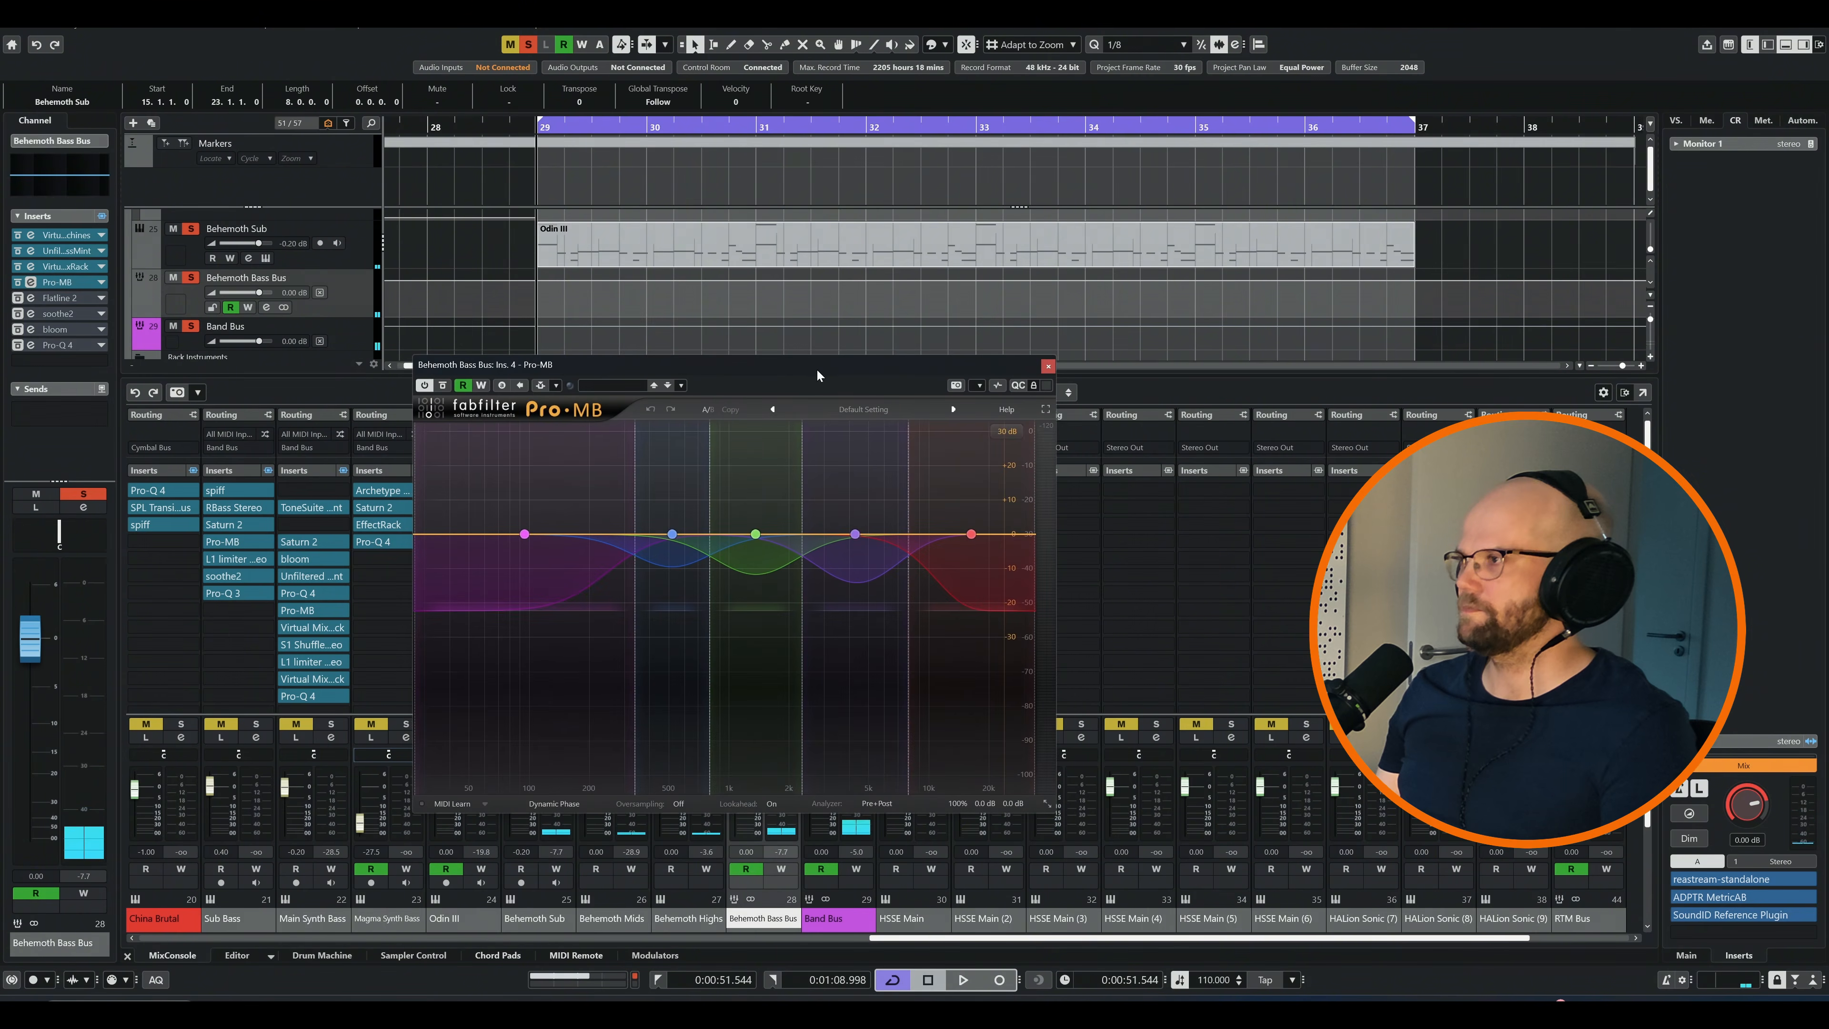
{"action": "key", "text": "space"}
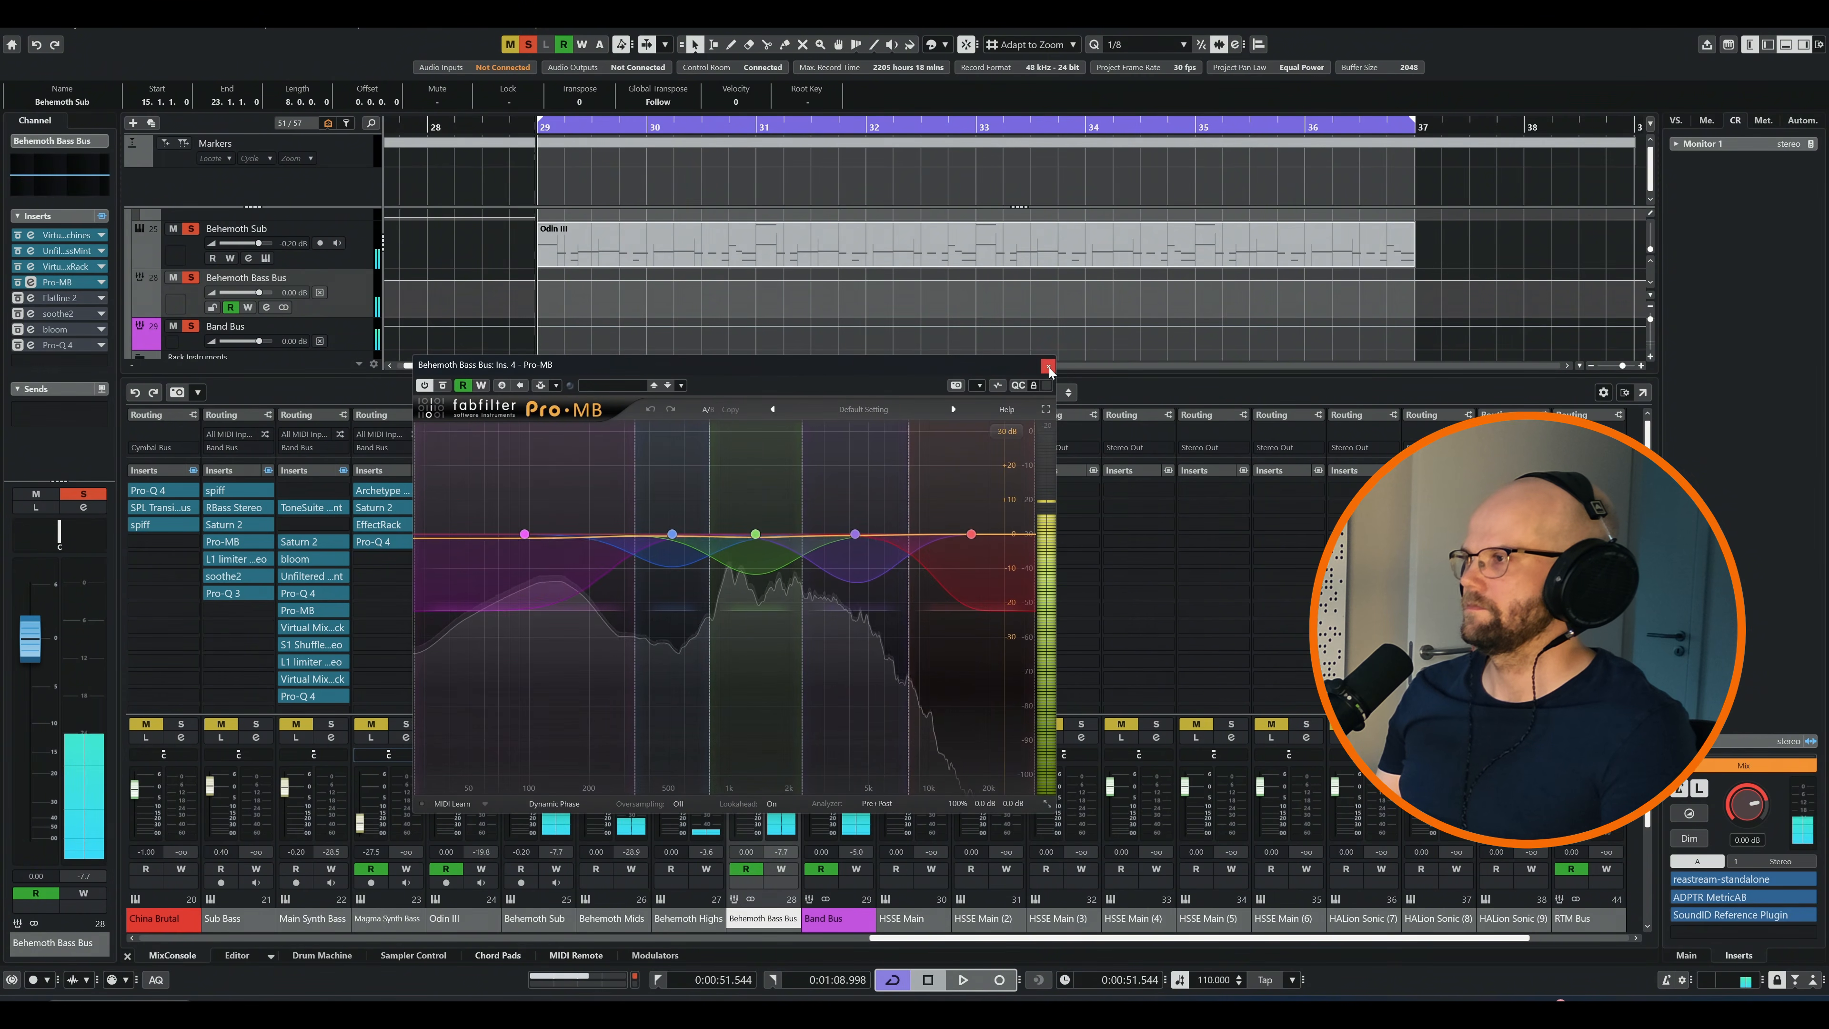
{"action": "left_click", "coordinate": [1048, 367]}
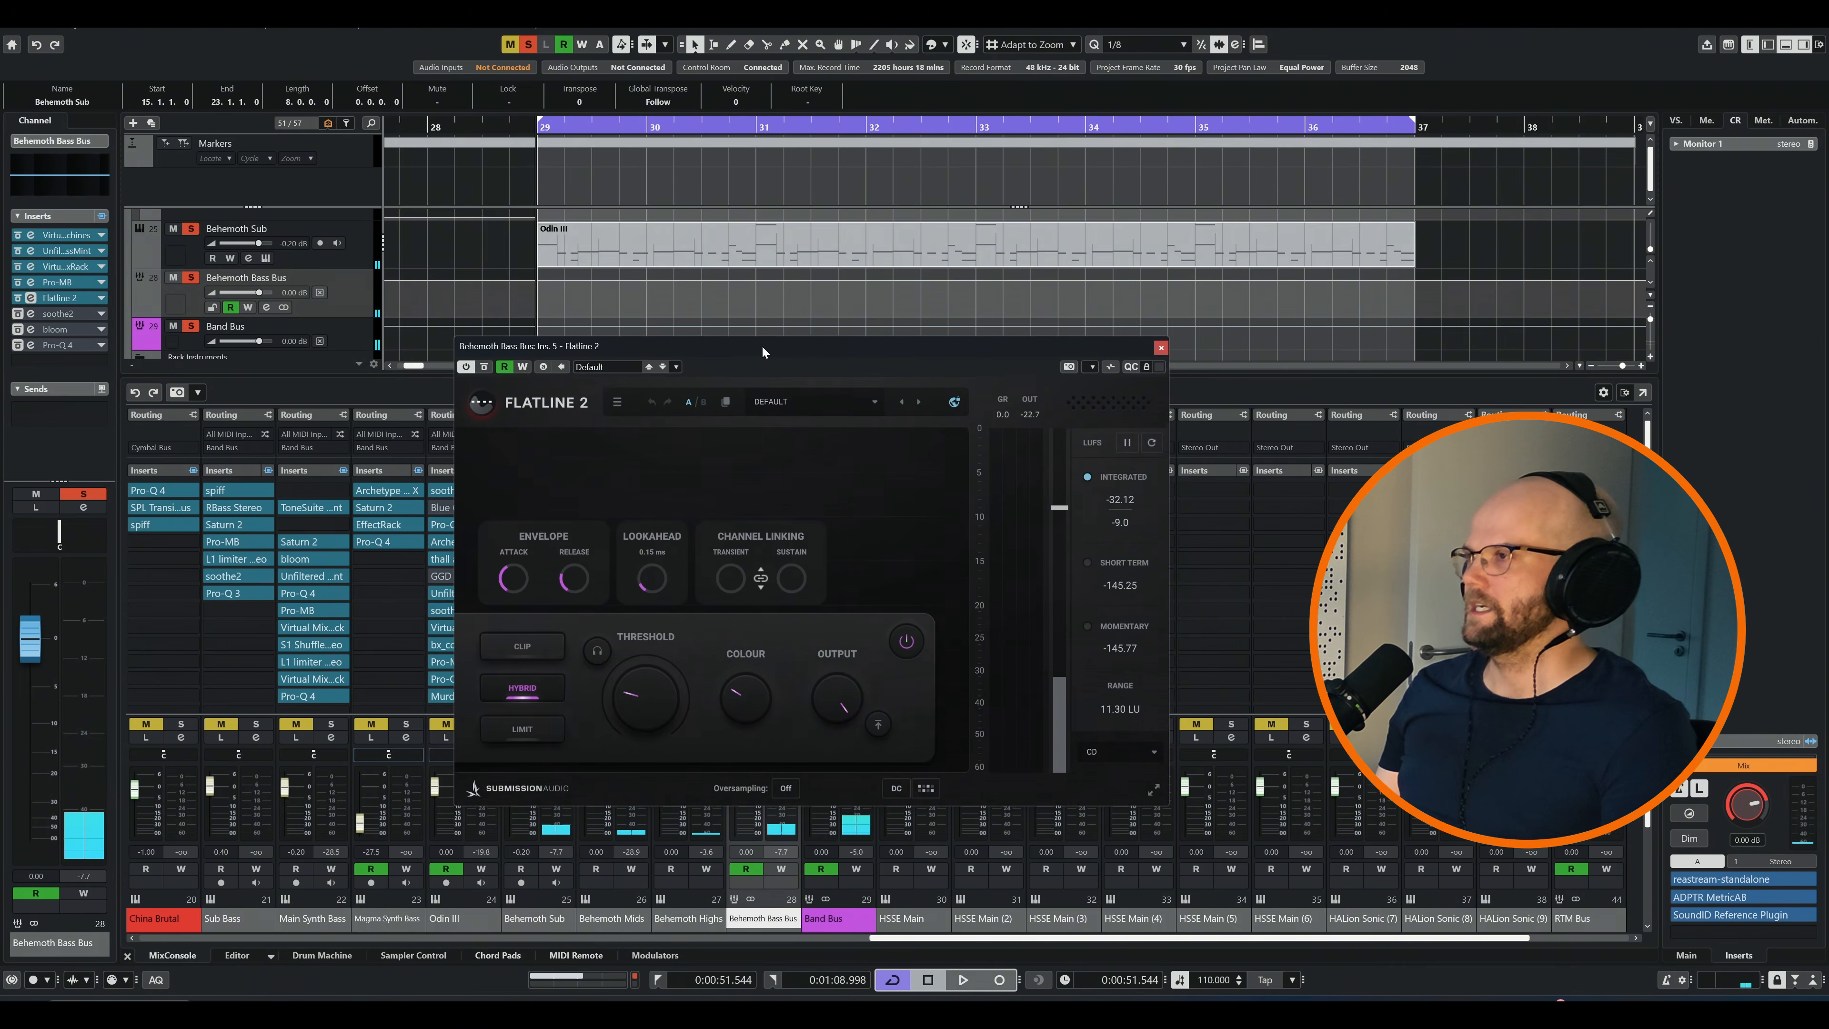
Examine Flatline 2 and soothe2 on the Behemoth Bass Bus while the loop plays, closing the soothe2 editor
{"action": "left_click_drag", "start_coordinate": [762, 345], "coordinate": [762, 338]}
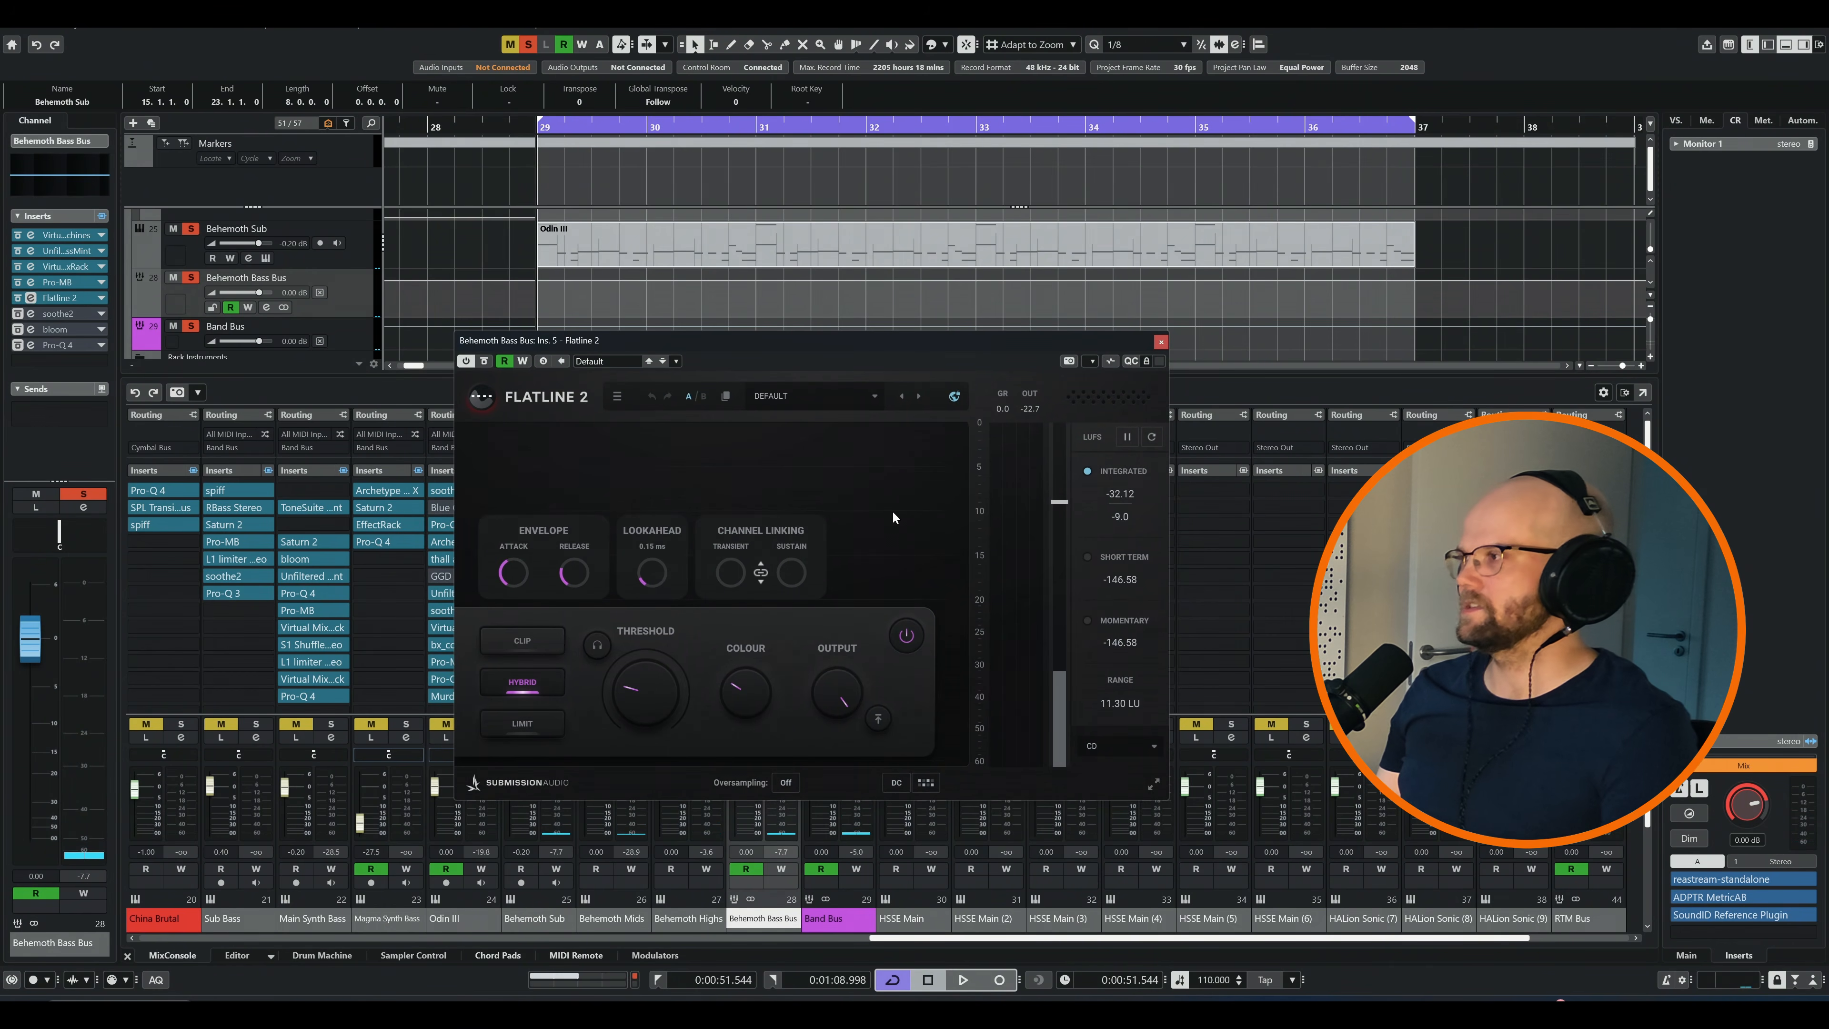
{"action": "key", "text": "space"}
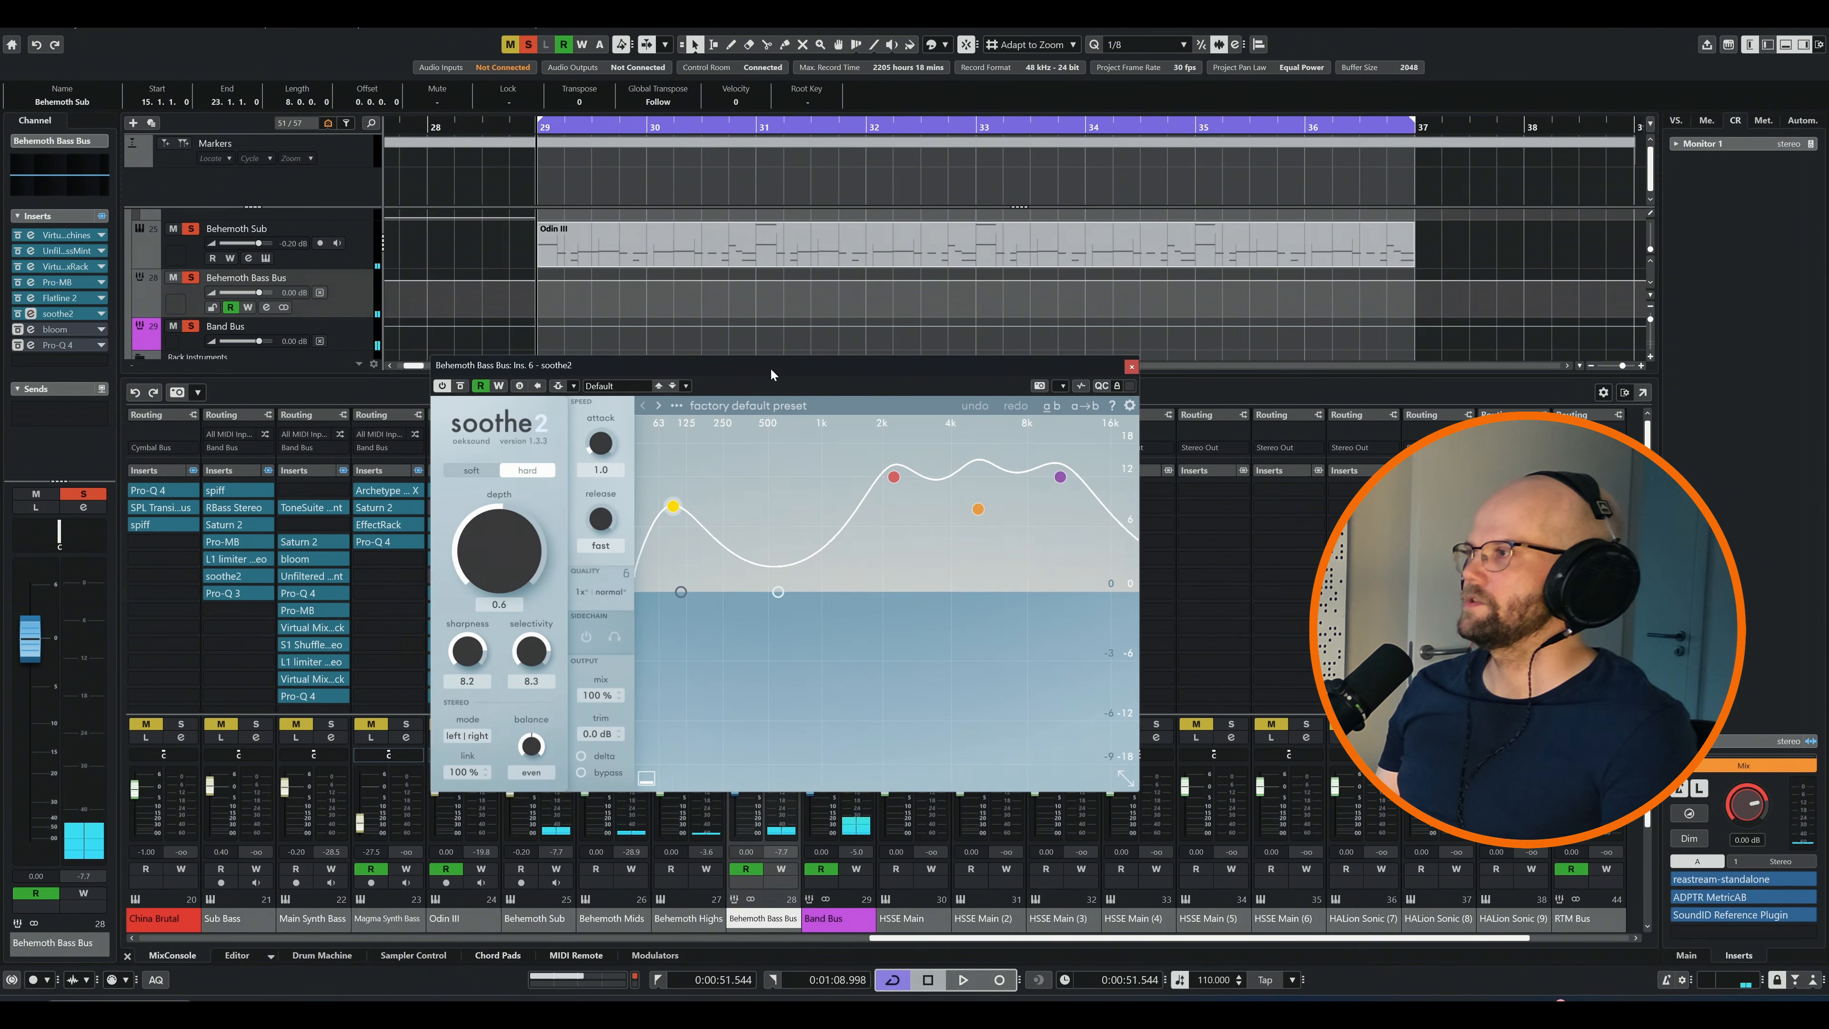
{"action": "key", "text": "space"}
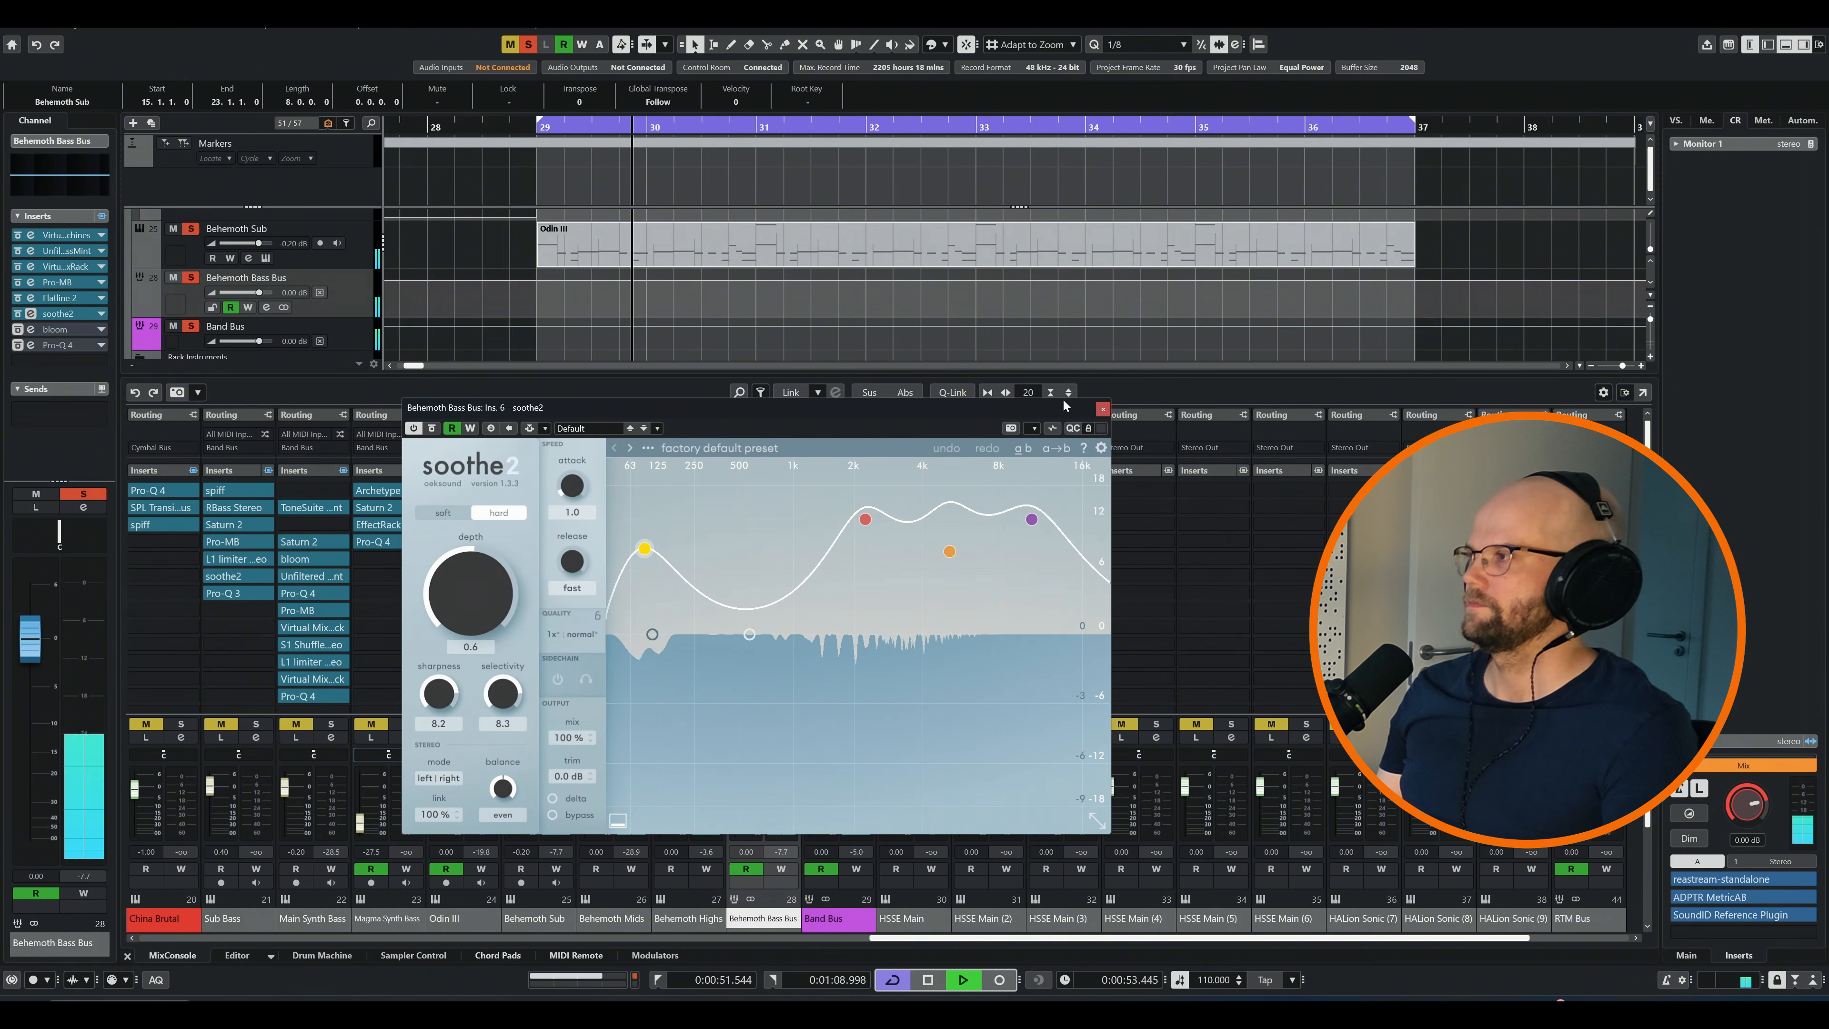
{"action": "left_click", "coordinate": [1102, 409]}
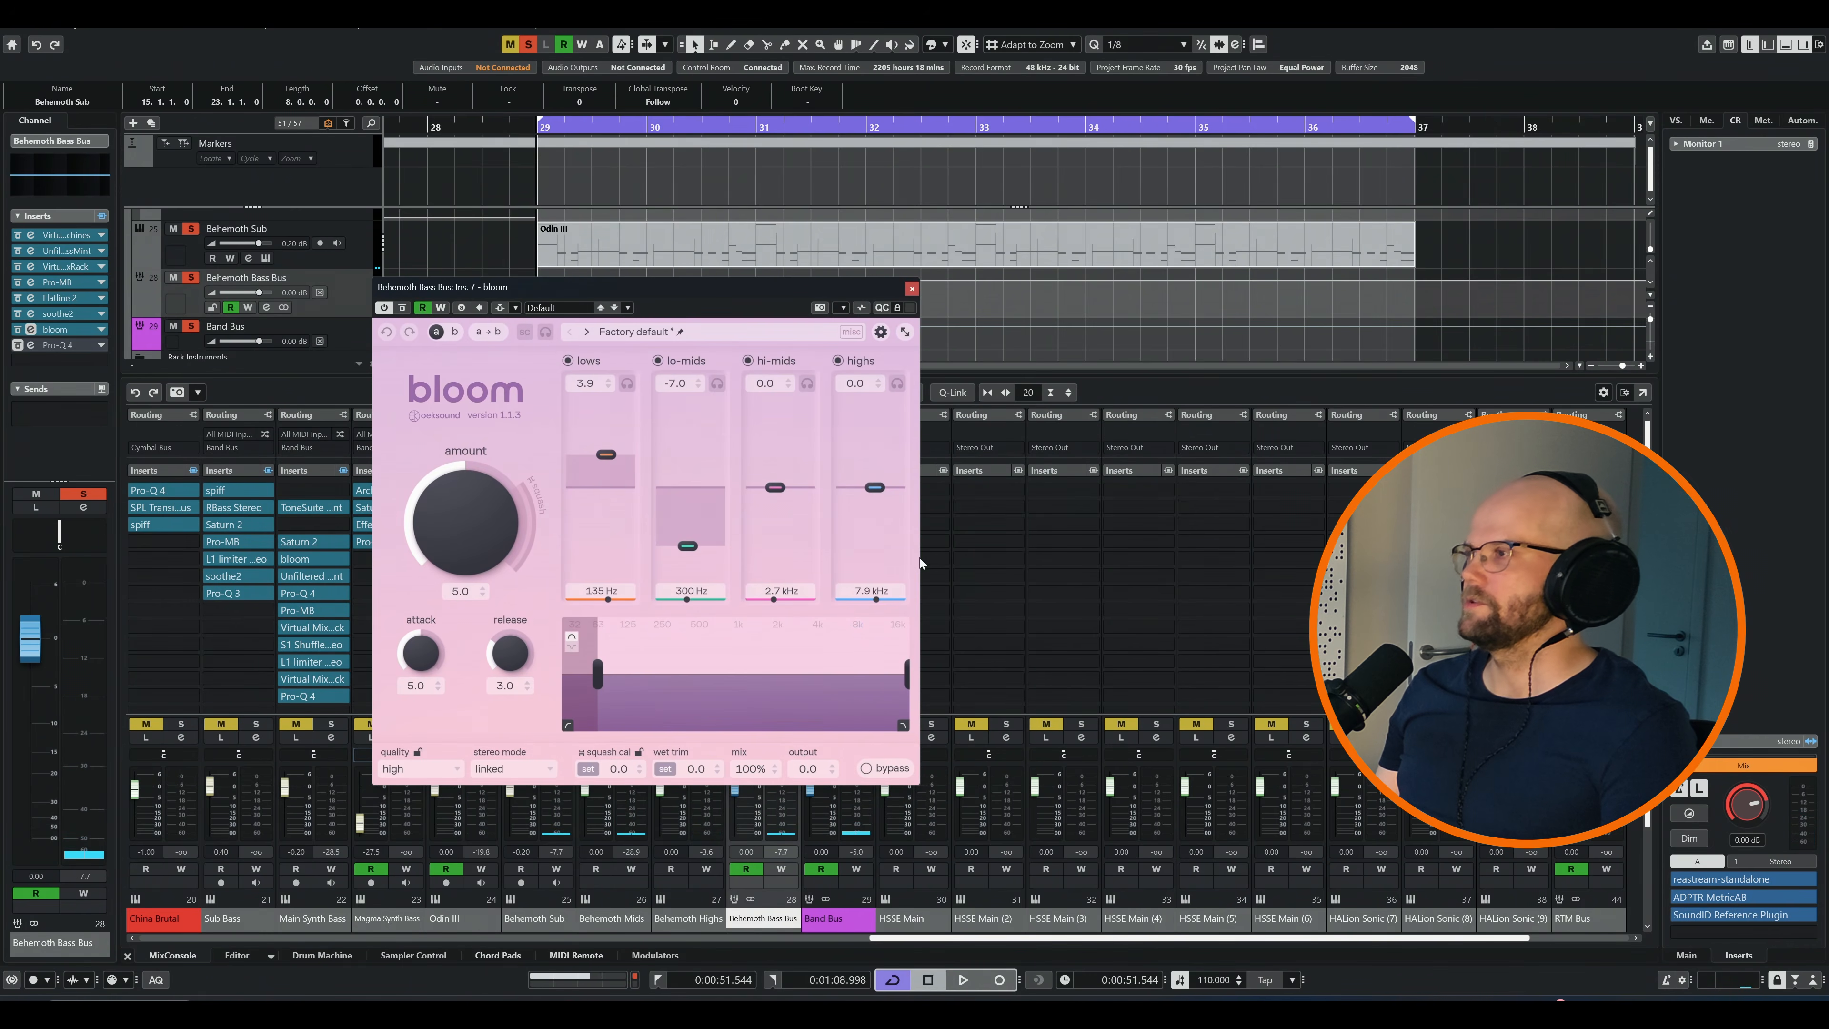
Audition bloom on the Behemoth Bass Bus and examine the bus's Pro-Q 4 curve during playback
{"action": "left_click_drag", "start_coordinate": [818, 289], "coordinate": [924, 302]}
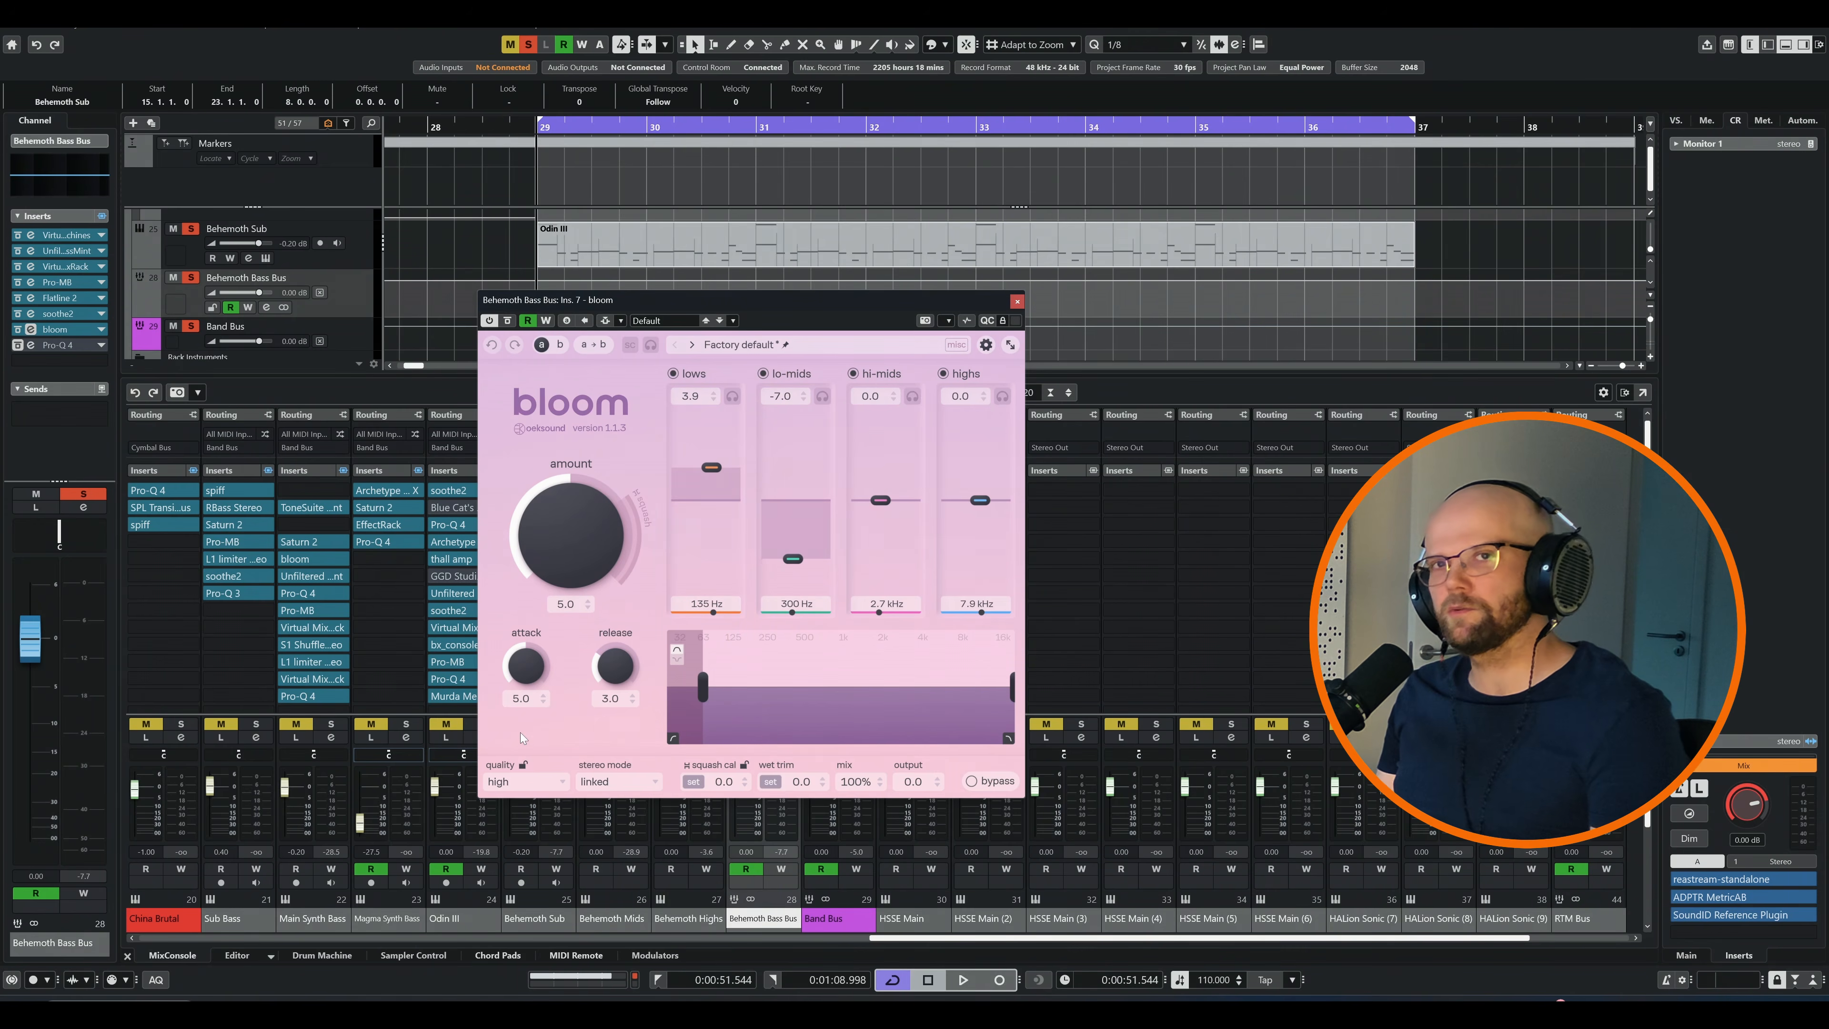
{"action": "key", "text": "space"}
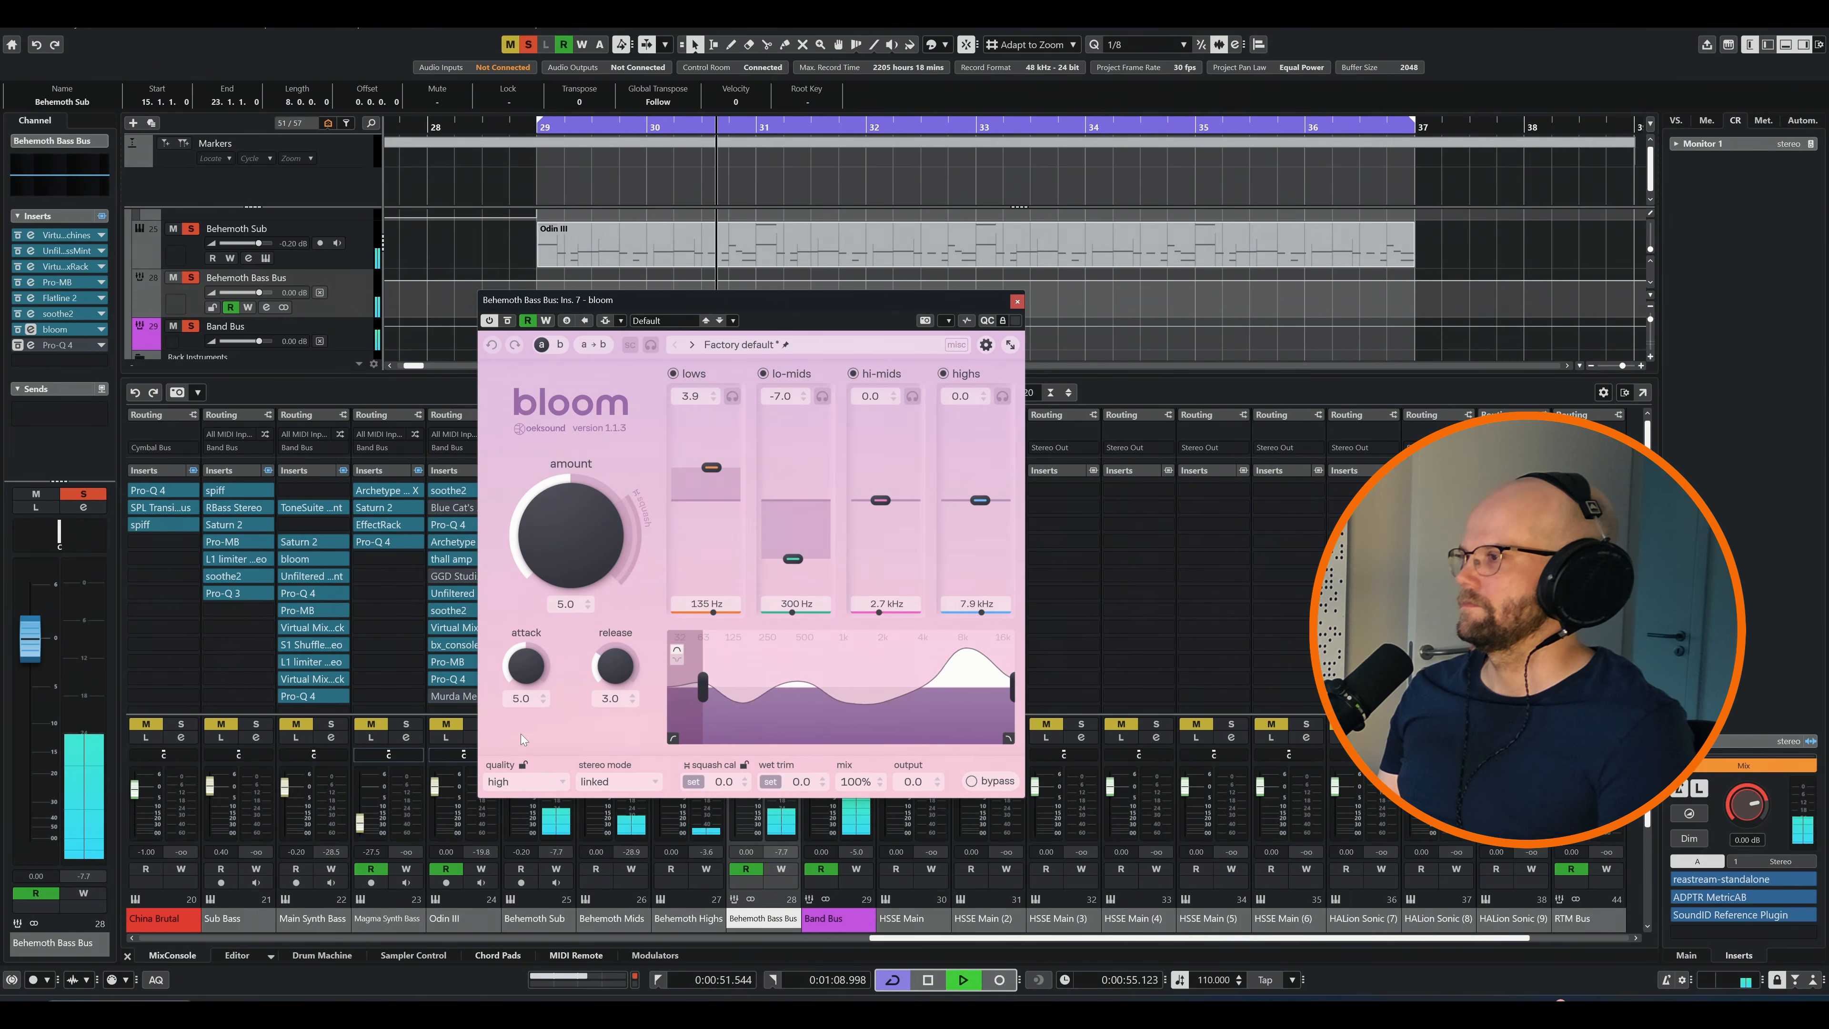
{"action": "left_click_drag", "start_coordinate": [715, 255], "coordinate": [731, 248]}
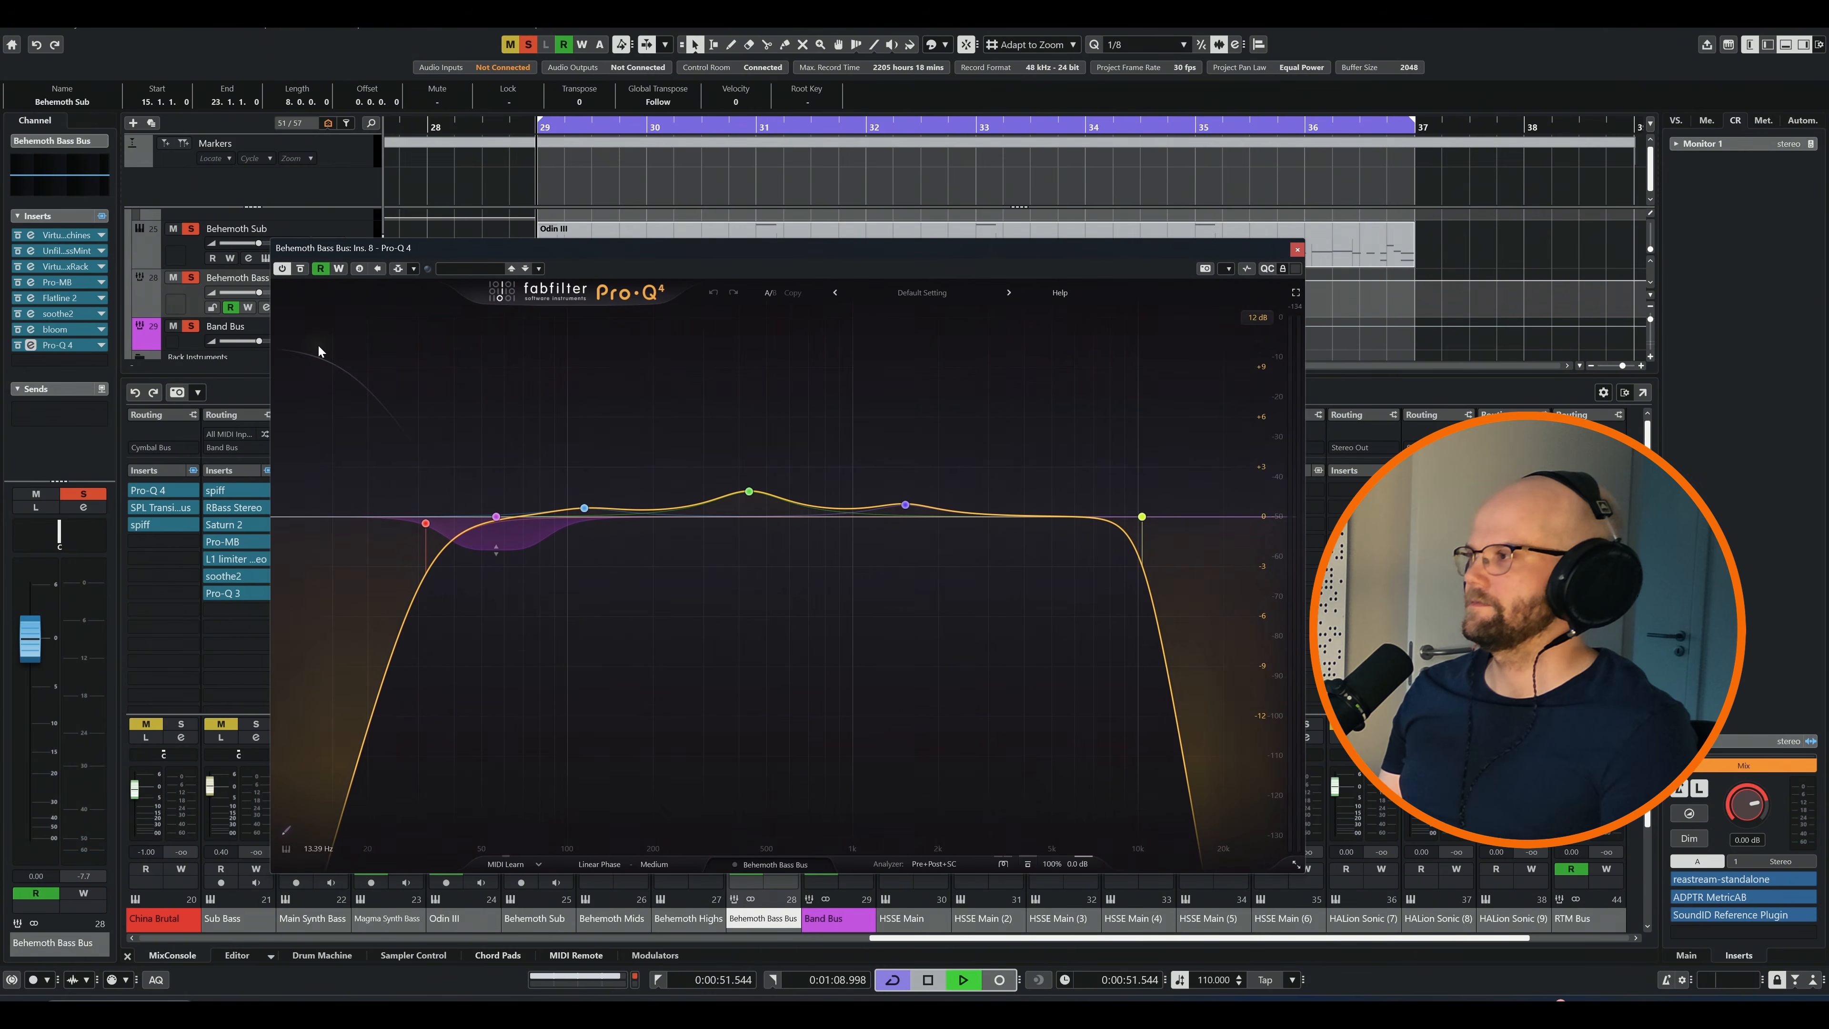
{"action": "key", "text": "space"}
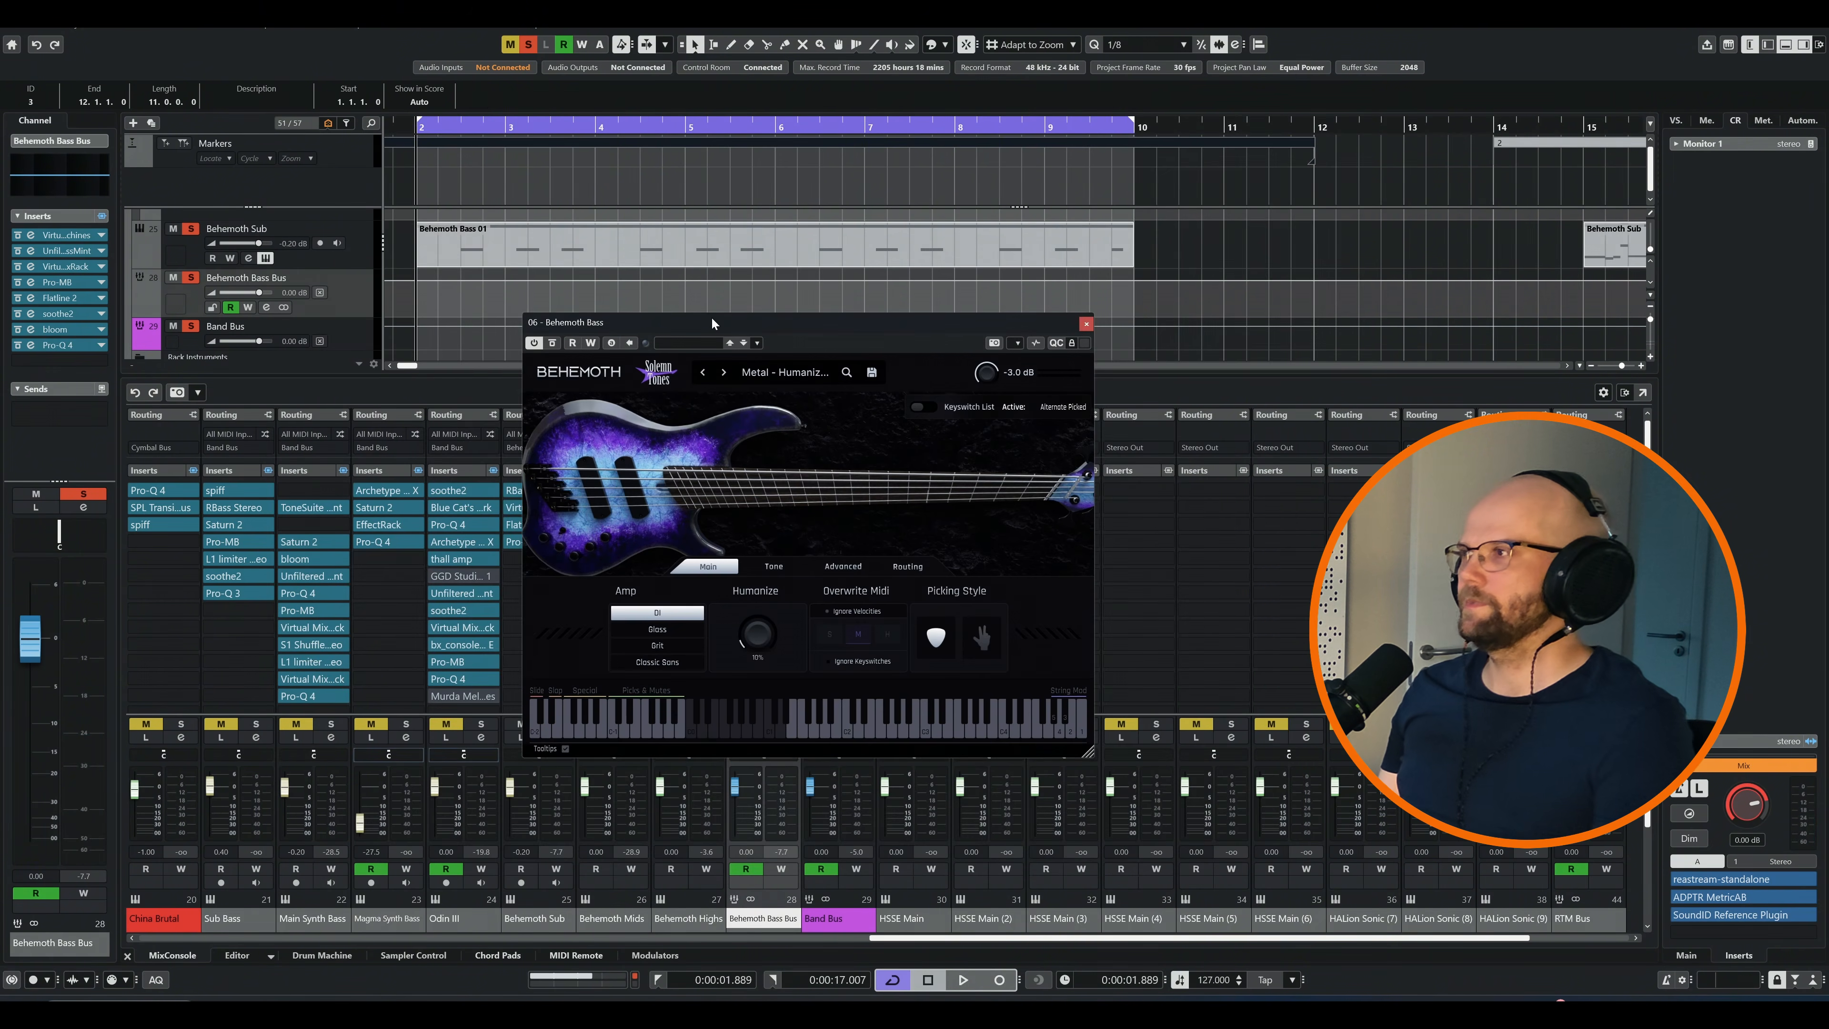
View the Behemoth Bass instrument's main page, audition the Odin III track on the loop and stop playback
{"action": "left_click_drag", "start_coordinate": [712, 316], "coordinate": [666, 333]}
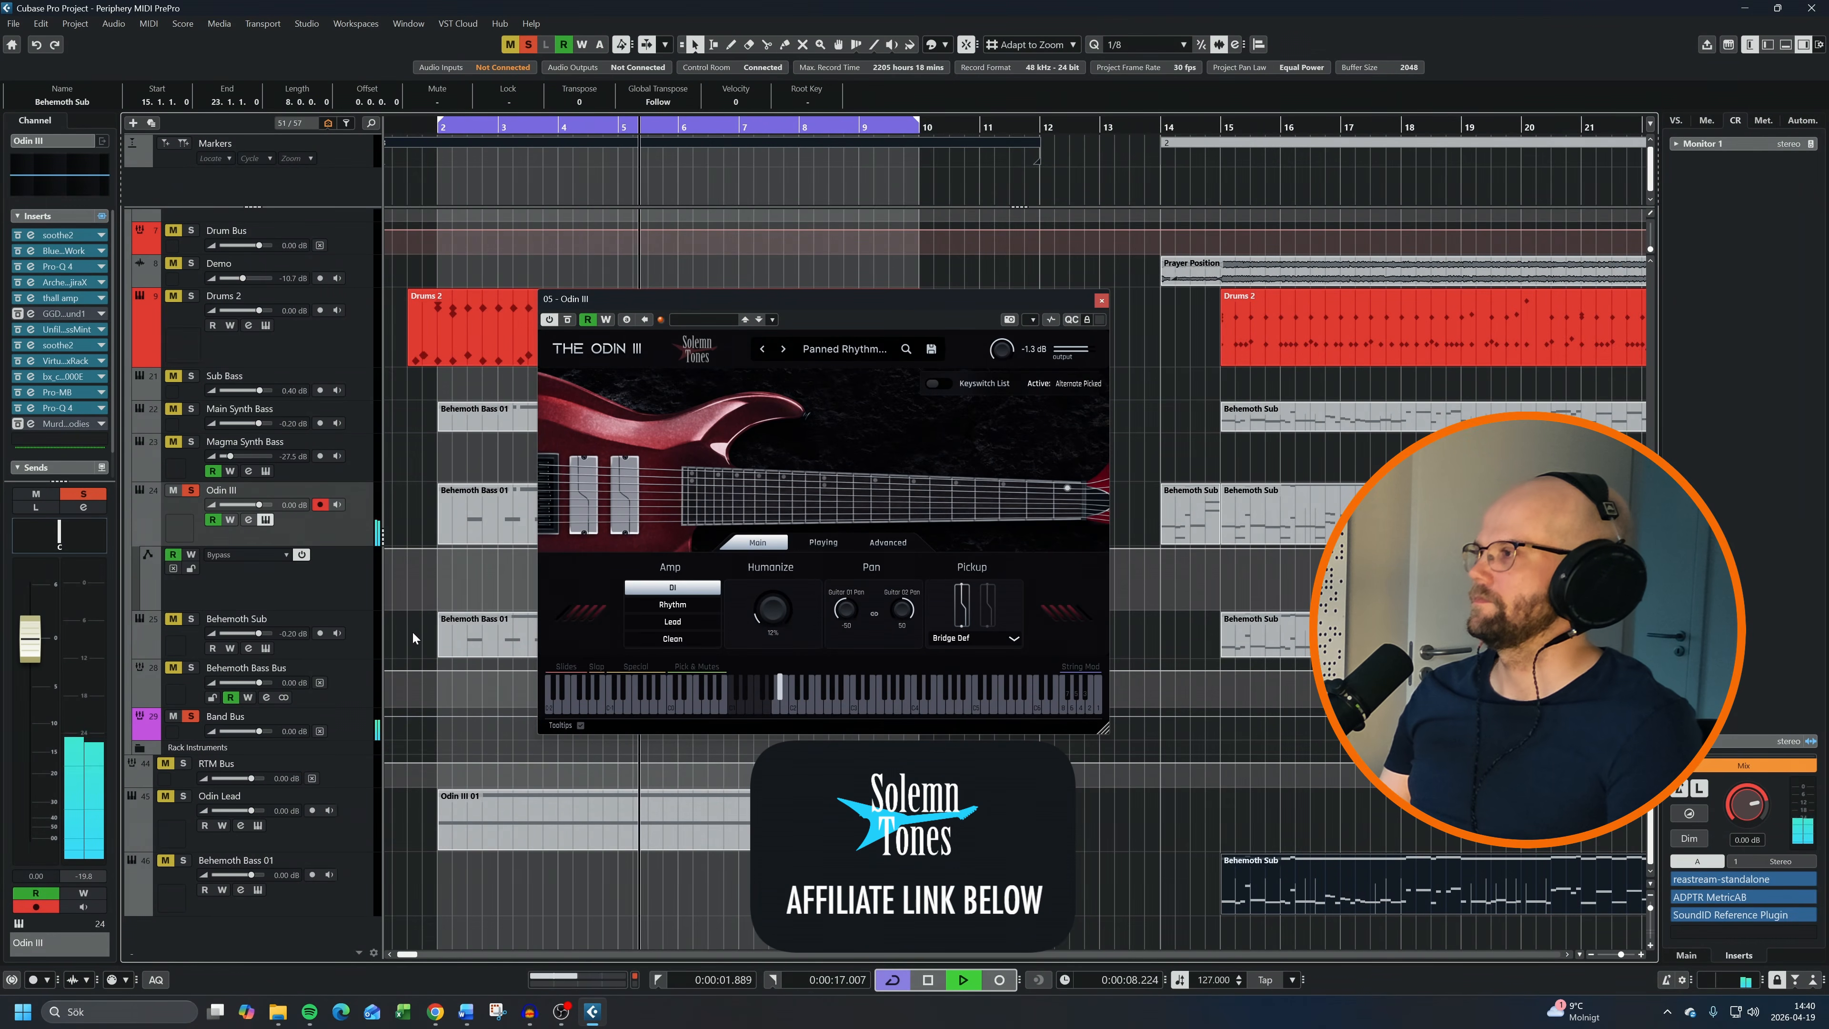
{"action": "key", "text": "space"}
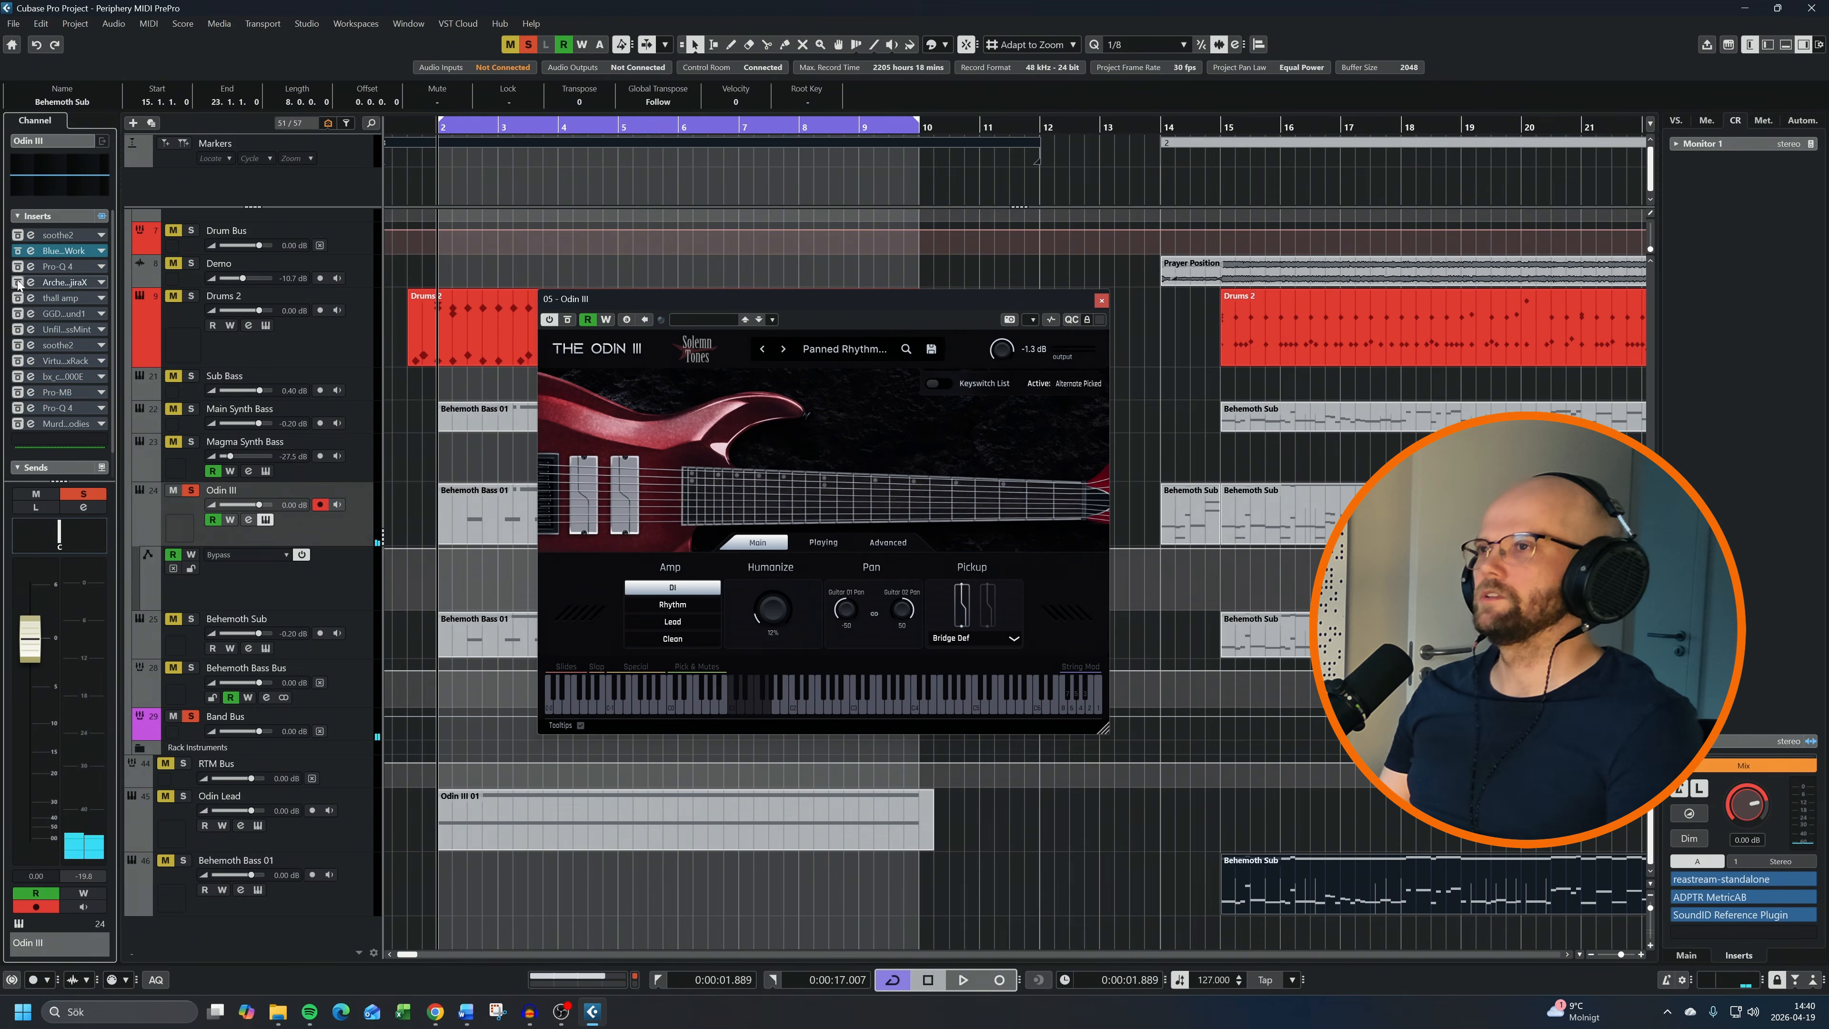
Open thall amp and GGD Studio Cabs Contenders on the Odin III channel, examine both, and close the cab editor
{"action": "left_click", "coordinate": [30, 298]}
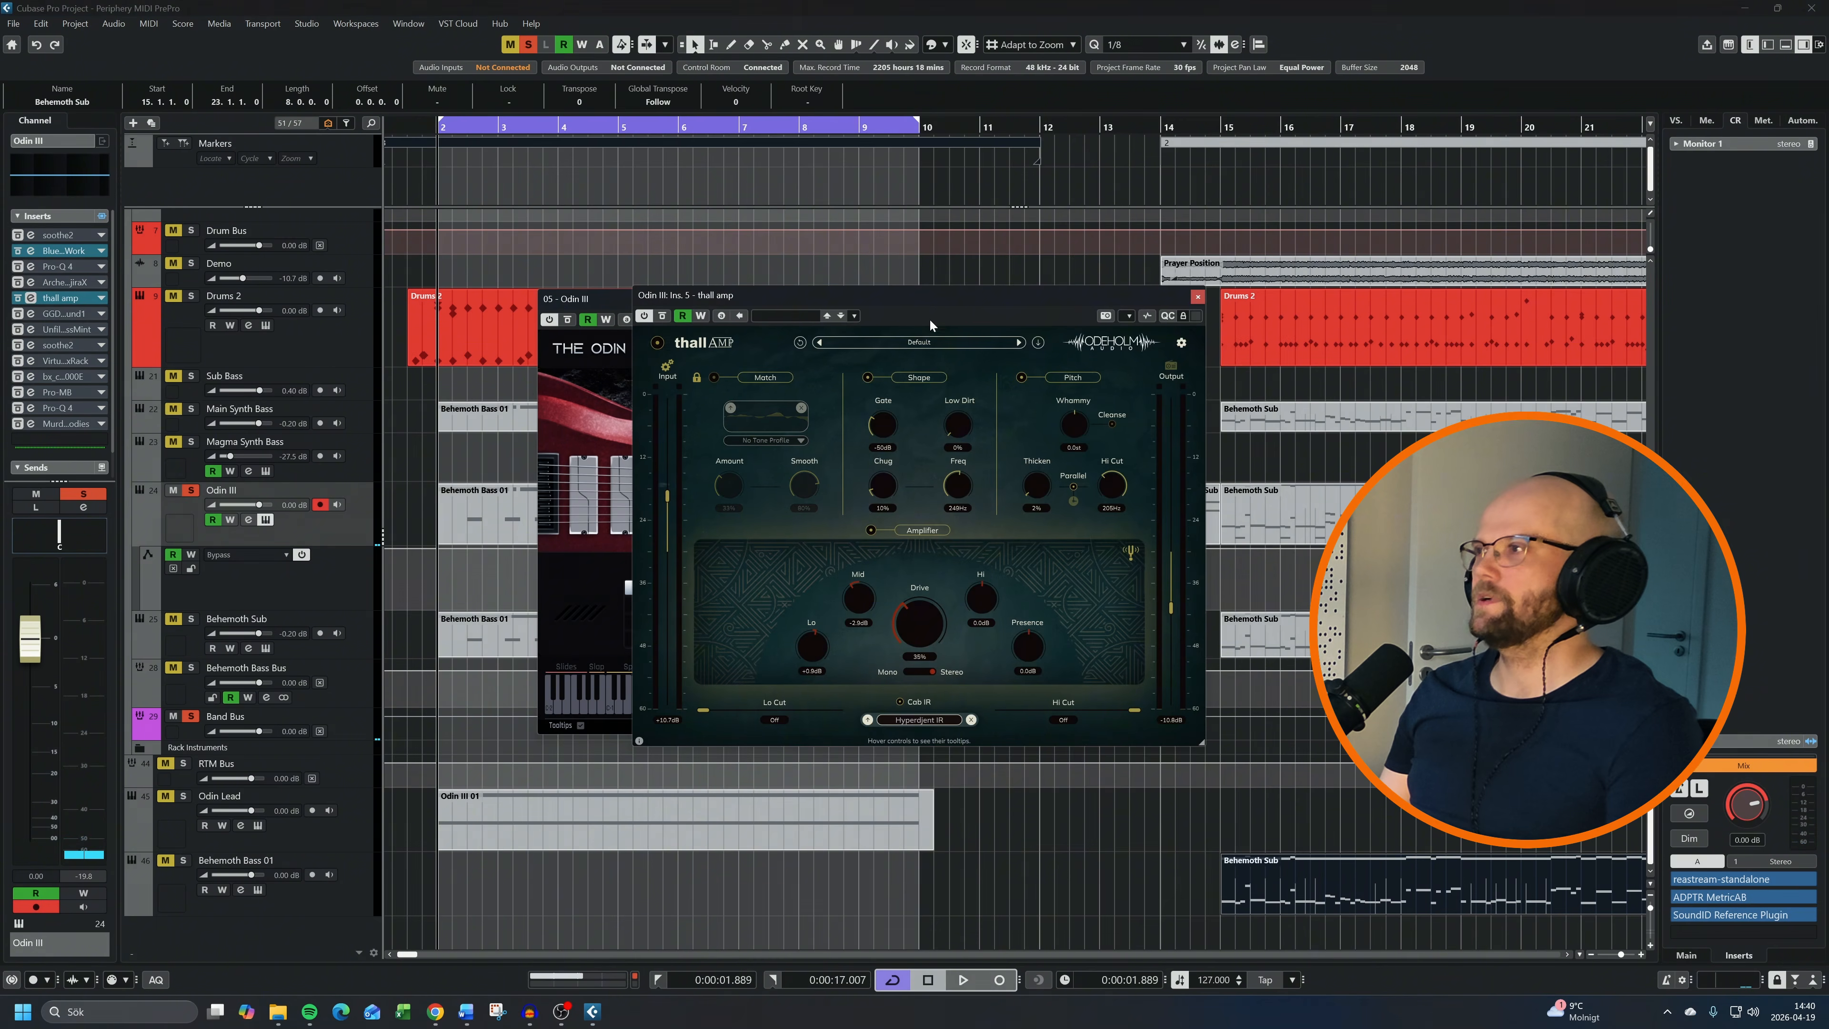
{"action": "left_click_drag", "start_coordinate": [921, 301], "coordinate": [852, 296]}
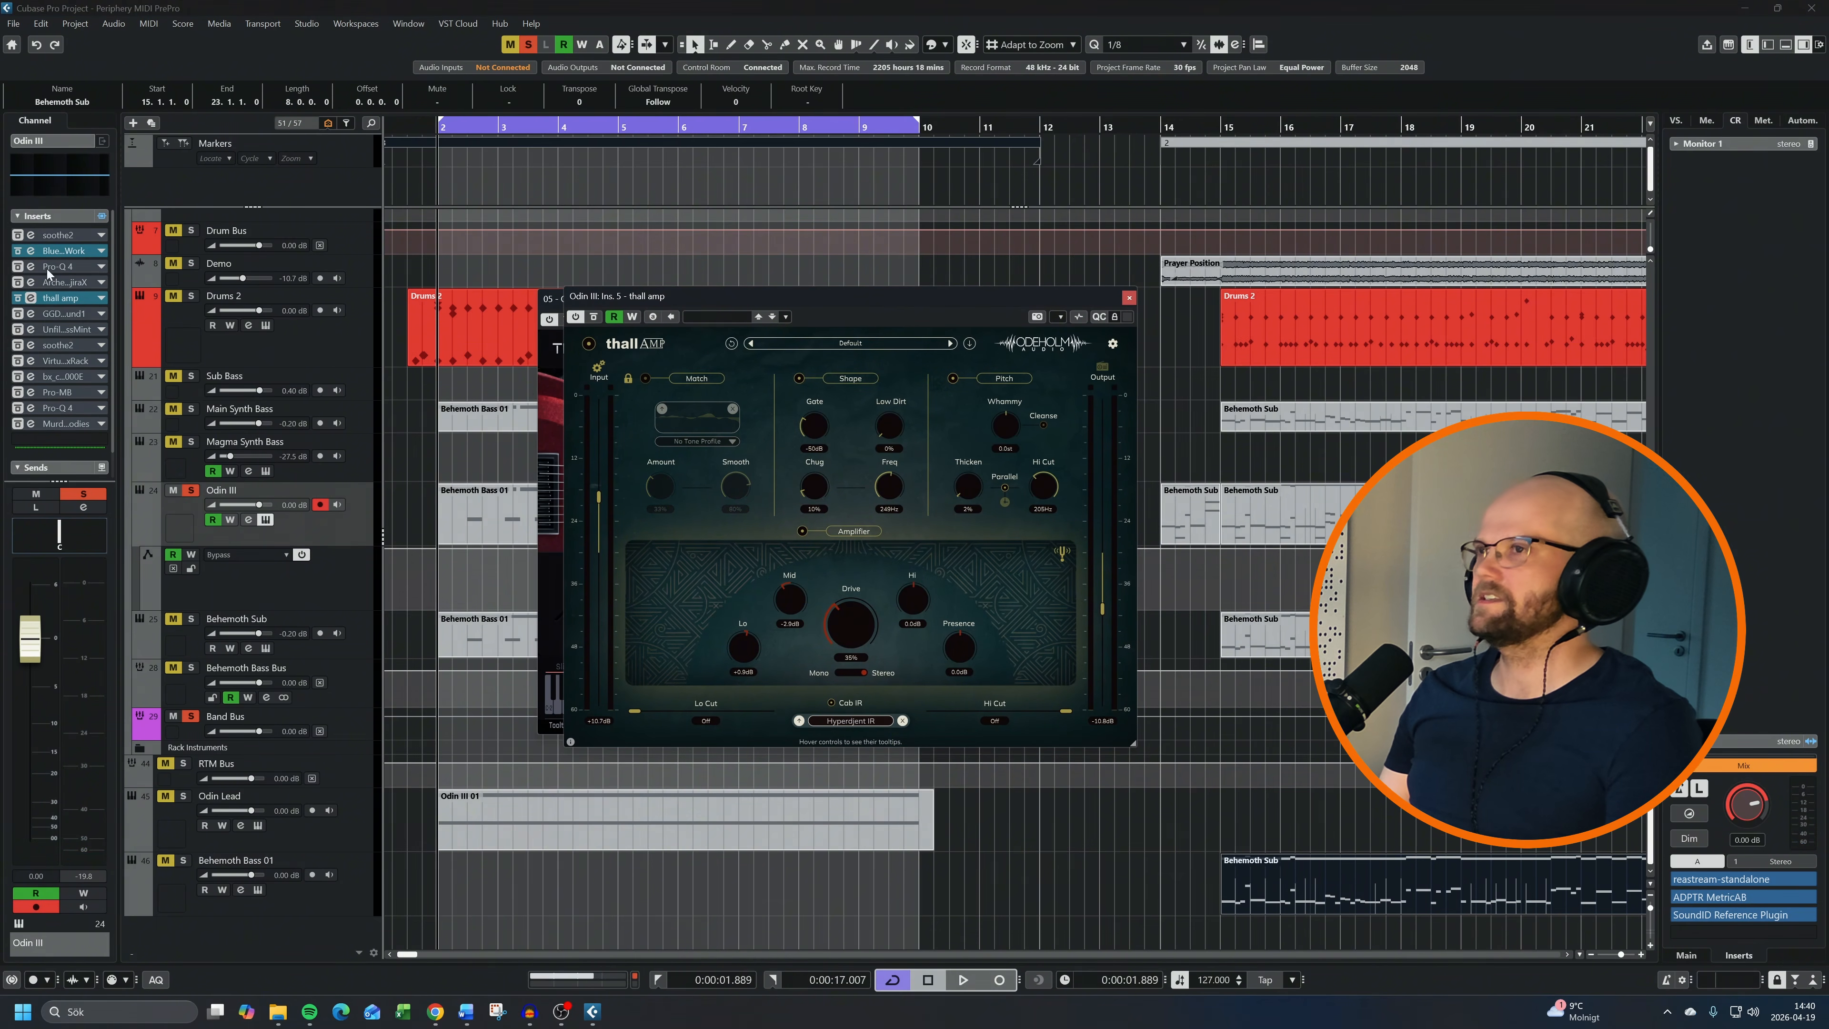
{"action": "left_click", "coordinate": [31, 314]}
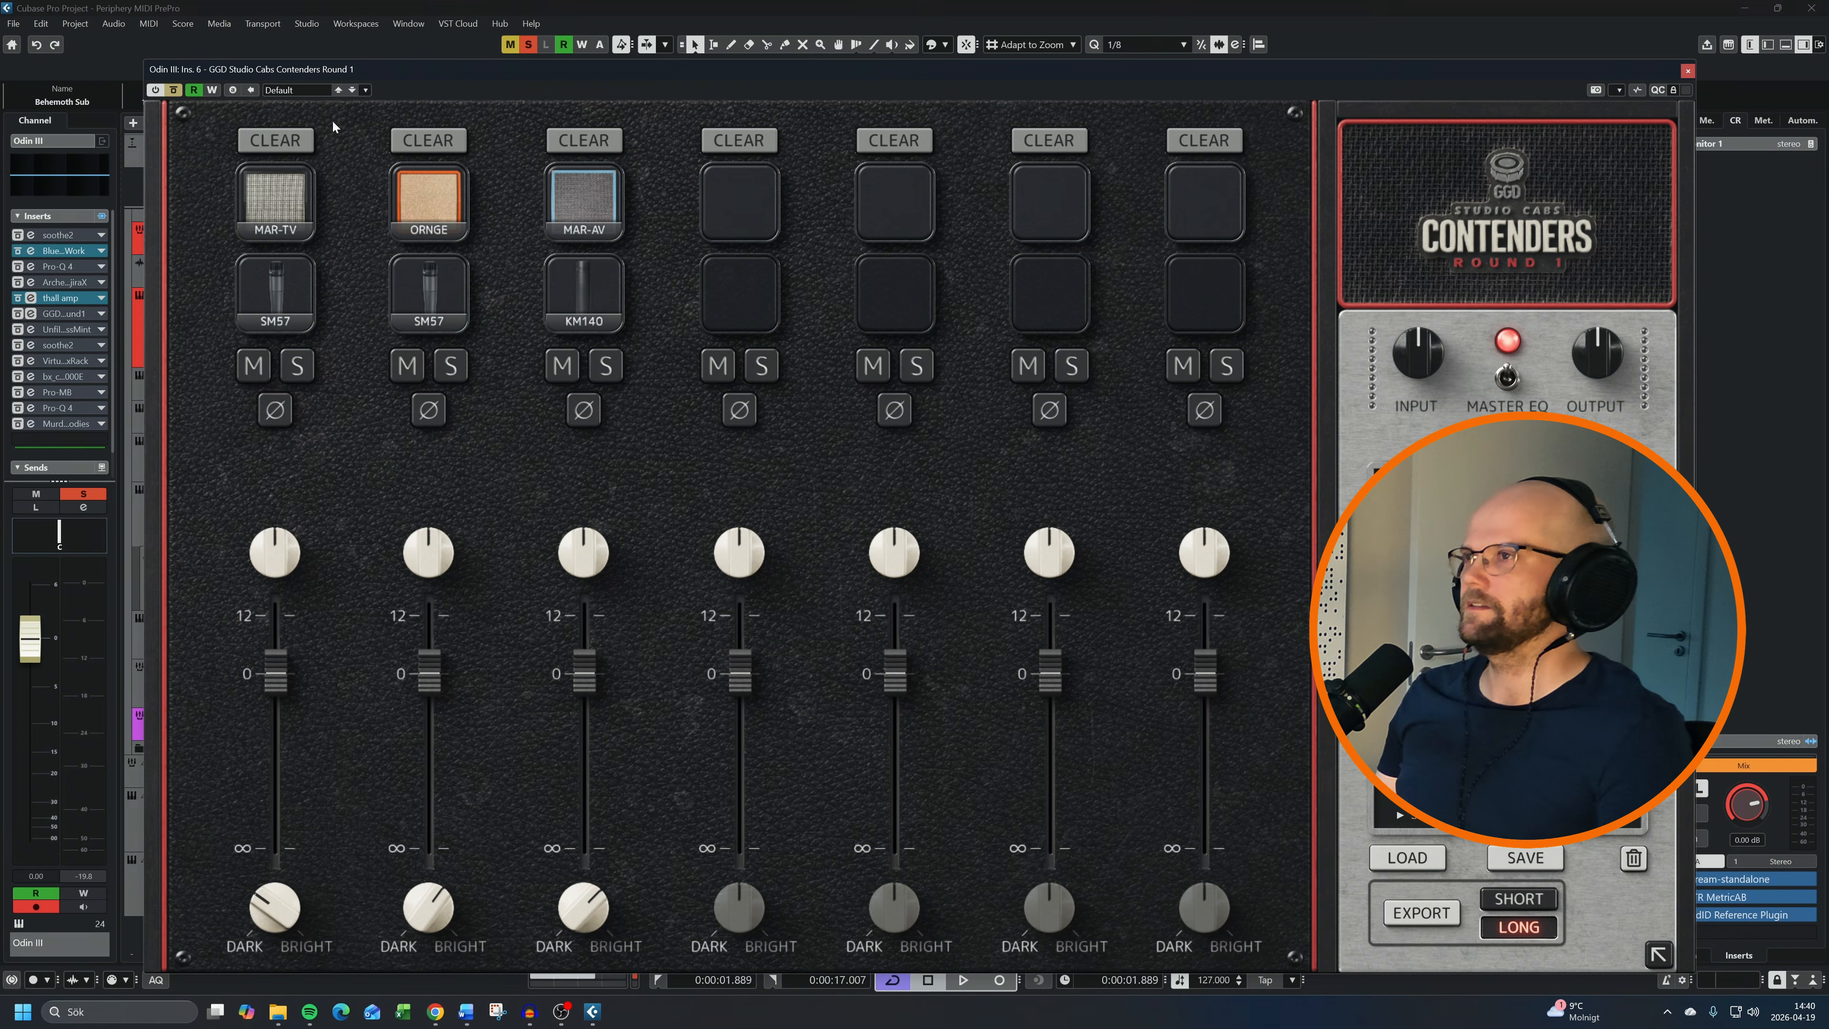
{"action": "left_click", "coordinate": [1687, 70]}
Audition the Odin III loop through thall amp, stop playback and close the amp editor
{"action": "key", "text": "space"}
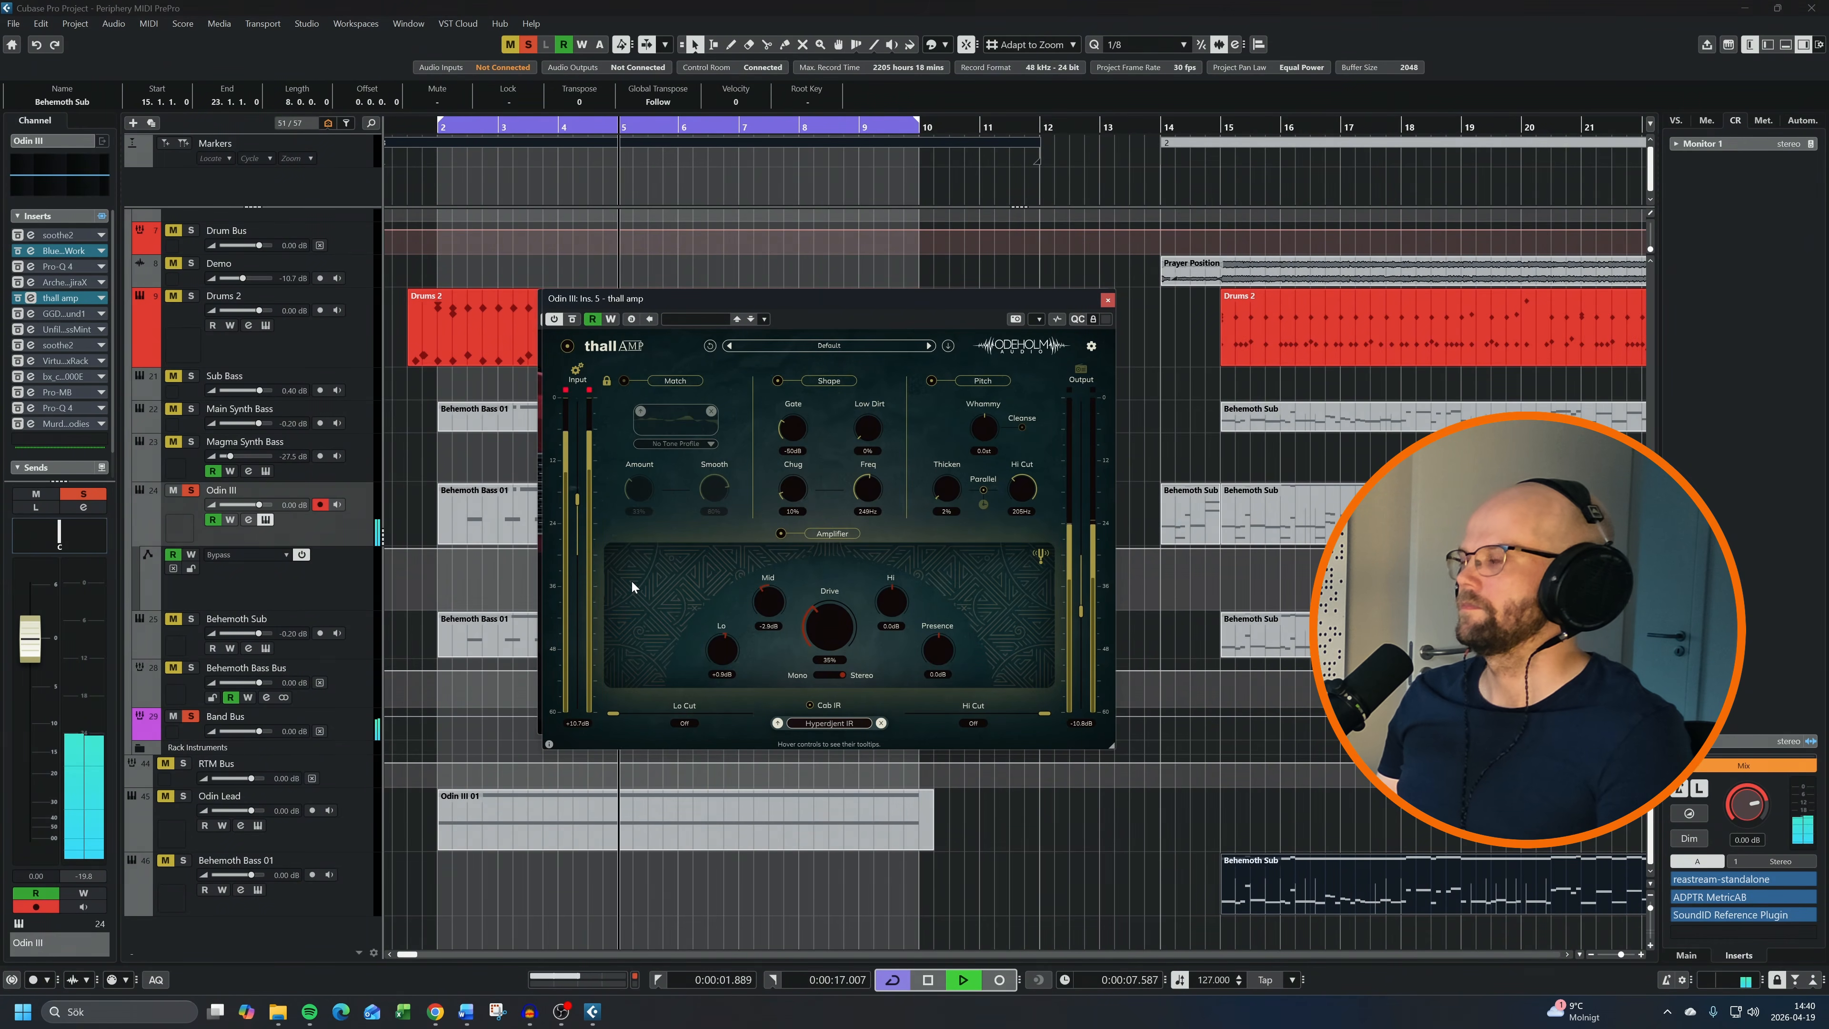
{"action": "key", "text": "space"}
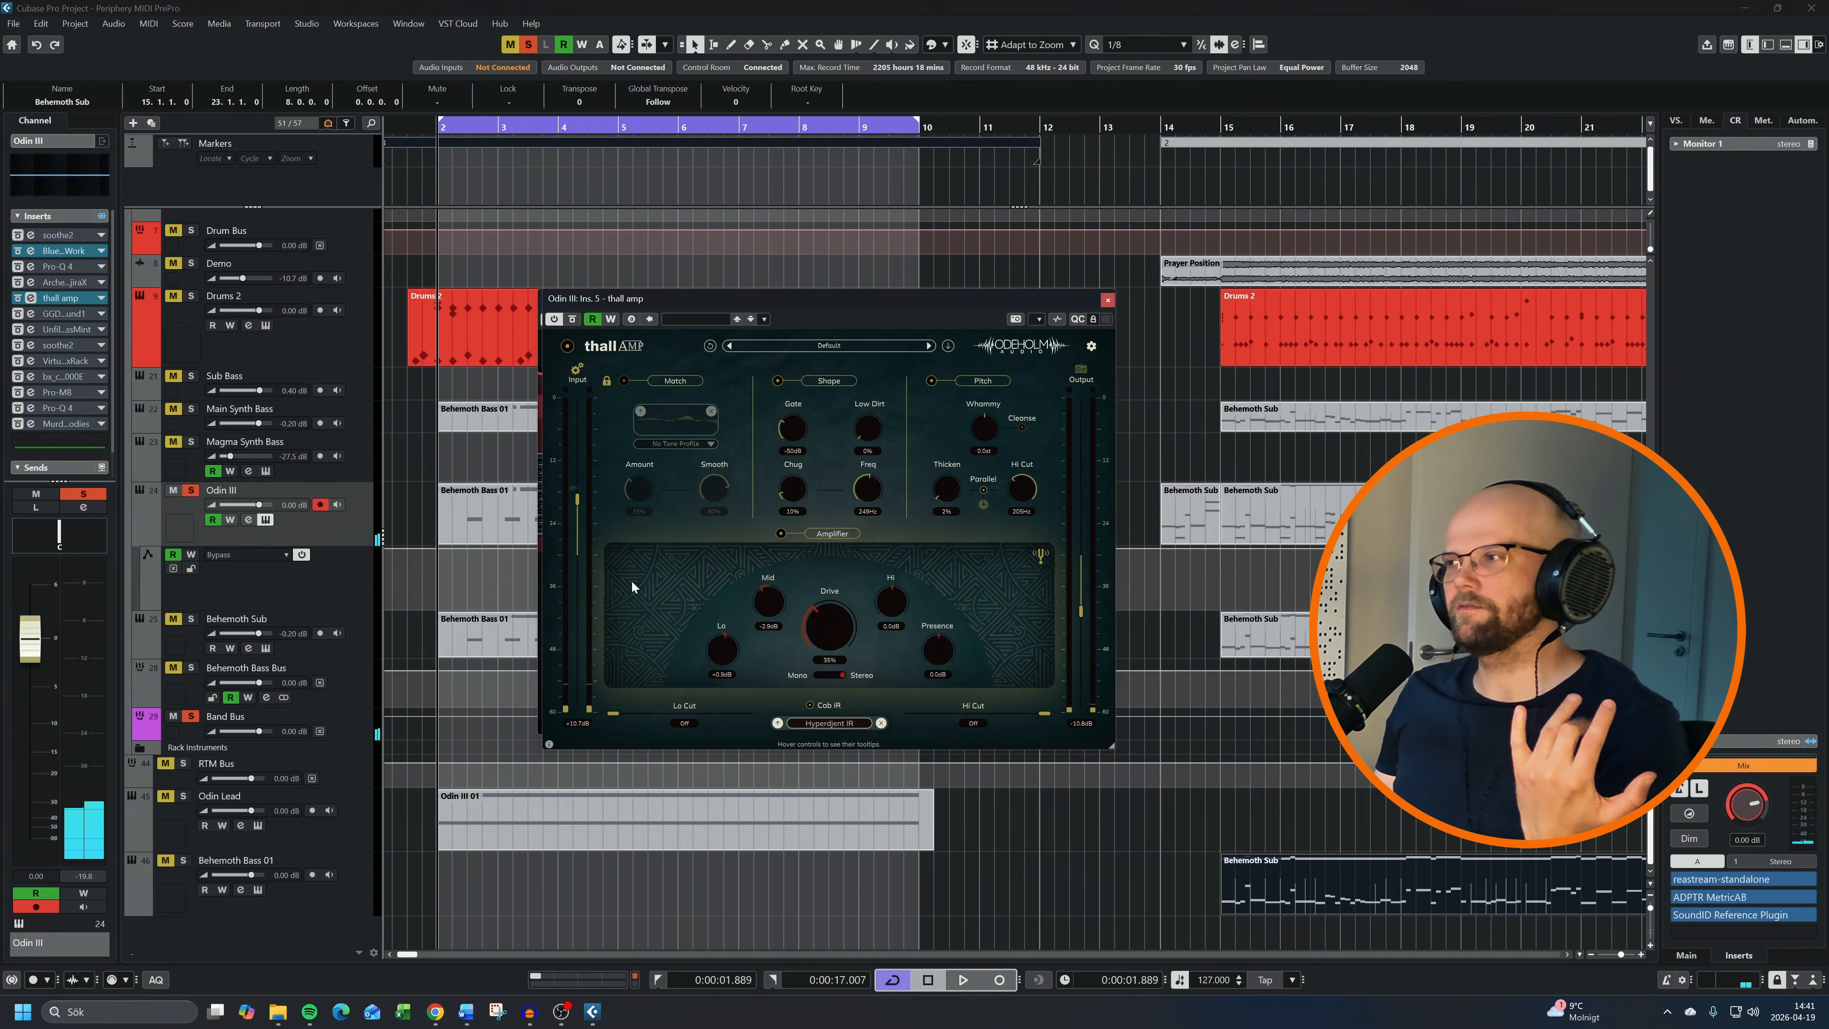
{"action": "left_click", "coordinate": [1108, 301]}
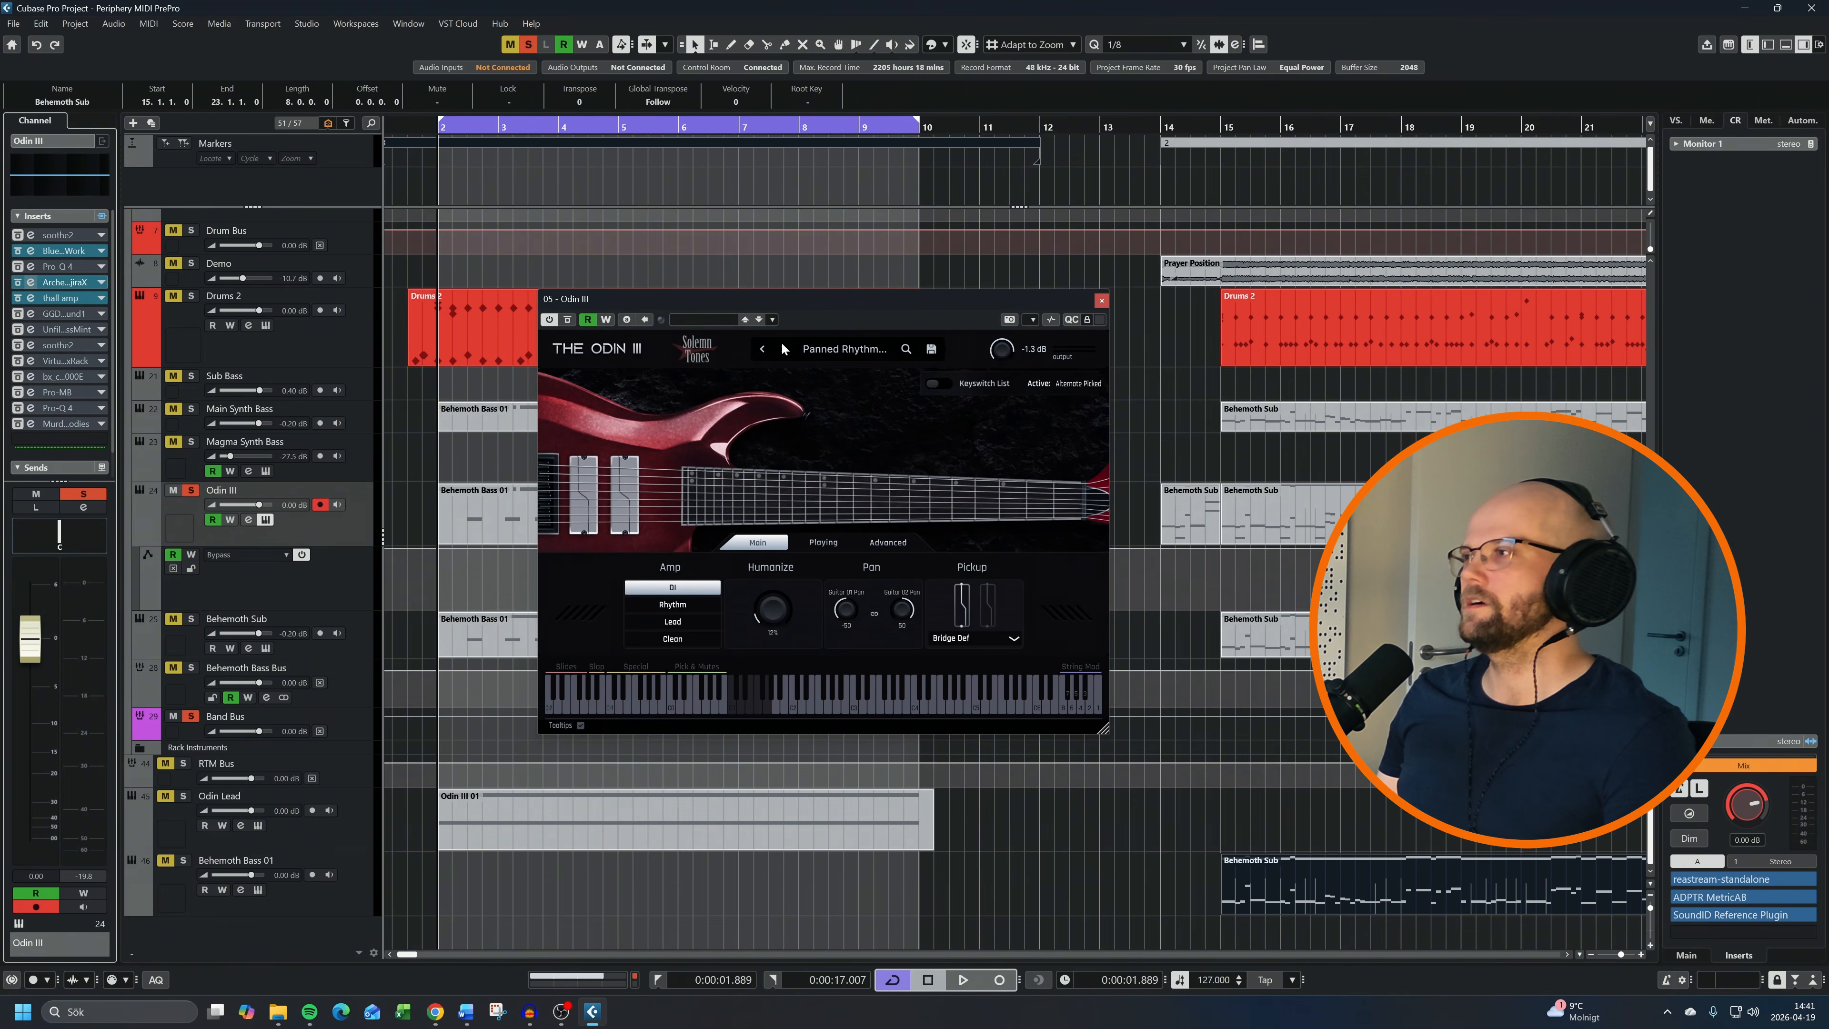
Audition Archetype Gojira X on the Odin III channel, stop playback and close its editor
{"action": "left_click_drag", "start_coordinate": [960, 226], "coordinate": [917, 222]}
{"action": "key", "text": "space"}
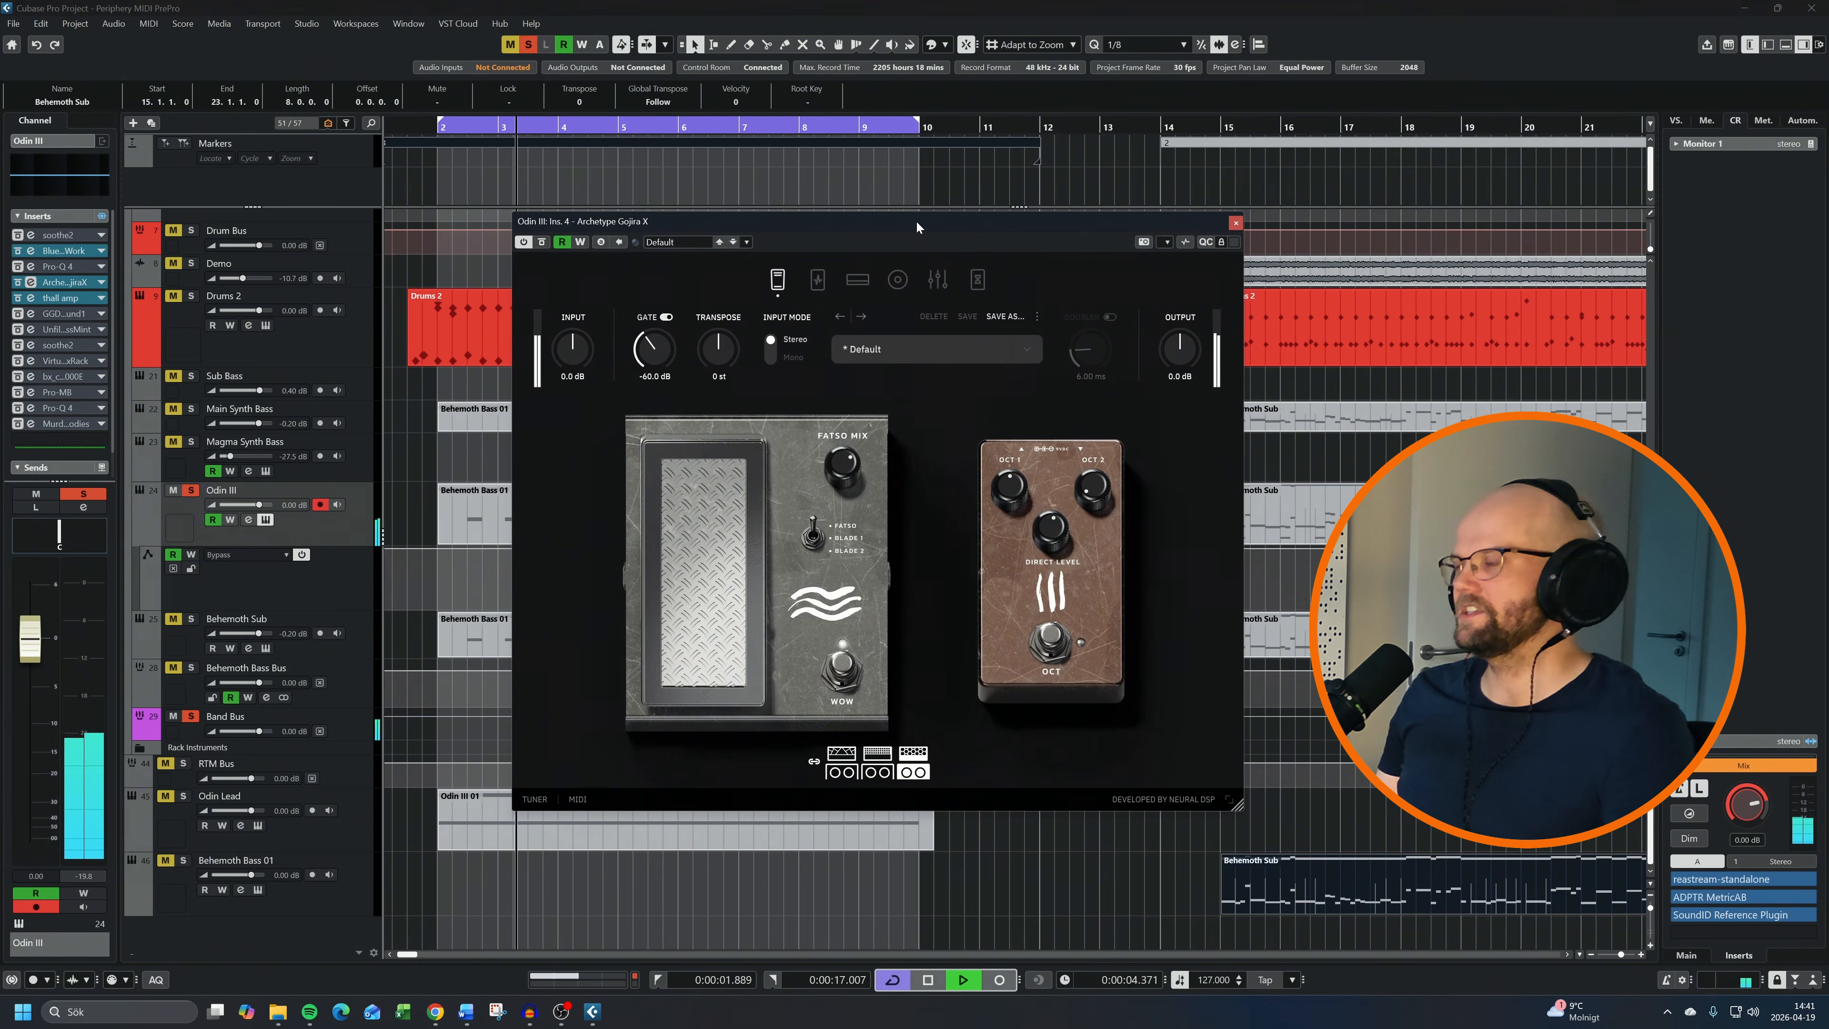
{"action": "key", "text": "space"}
{"action": "left_click", "coordinate": [1235, 223]}
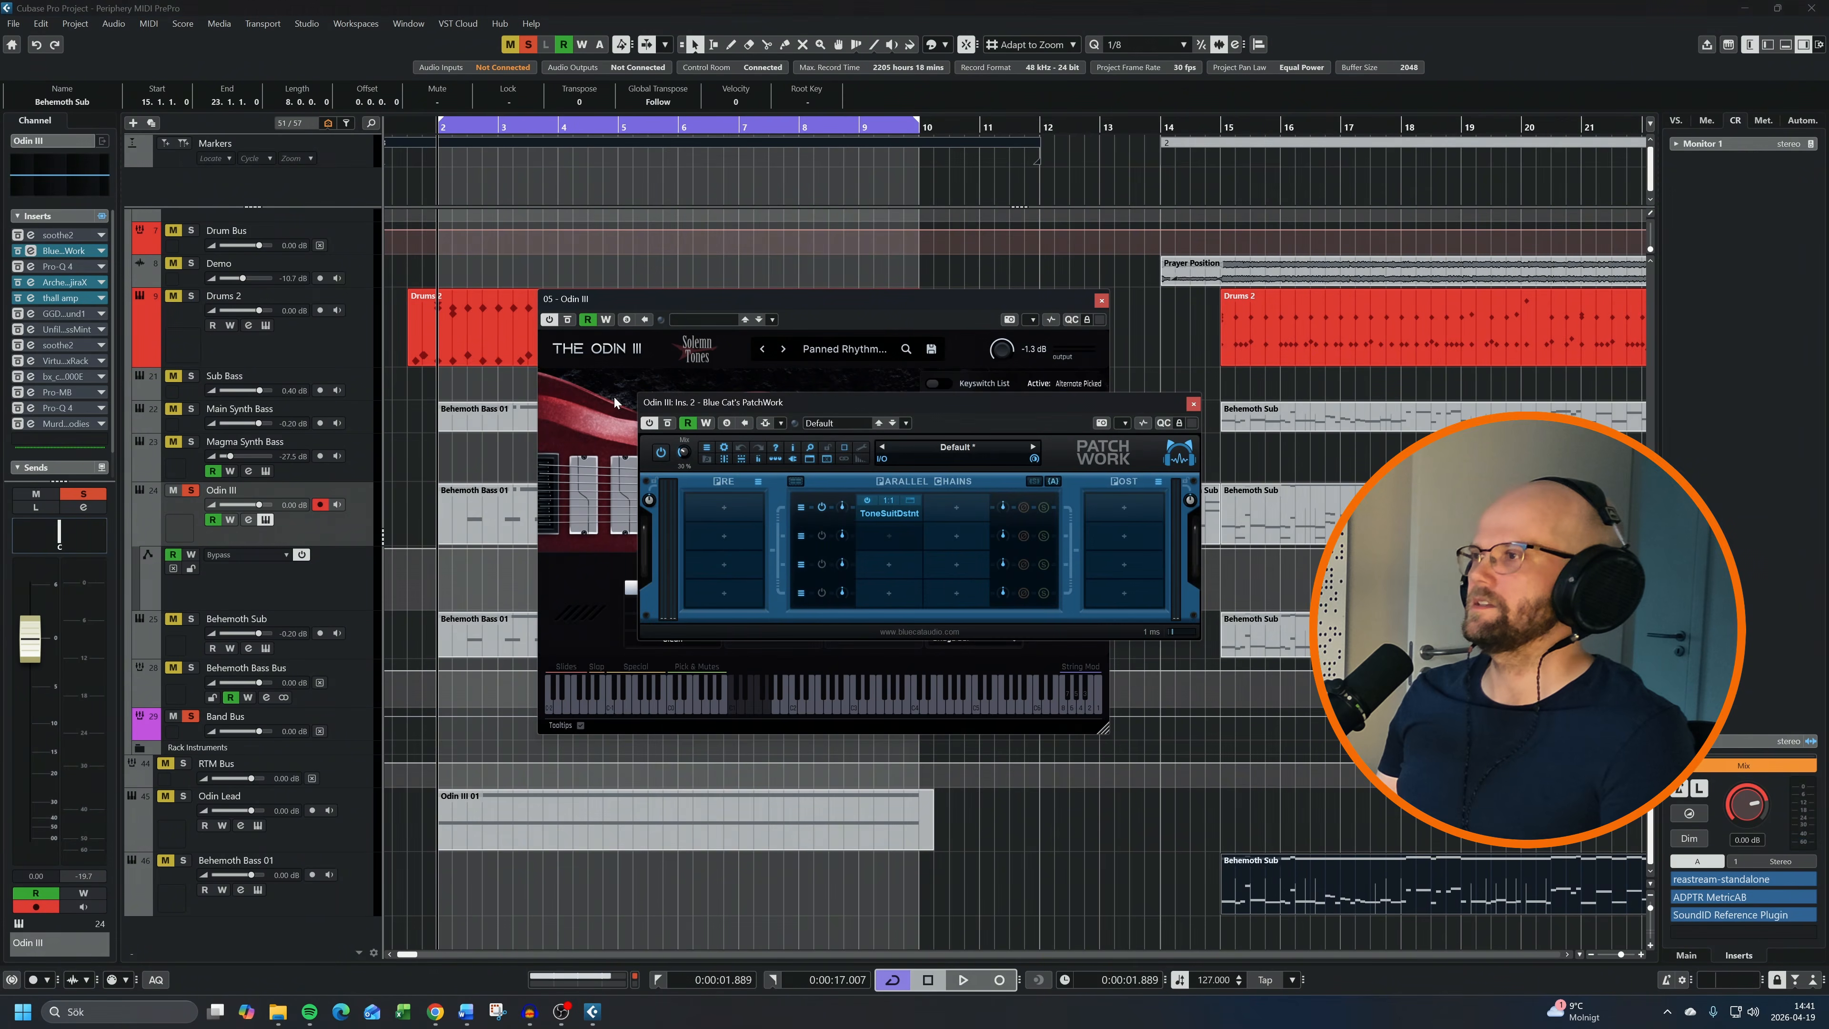
Show the ToneSuite Distant editor loaded in the first parallel chain of Blue Cat's PatchWork, examine its pedals and close it
{"action": "right_click", "coordinate": [869, 508]}
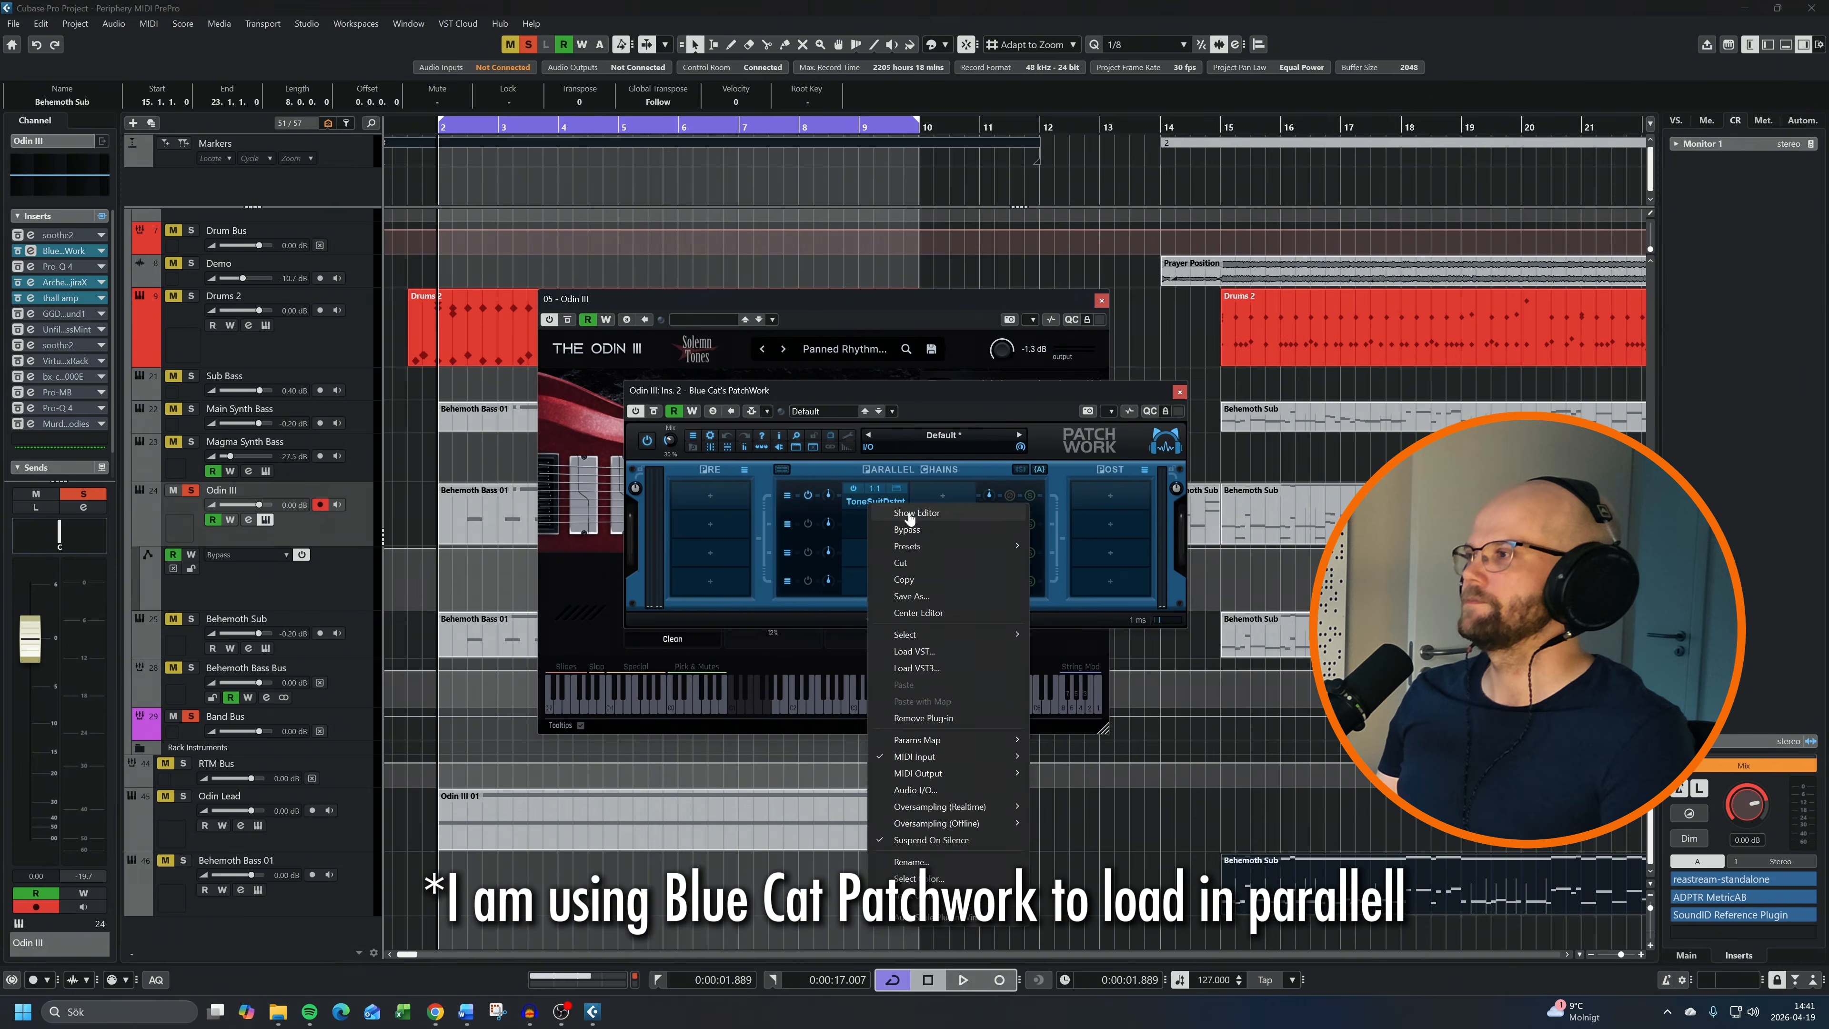
{"action": "left_click", "coordinate": [910, 513]}
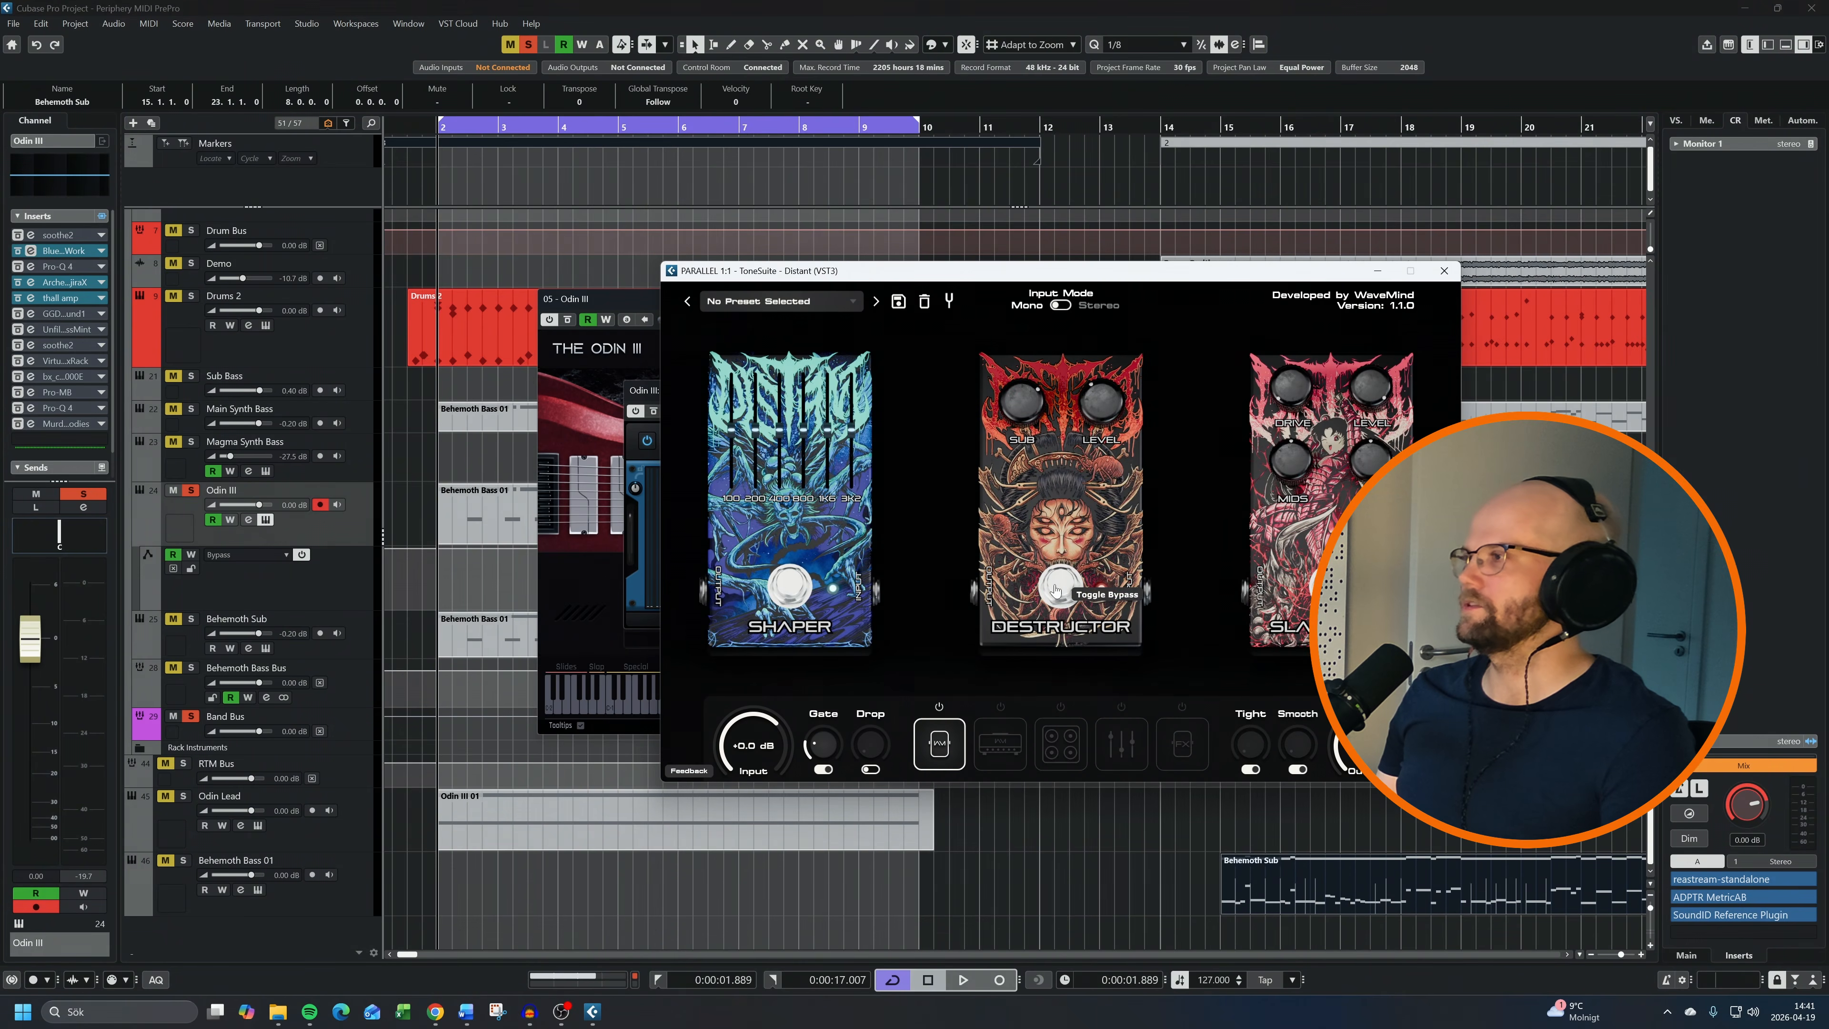
{"action": "left_click", "coordinate": [1444, 271]}
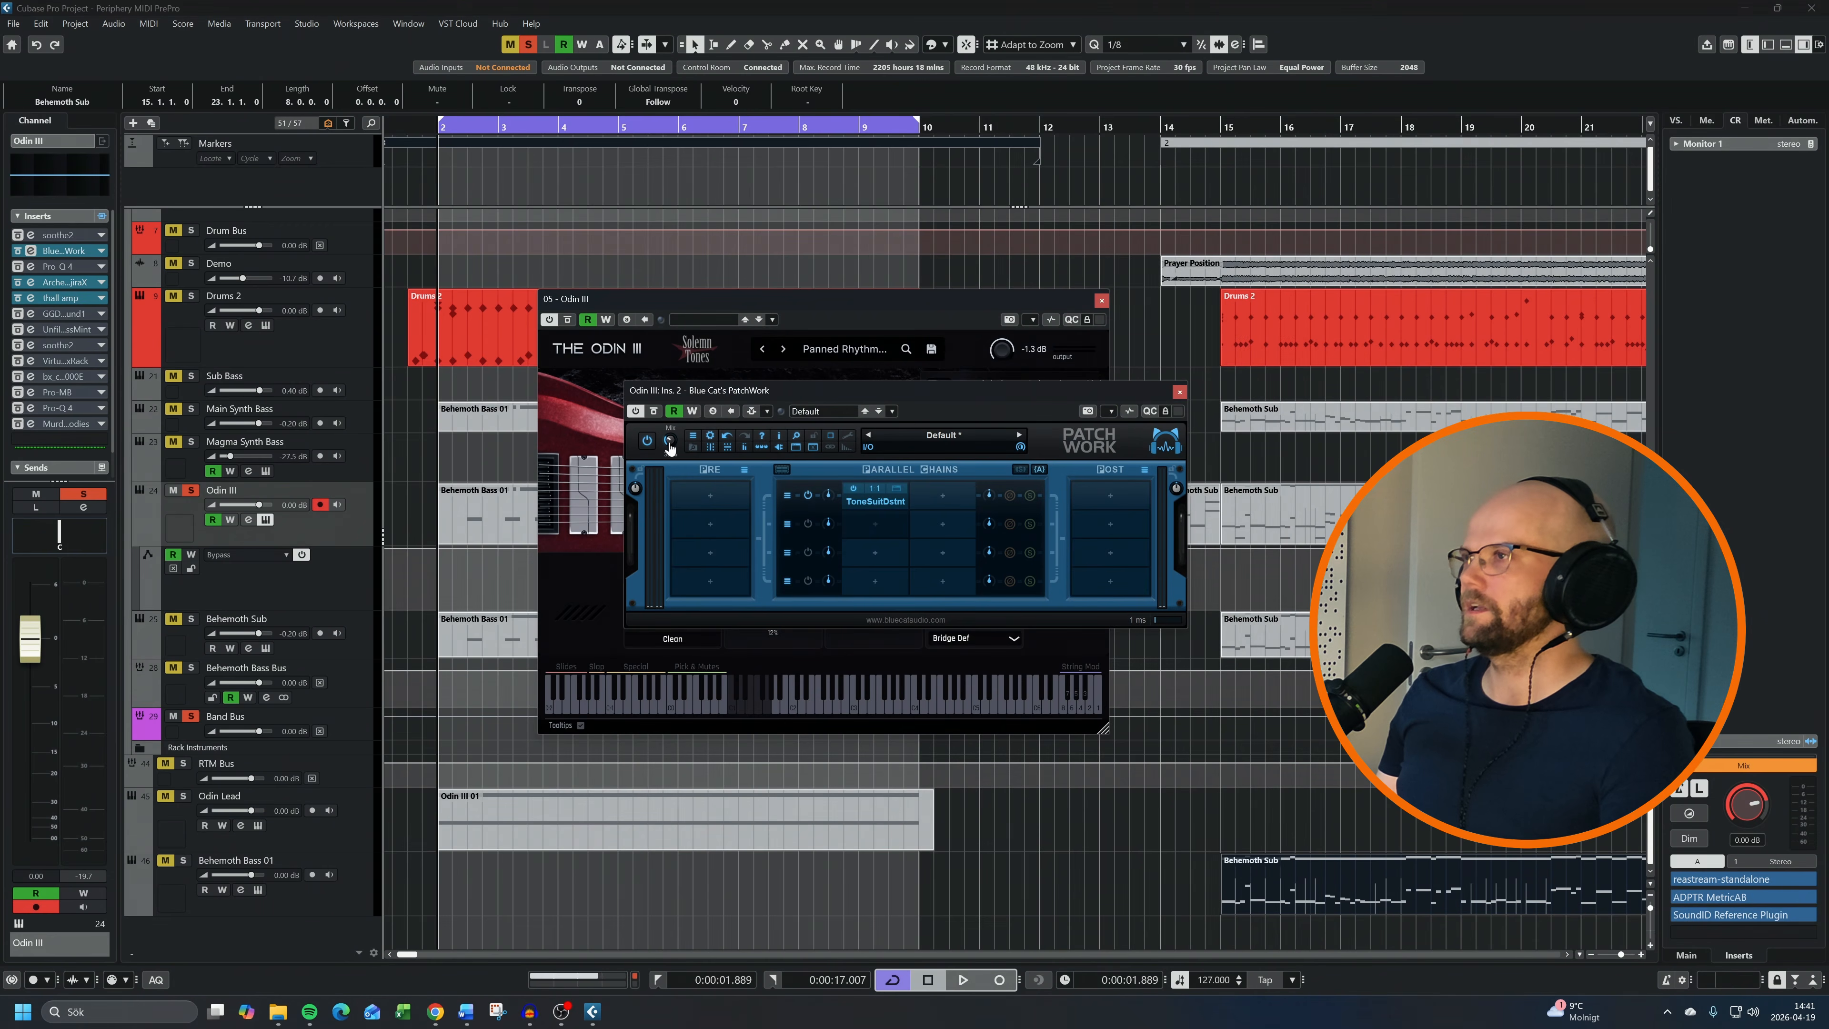
Adjust the PatchWork mix amount on the Odin III channel while the loop plays, and close the editor
{"action": "key", "text": "space"}
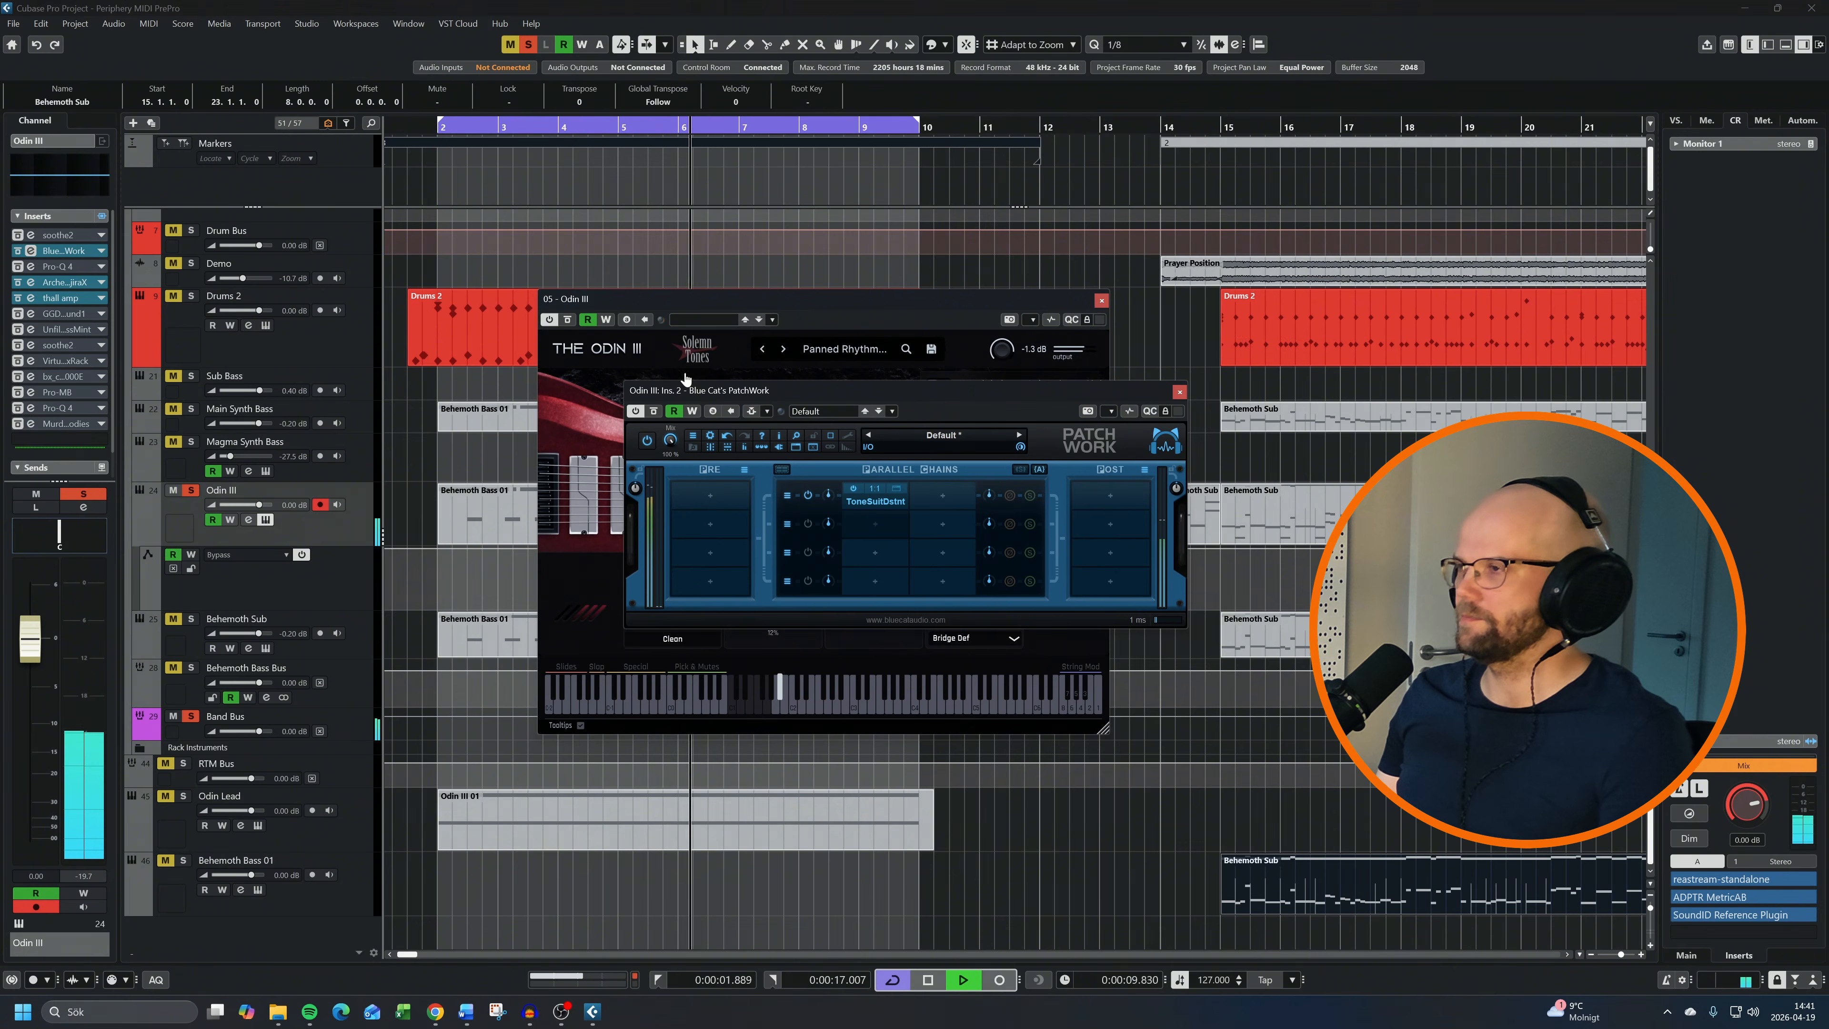
{"action": "left_click_drag", "start_coordinate": [670, 440], "coordinate": [673, 510]}
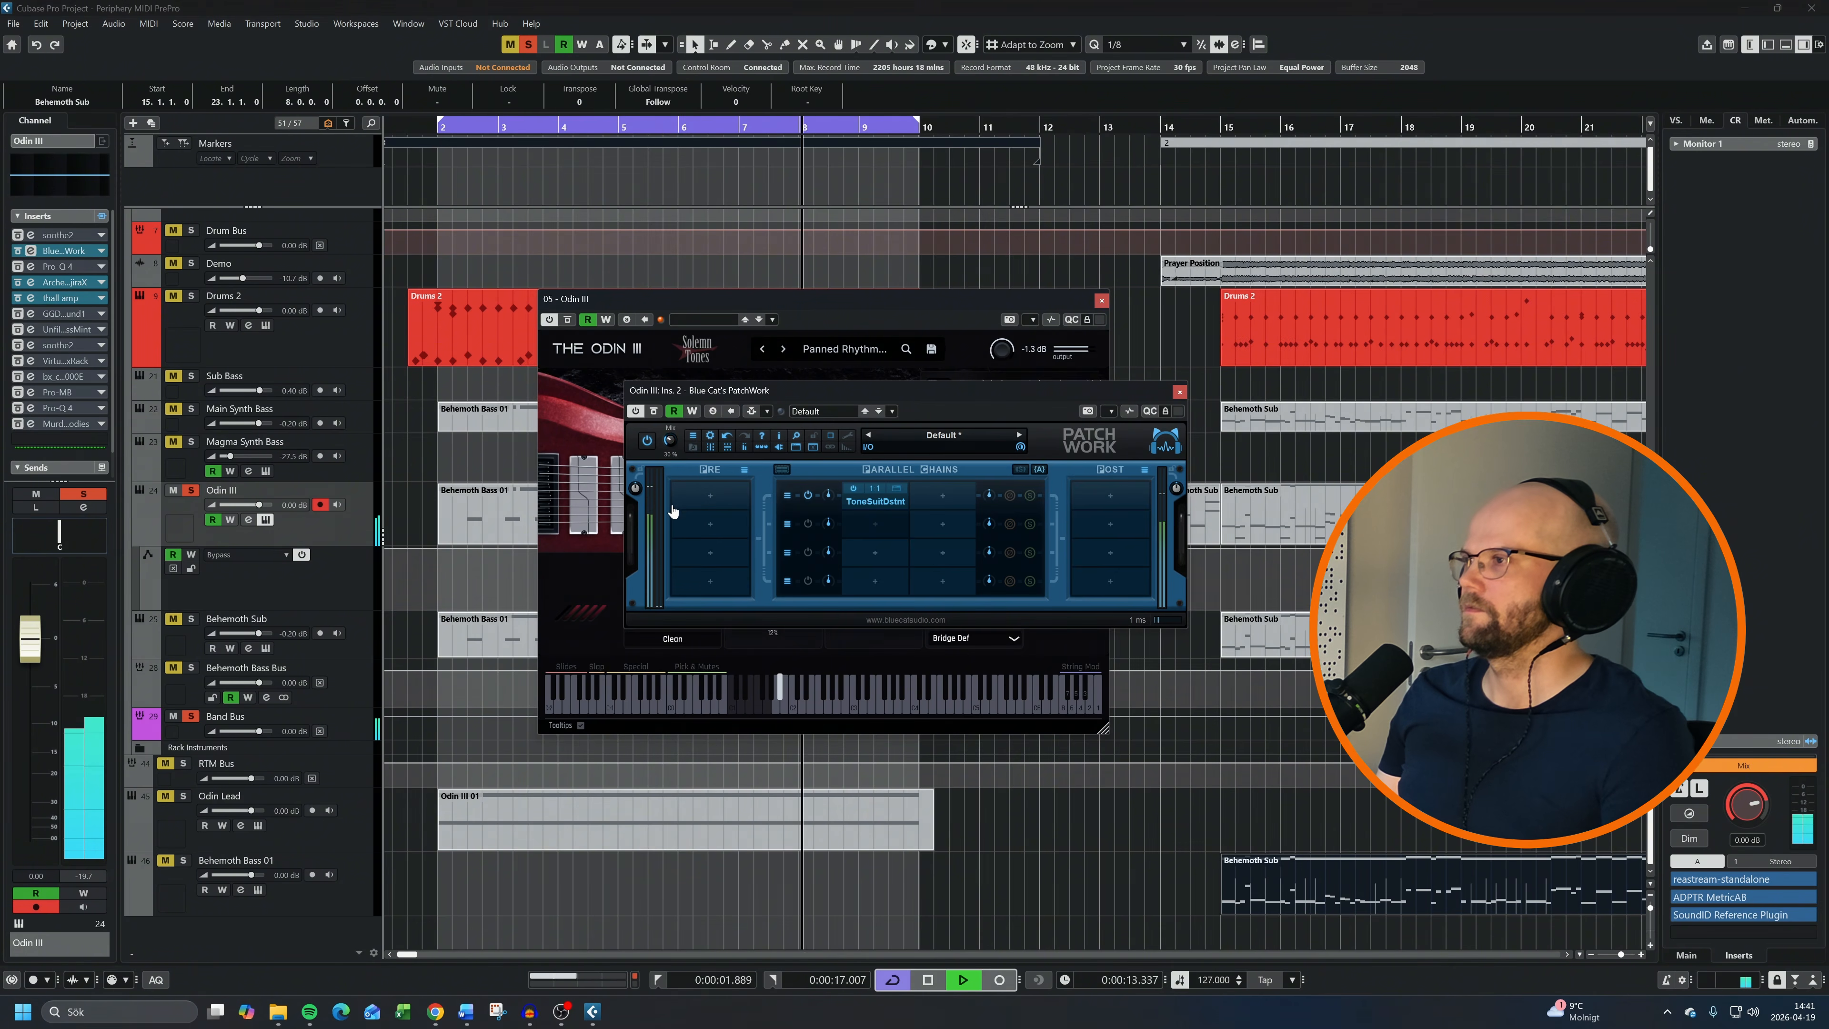
{"action": "left_click", "coordinate": [1179, 392]}
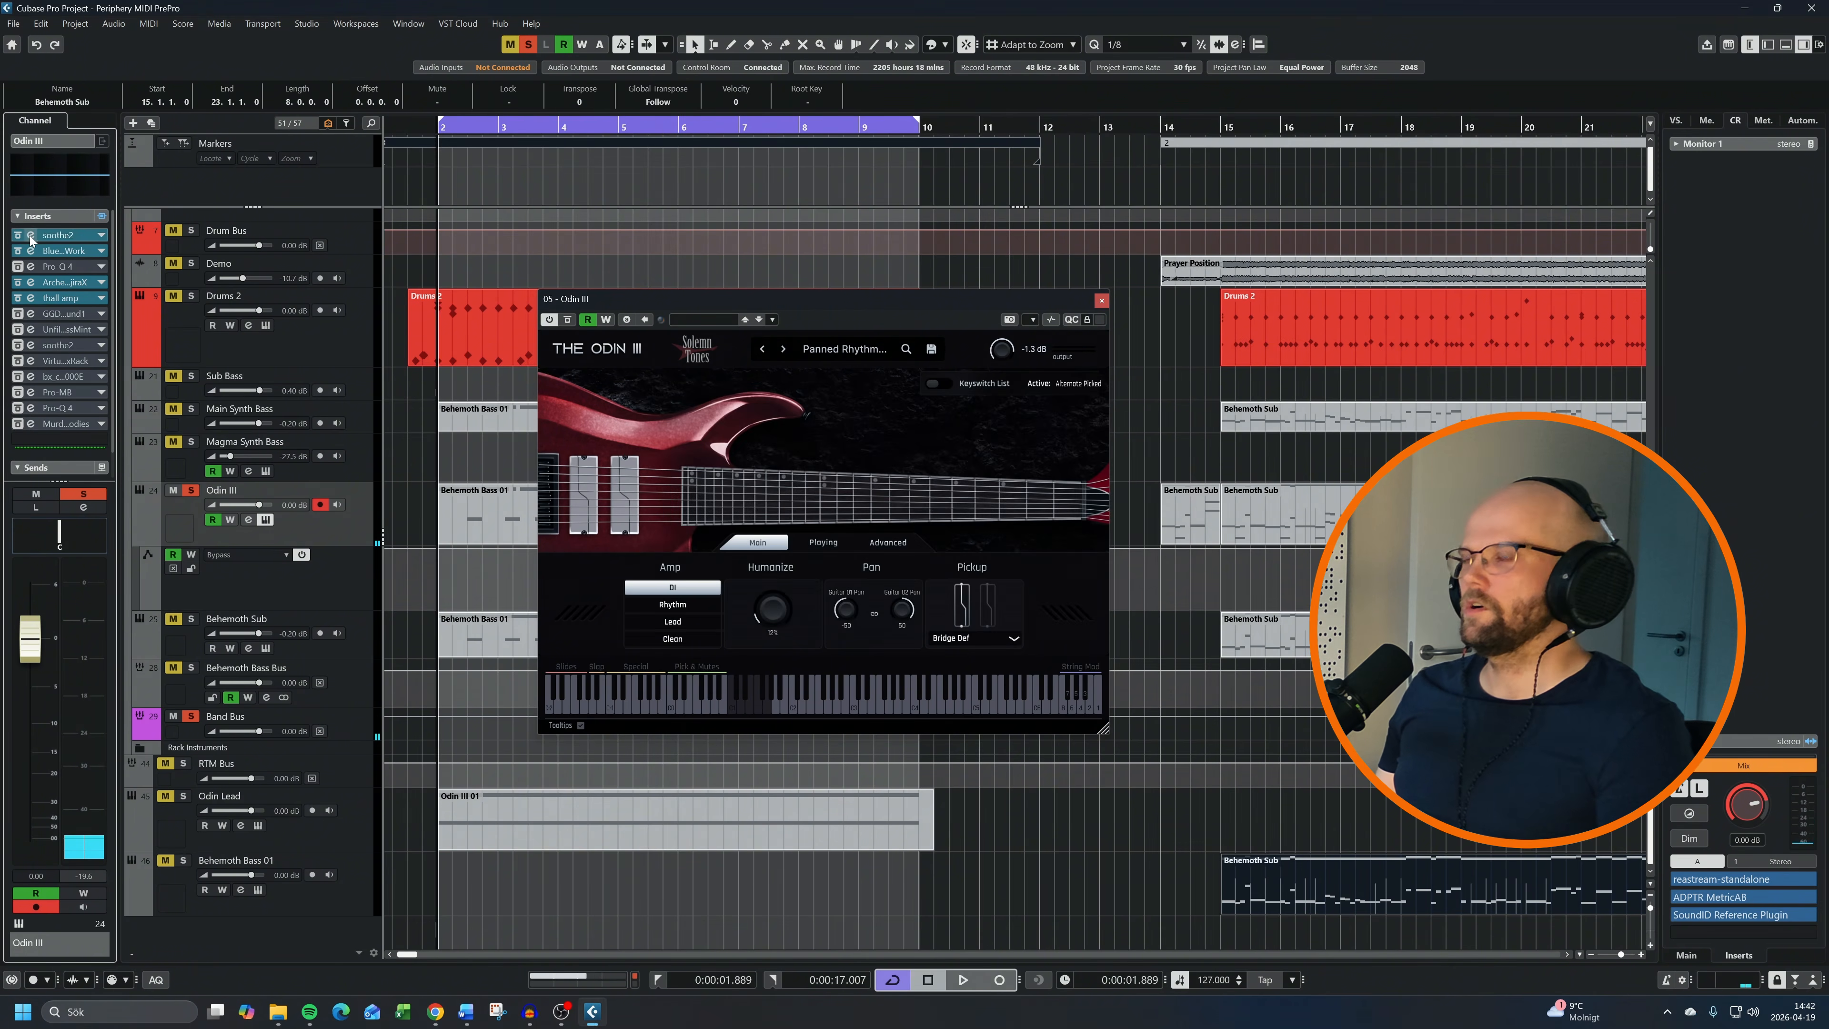
Activate the first soothe2 insert on the Odin III channel and audition its delta signal with the loop playing
{"action": "left_click", "coordinate": [31, 236]}
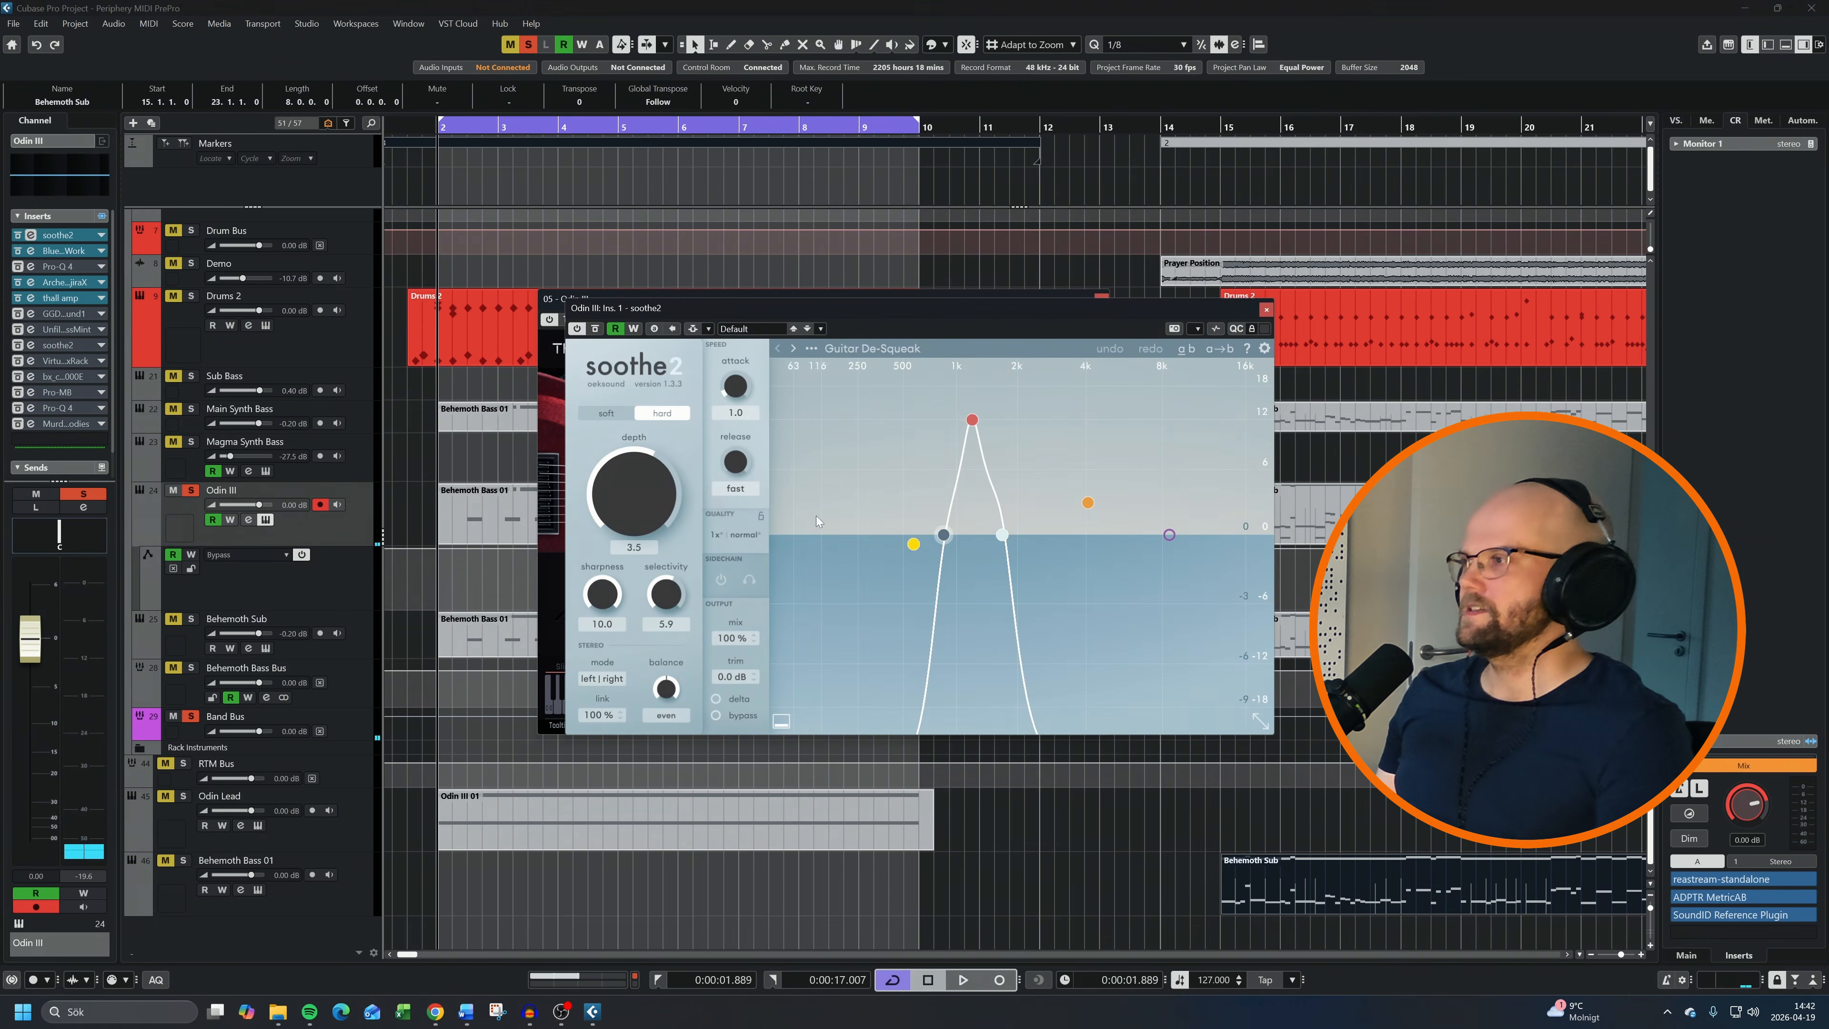
{"action": "mouse_move", "coordinate": [738, 704]}
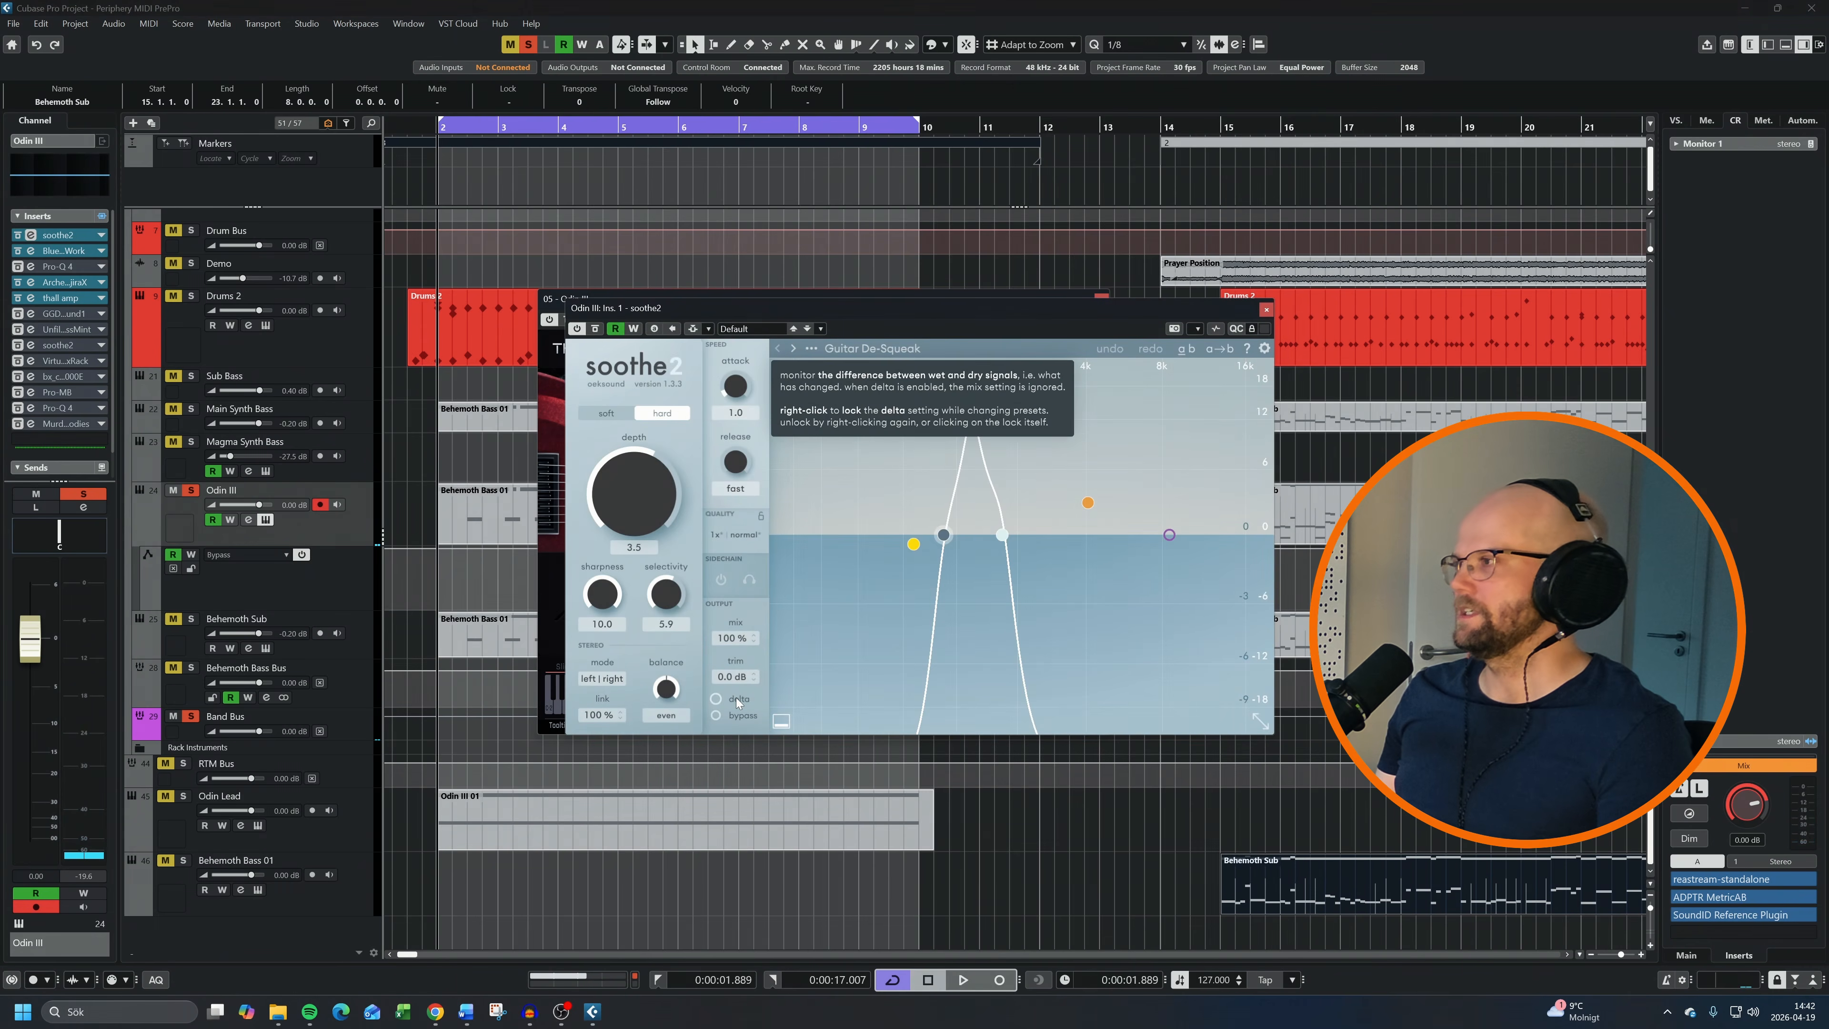
{"action": "key", "text": "space"}
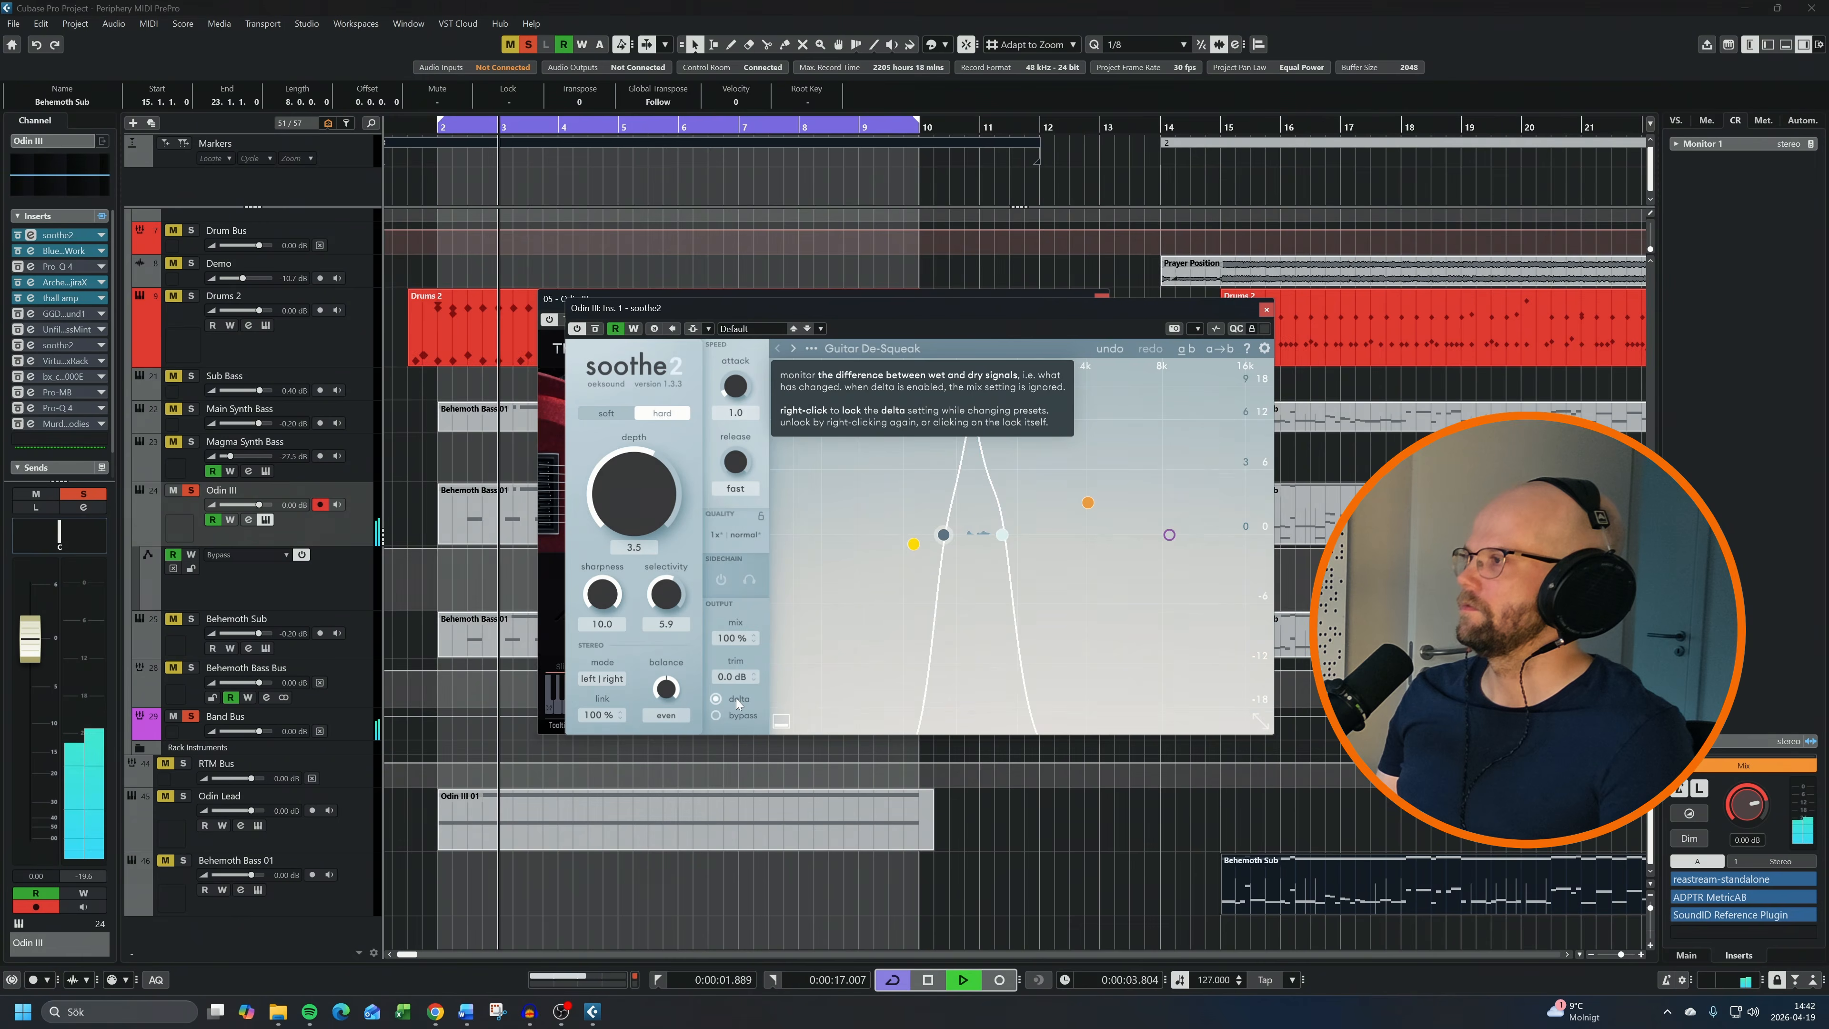
{"action": "key", "text": "space"}
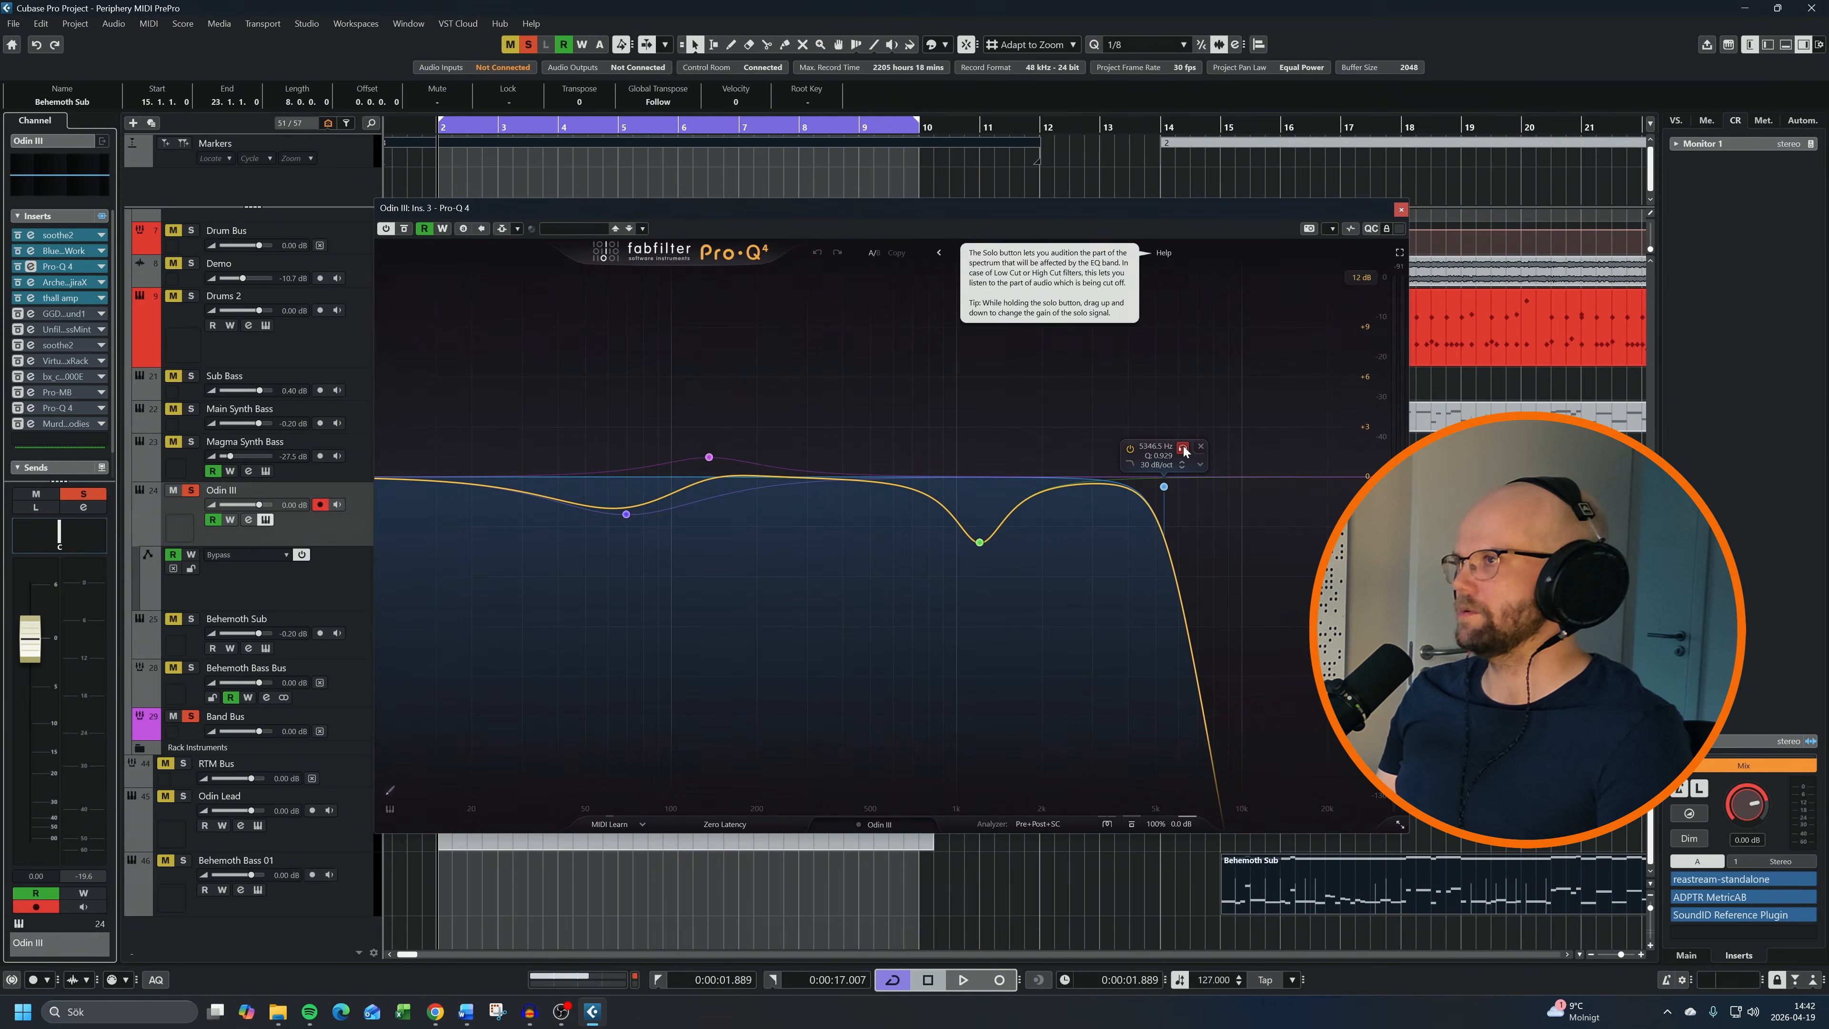
Audition the high-cut band in solo in the Pro-Q 4 editor on the Odin III channel
{"action": "left_click", "coordinate": [1183, 447]}
{"action": "key", "text": "space"}
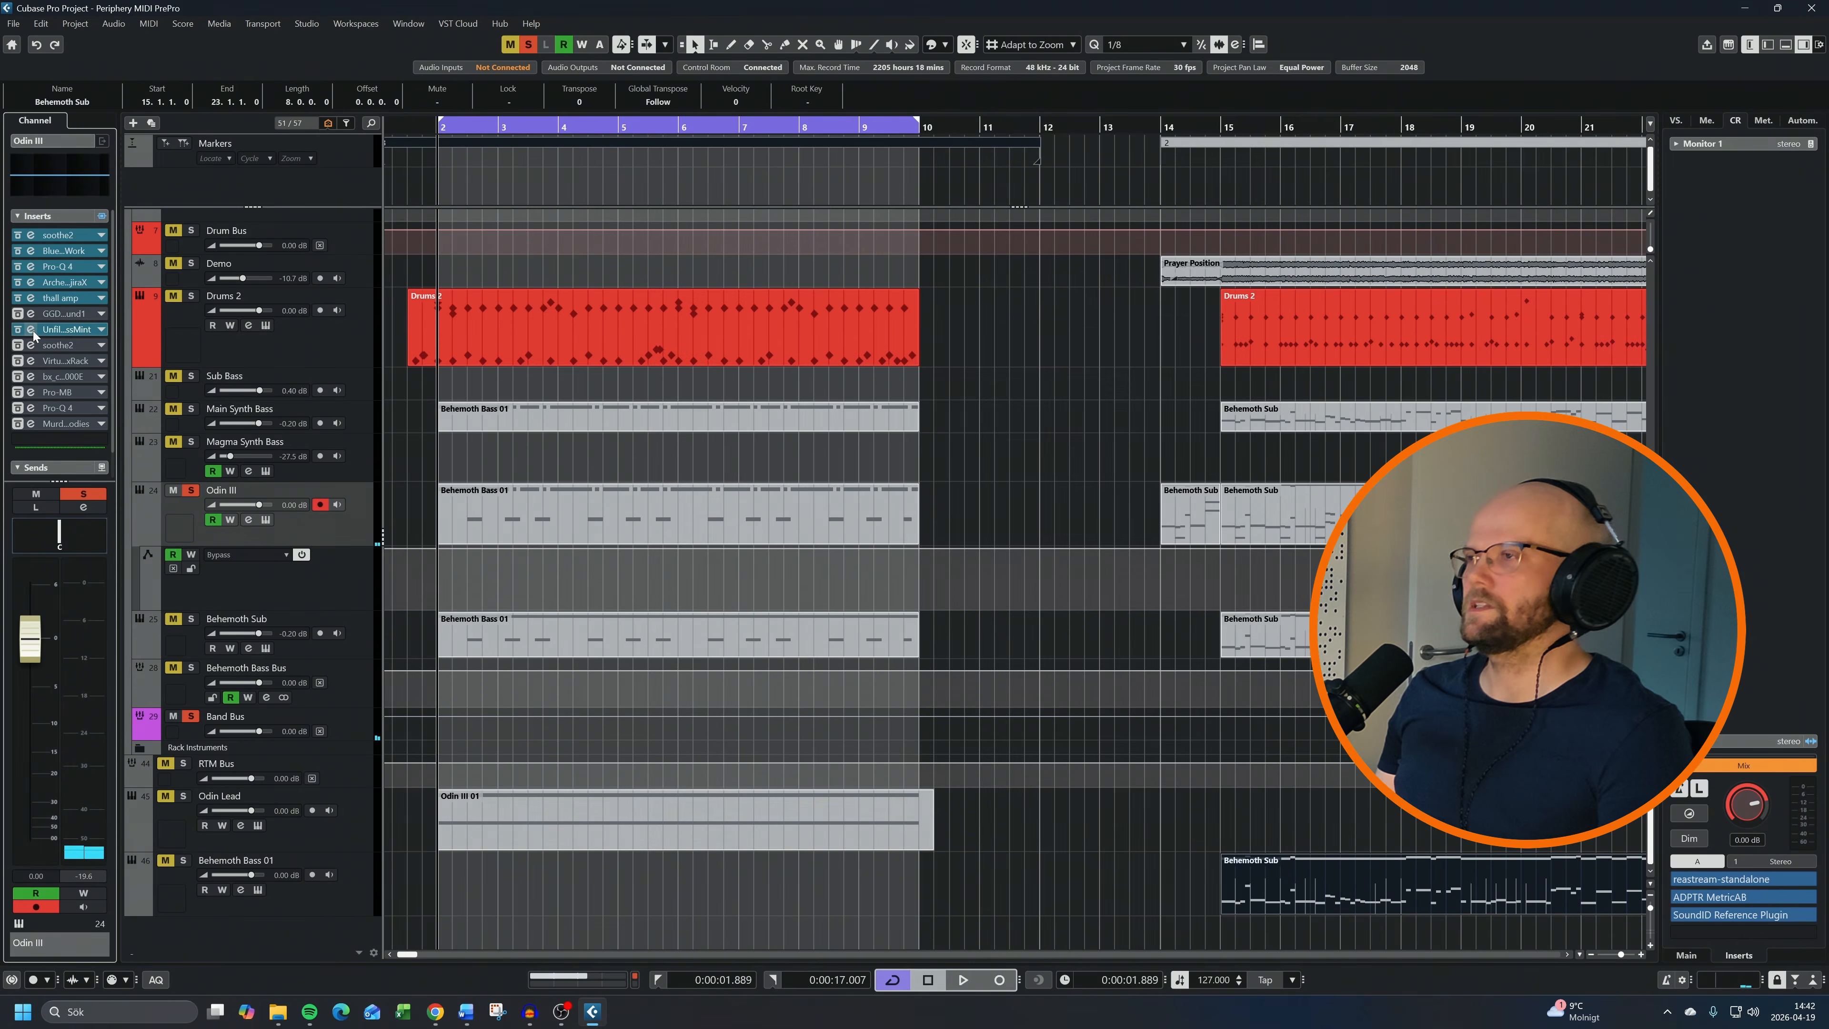
Open Bass-Mint, activate the second soothe2 insert on the Odin III channel, and place both editors side by side to play the loop
{"action": "left_click", "coordinate": [32, 330]}
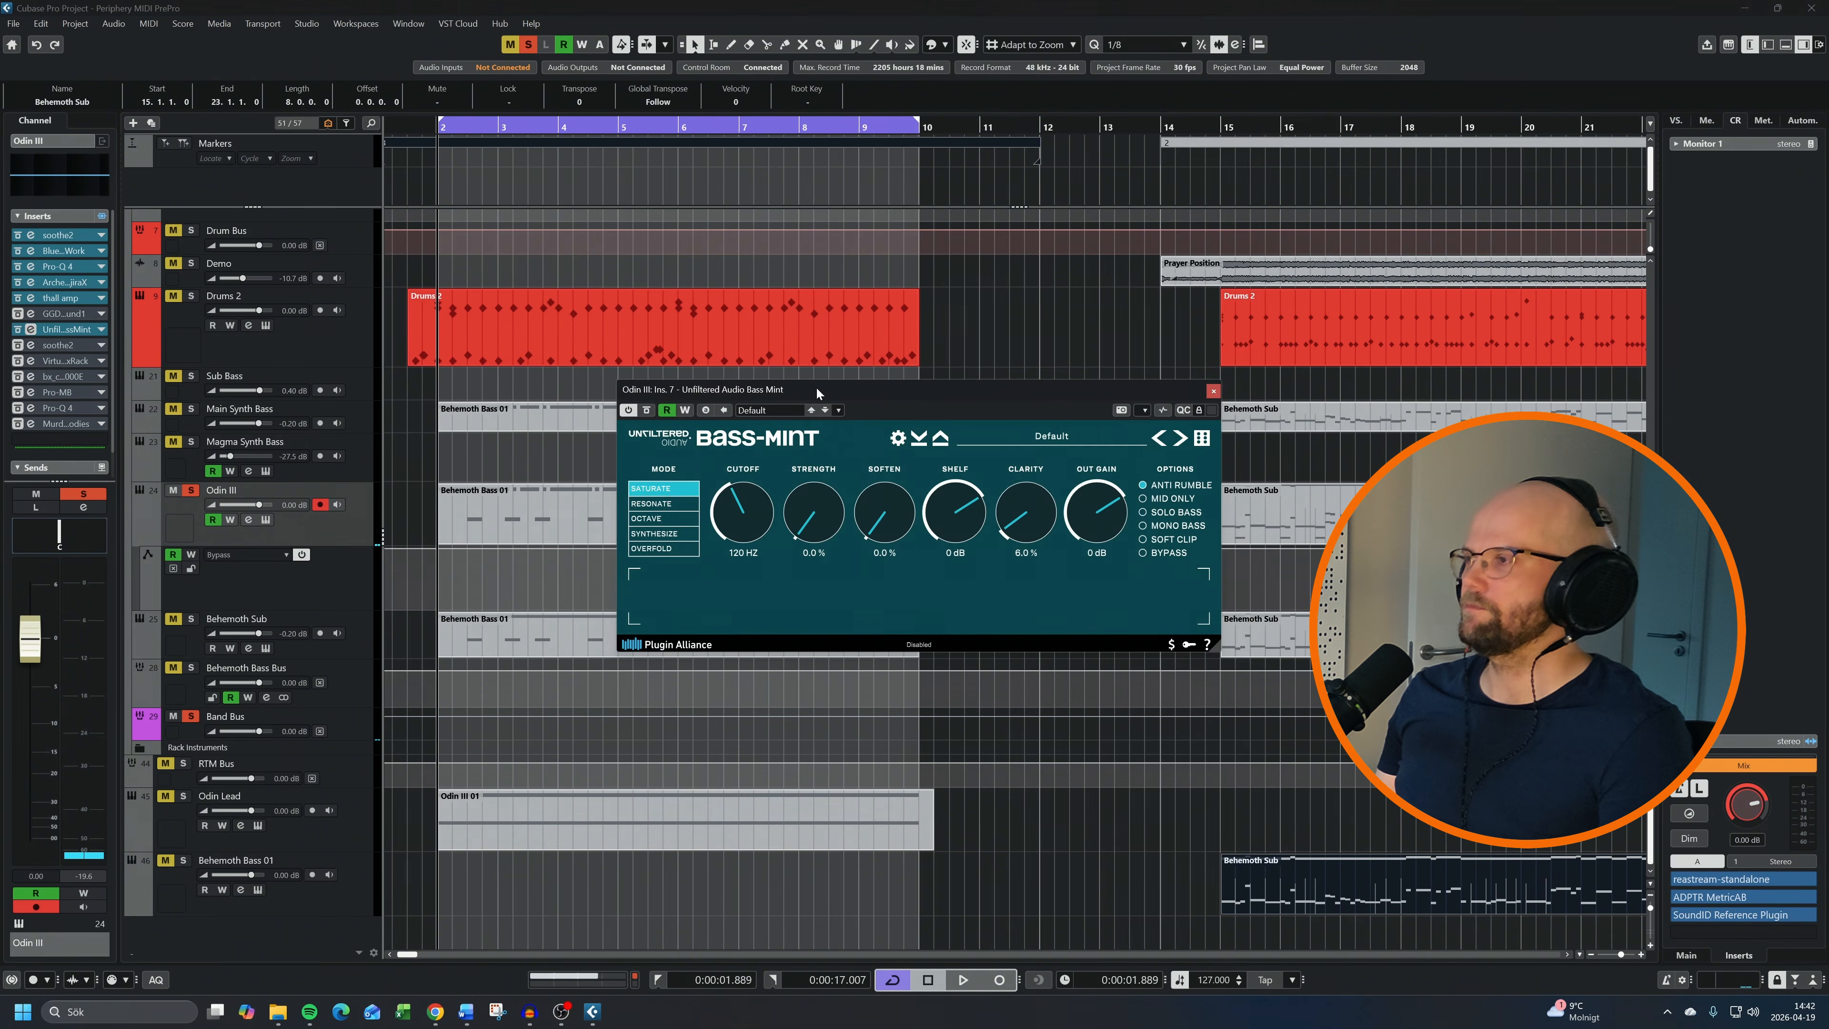
{"action": "left_click_drag", "start_coordinate": [817, 389], "coordinate": [739, 388]}
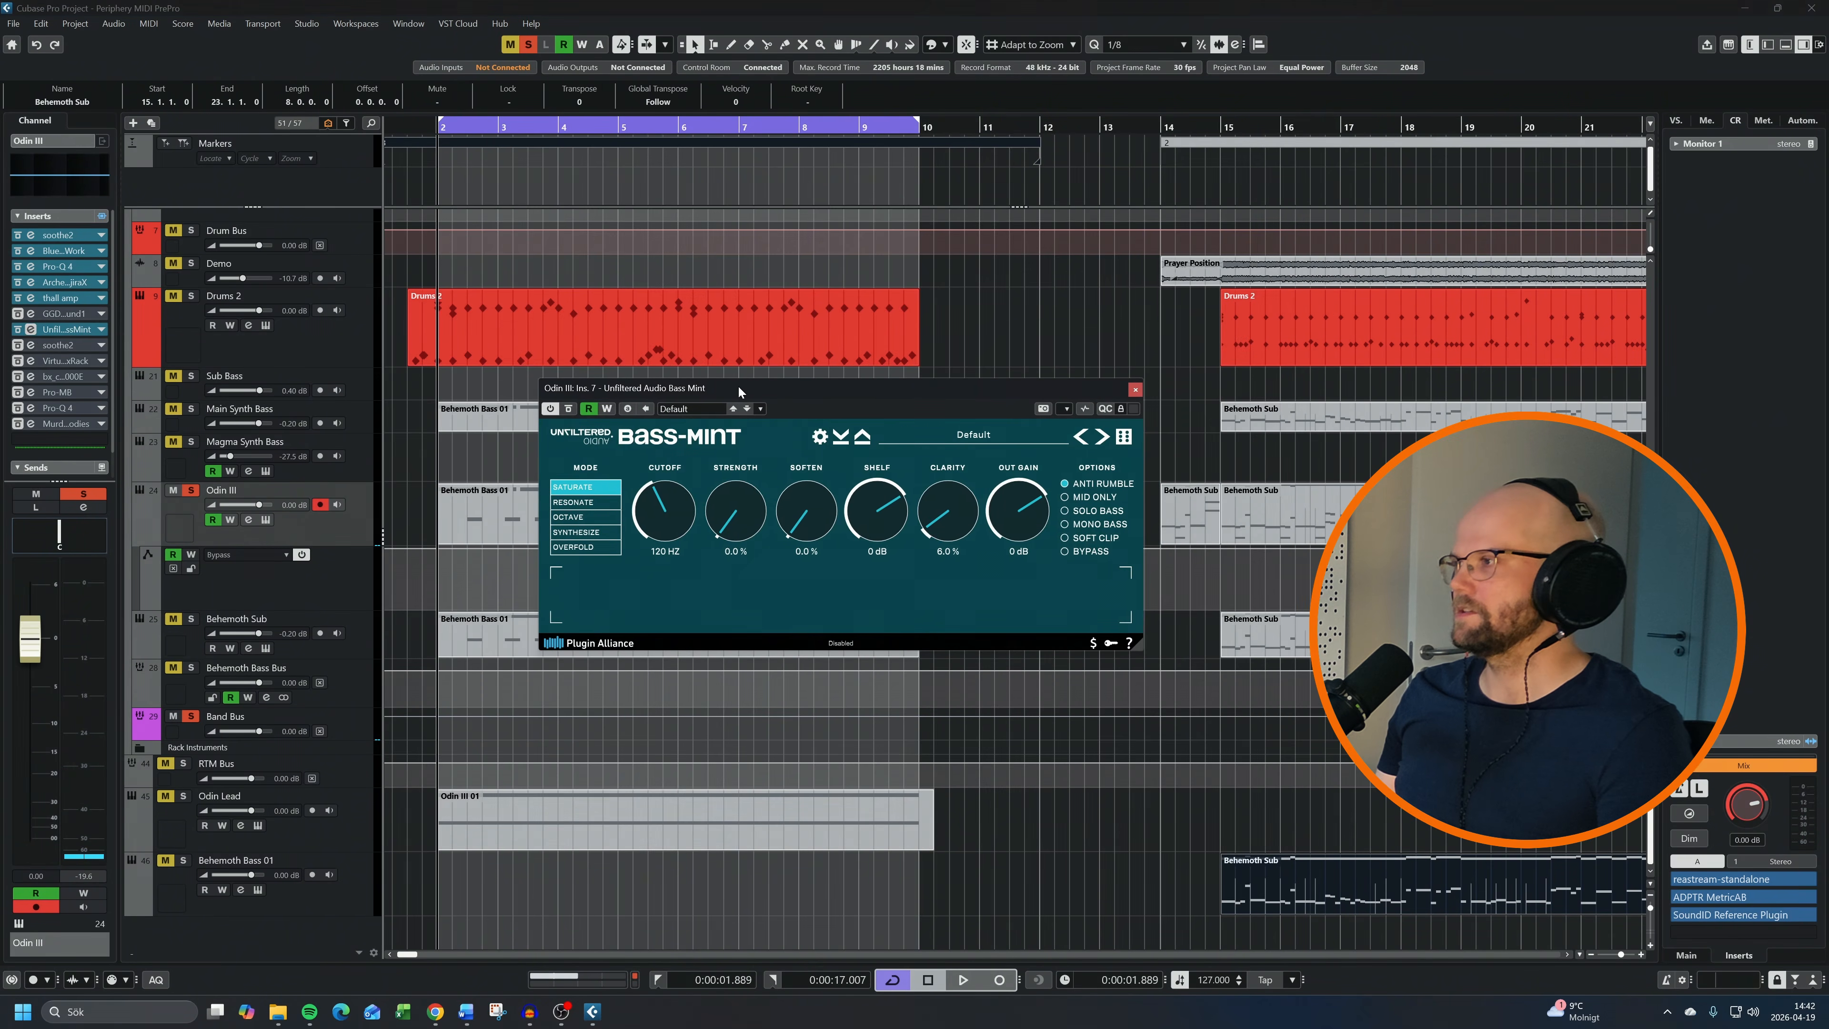
{"action": "left_click", "coordinate": [78, 346]}
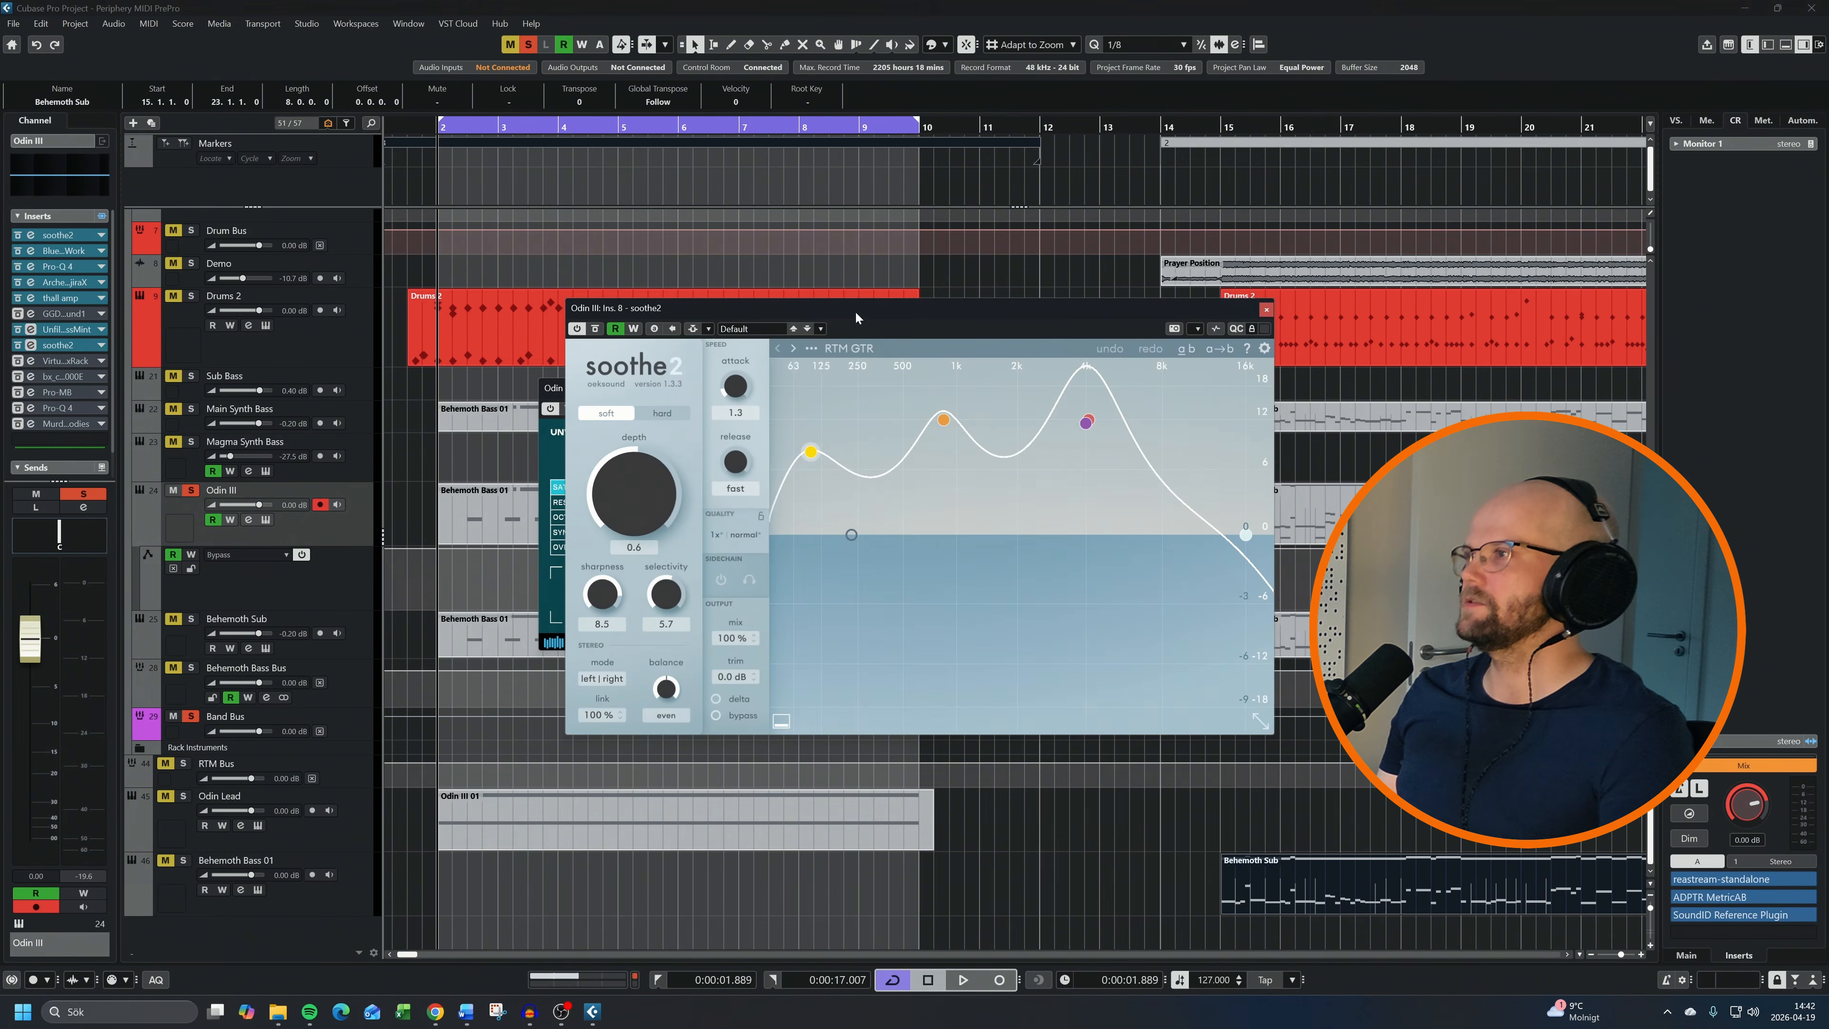
{"action": "left_click_drag", "start_coordinate": [855, 310], "coordinate": [1080, 332]}
{"action": "left_click_drag", "start_coordinate": [855, 390], "coordinate": [459, 372]}
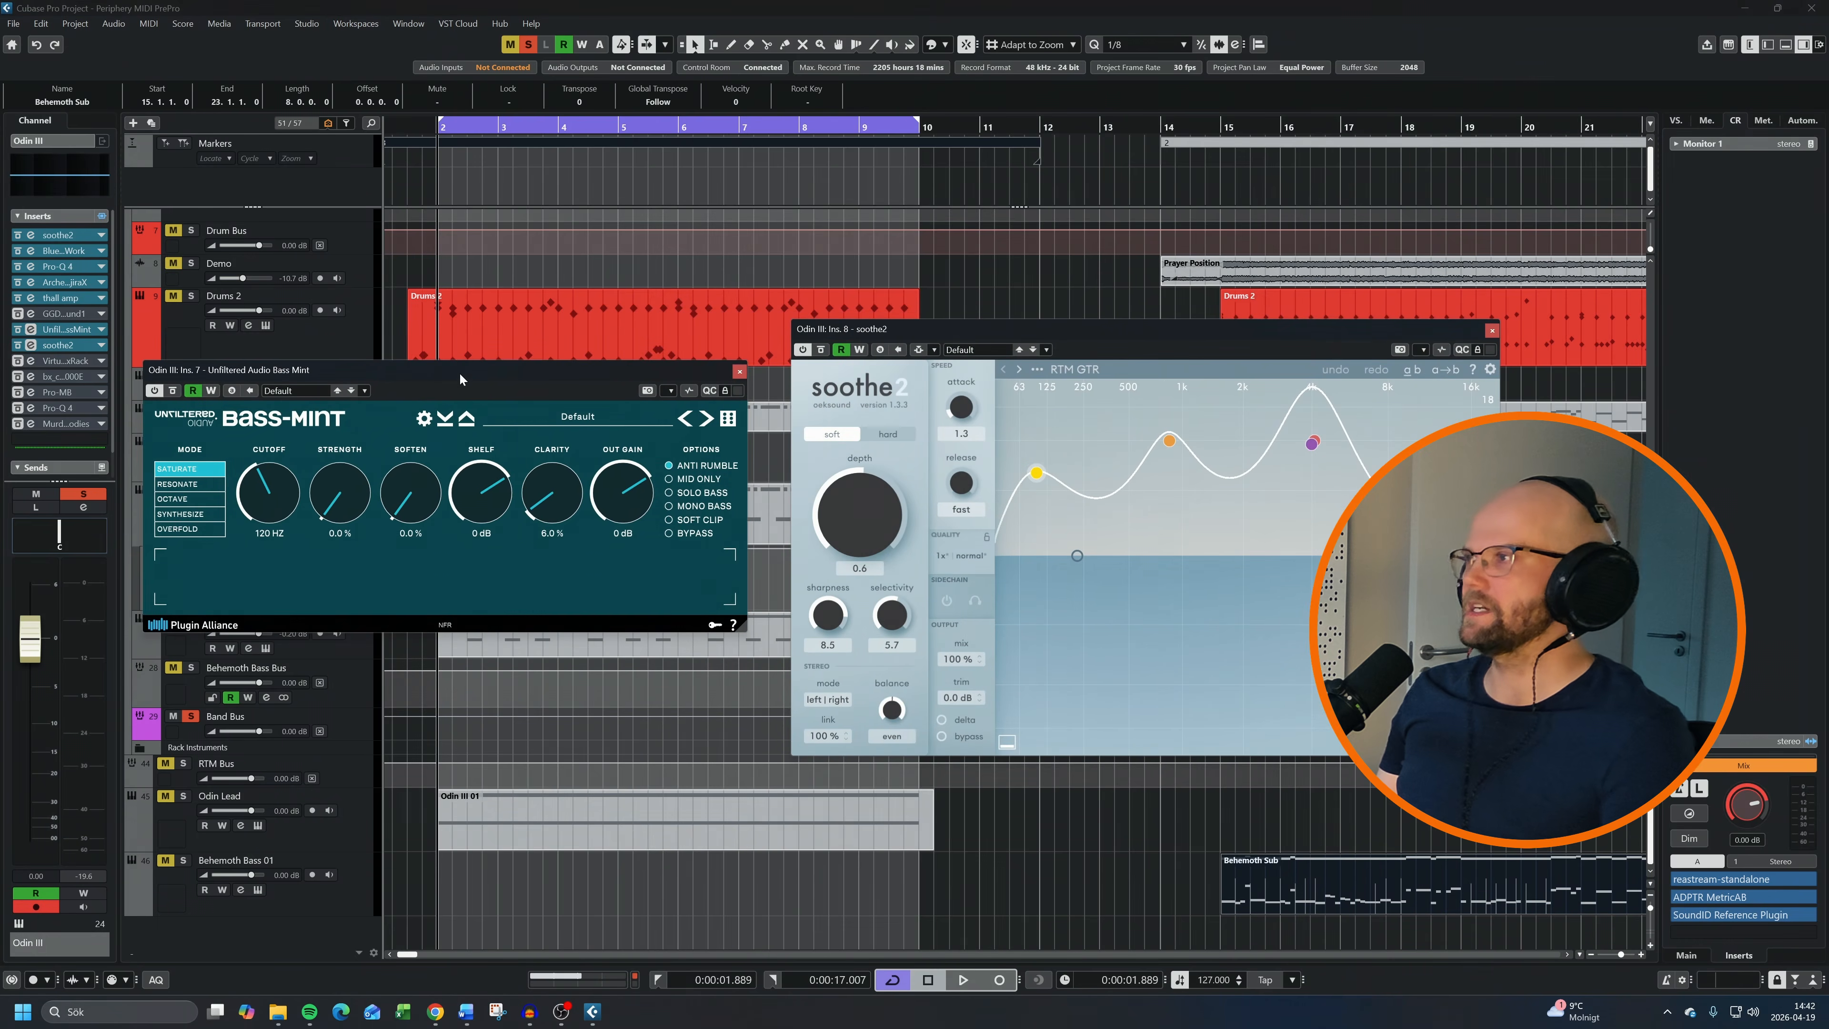
{"action": "key", "text": "space"}
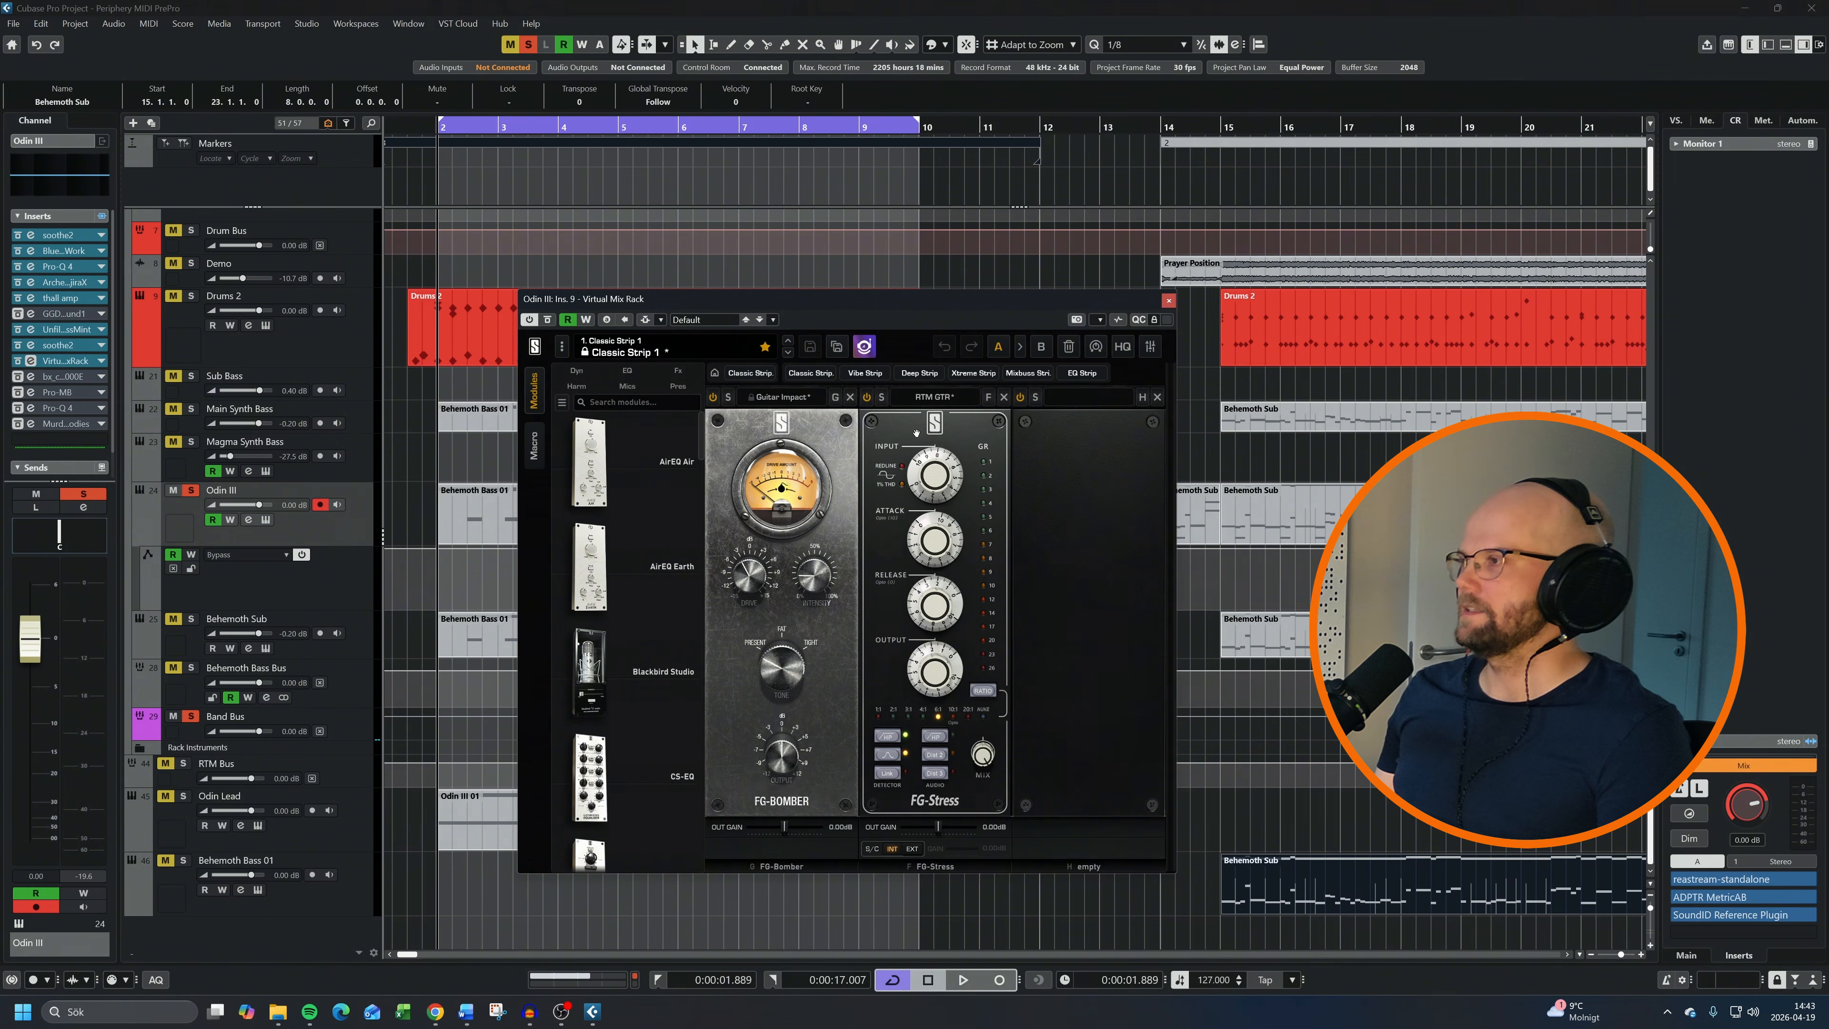
Audition the Odin III loop with the Virtual Mix Rack, bx_console SSL 4000 E and Pro-MB inserts in turn
{"action": "key", "text": "space"}
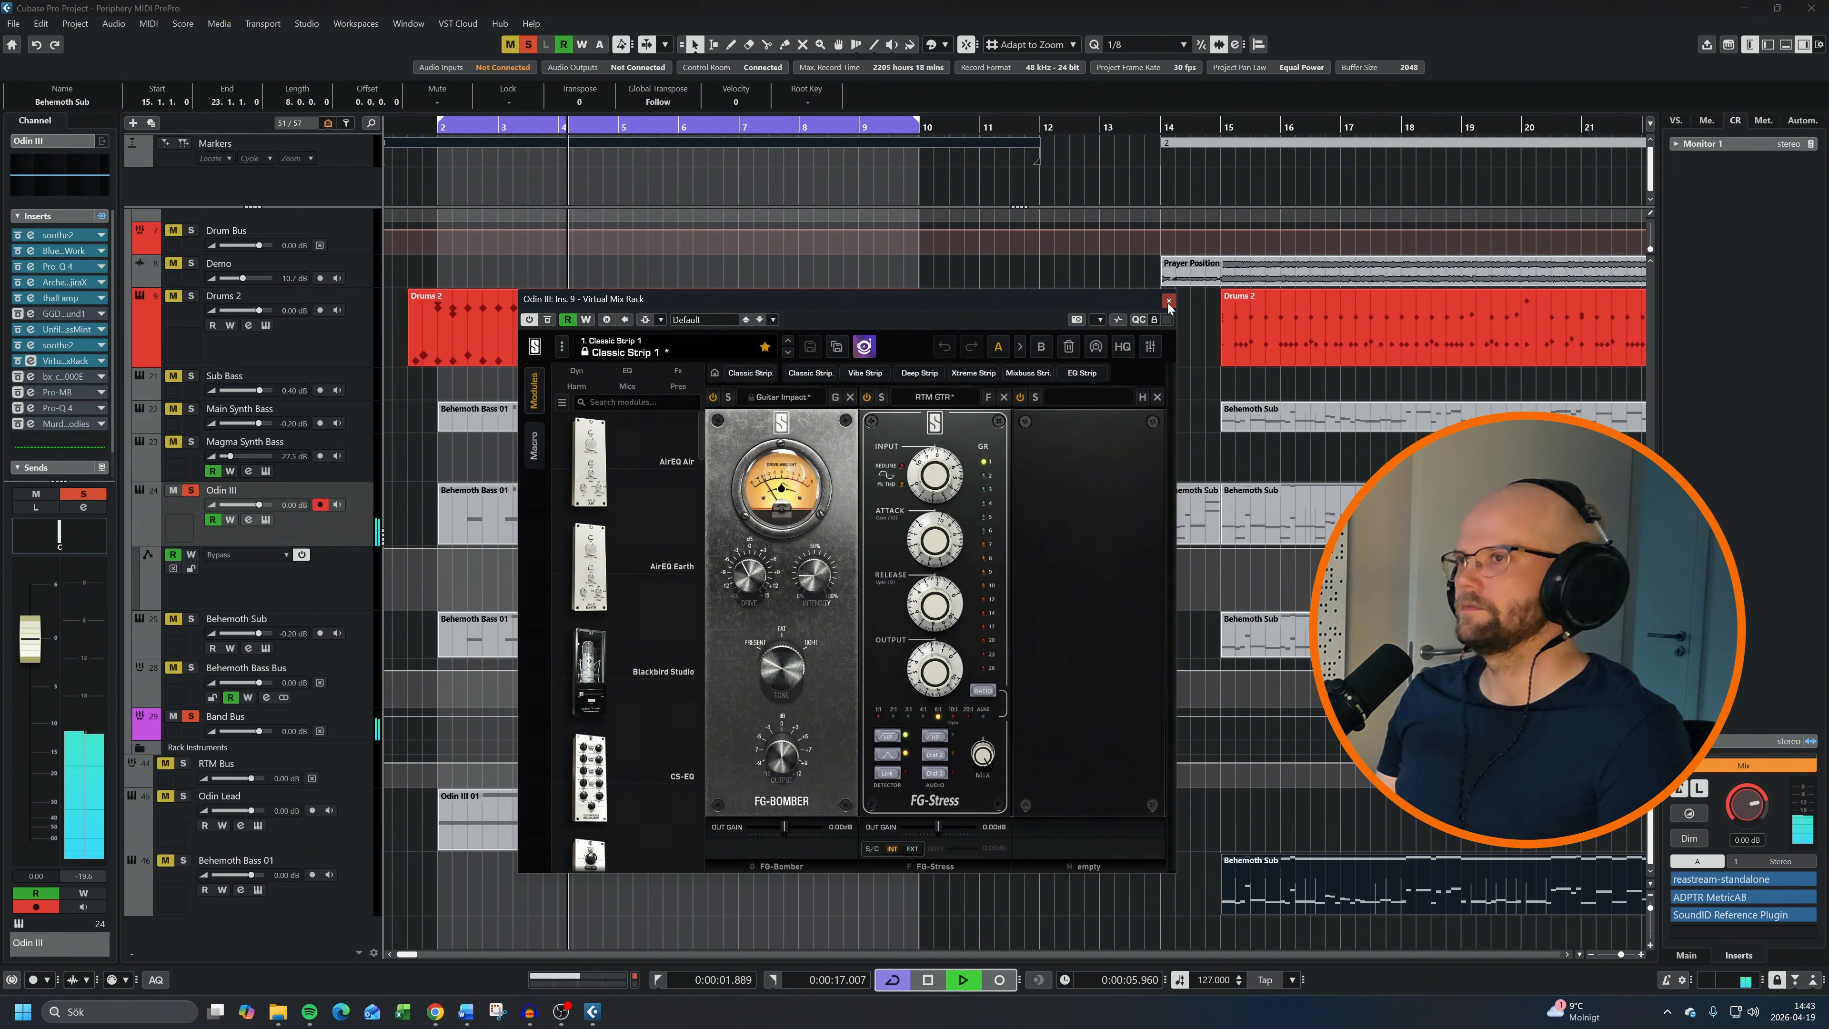
{"action": "left_click_drag", "start_coordinate": [853, 224], "coordinate": [676, 289]}
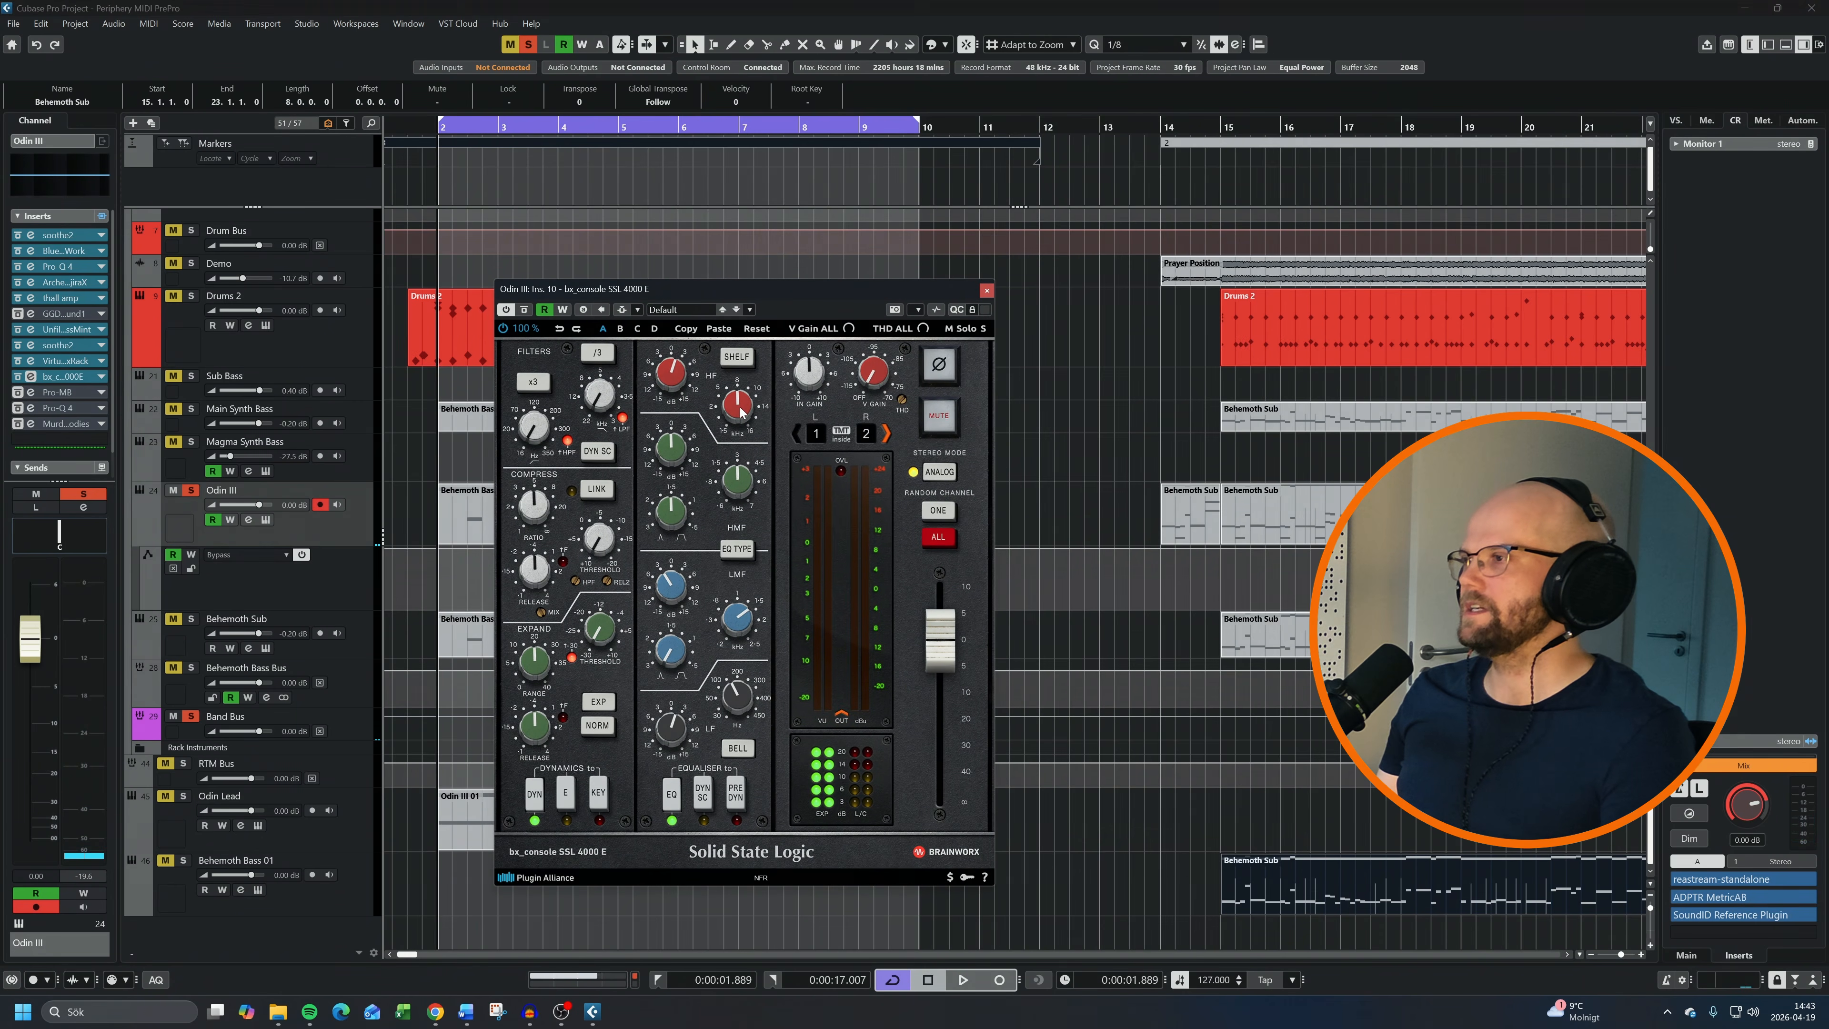
{"action": "mouse_move", "coordinate": [740, 623]}
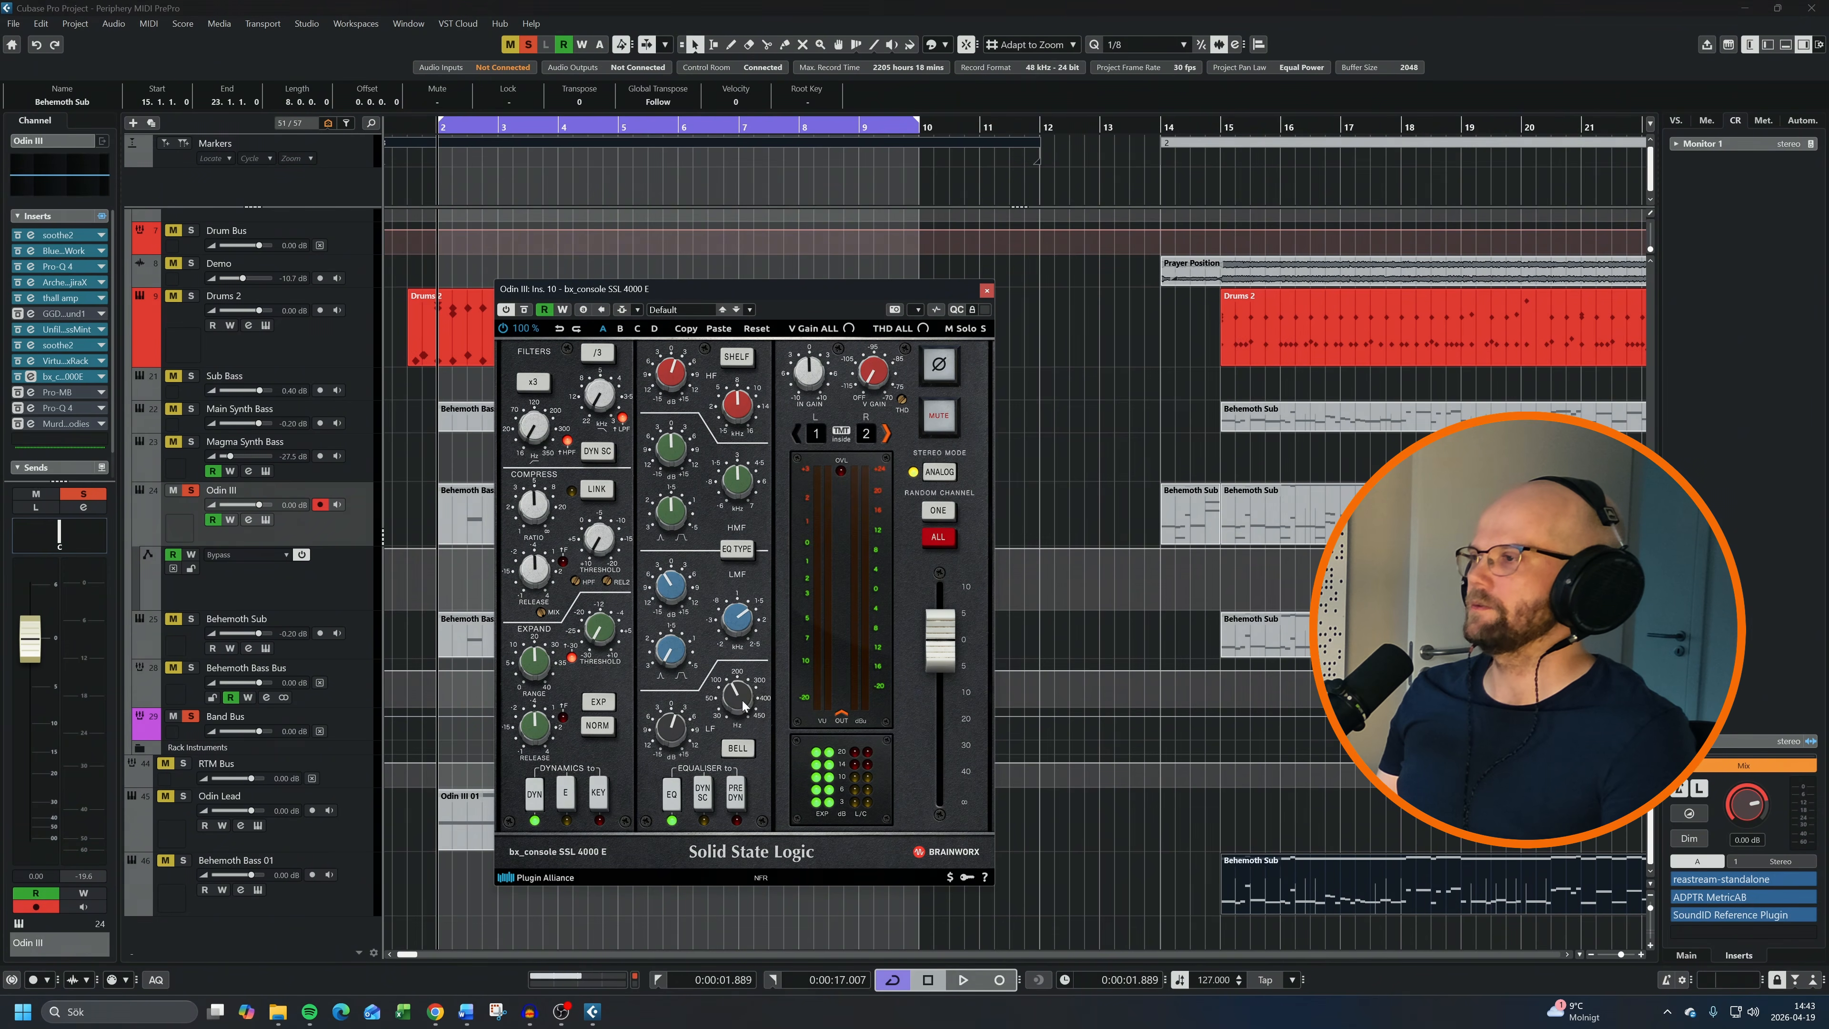
{"action": "key", "text": "space"}
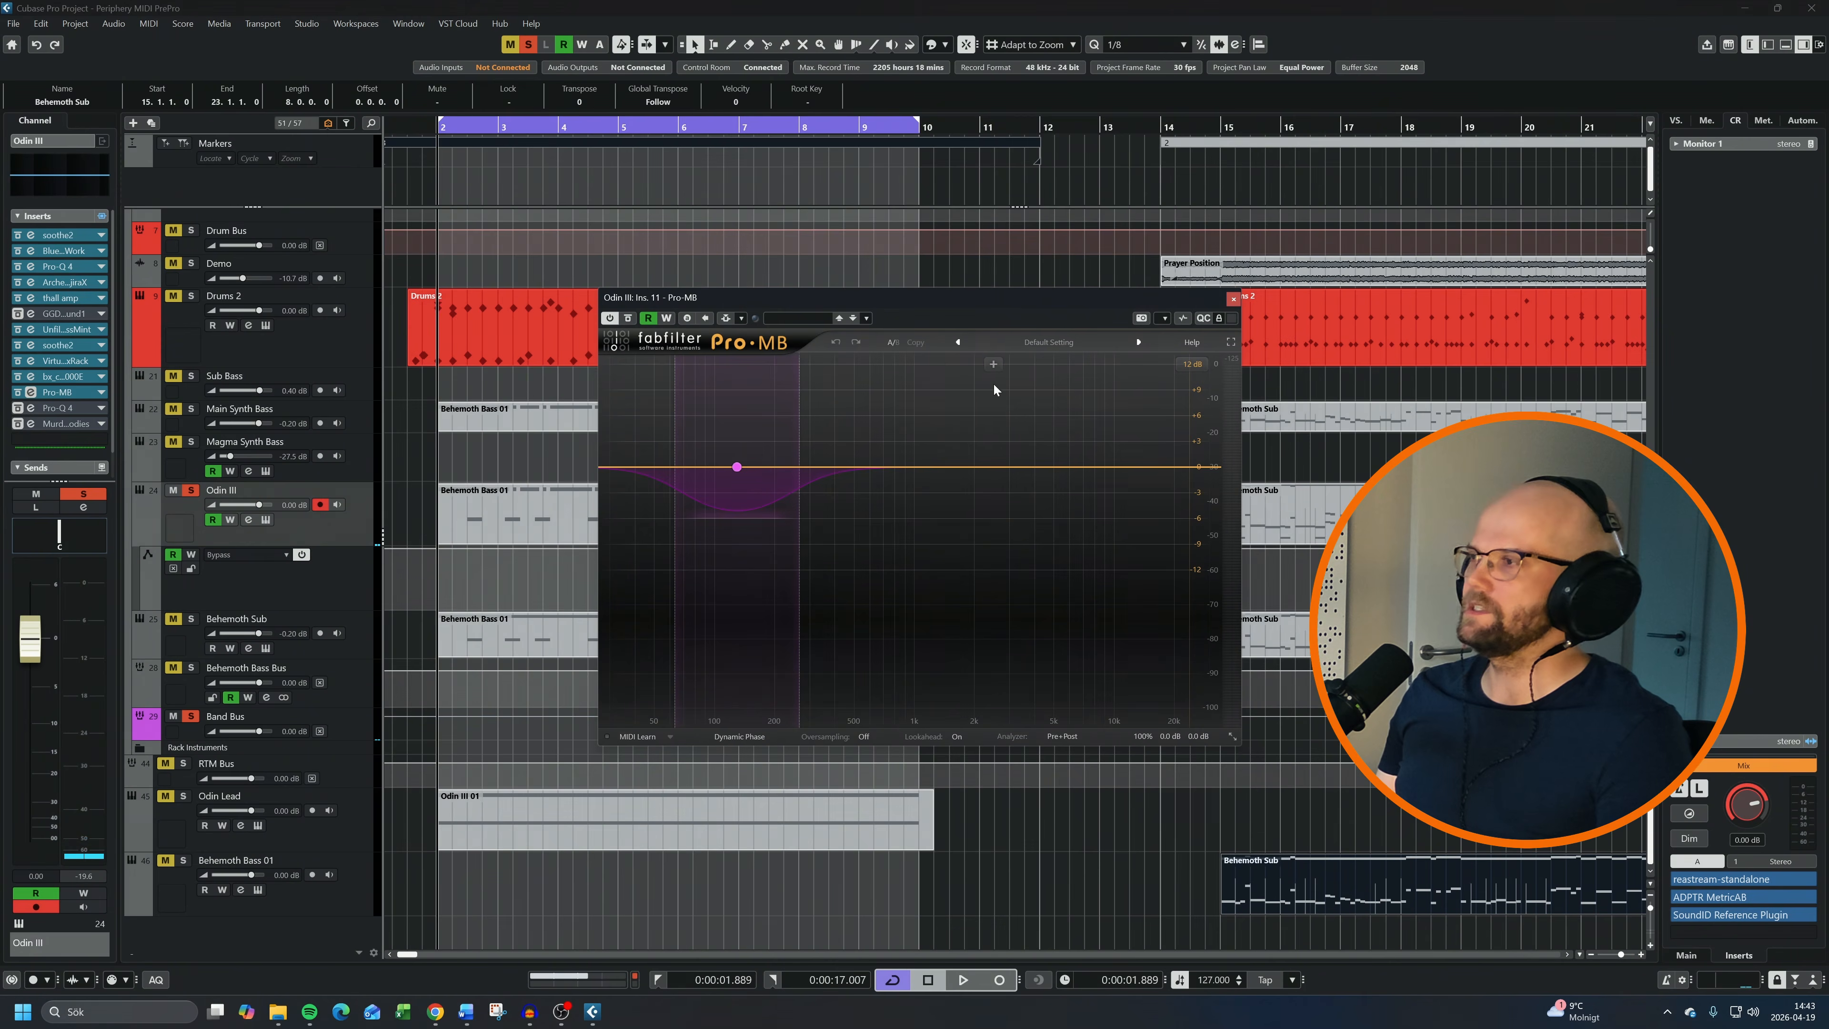
{"action": "key", "text": "space"}
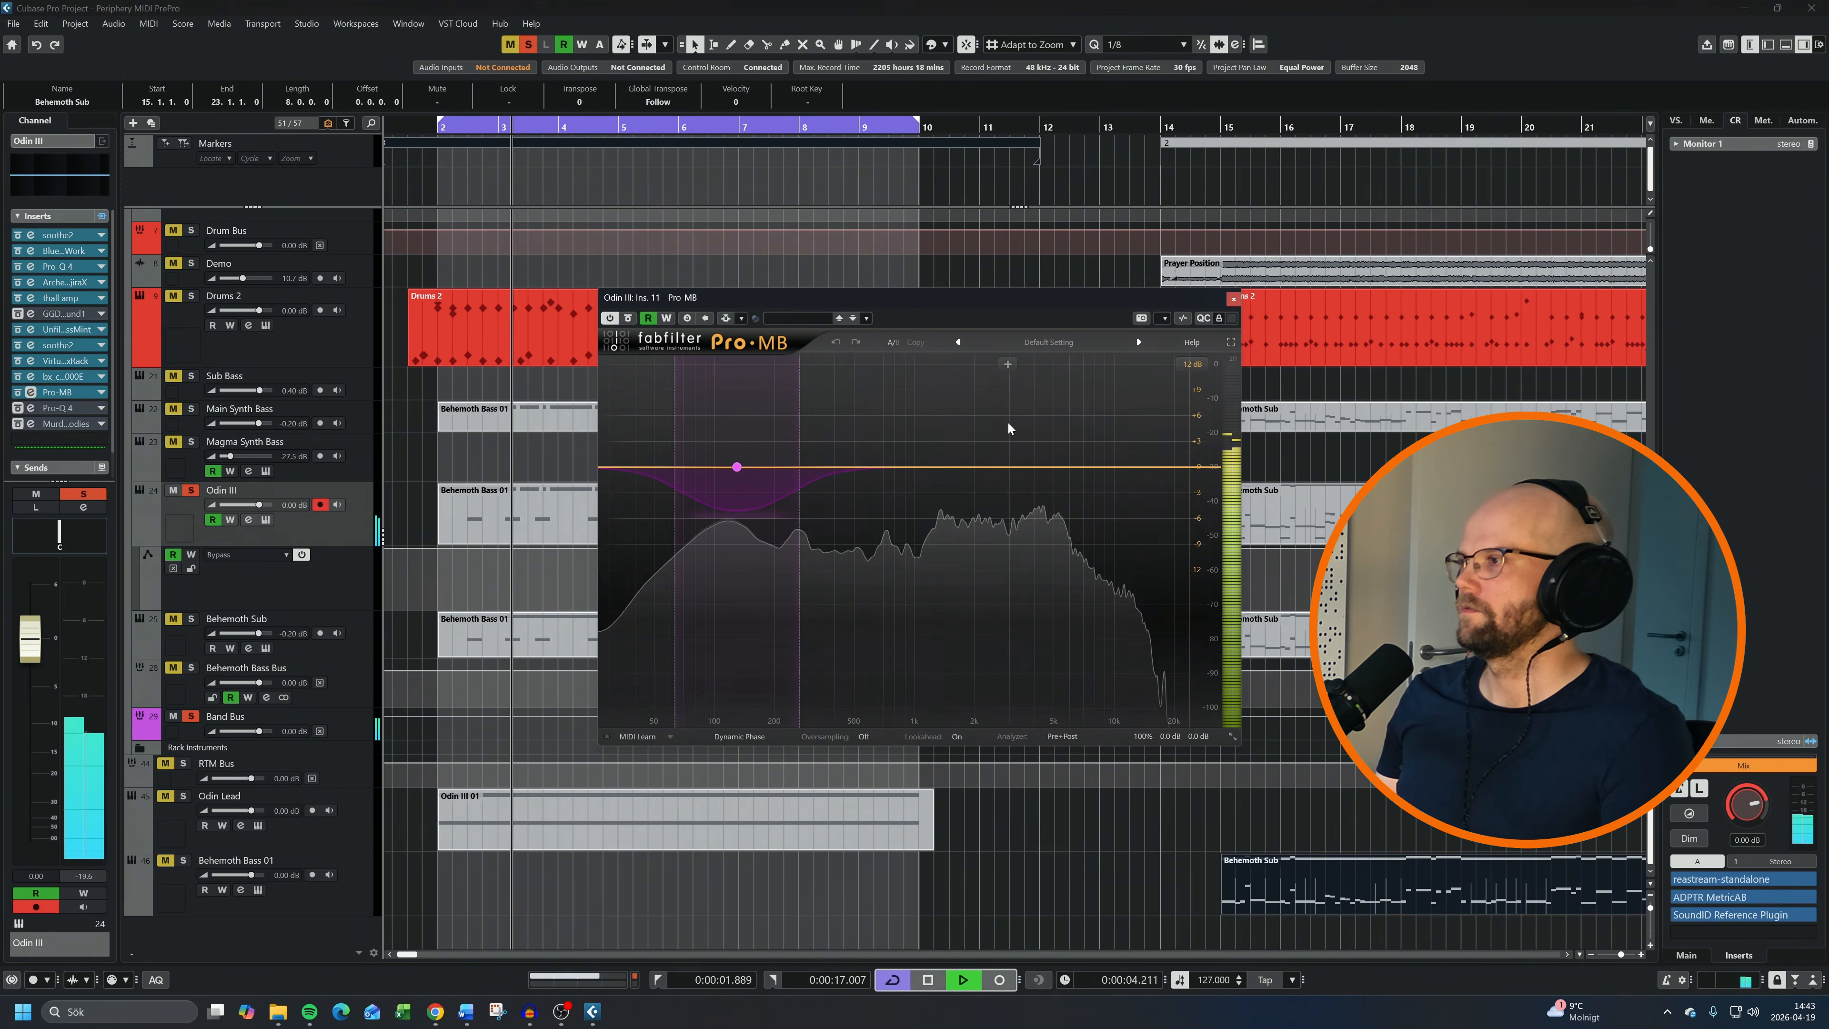
Compare the Odin III loop with and without the second Pro-Q 4 by bypassing all its bands and enabling them again
{"action": "left_click_drag", "start_coordinate": [818, 289], "coordinate": [687, 293]}
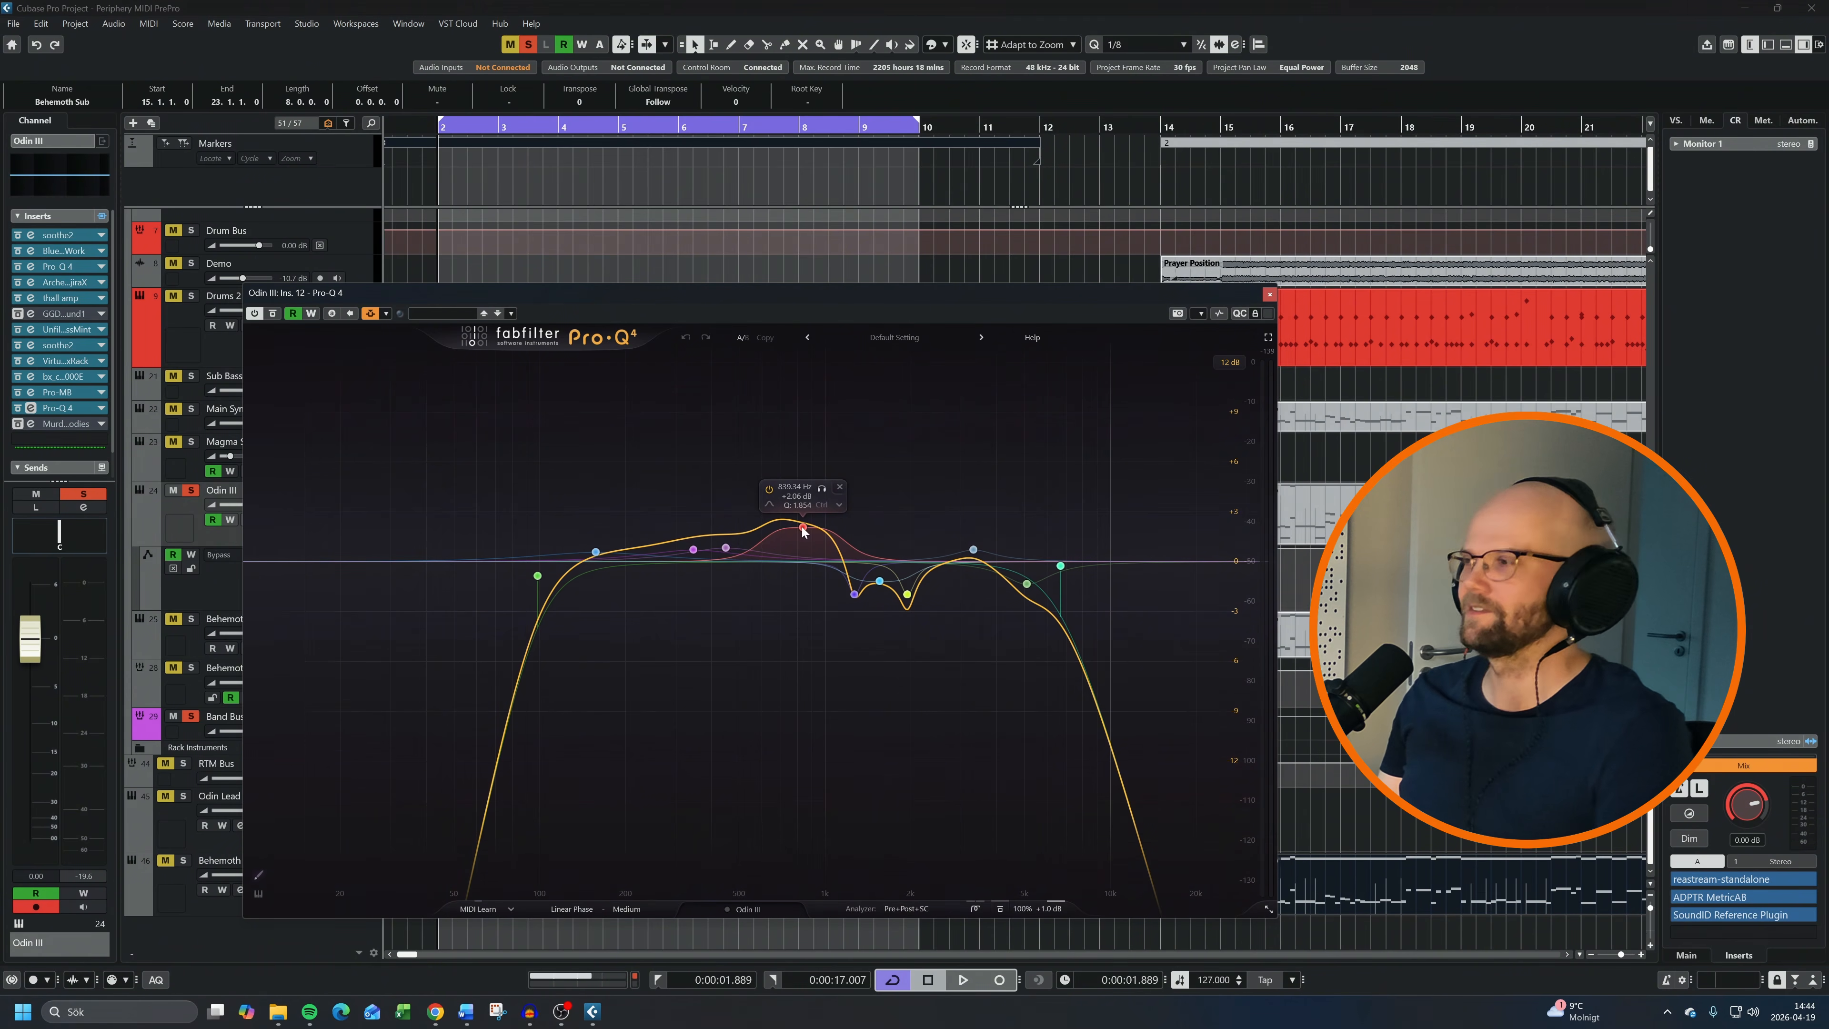
{"action": "key", "text": "space"}
{"action": "left_click_drag", "start_coordinate": [463, 443], "coordinate": [1127, 679]}
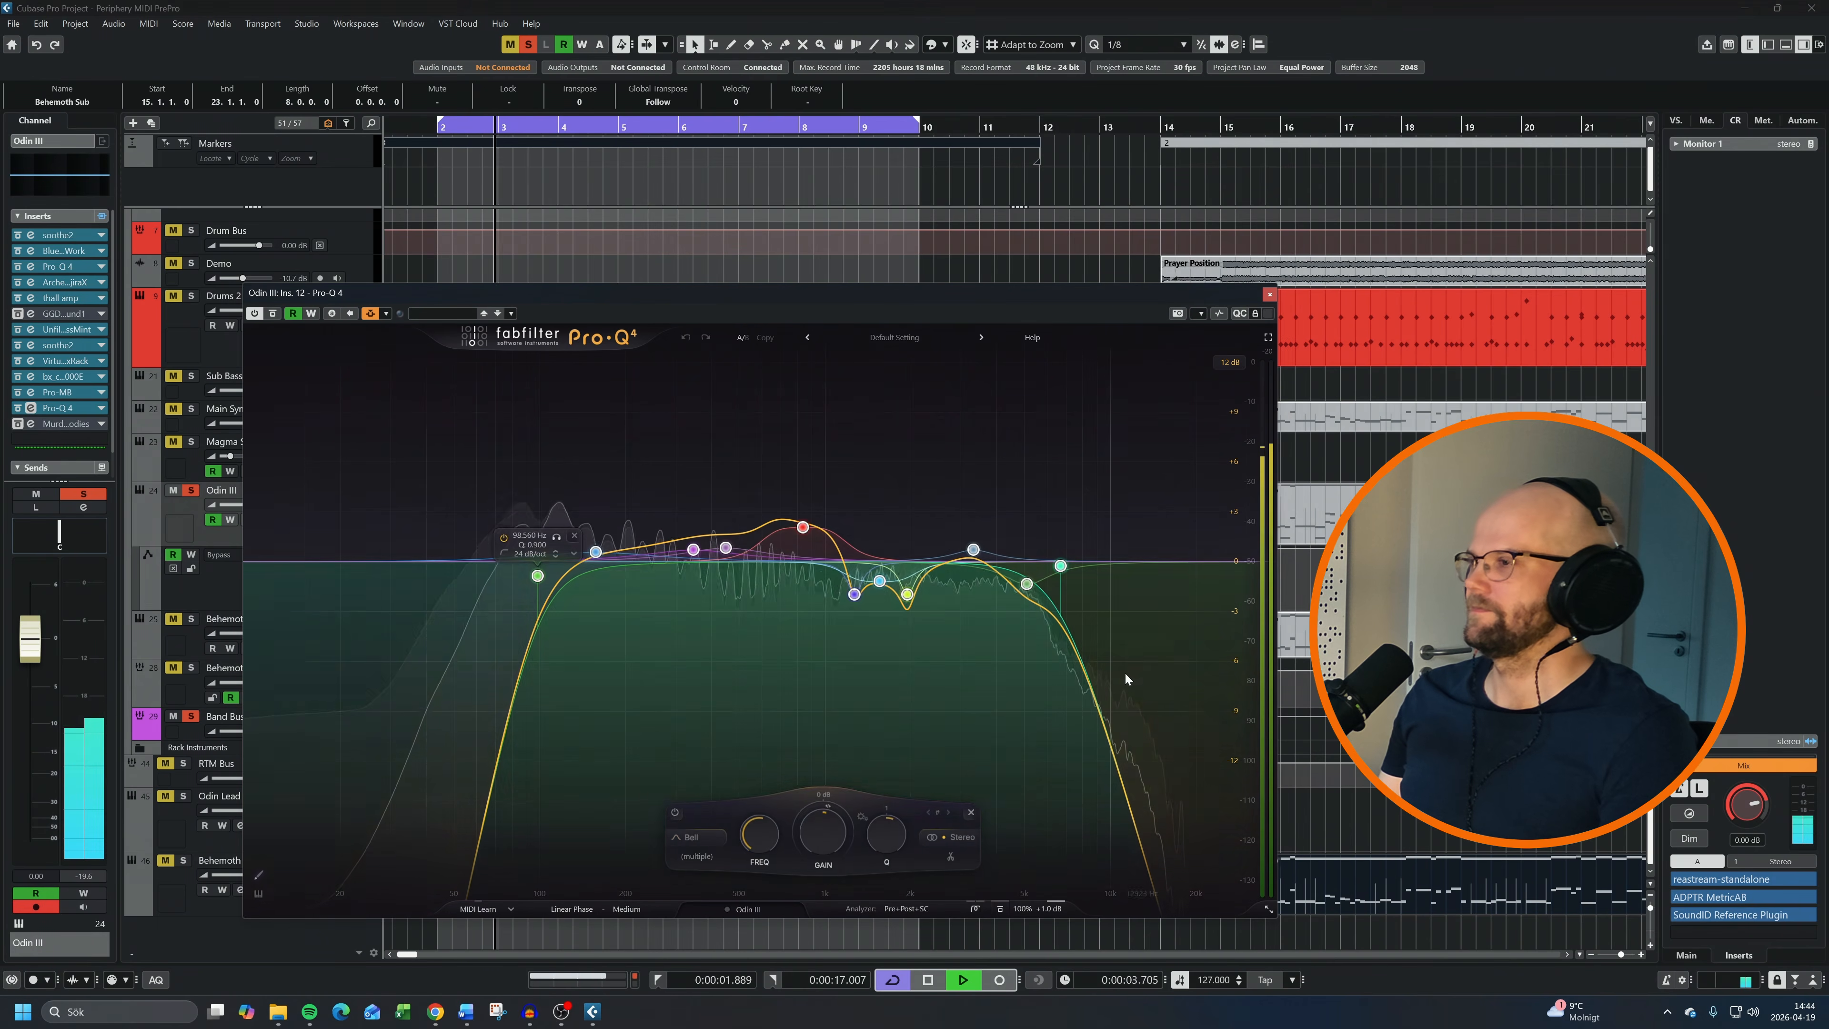
{"action": "left_click", "coordinate": [675, 813]}
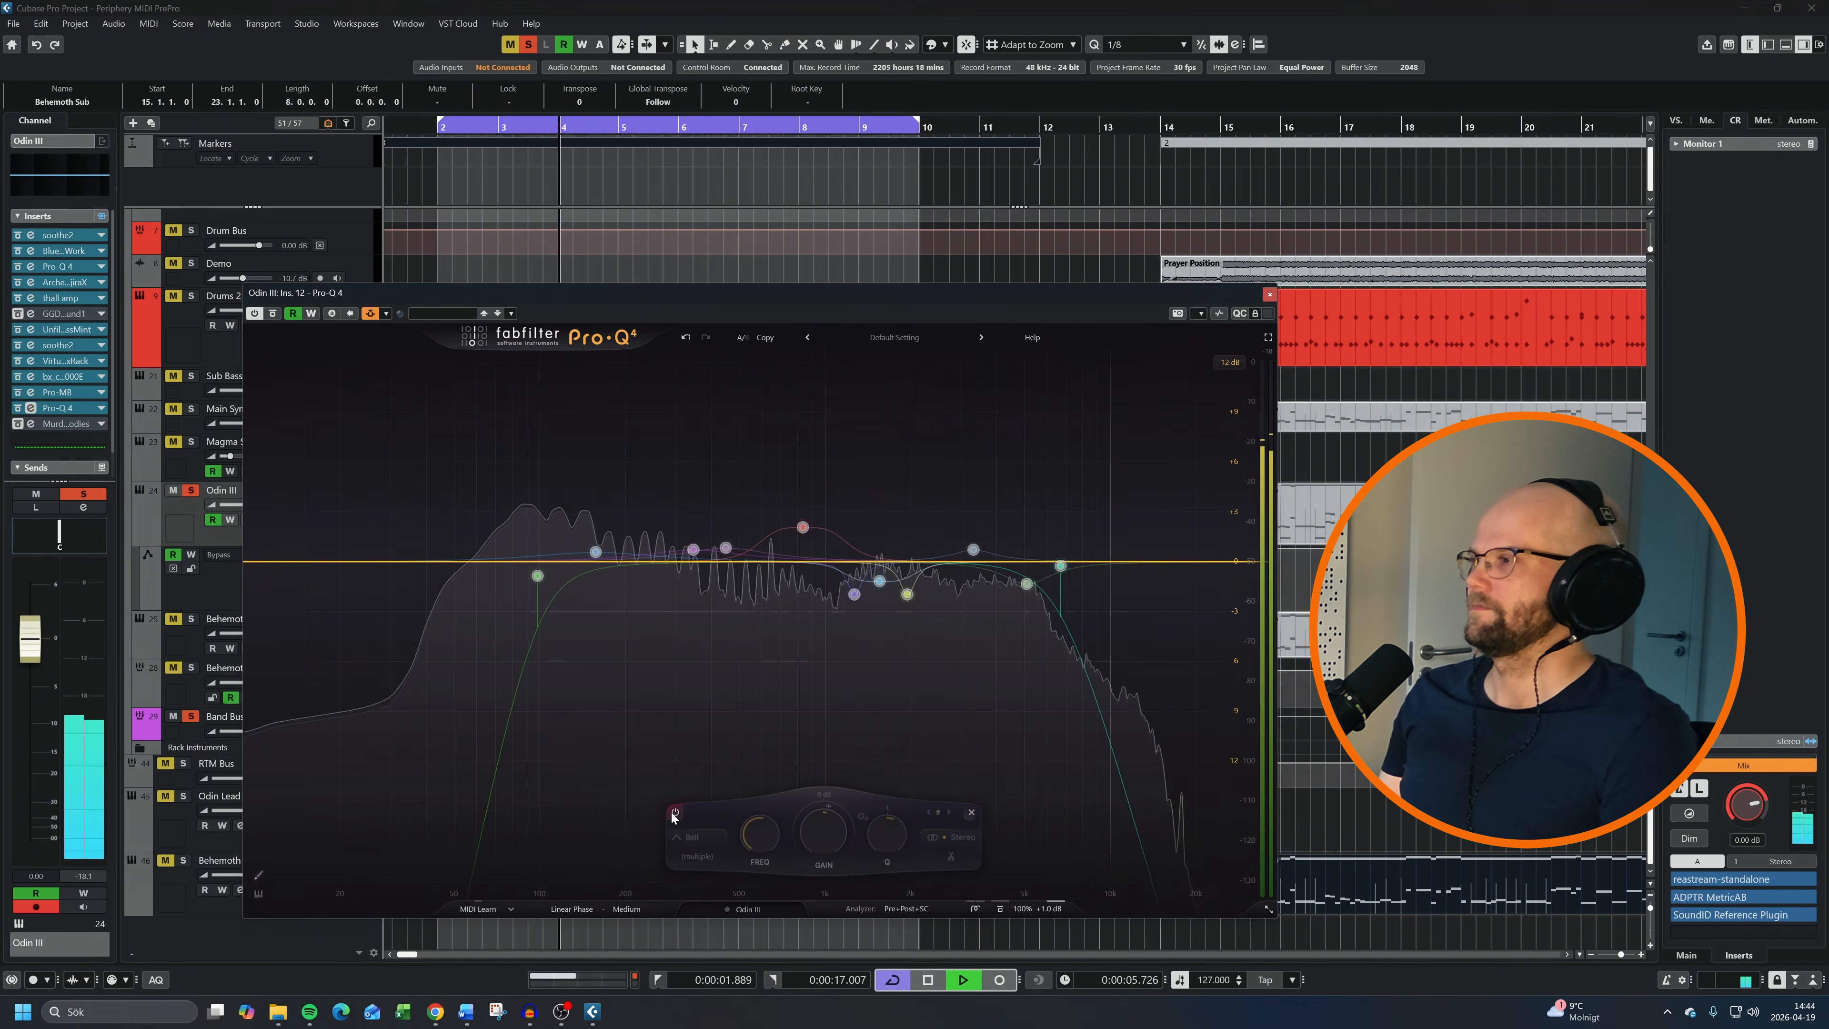
{"action": "left_click", "coordinate": [675, 812]}
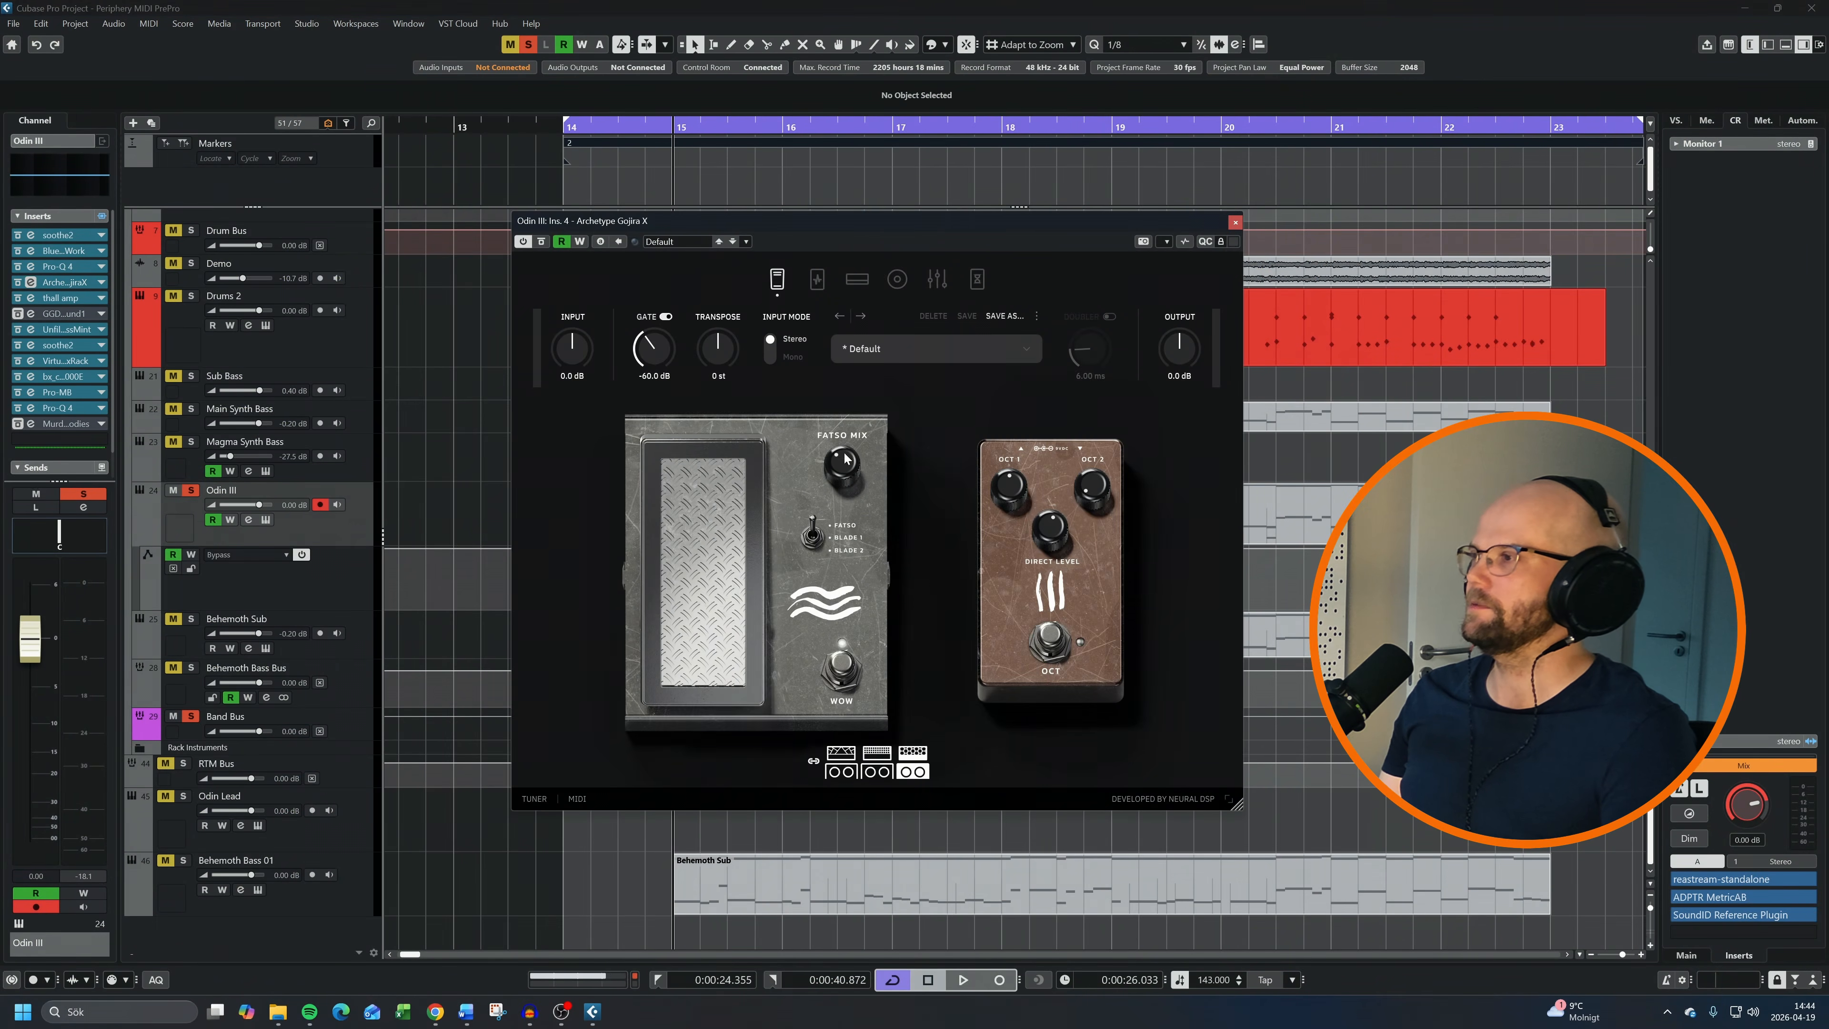
Close the Archetype Gojira X editor, play the Prayer Position section, and set the playback position to bar 14
{"action": "left_click", "coordinate": [1236, 223]}
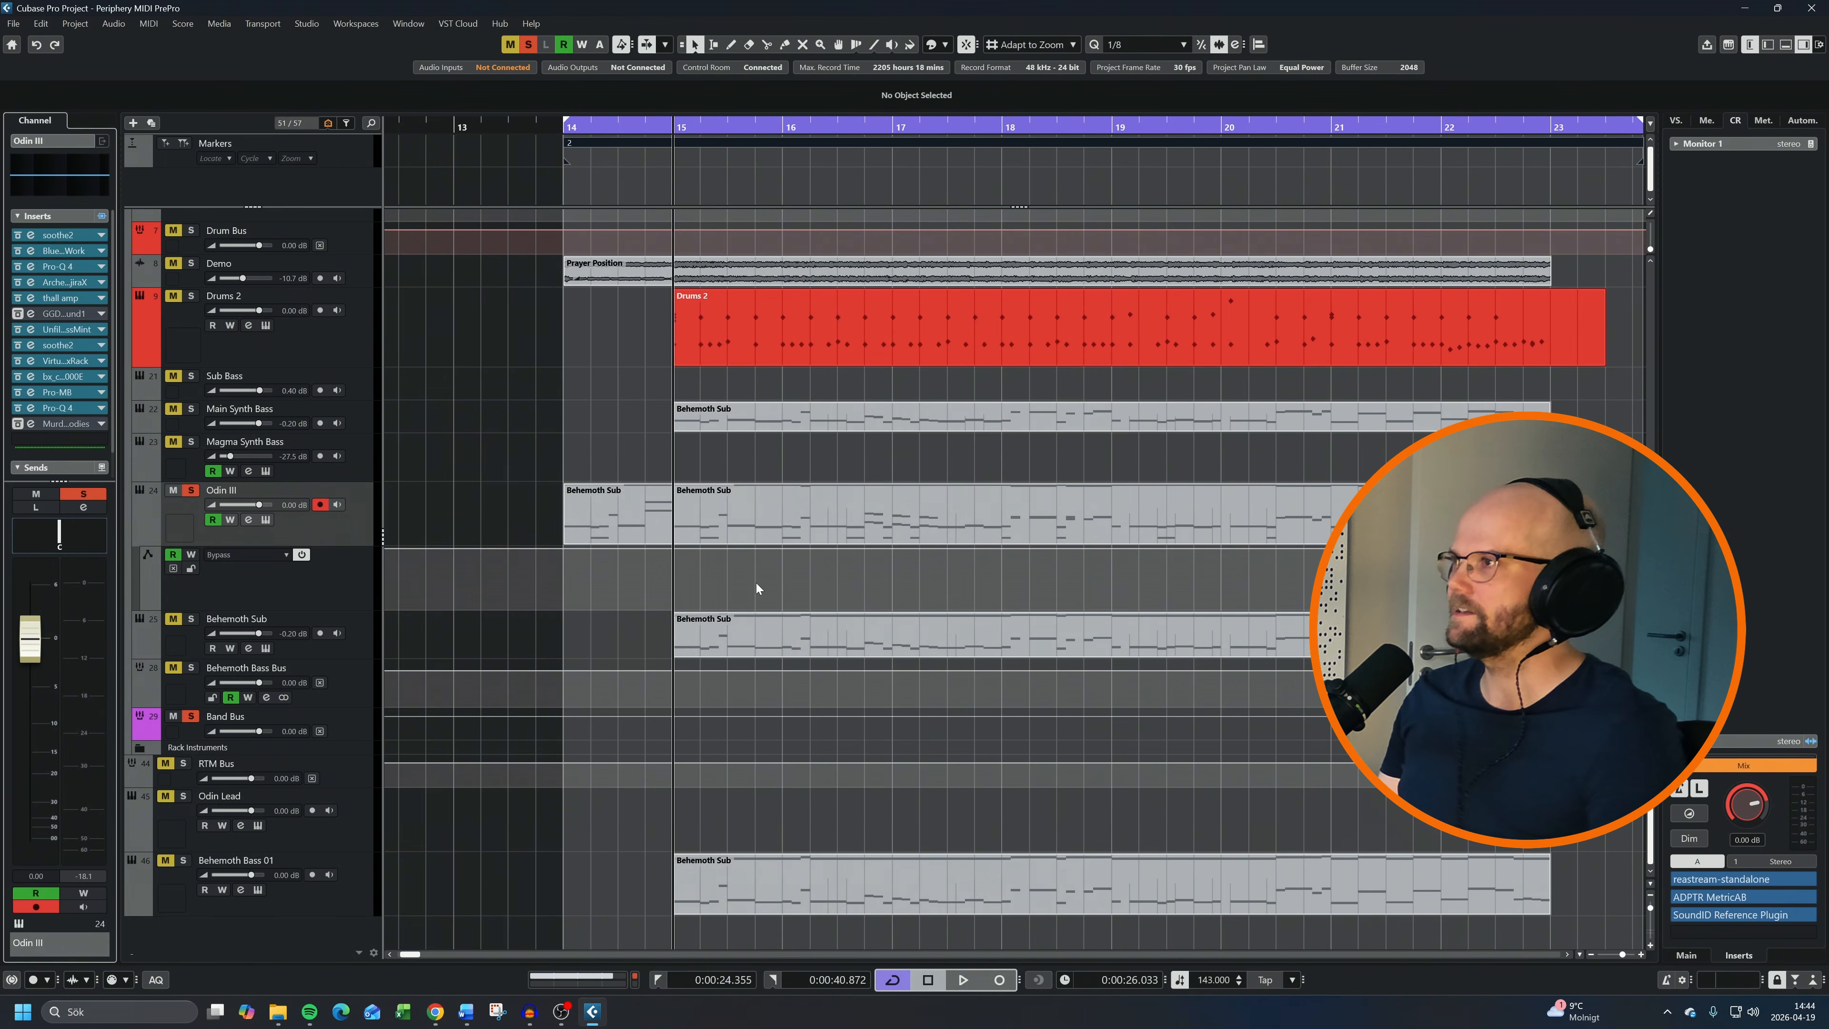
{"action": "key", "text": "space"}
{"action": "scroll", "coordinate": [477, 399], "scroll_direction": "down", "scroll_amount": 2}
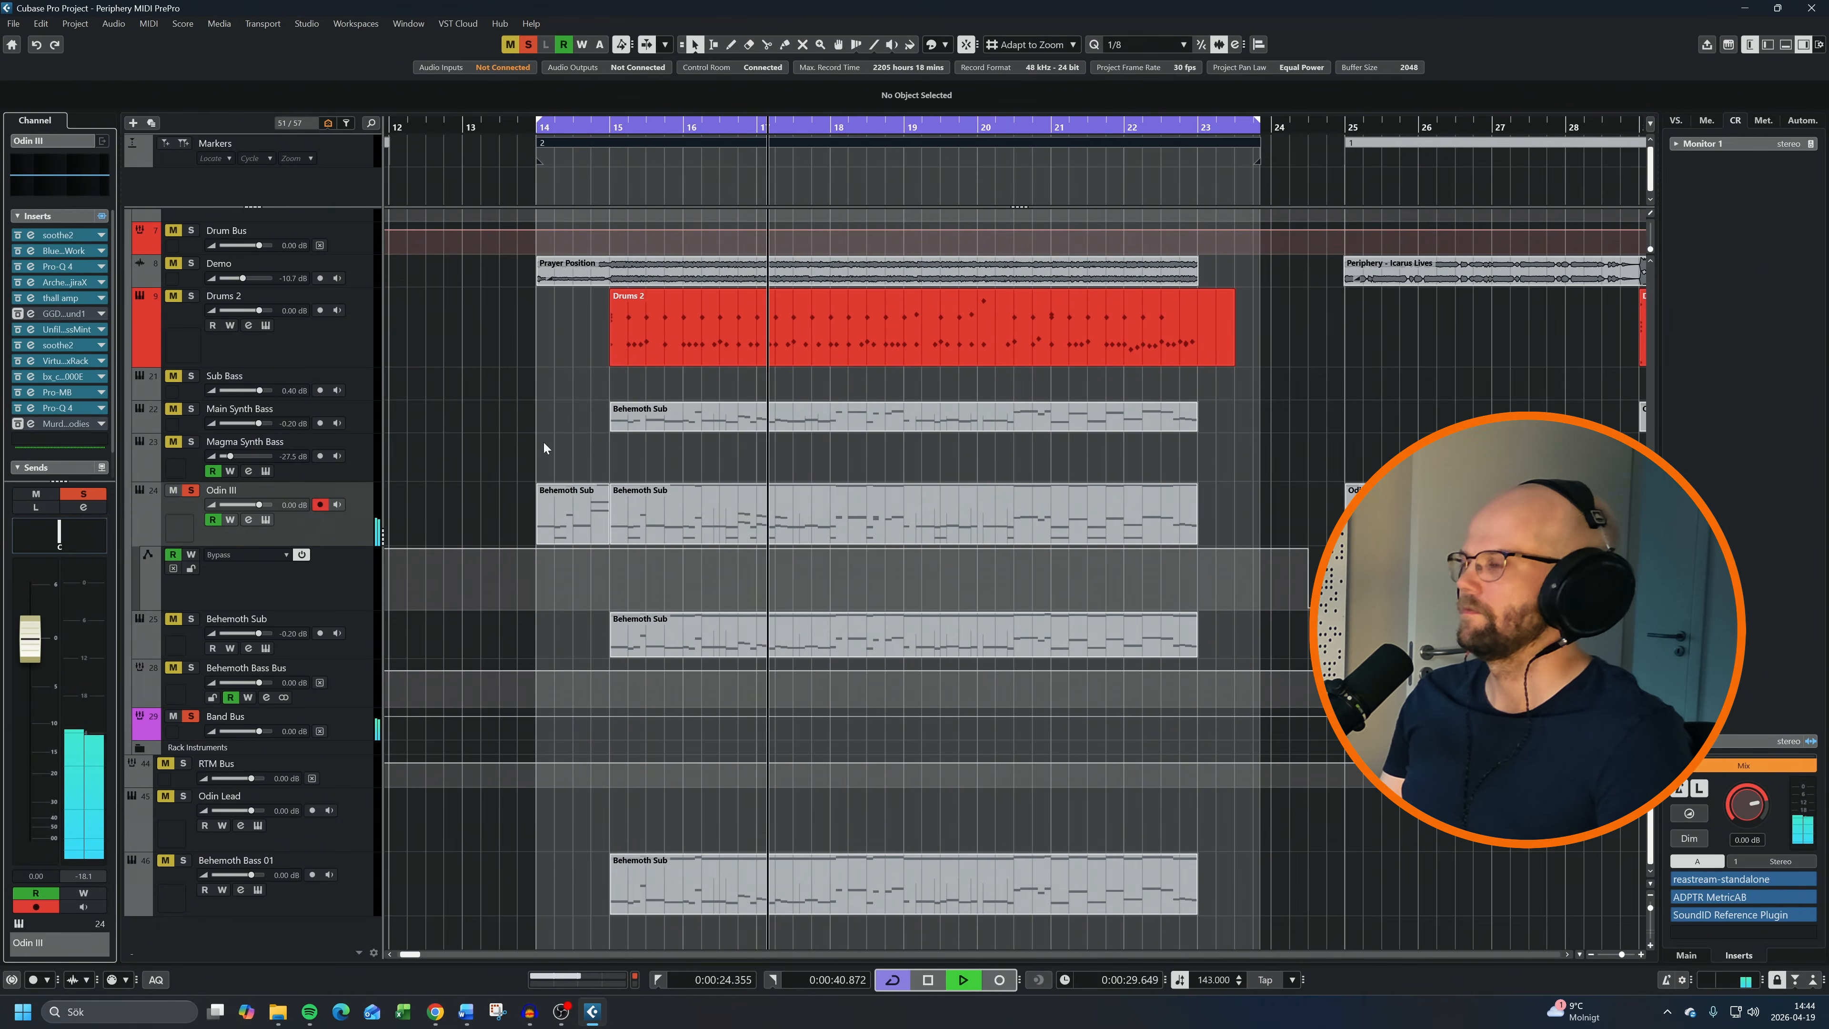
{"action": "key", "text": "space"}
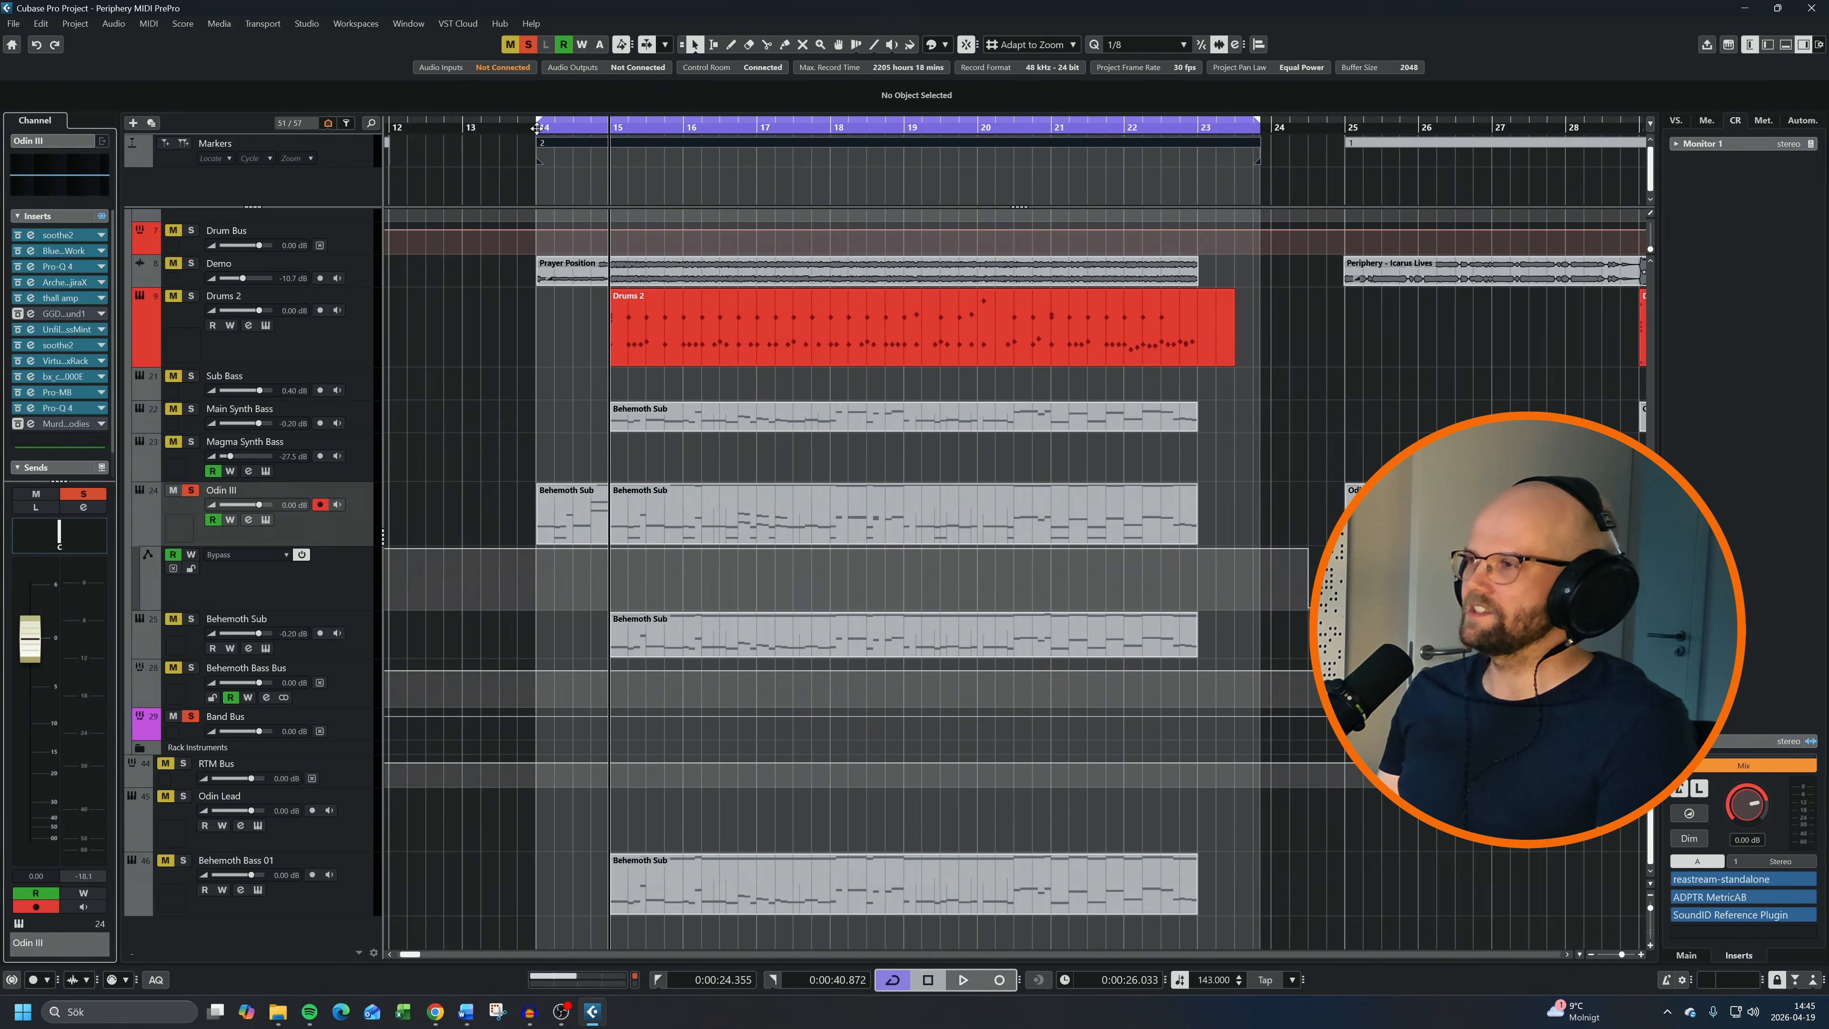
{"action": "left_click", "coordinate": [536, 128]}
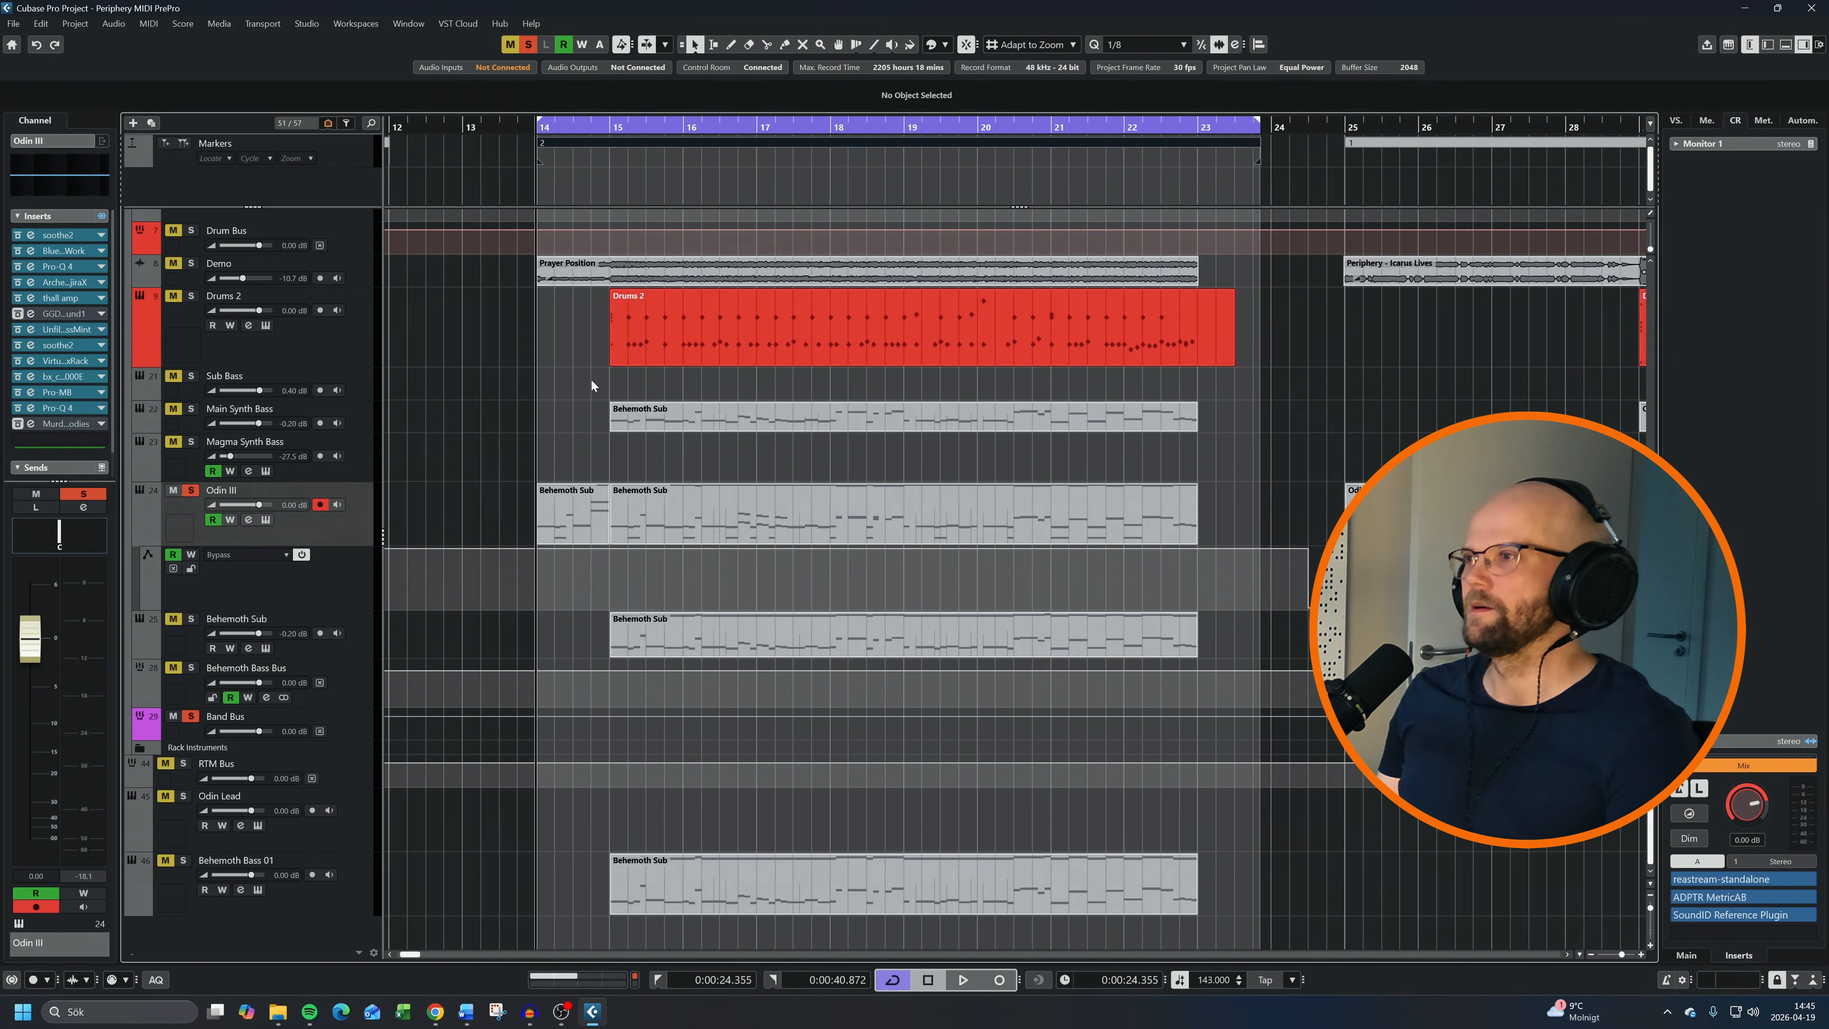